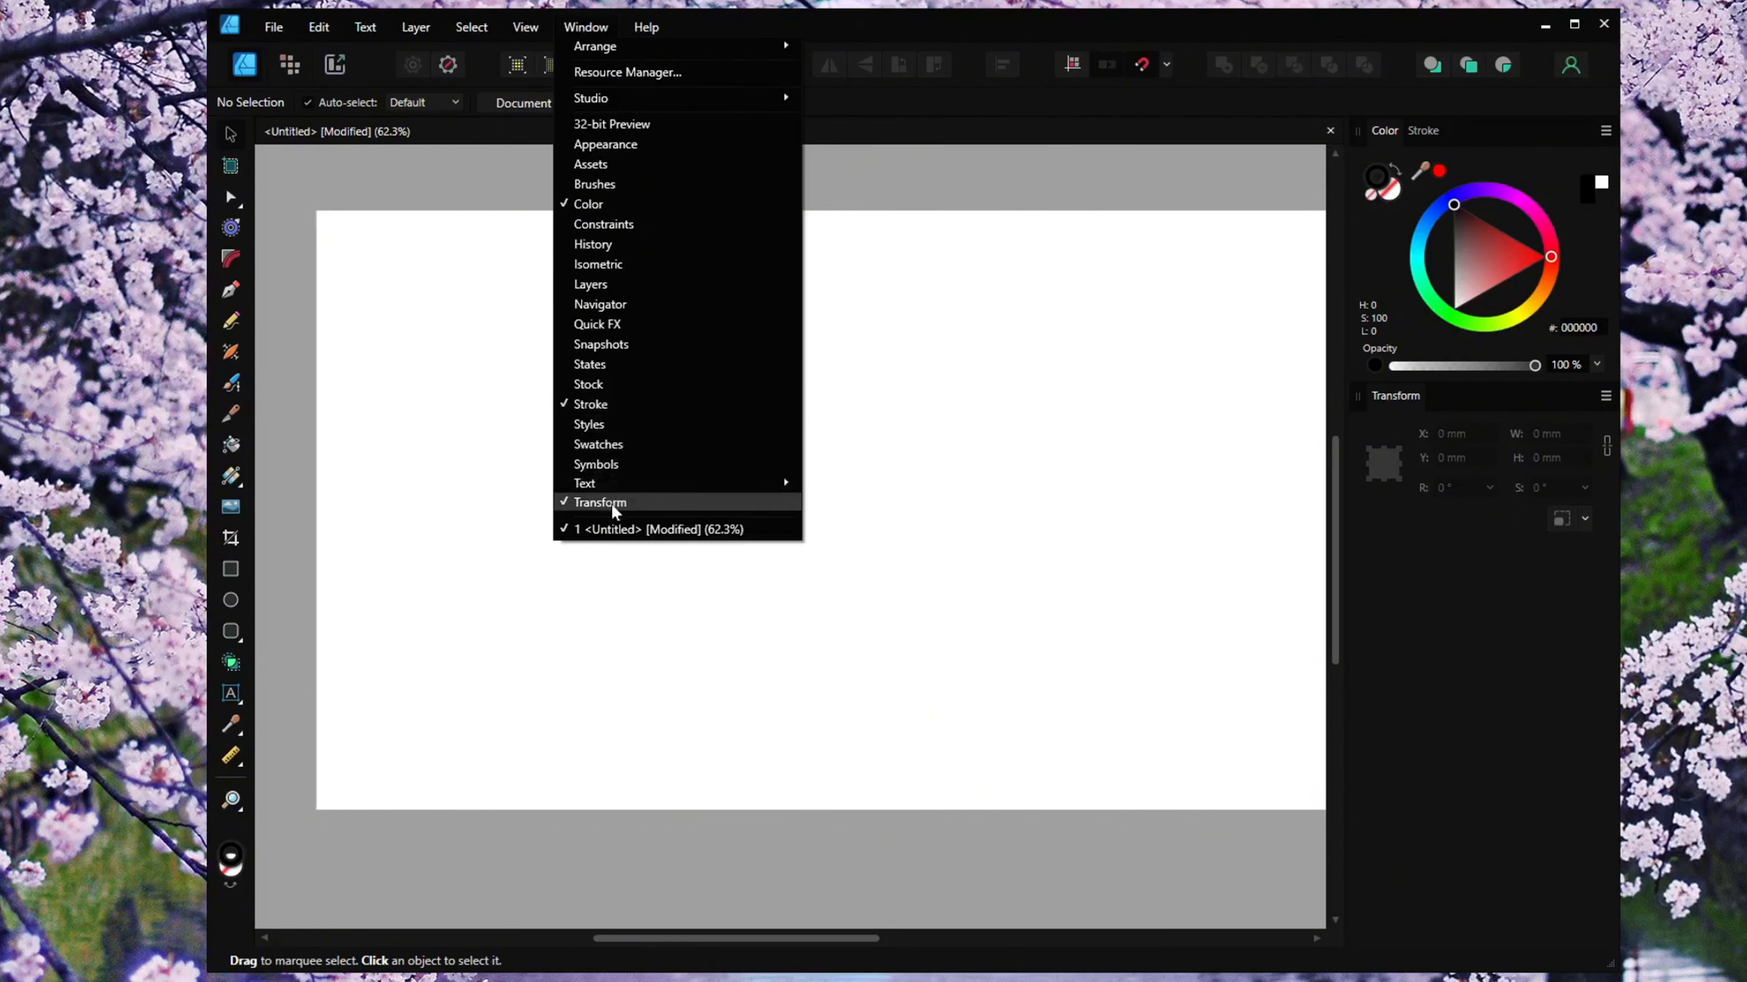
# Draw a rectangle on the page and set its size to 100 mm wide by 150 mm high.
pyautogui.click(619, 619)
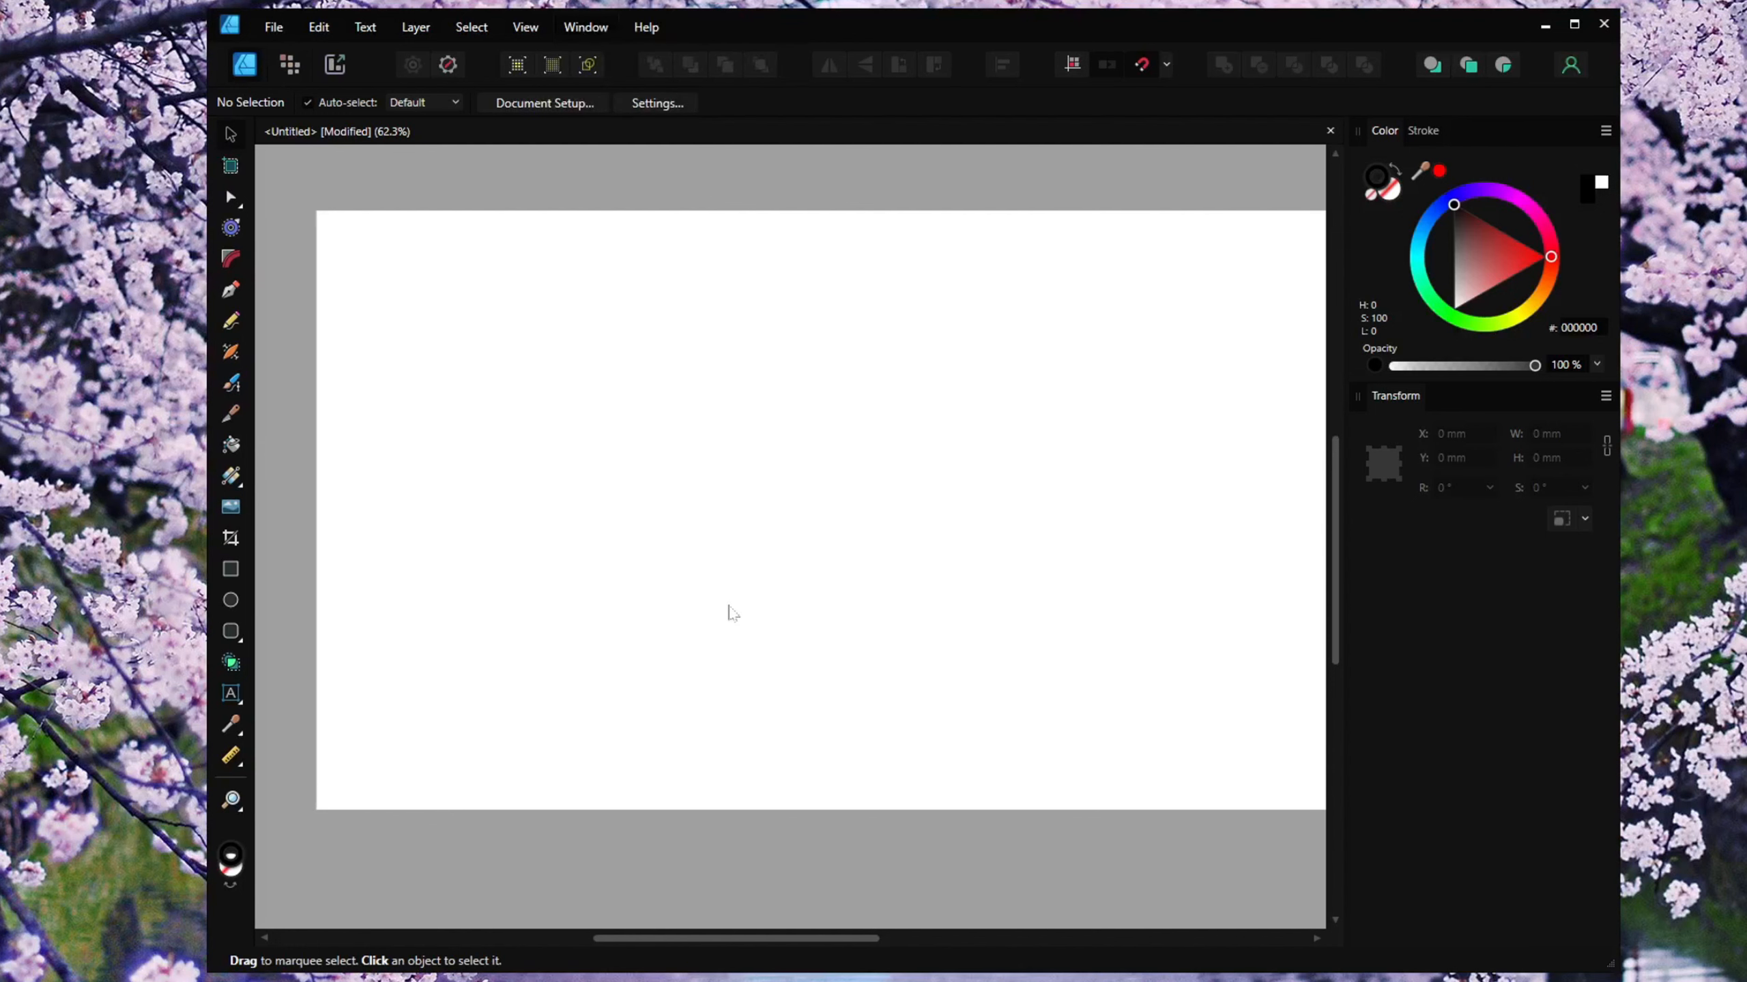
pyautogui.click(232, 571)
pyautogui.moveTo(431, 311)
pyautogui.mouseDown()
pyautogui.moveTo(774, 739)
pyautogui.moveTo(714, 706)
pyautogui.mouseUp()
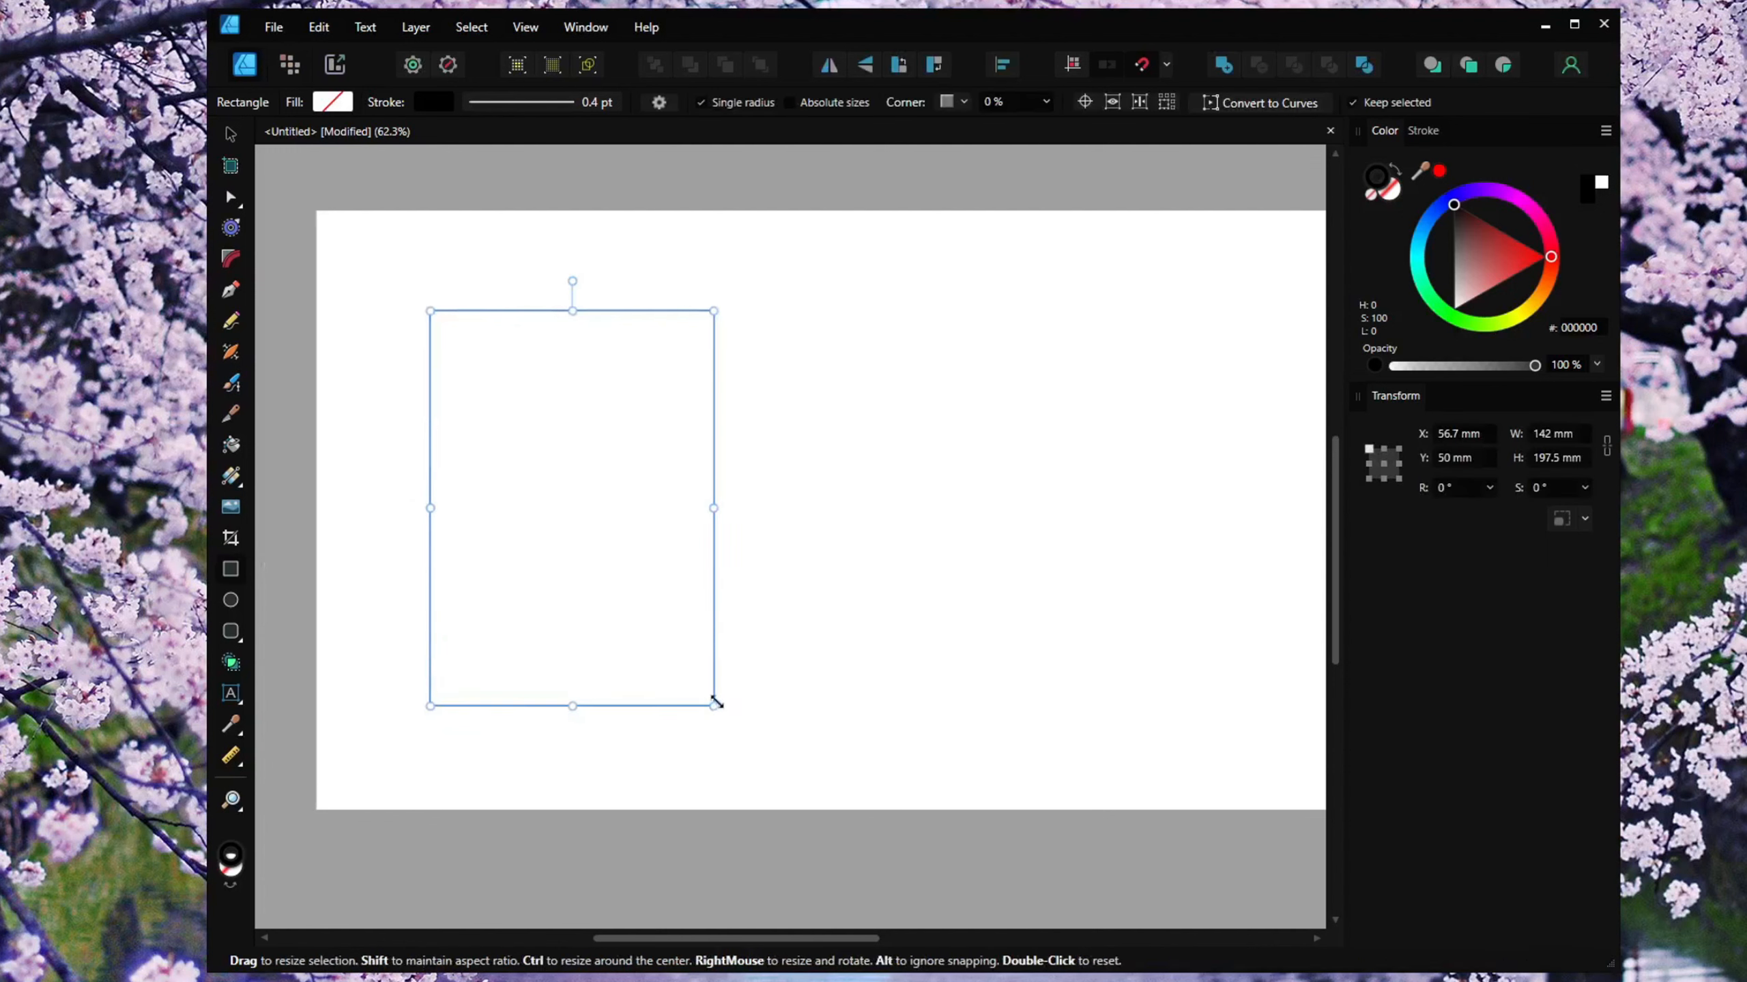
pyautogui.click(1569, 440)
pyautogui.write('100')
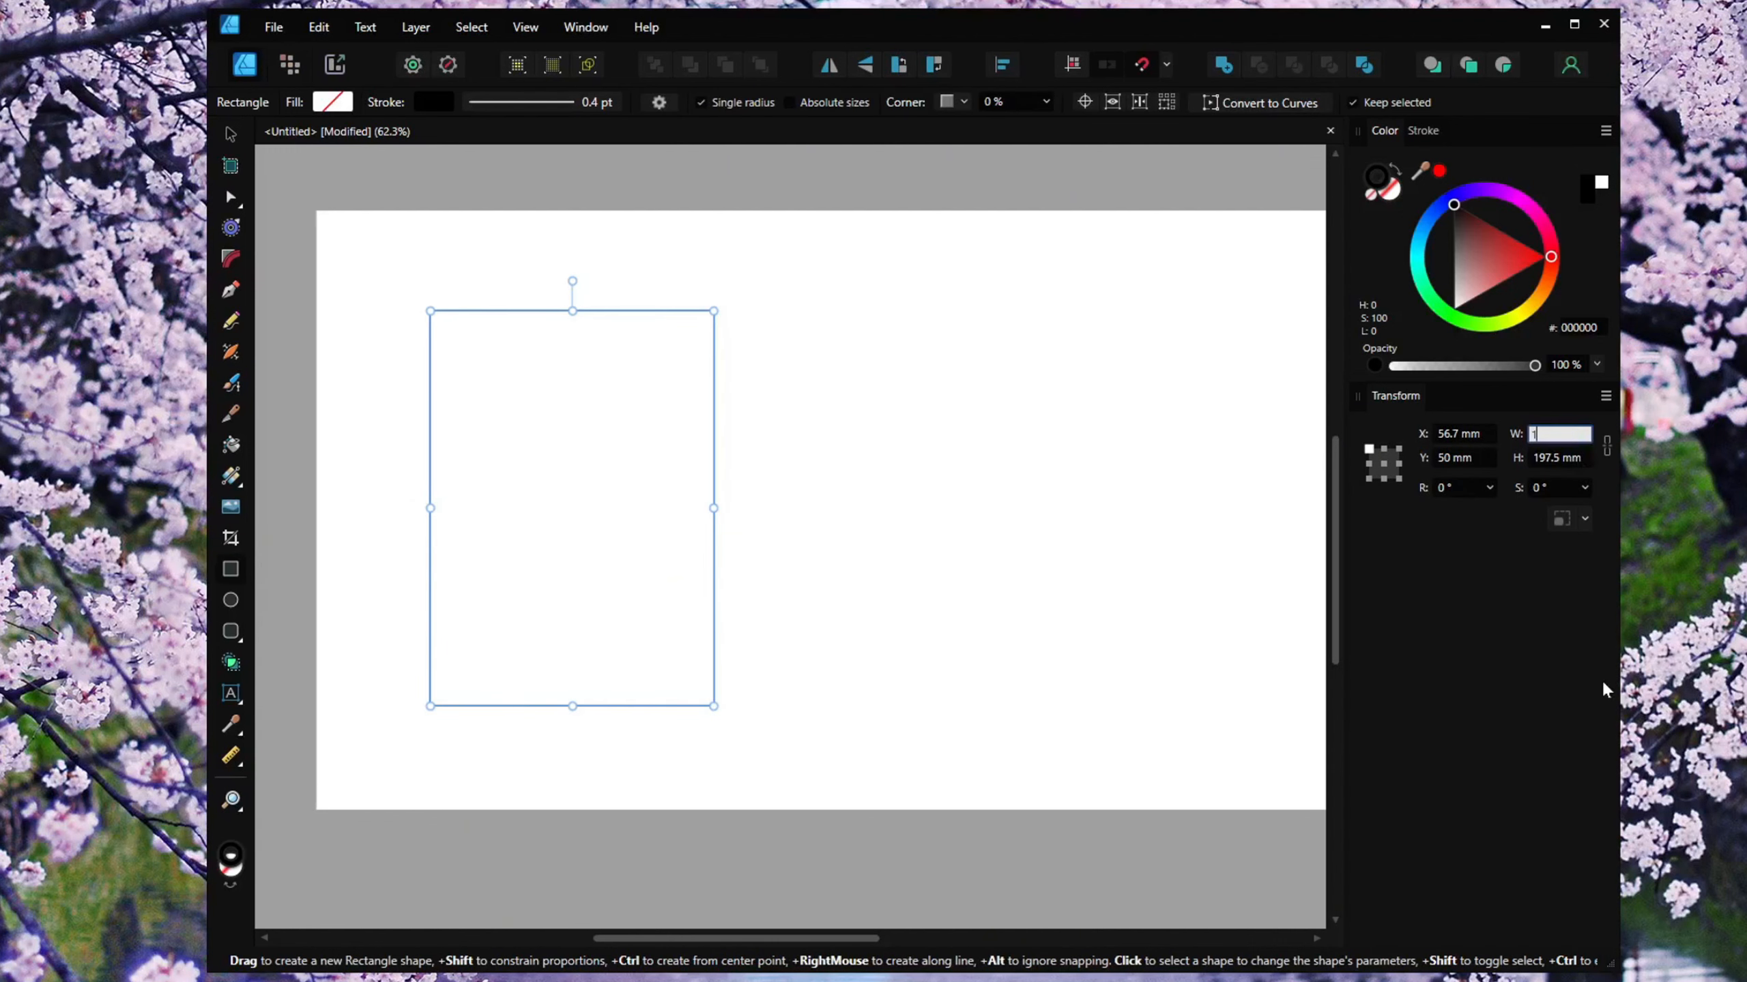
pyautogui.press('Return')
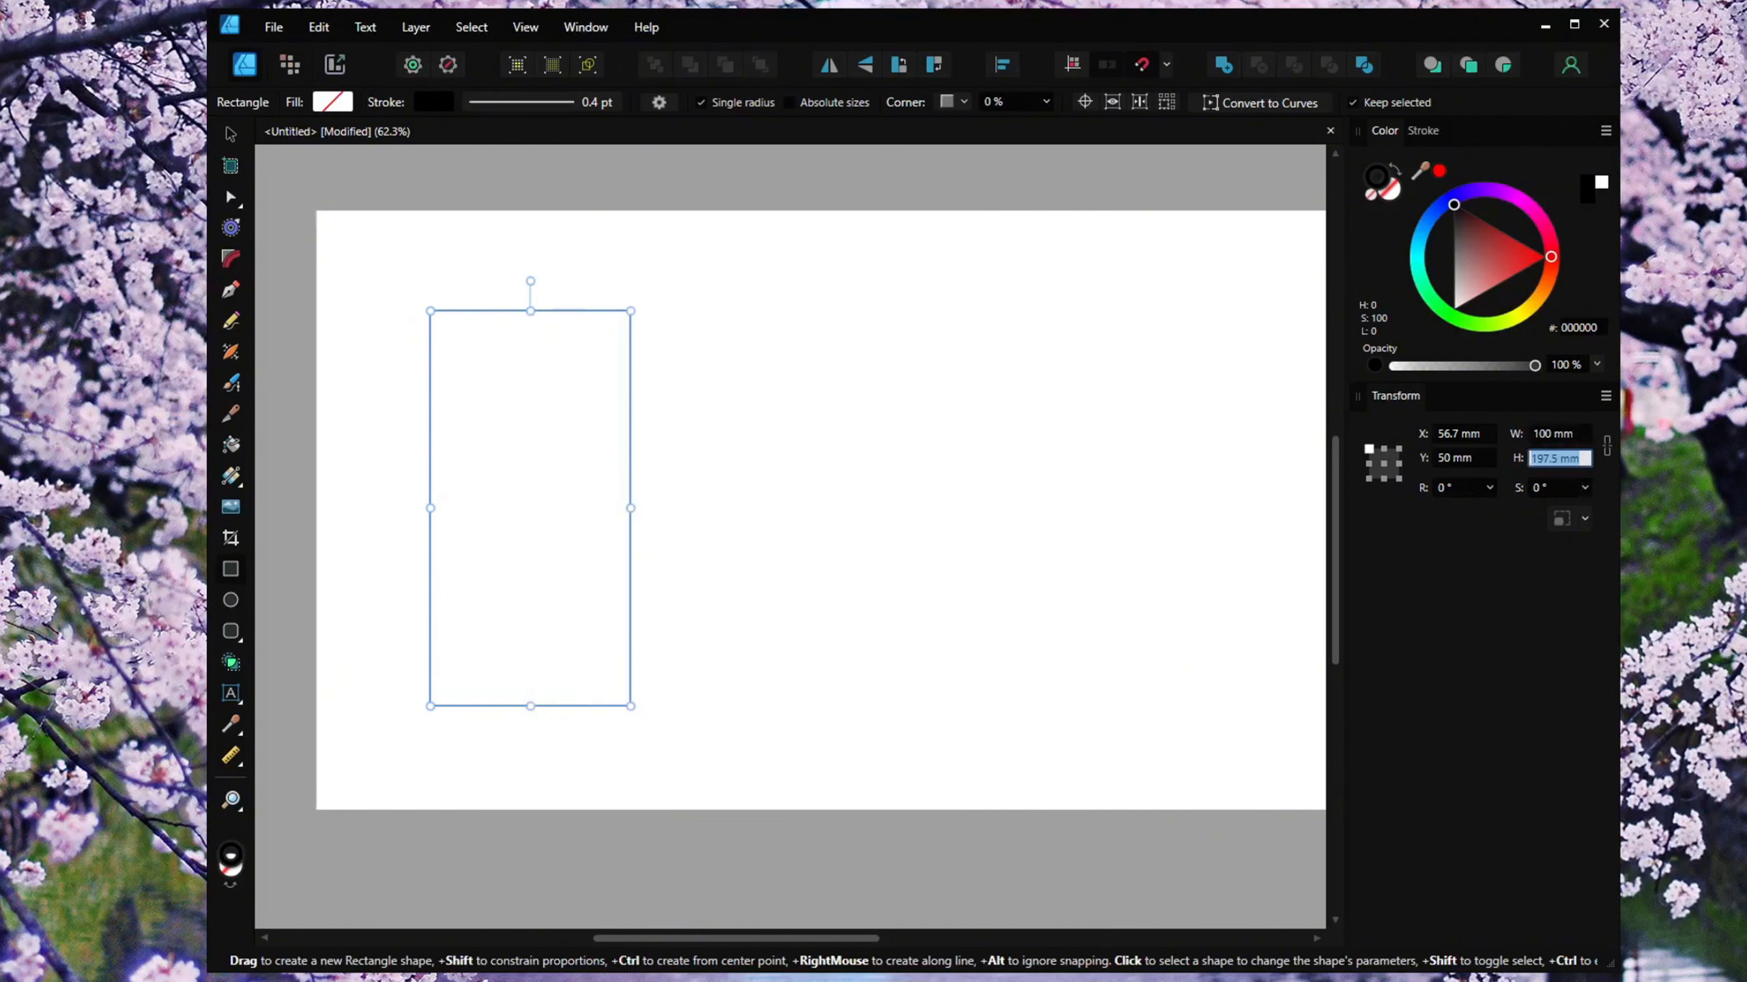
pyautogui.write('150')
pyautogui.press('Return')
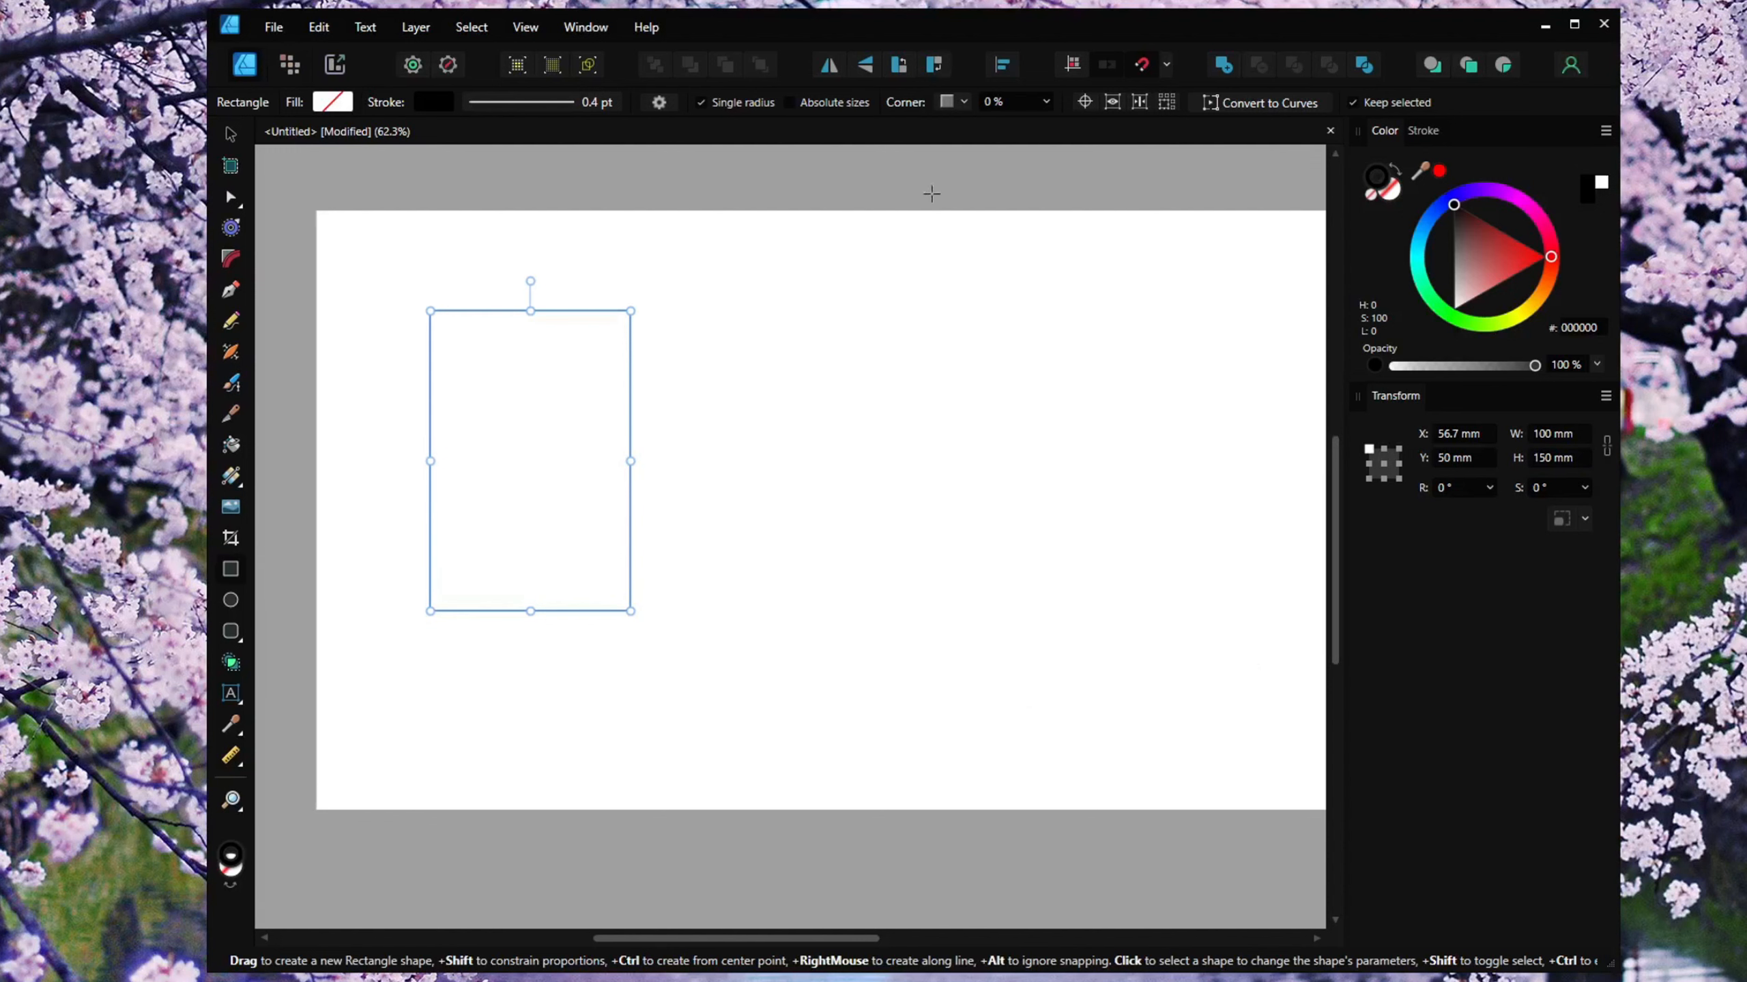
# Give the rectangle rounded corners and turn off the single radius option so each corner can differ.
pyautogui.click(964, 103)
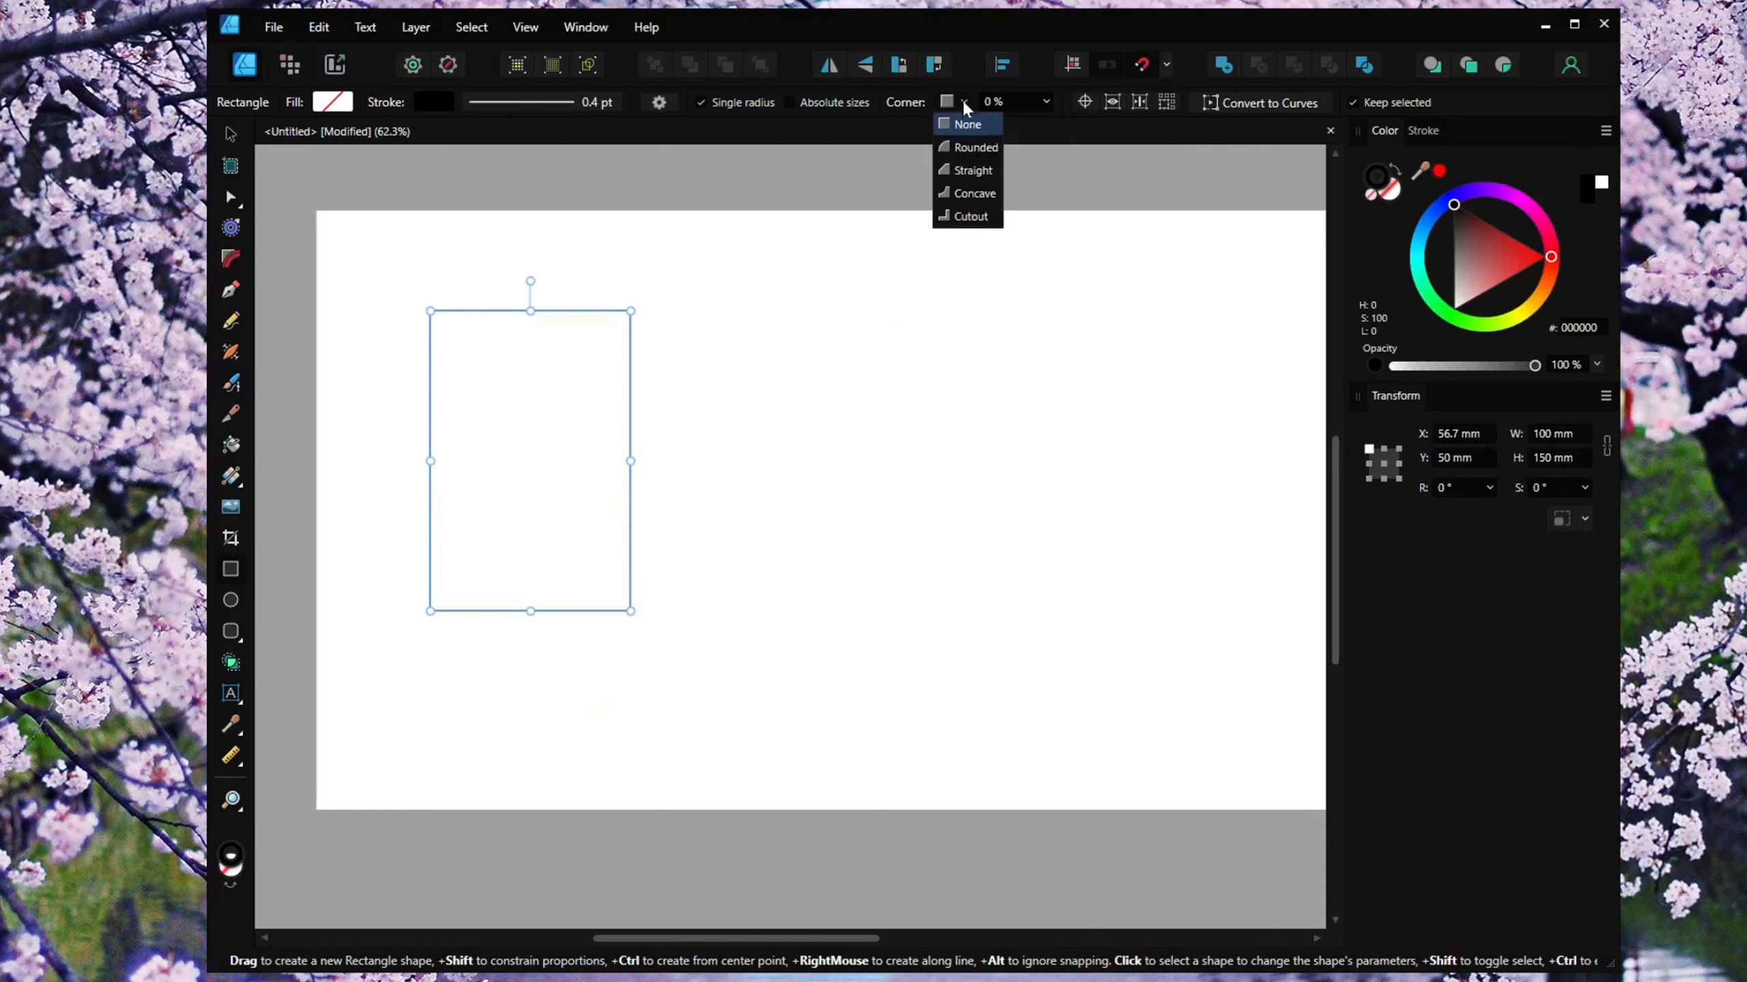
pyautogui.click(969, 149)
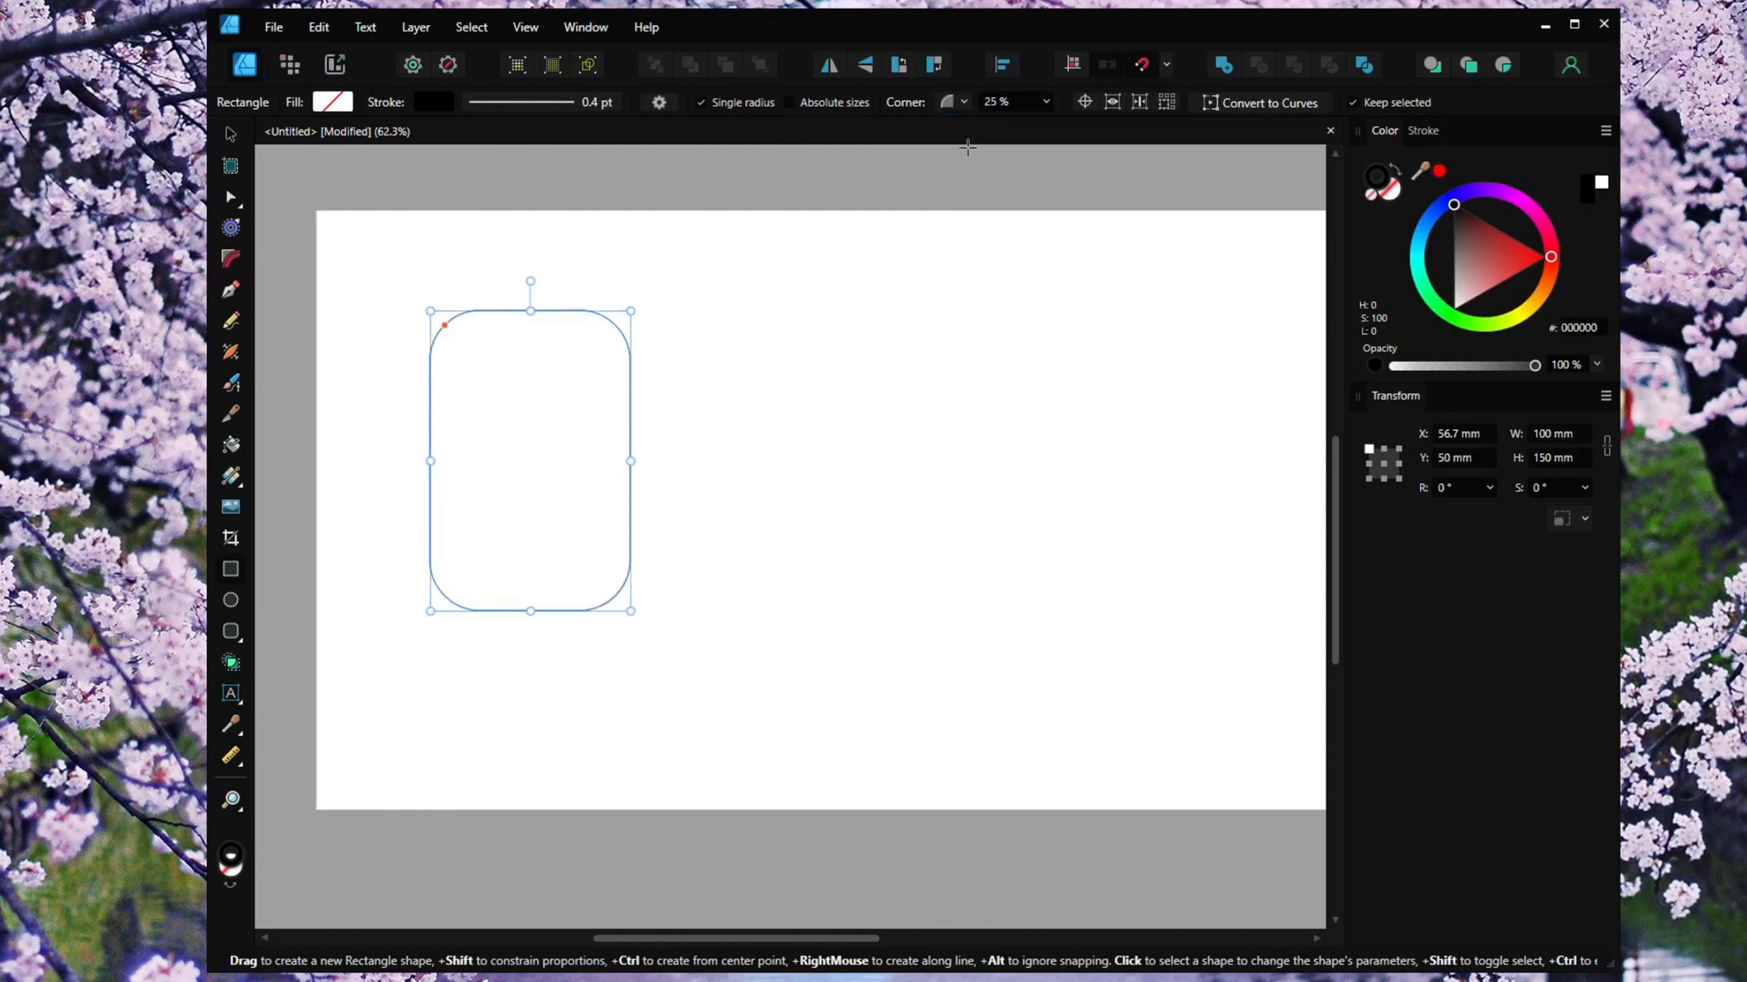
pyautogui.click(701, 103)
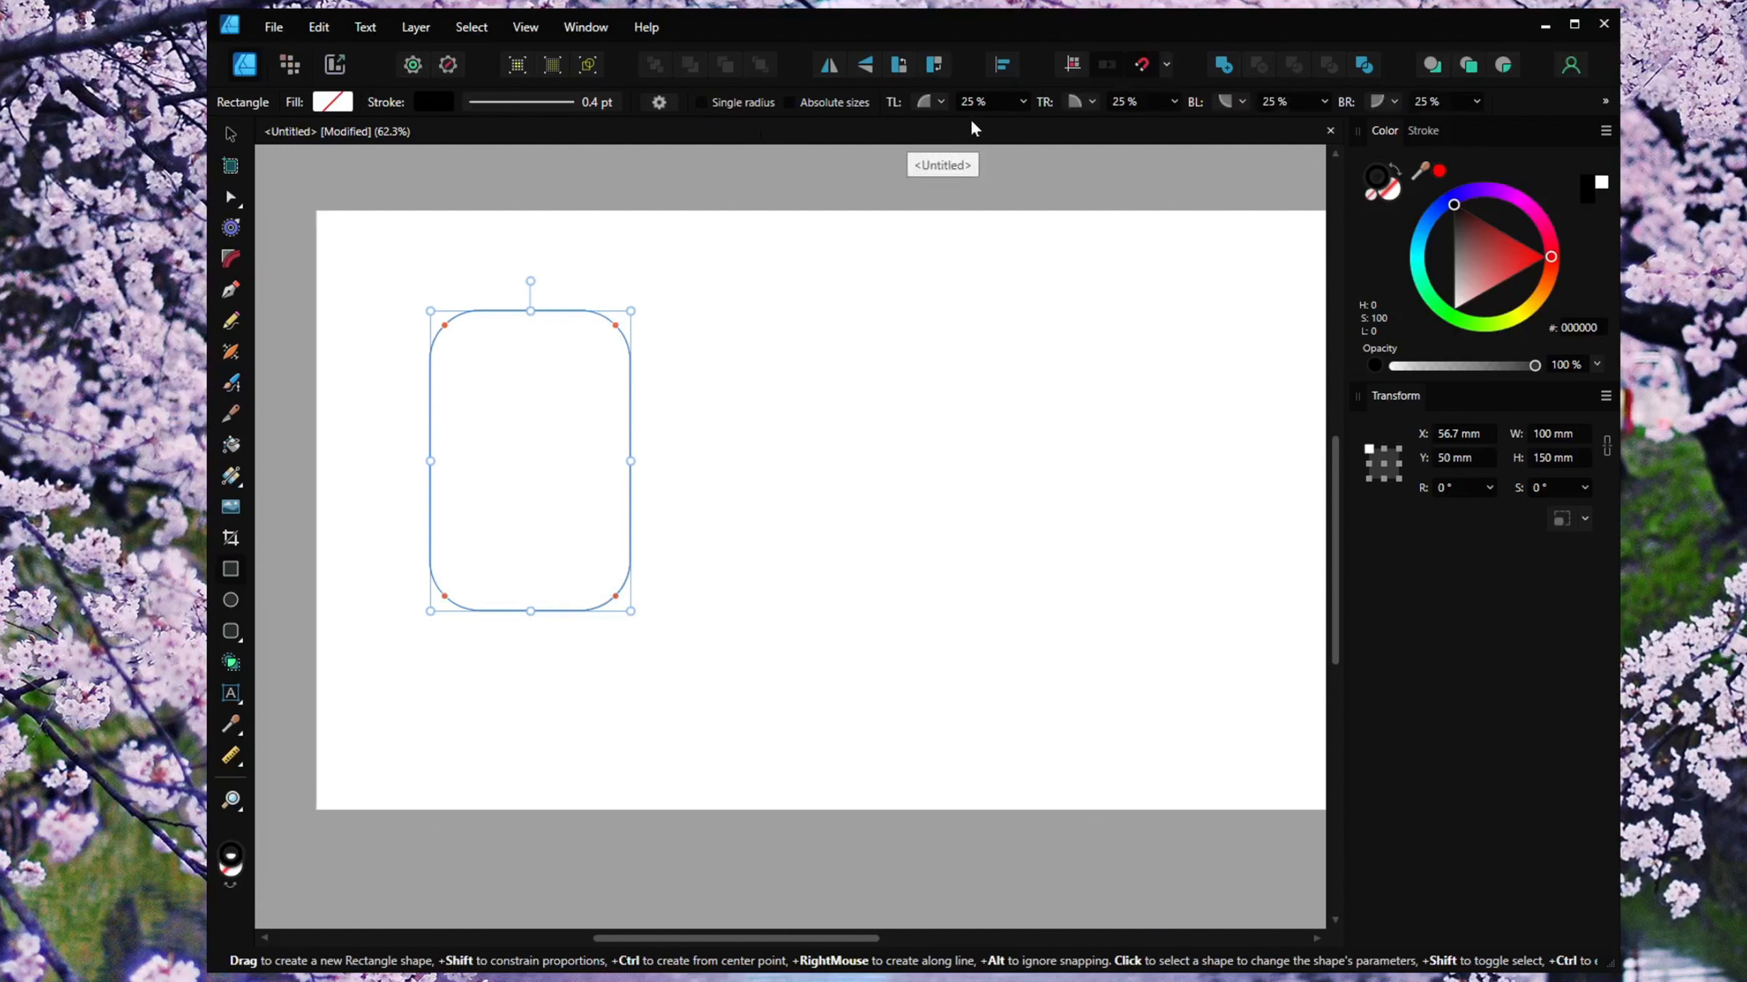
# Set the top-left and top-right corner radii to 50% and the bottom-left and bottom-right to 0%, forming an arch.
pyautogui.click(987, 103)
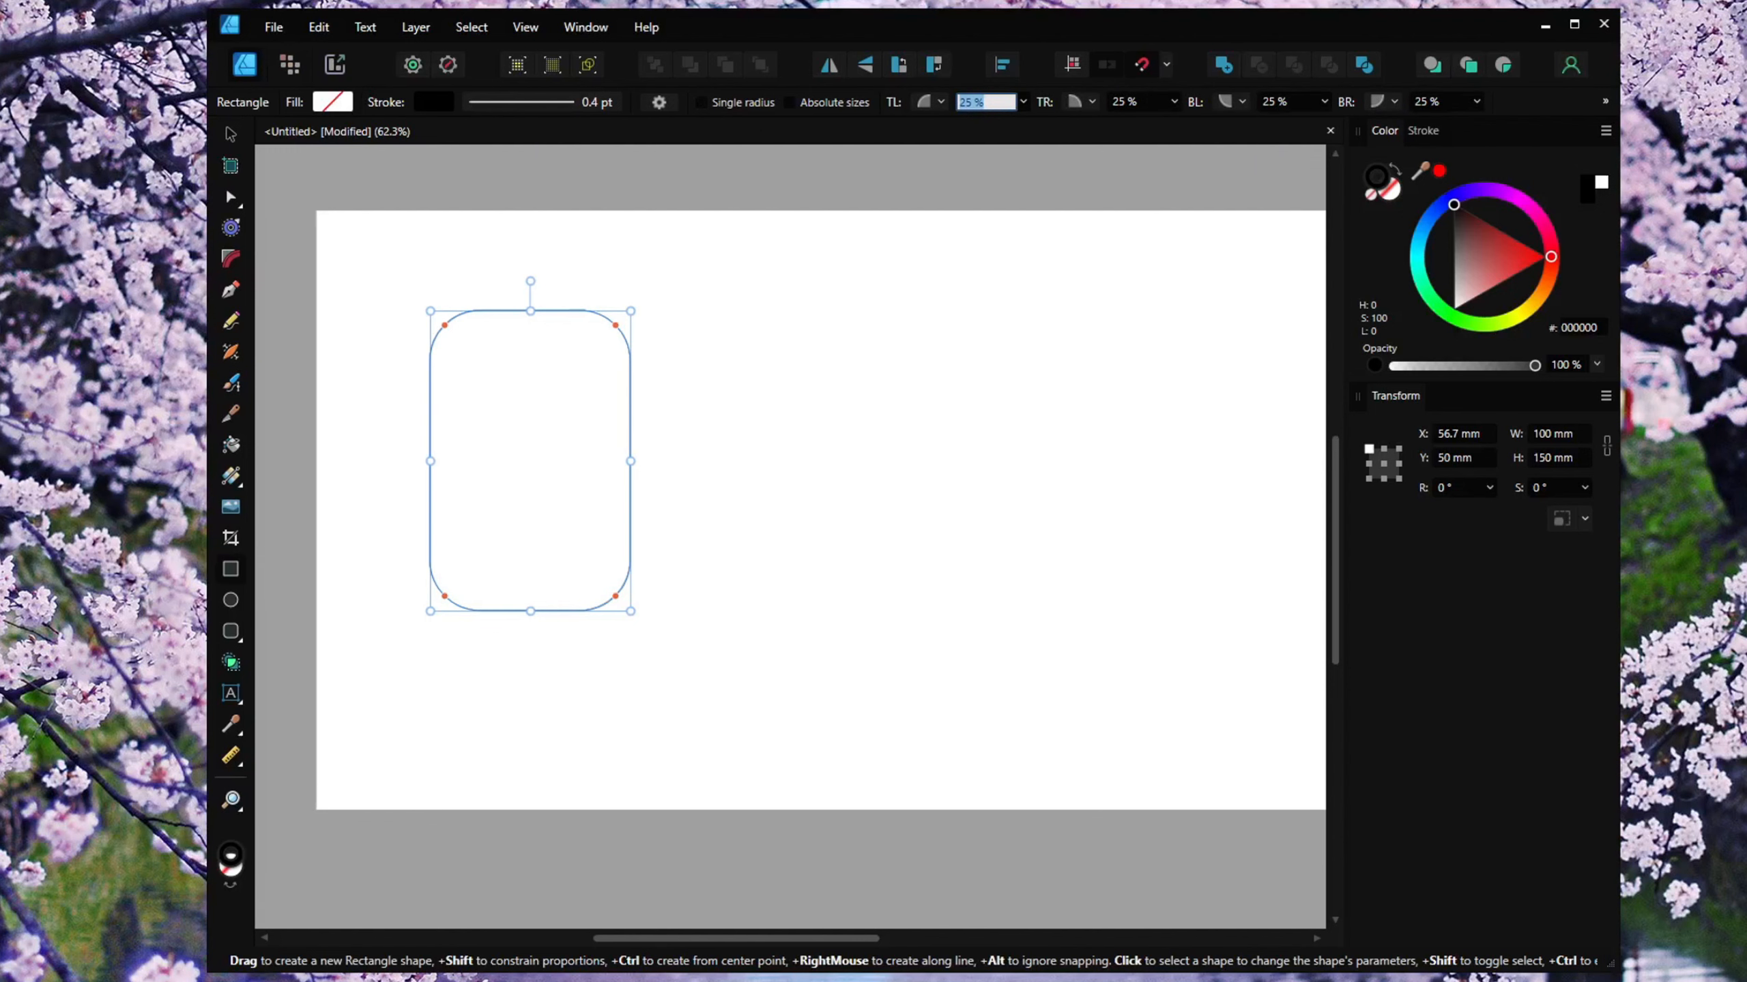
pyautogui.write('50')
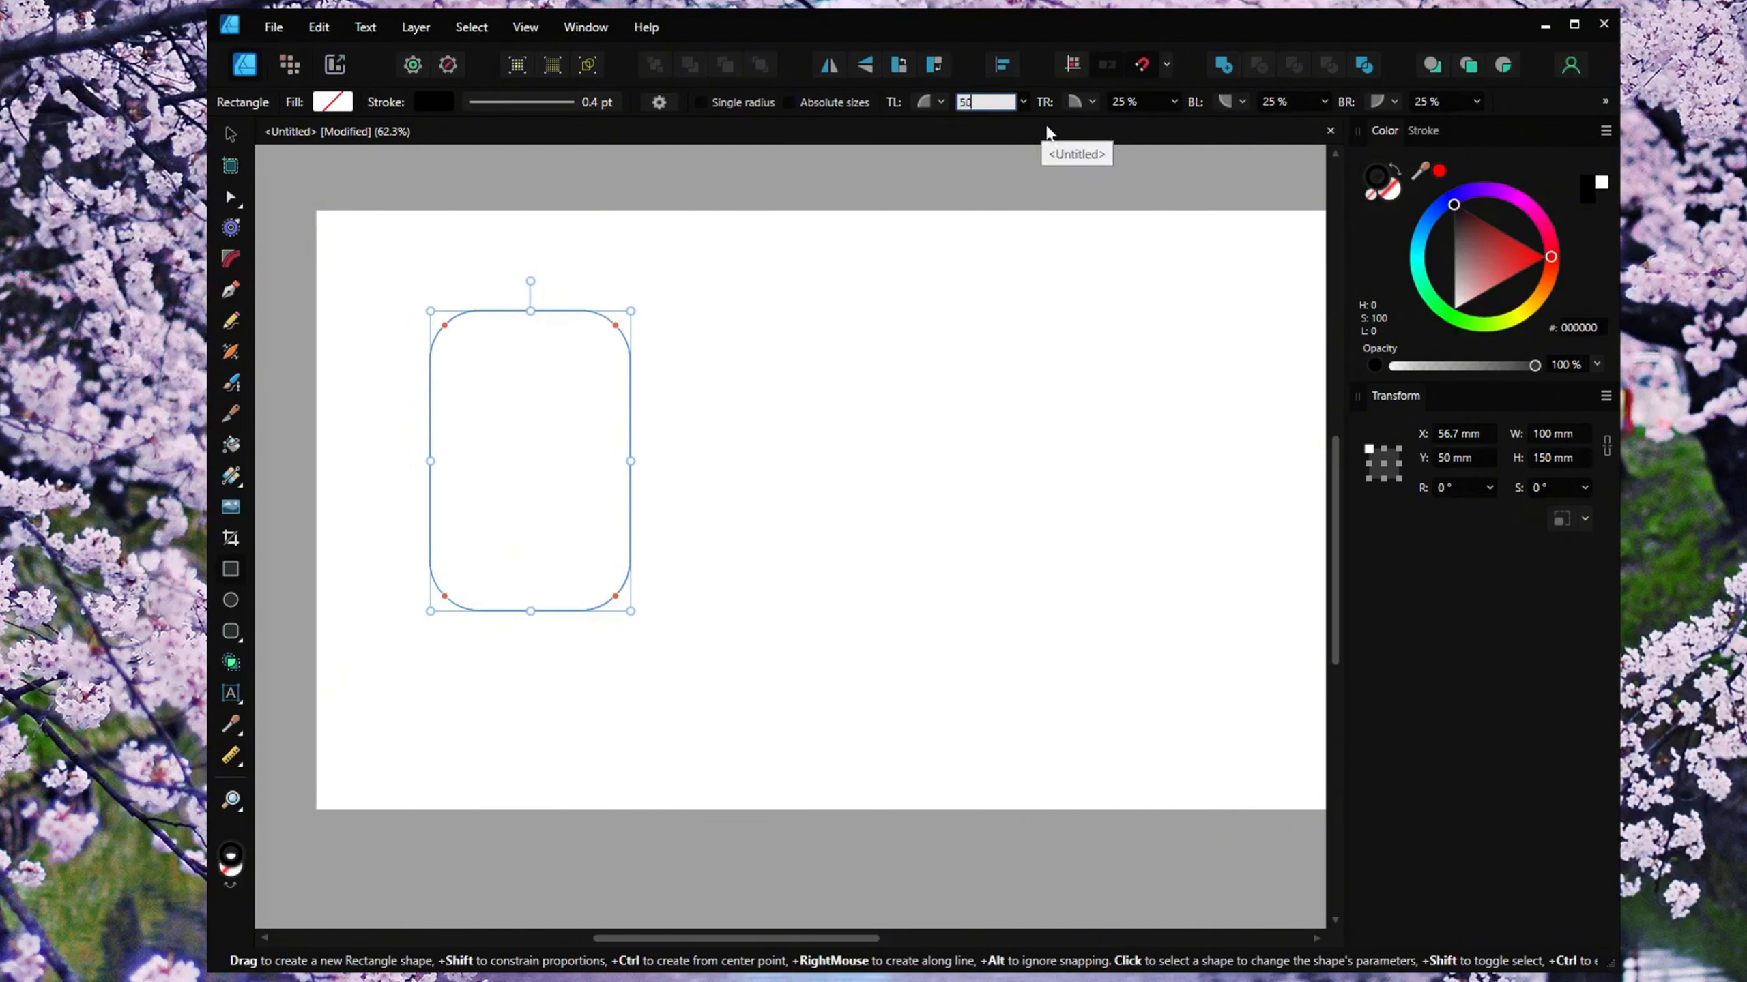
pyautogui.press('Return')
pyautogui.click(1130, 104)
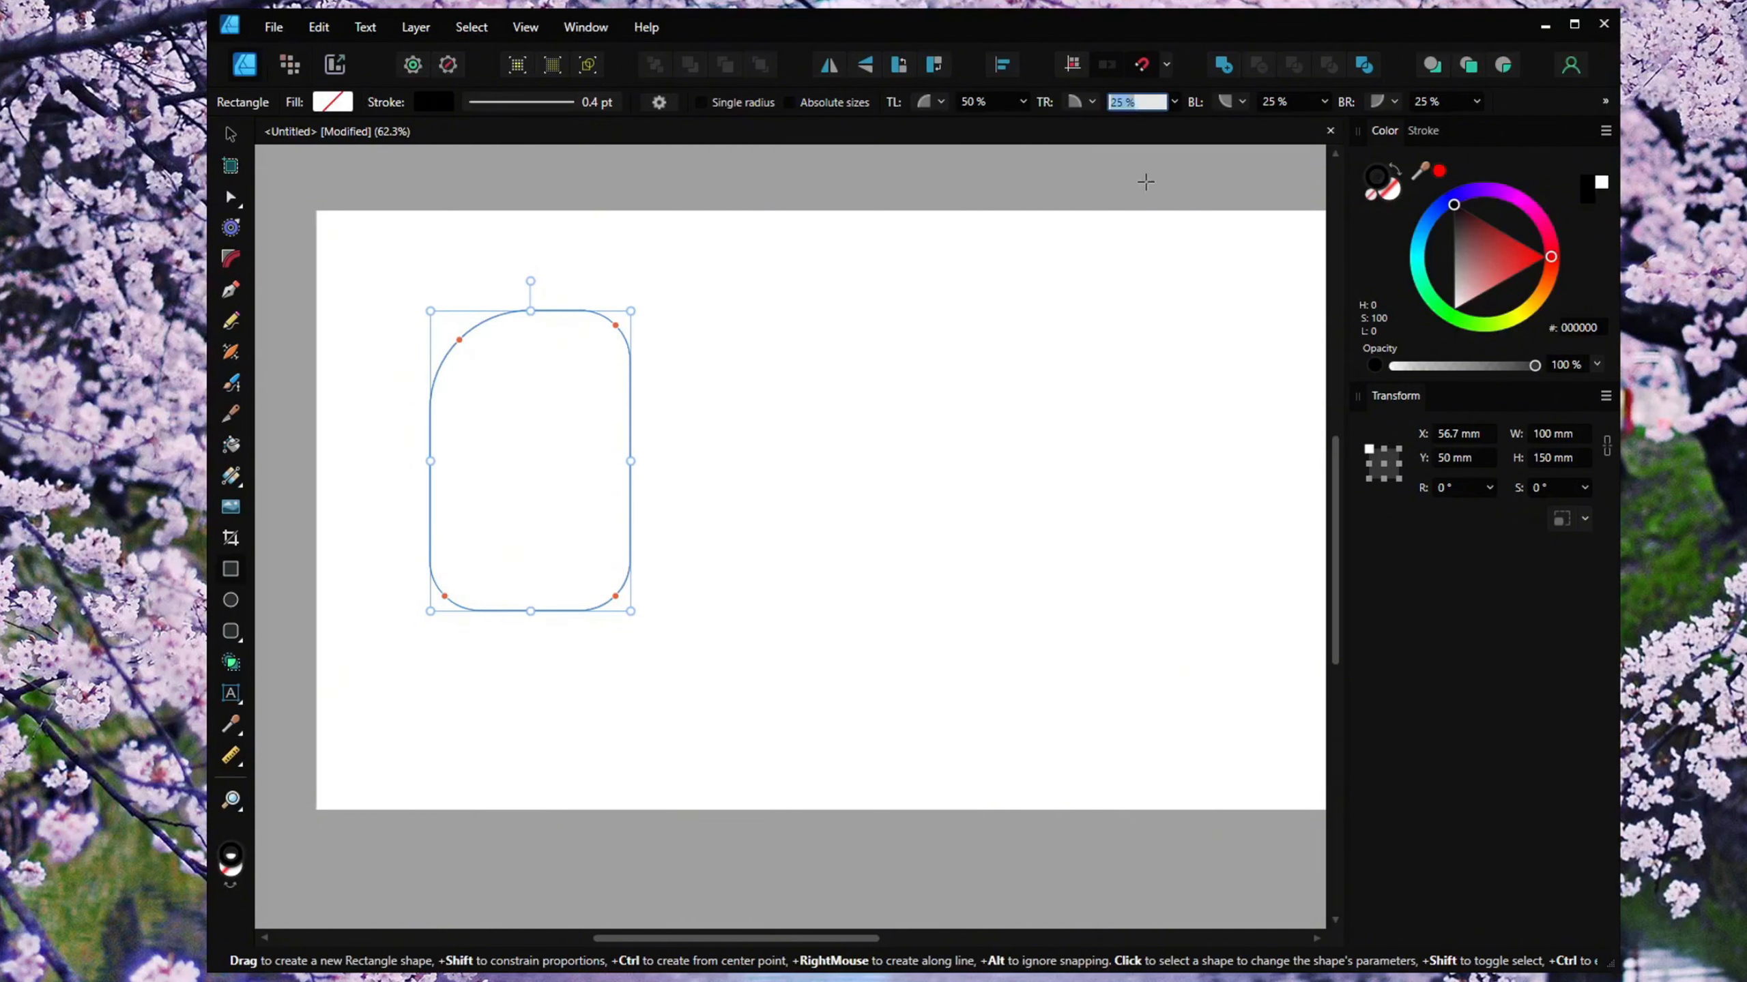
pyautogui.write('50')
pyautogui.press('Return')
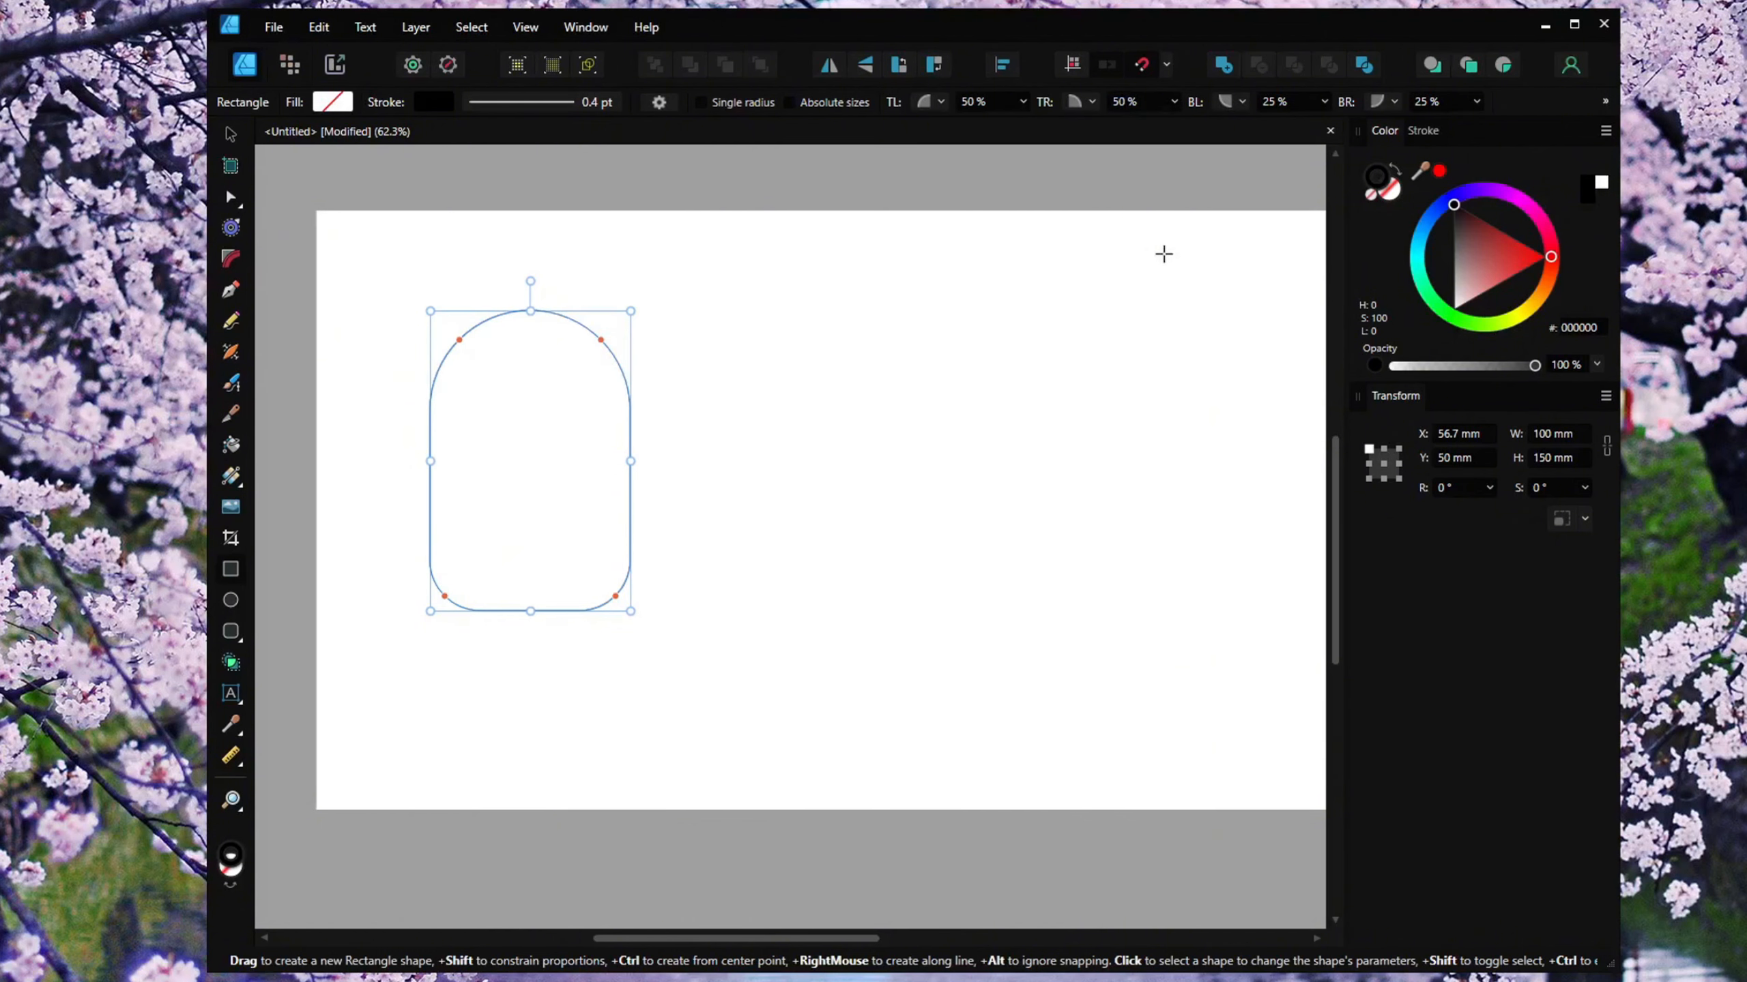
pyautogui.click(1286, 101)
pyautogui.write('0')
pyautogui.click(1437, 101)
pyautogui.write('0')
pyautogui.press('Return')
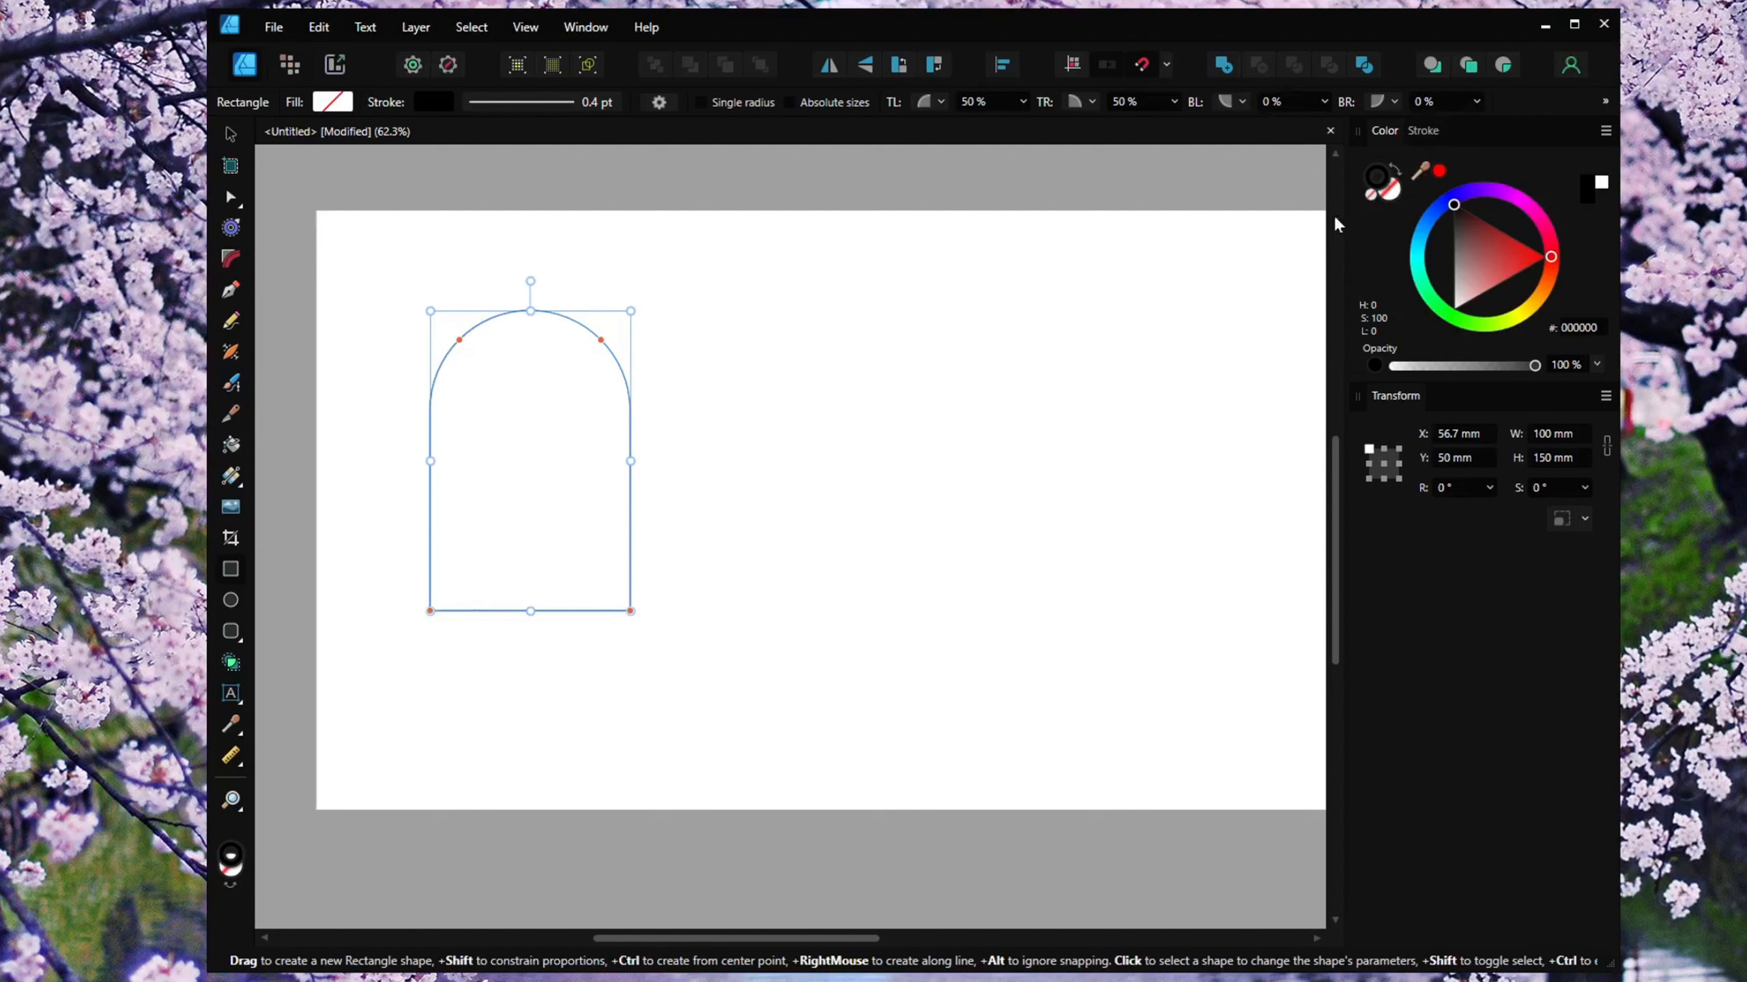
# Draw a second rectangle about 100 mm wide below the arch and set its height to 30 mm.
pyautogui.moveTo(788, 438); pyautogui.dragTo(866, 440)
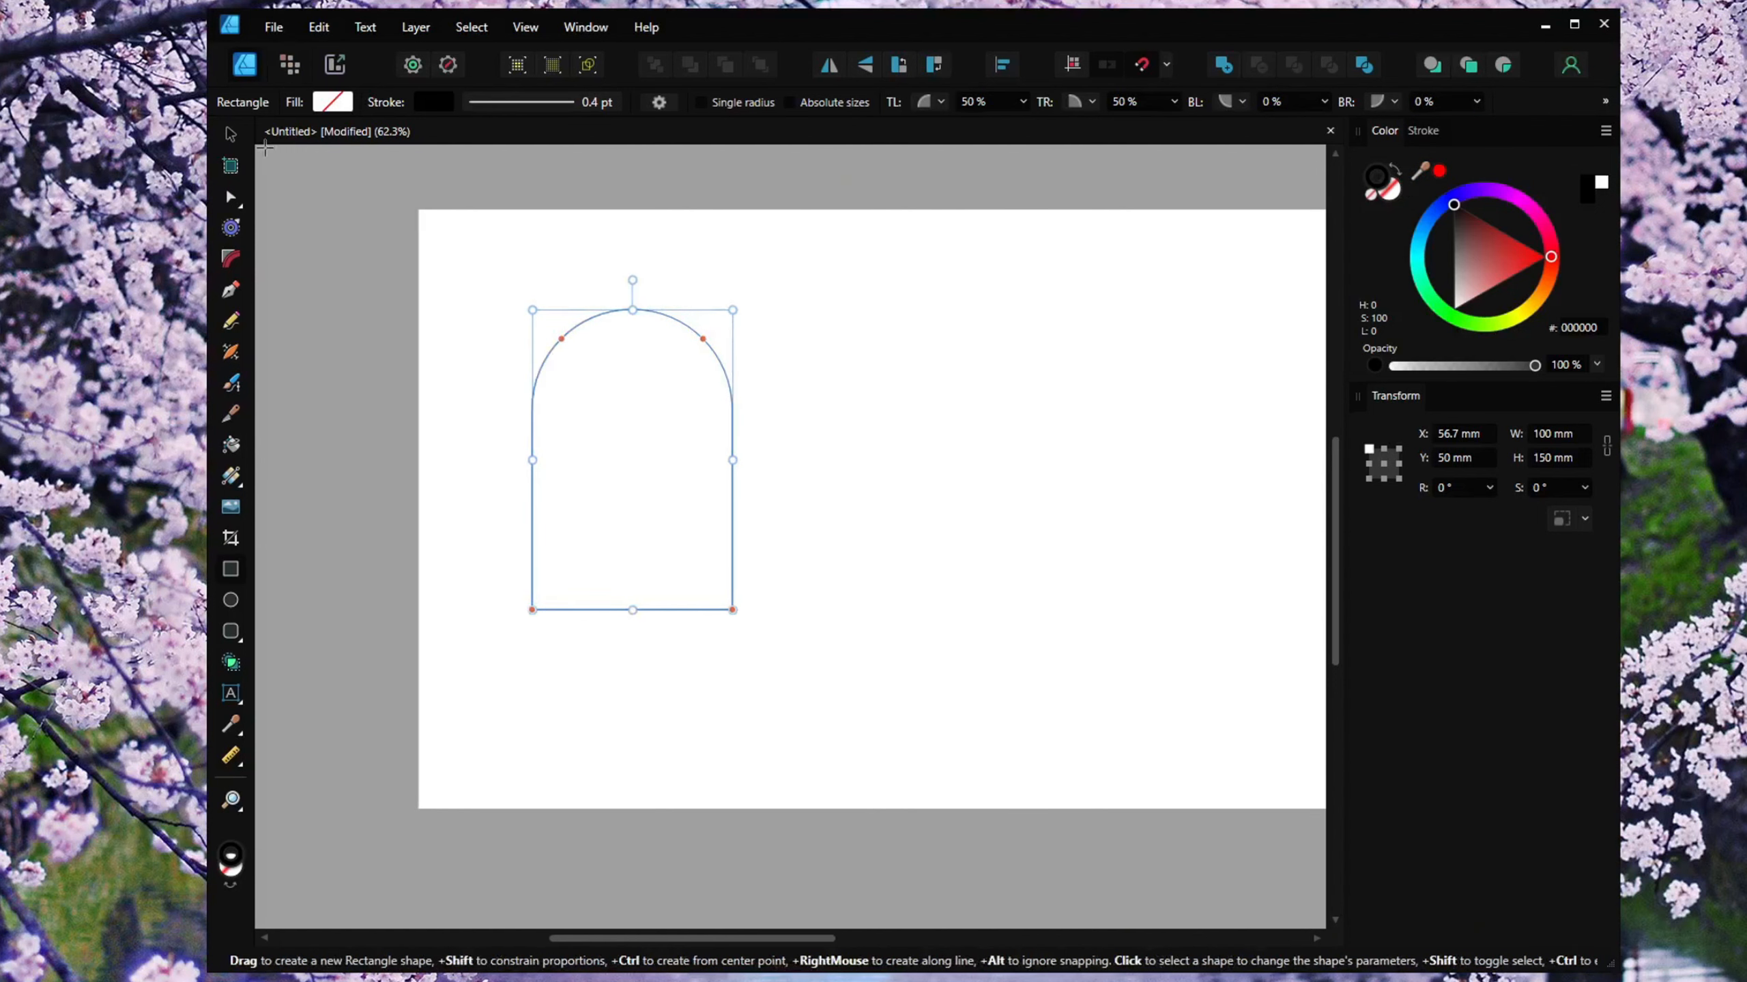
pyautogui.press('v')
pyautogui.click(922, 507)
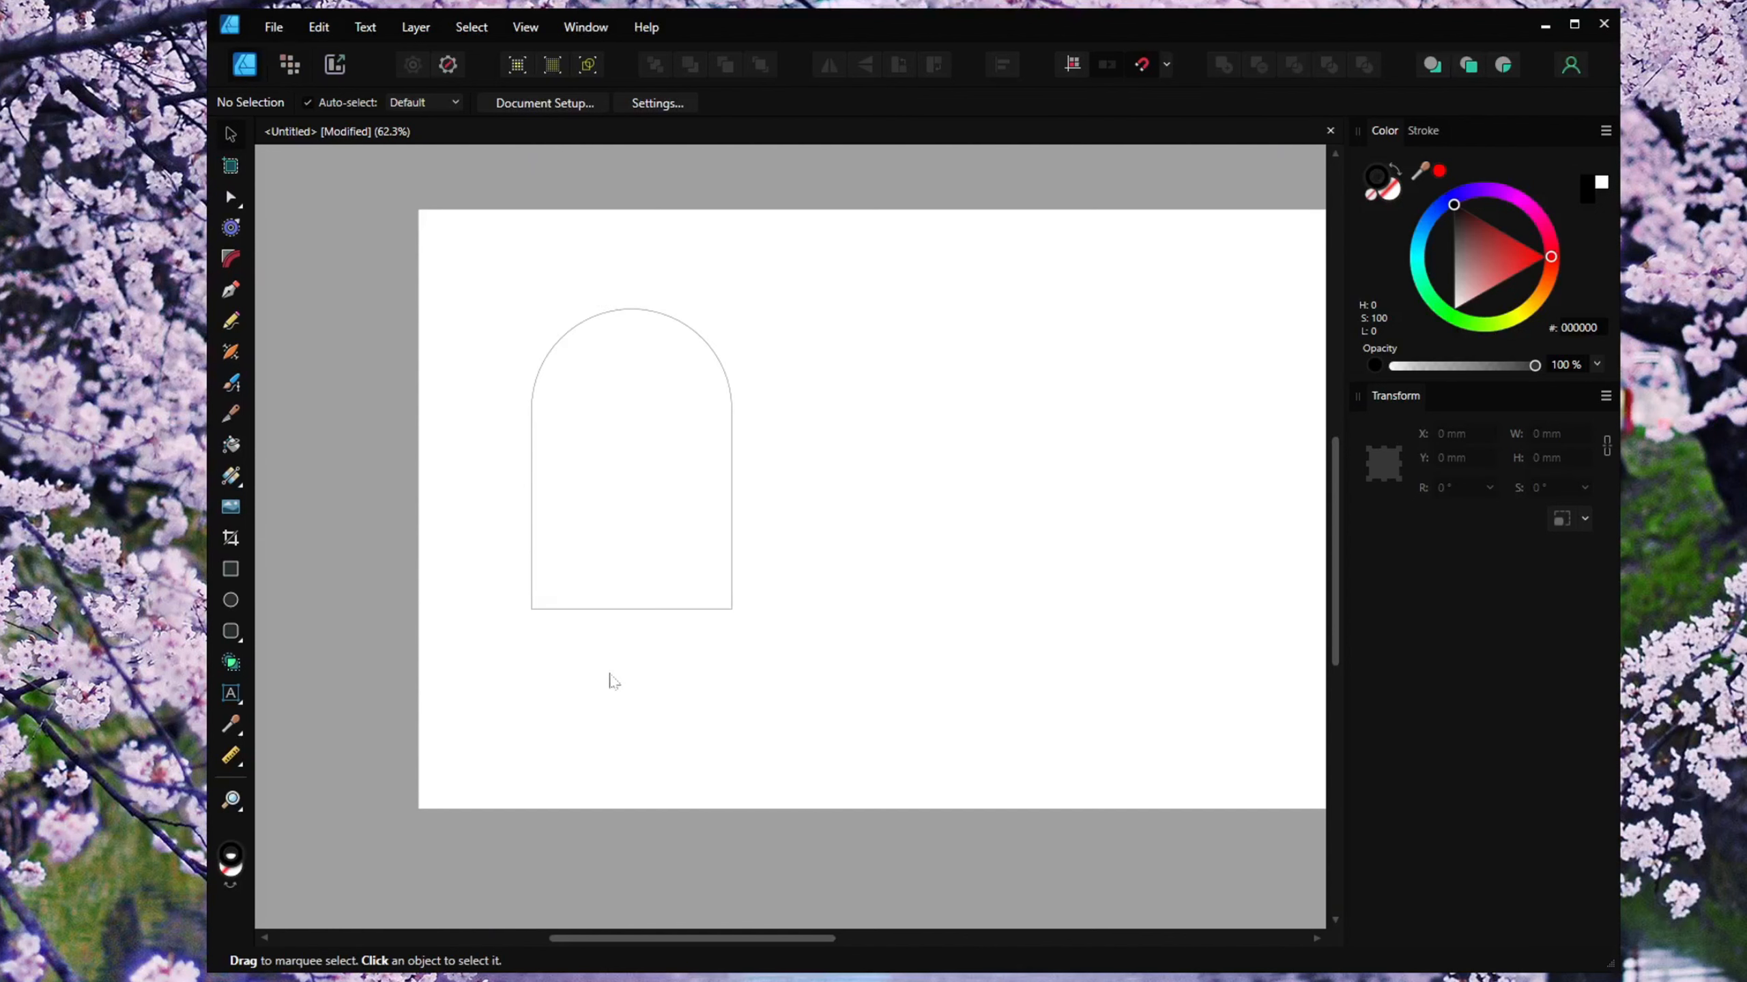
pyautogui.click(238, 576)
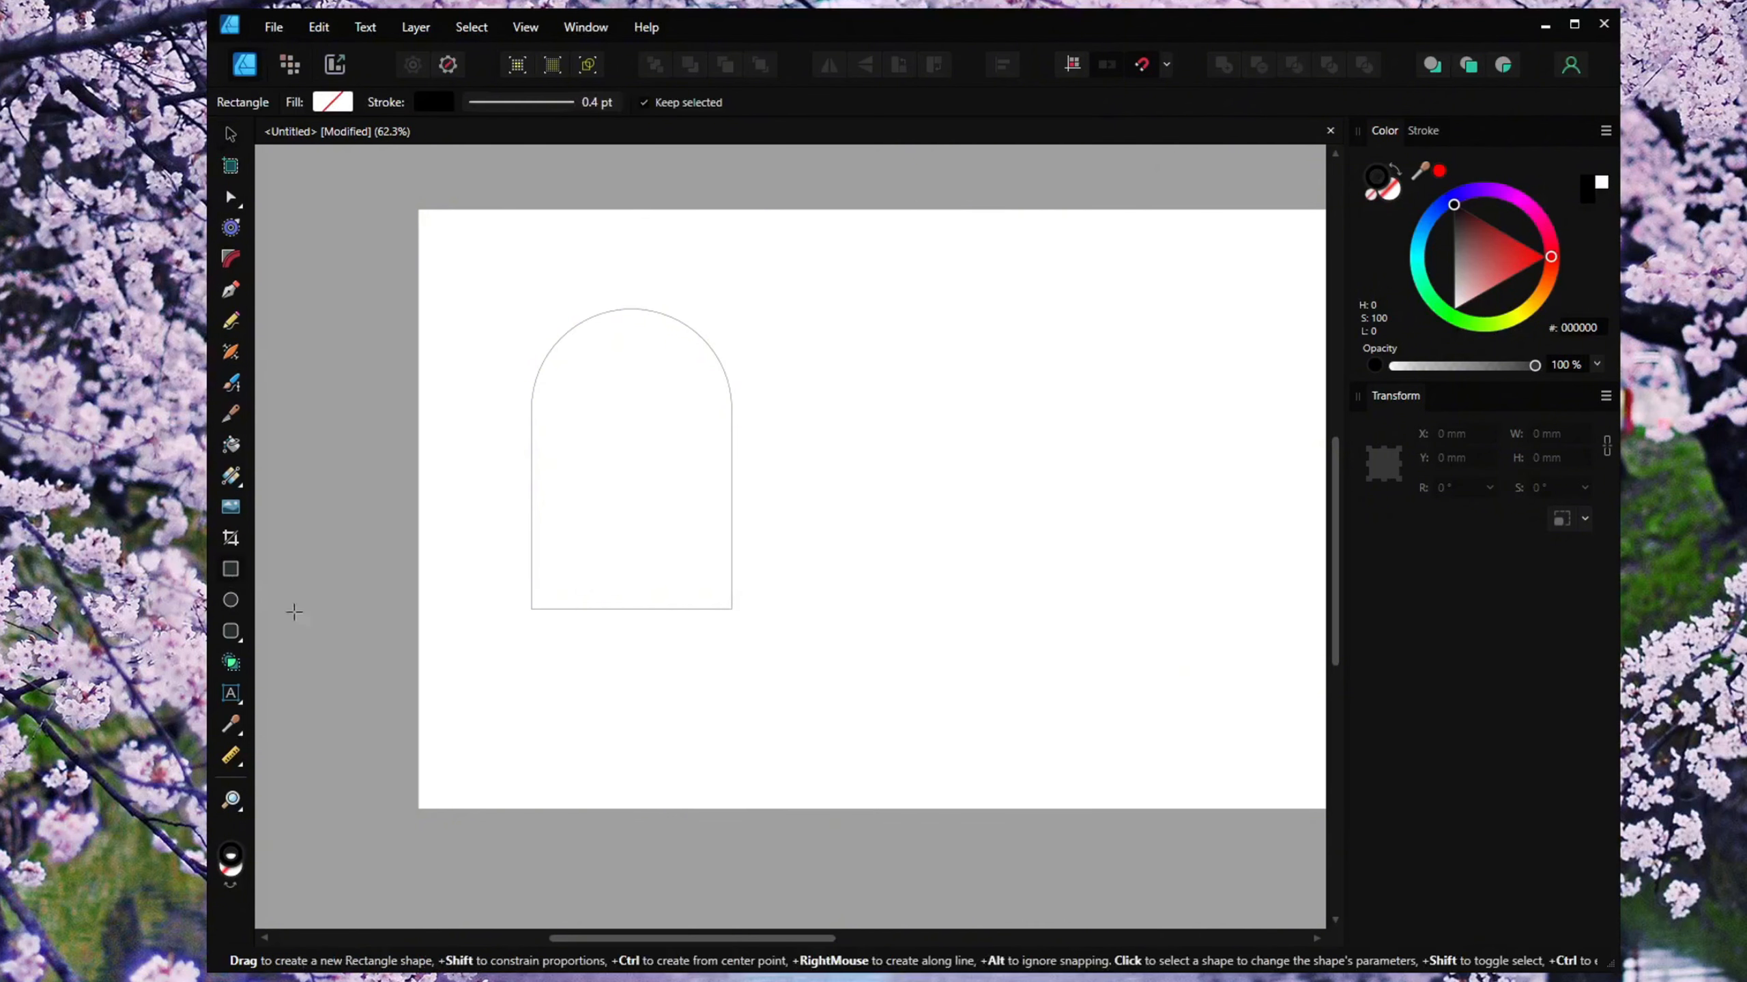
pyautogui.moveTo(533, 663); pyautogui.dragTo(732, 722)
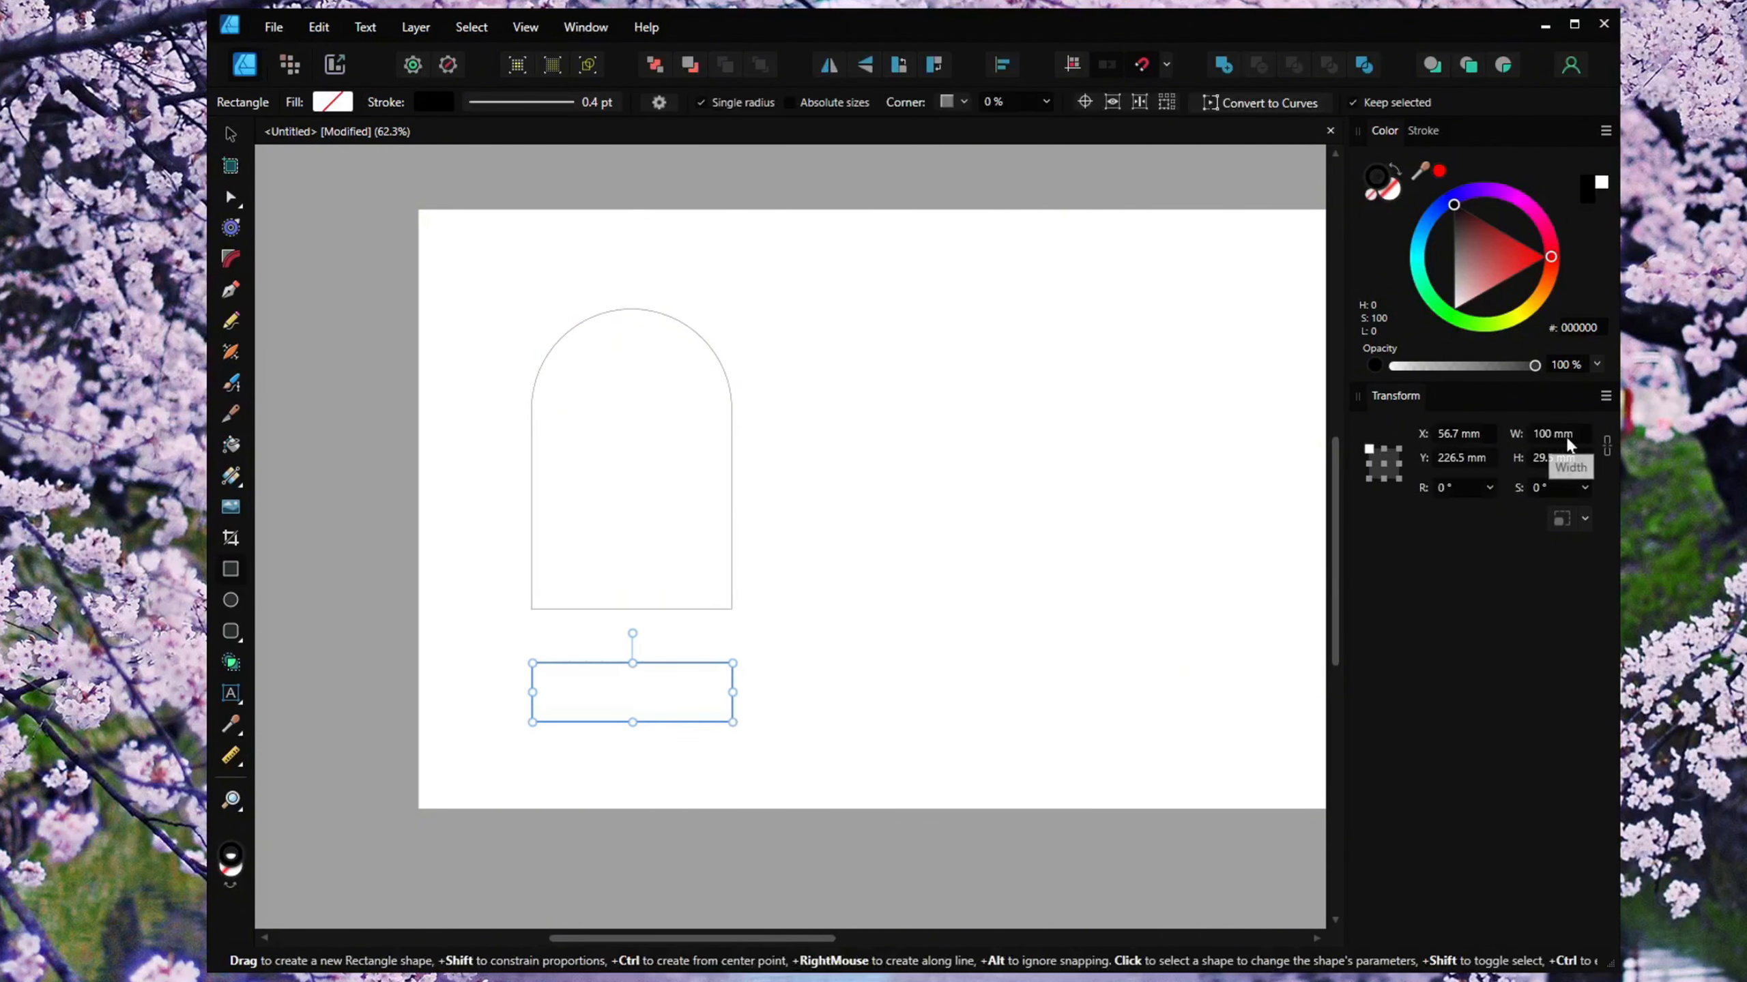
pyautogui.click(1550, 460)
pyautogui.write('30')
pyautogui.press('Return')
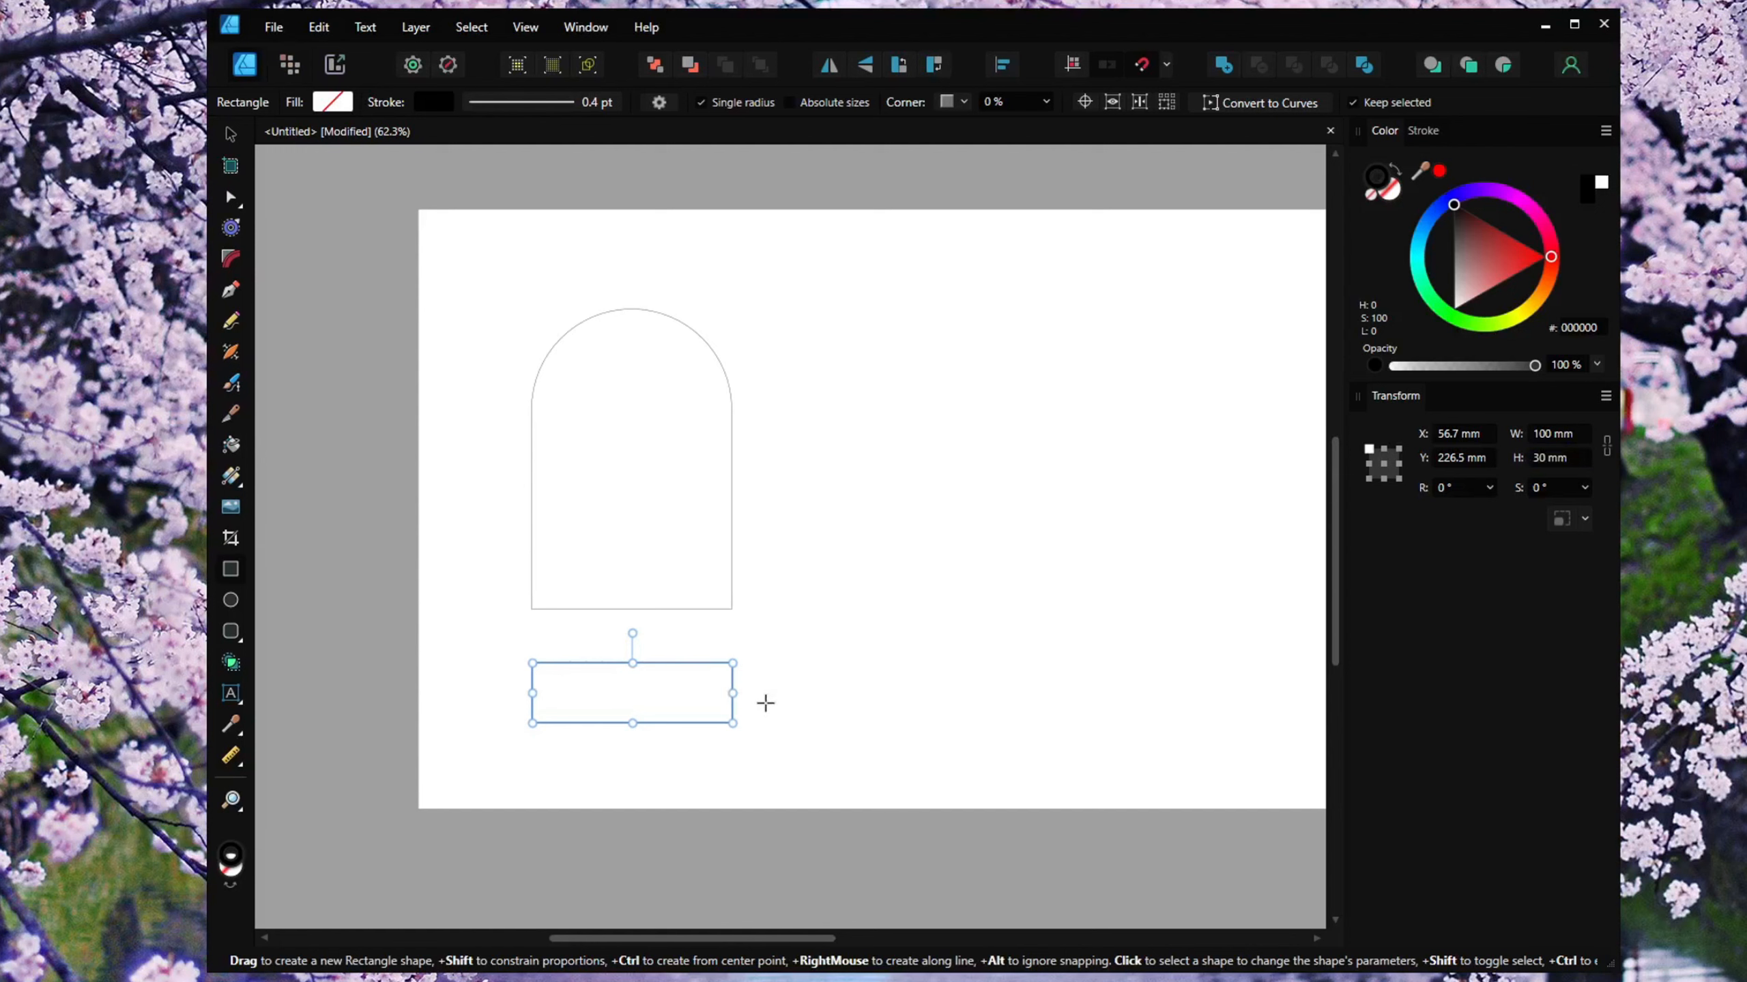
# Round the lower rectangle's corners with a 50% rounded radius to make a pill-shaped base.
pyautogui.scroll(1, 765, 702)
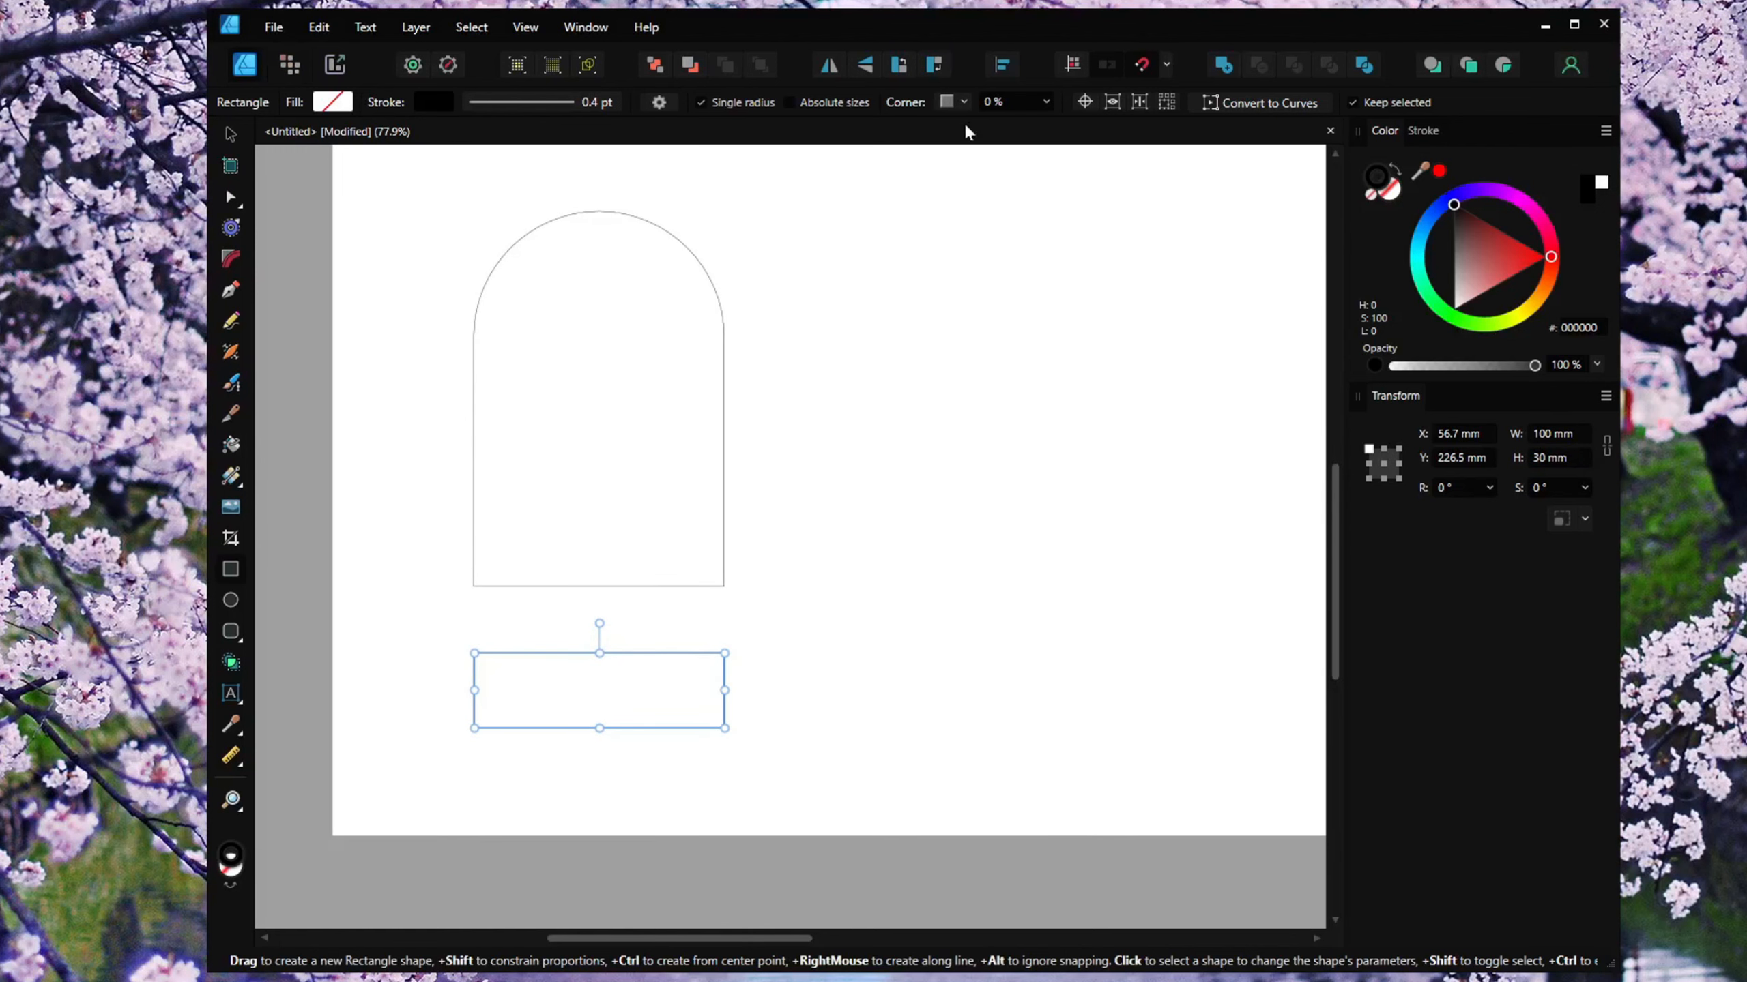
pyautogui.click(965, 101)
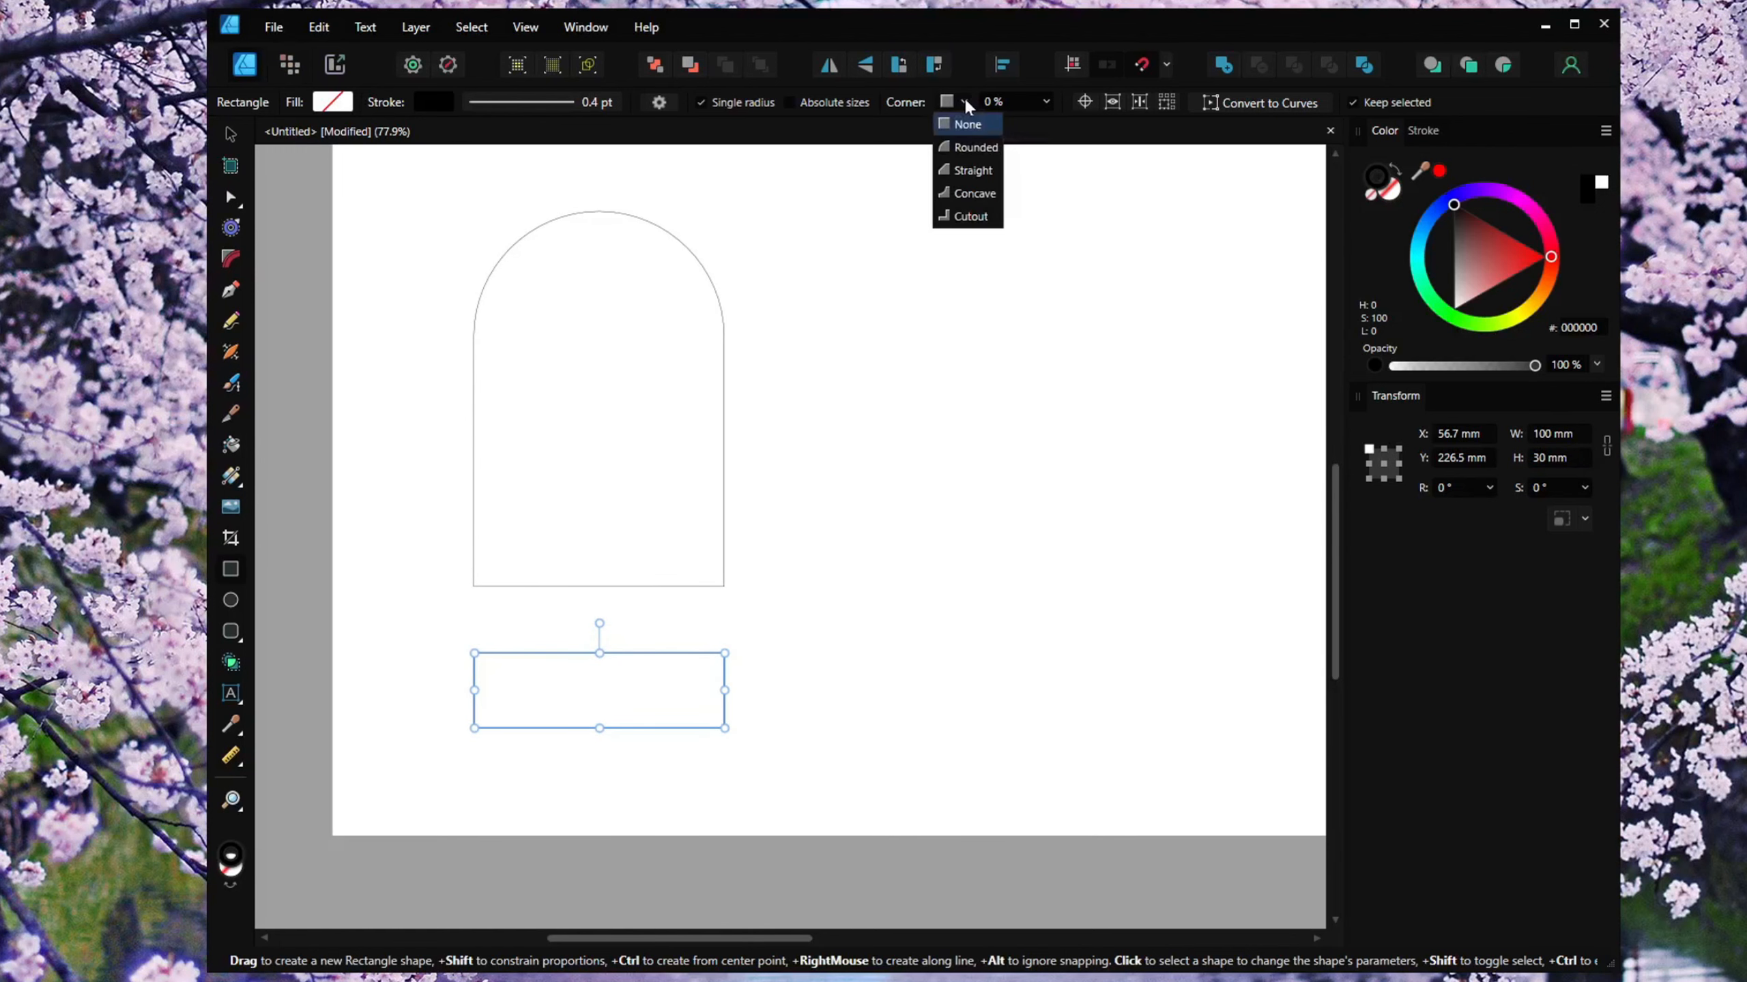
pyautogui.click(966, 150)
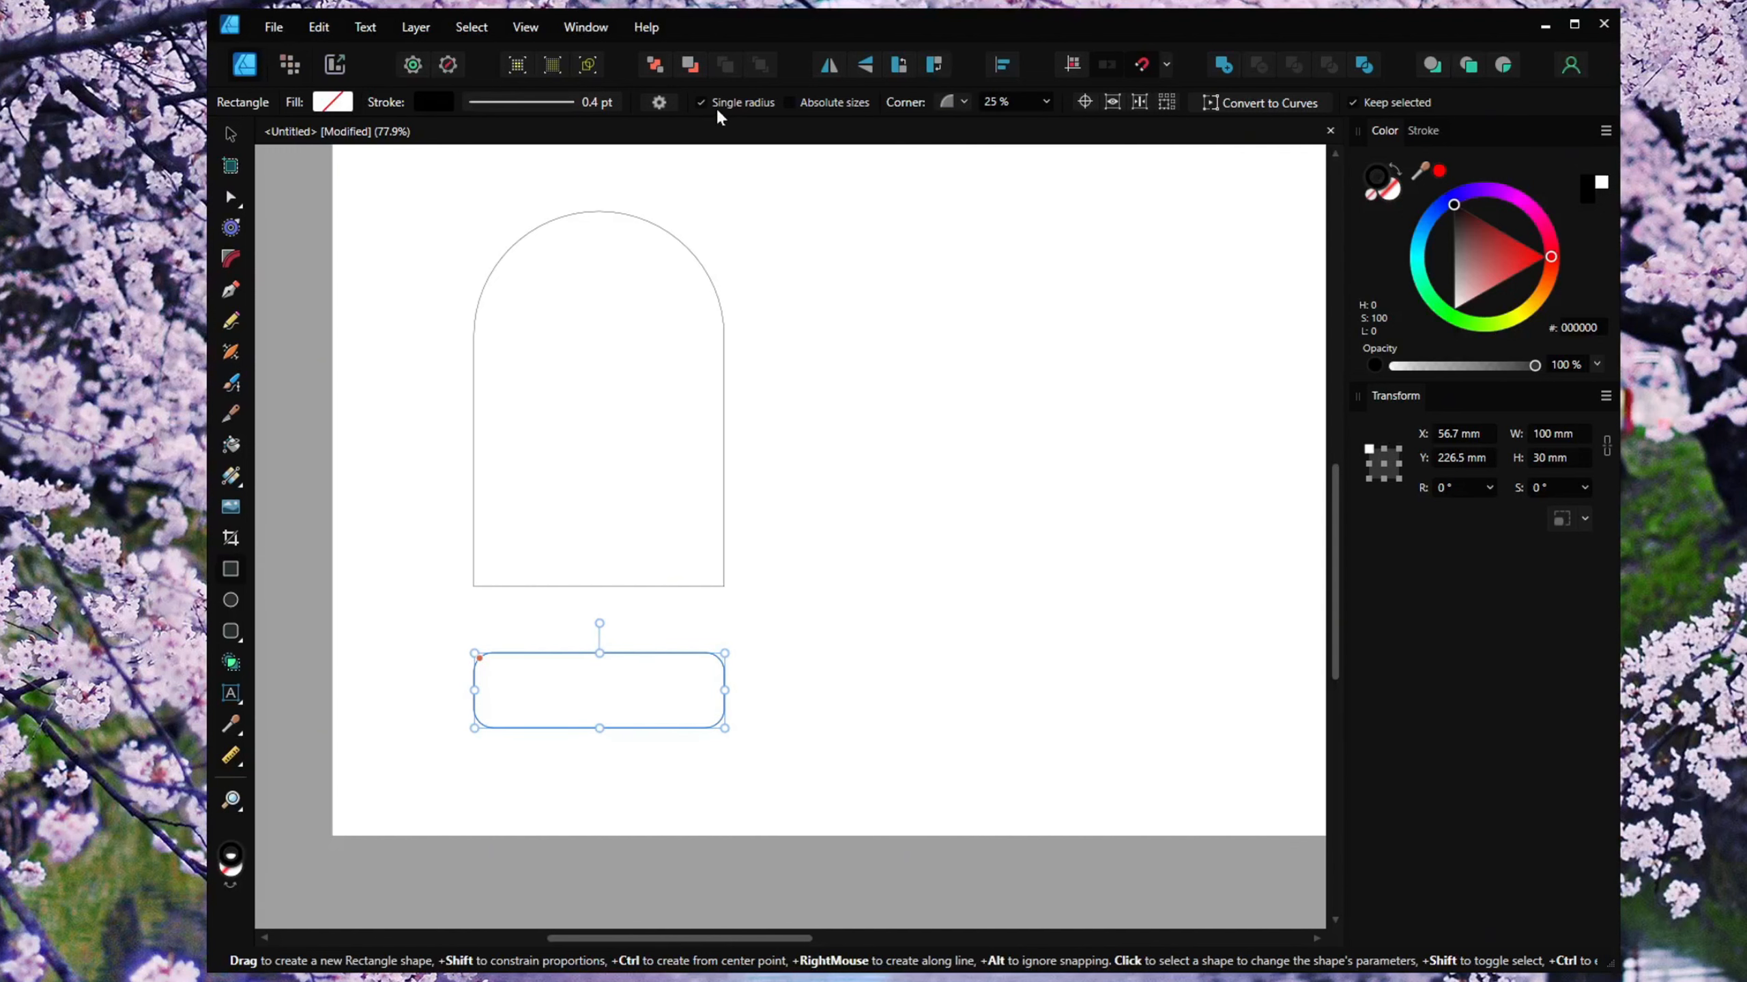
pyautogui.click(1010, 103)
pyautogui.write('50')
pyautogui.press('Return')
pyautogui.moveTo(765, 634); pyautogui.dragTo(776, 661)
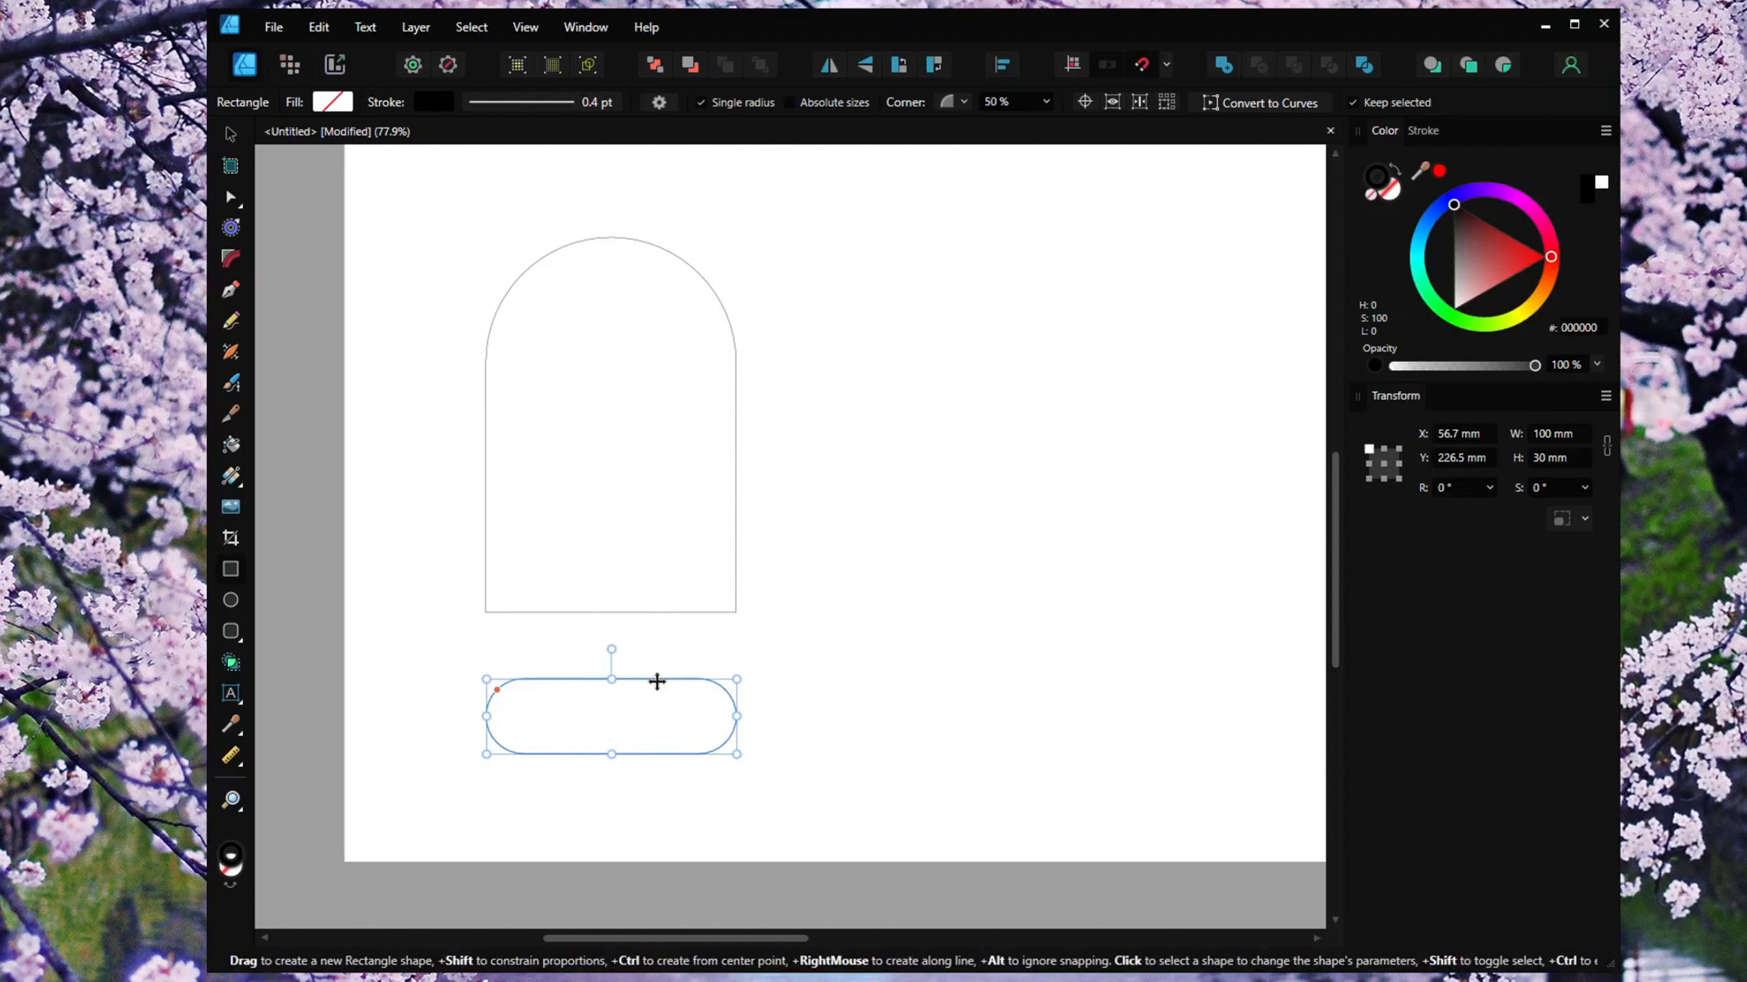
pyautogui.press('v')
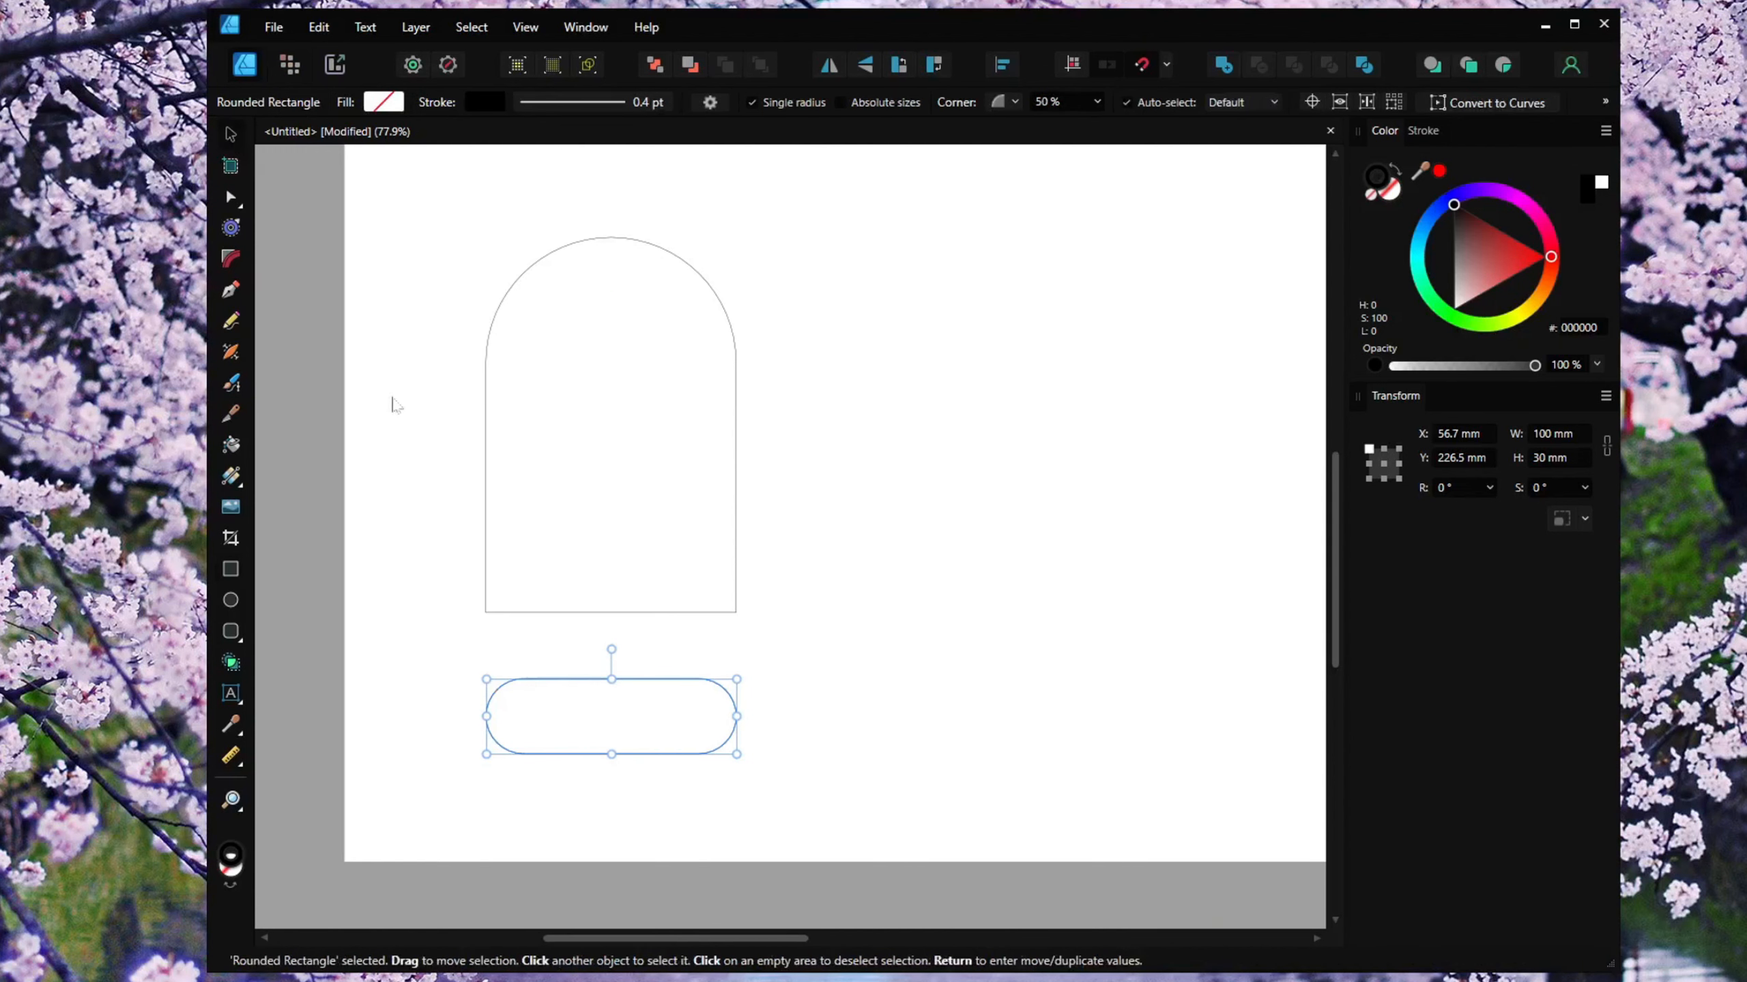
pyautogui.click(391, 403)
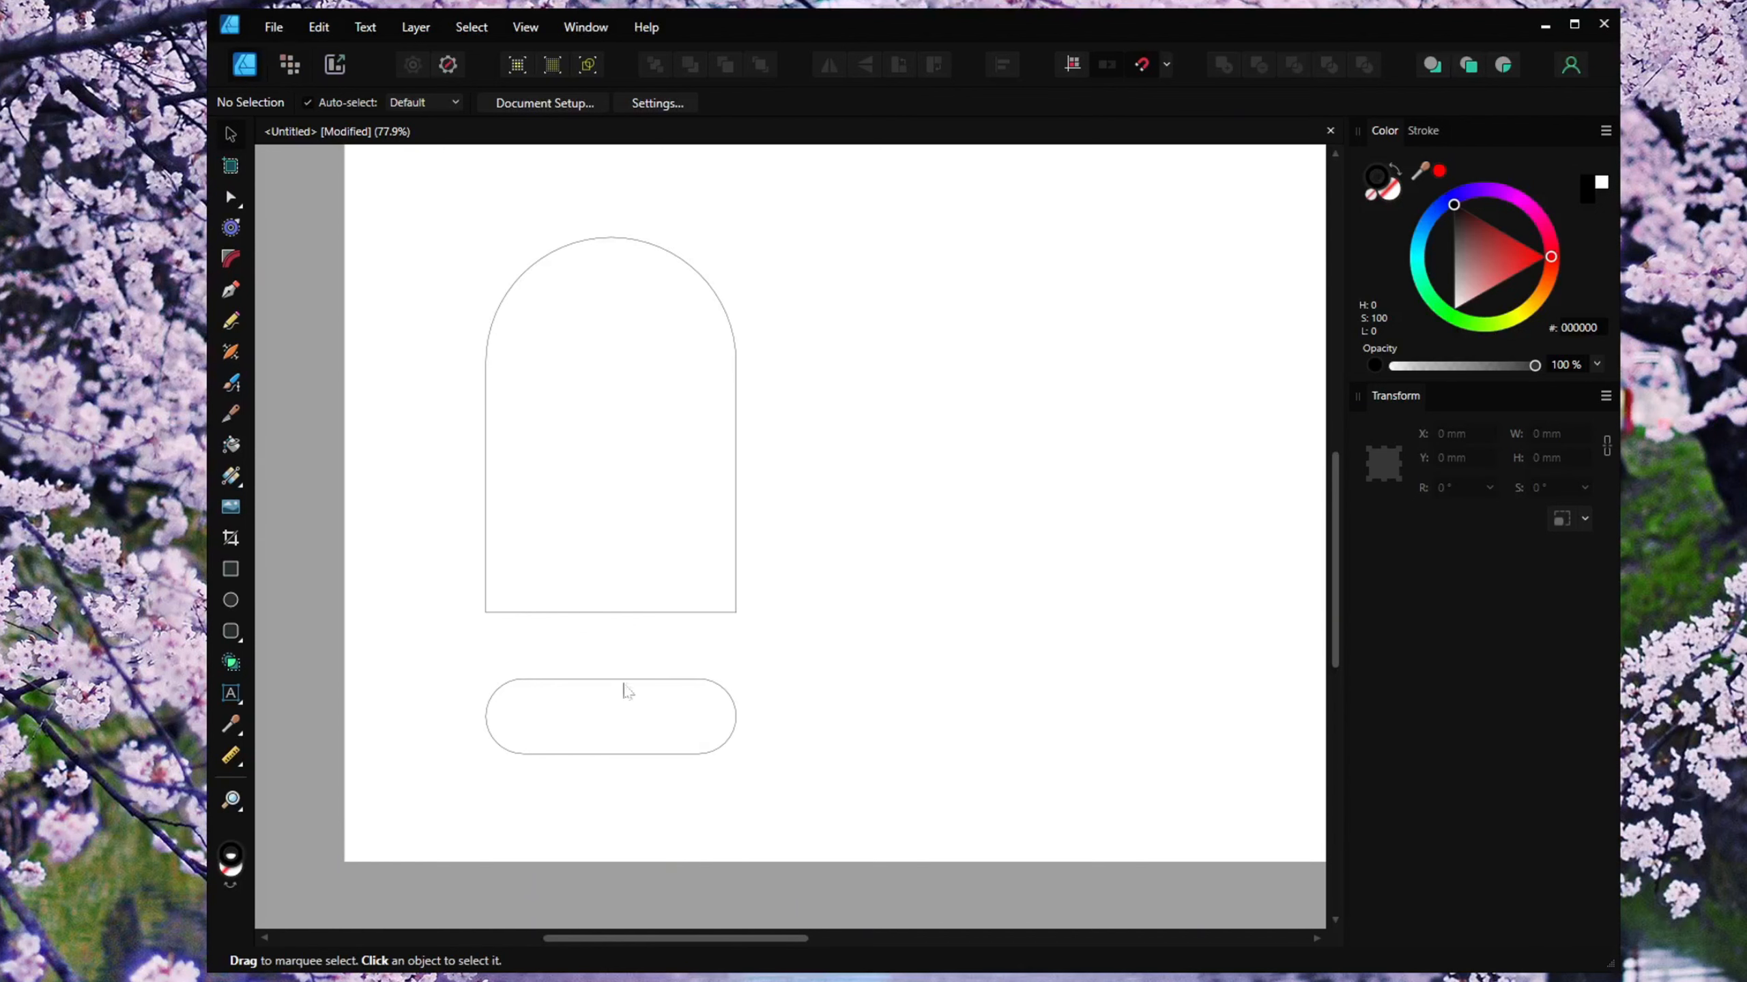
# Draw a small rectangle beside the arch and set its size to 25 mm by 2.8 mm.
pyautogui.click(232, 571)
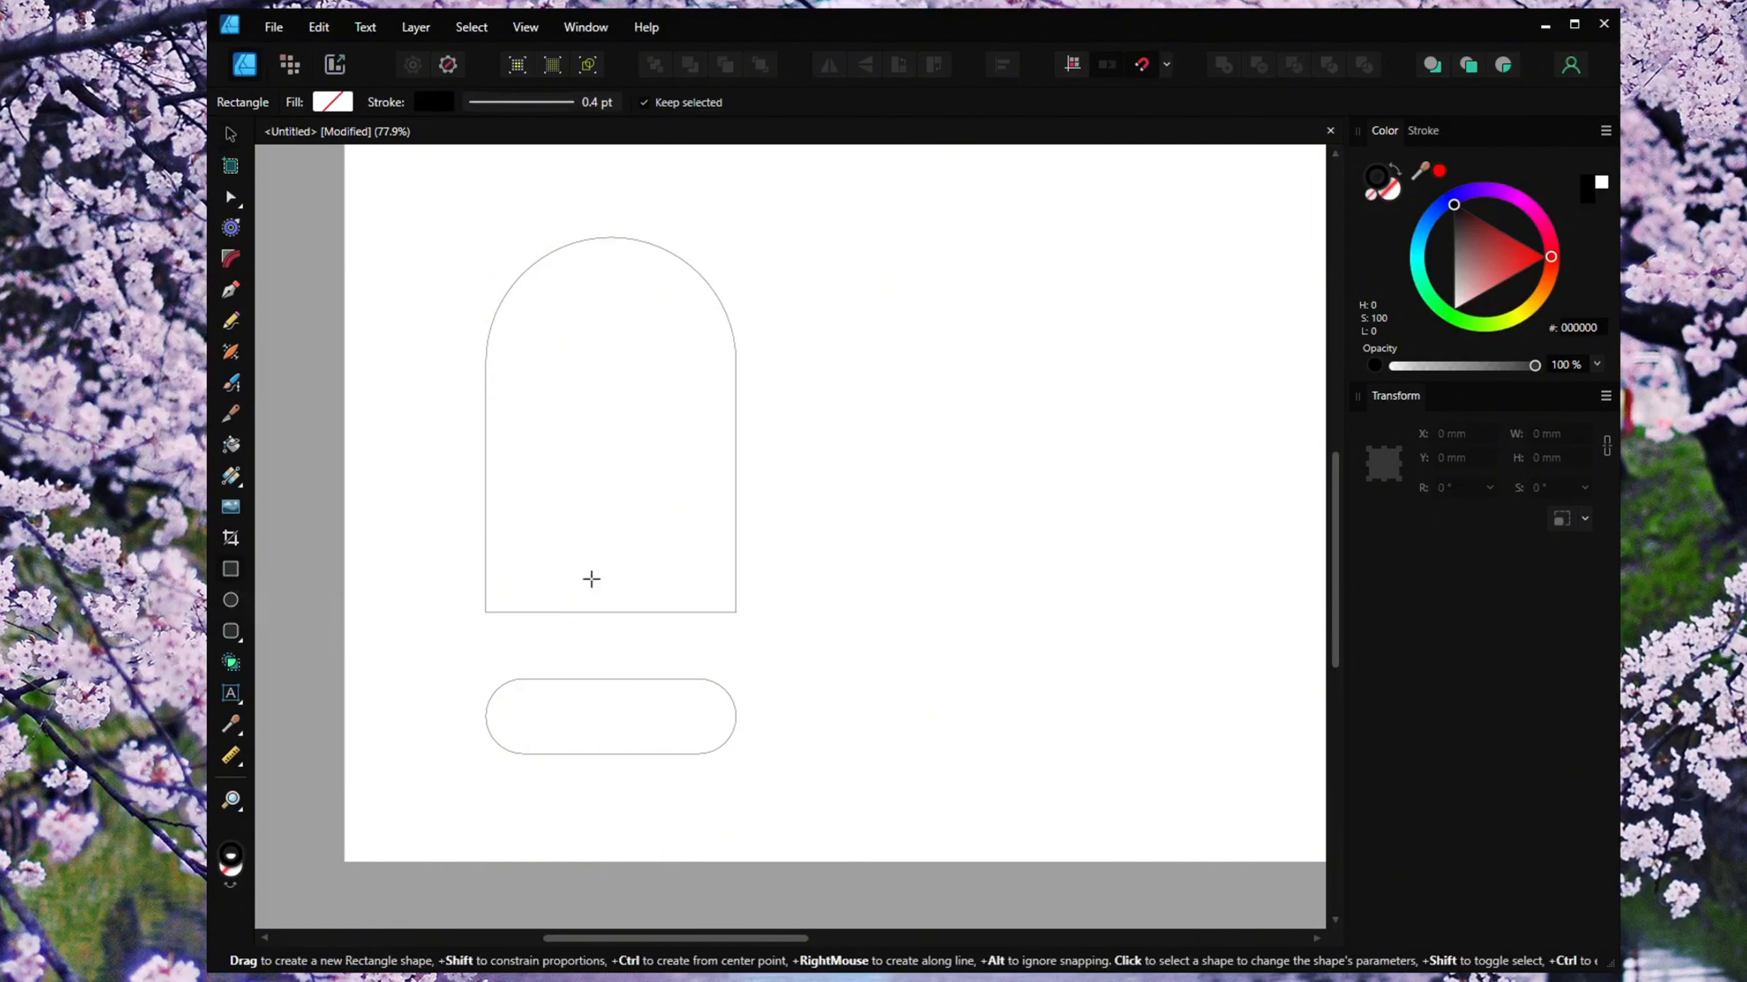
pyautogui.moveTo(781, 506); pyautogui.dragTo(923, 535)
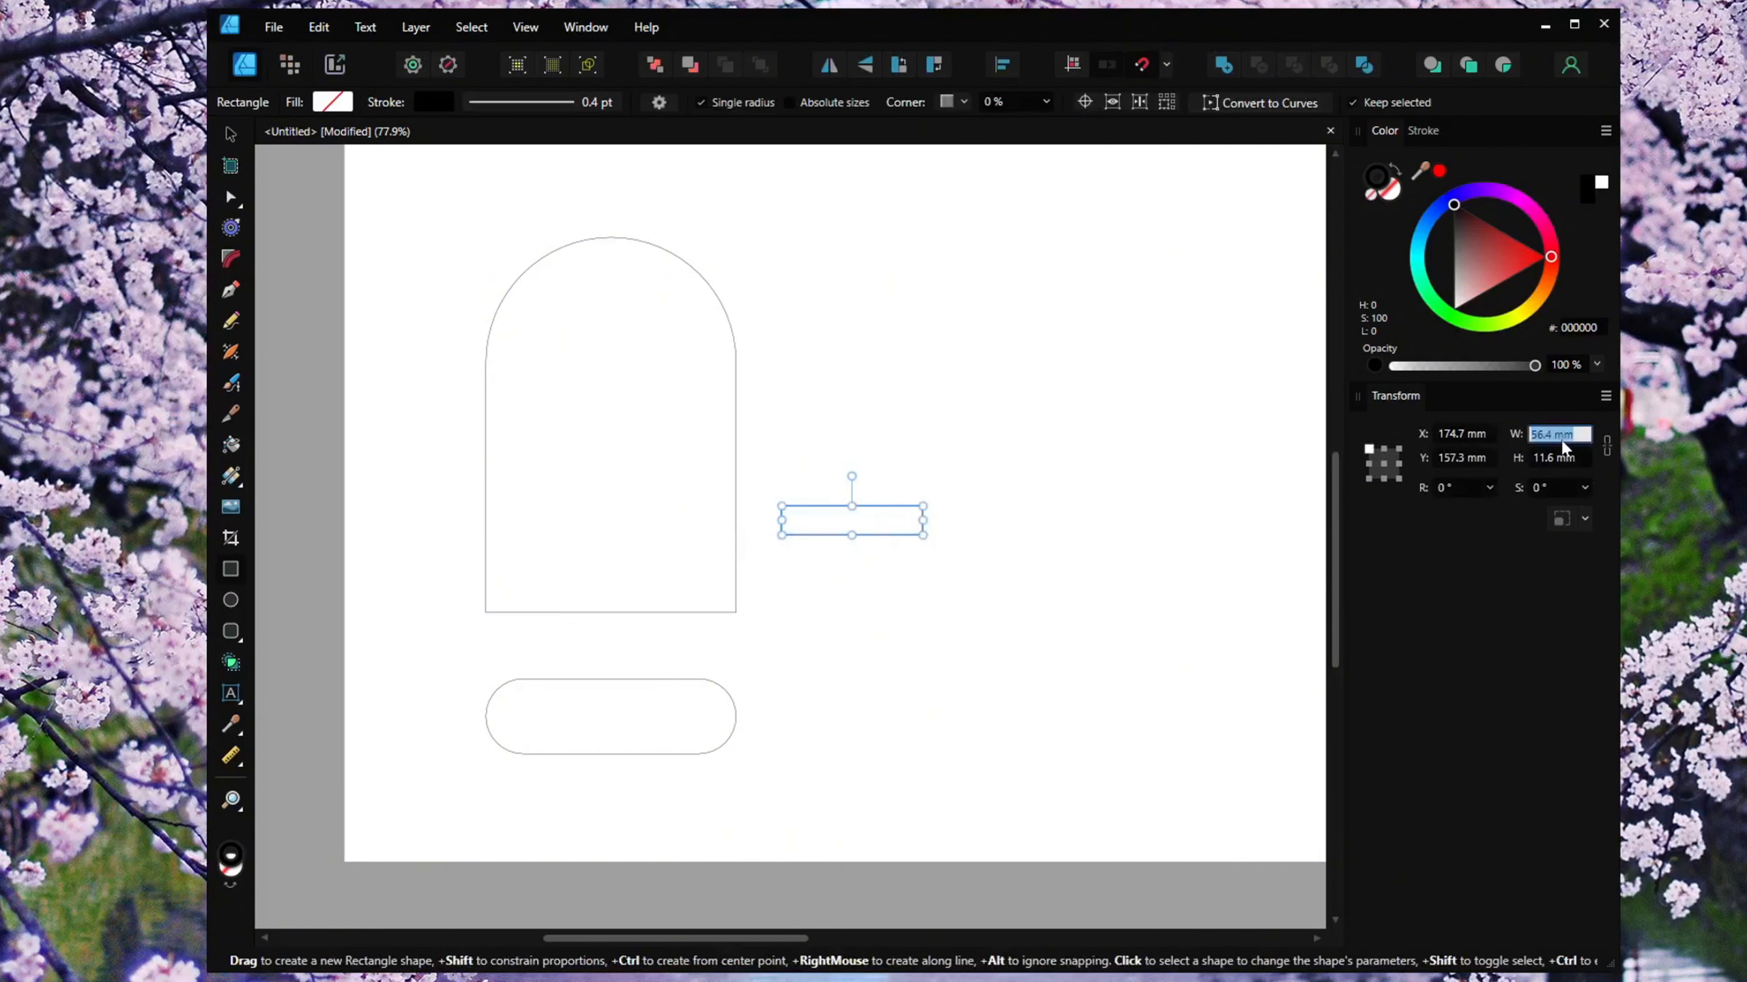
pyautogui.write('25')
pyautogui.press('Return')
pyautogui.write('2.8')
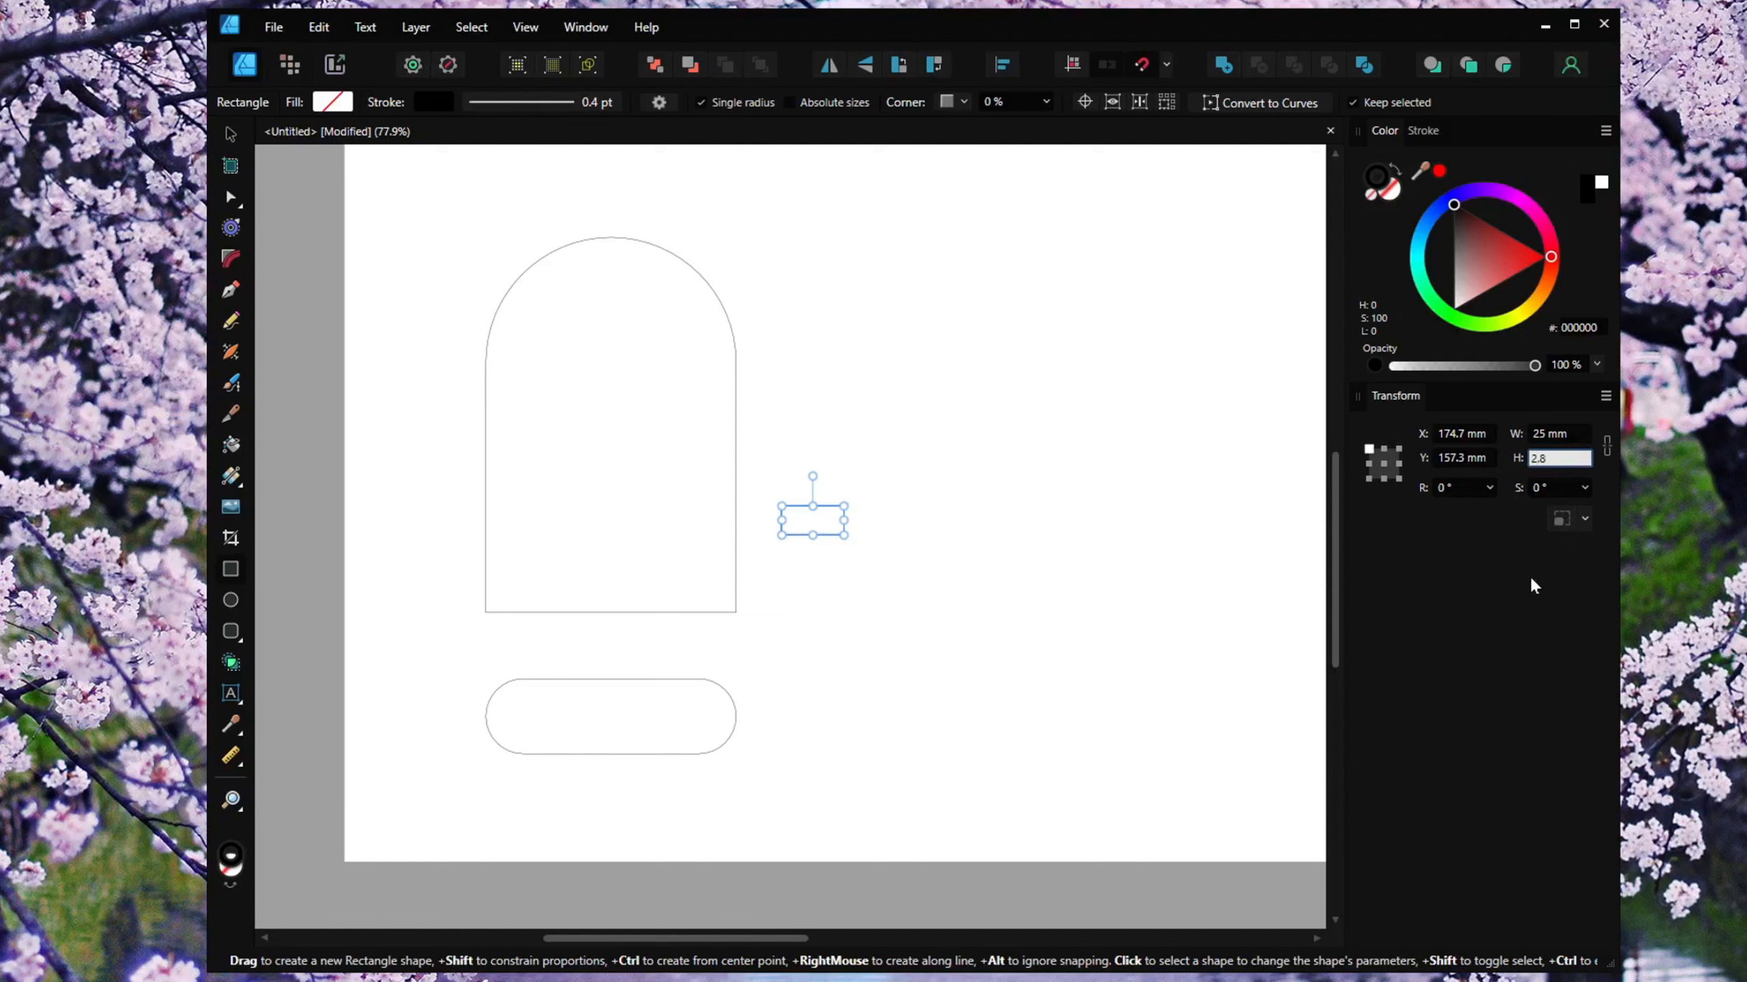
pyautogui.press('Return')
# Move the small rectangle so it snaps to the arch's bottom-left corner.
pyautogui.scroll(1, 681, 551)
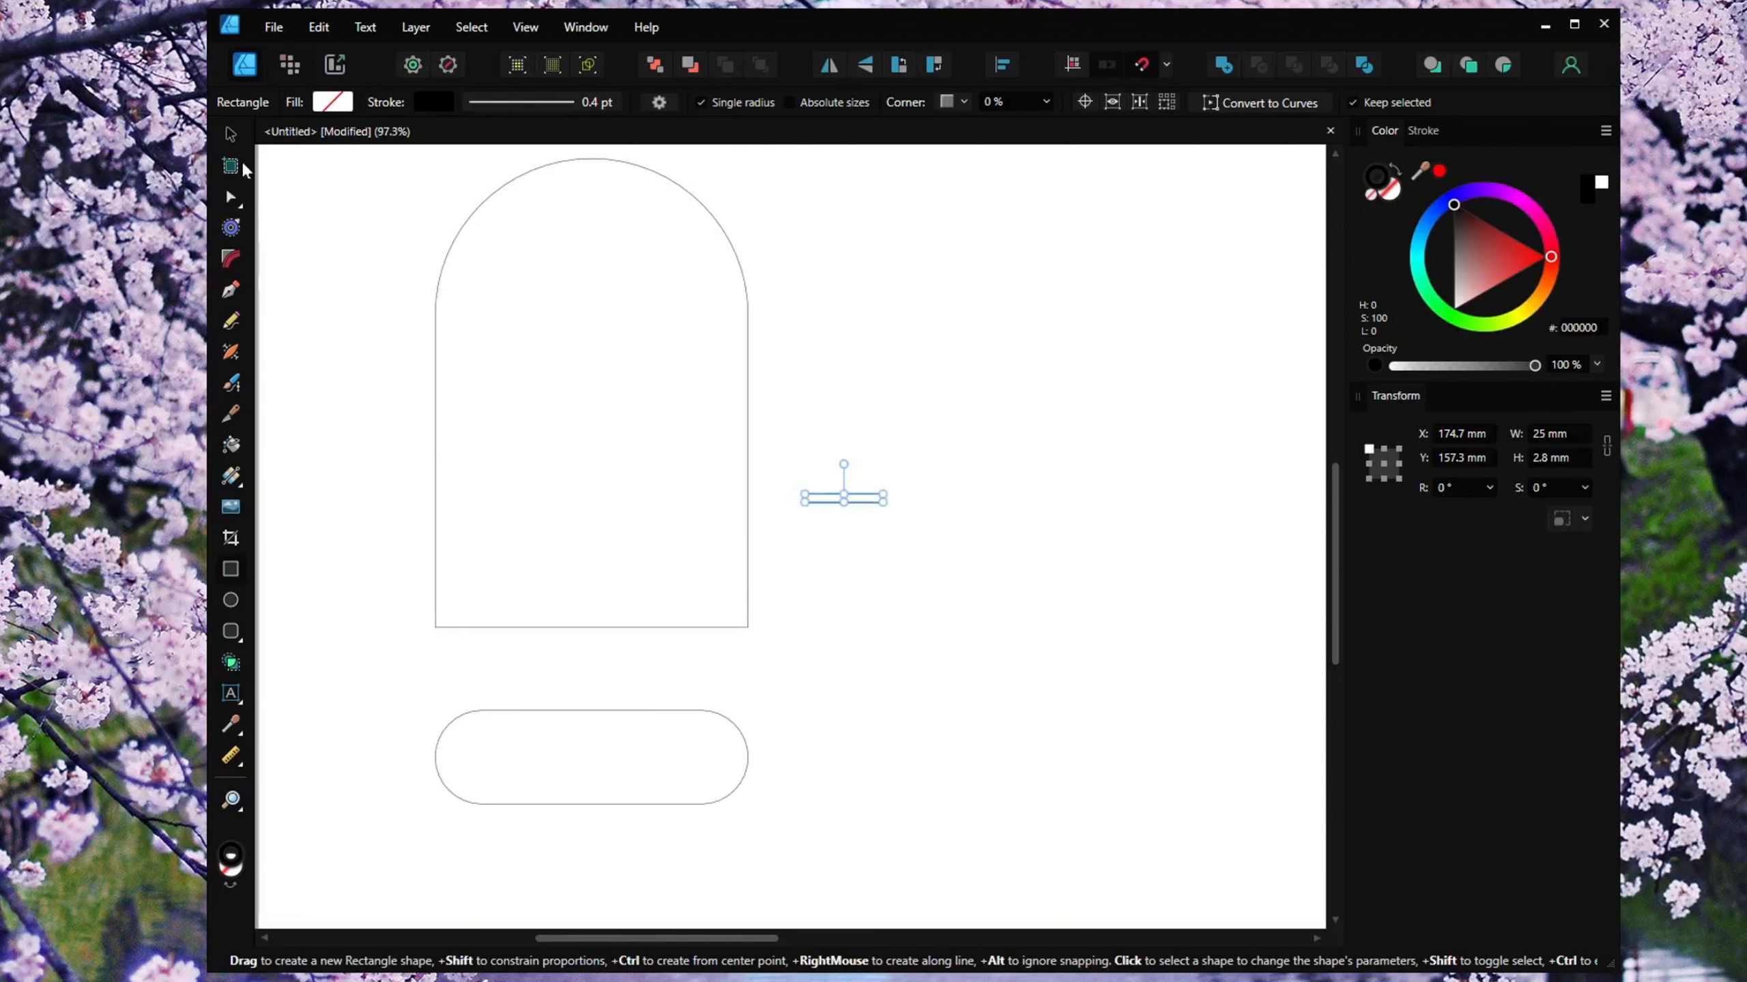
pyautogui.click(233, 135)
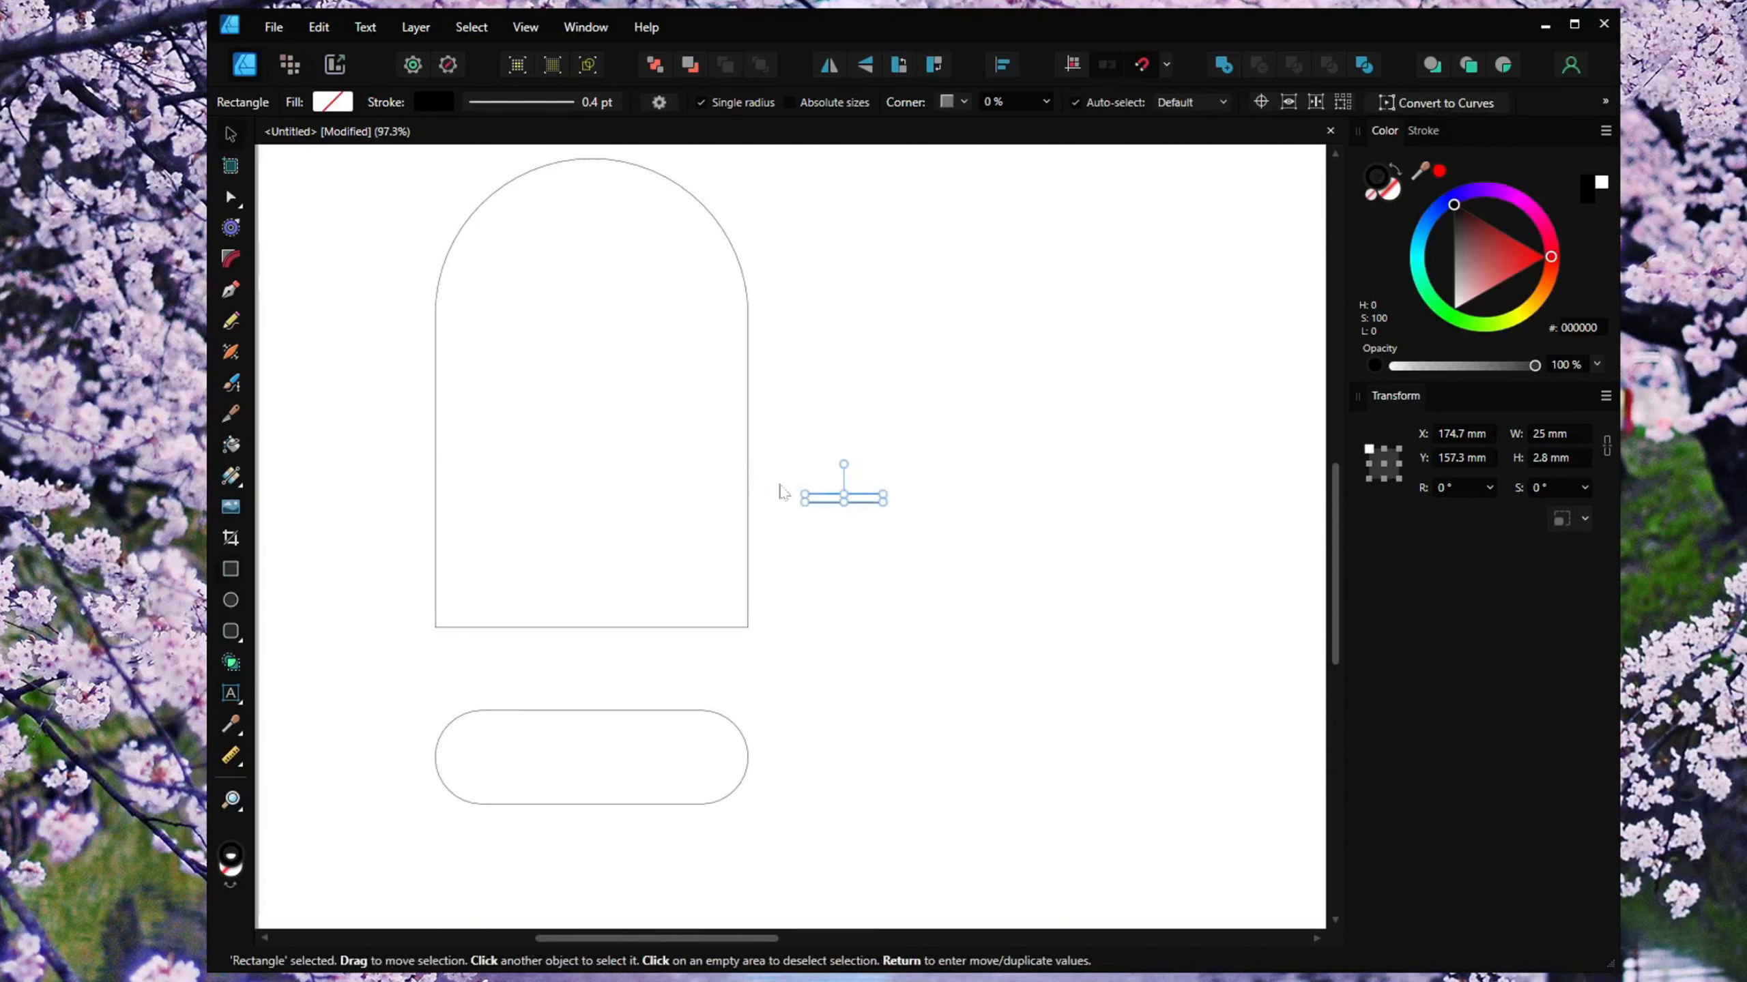
pyautogui.moveTo(814, 507); pyautogui.dragTo(534, 636)
pyautogui.scroll(2, 422, 633)
pyautogui.scroll(2, 424, 637)
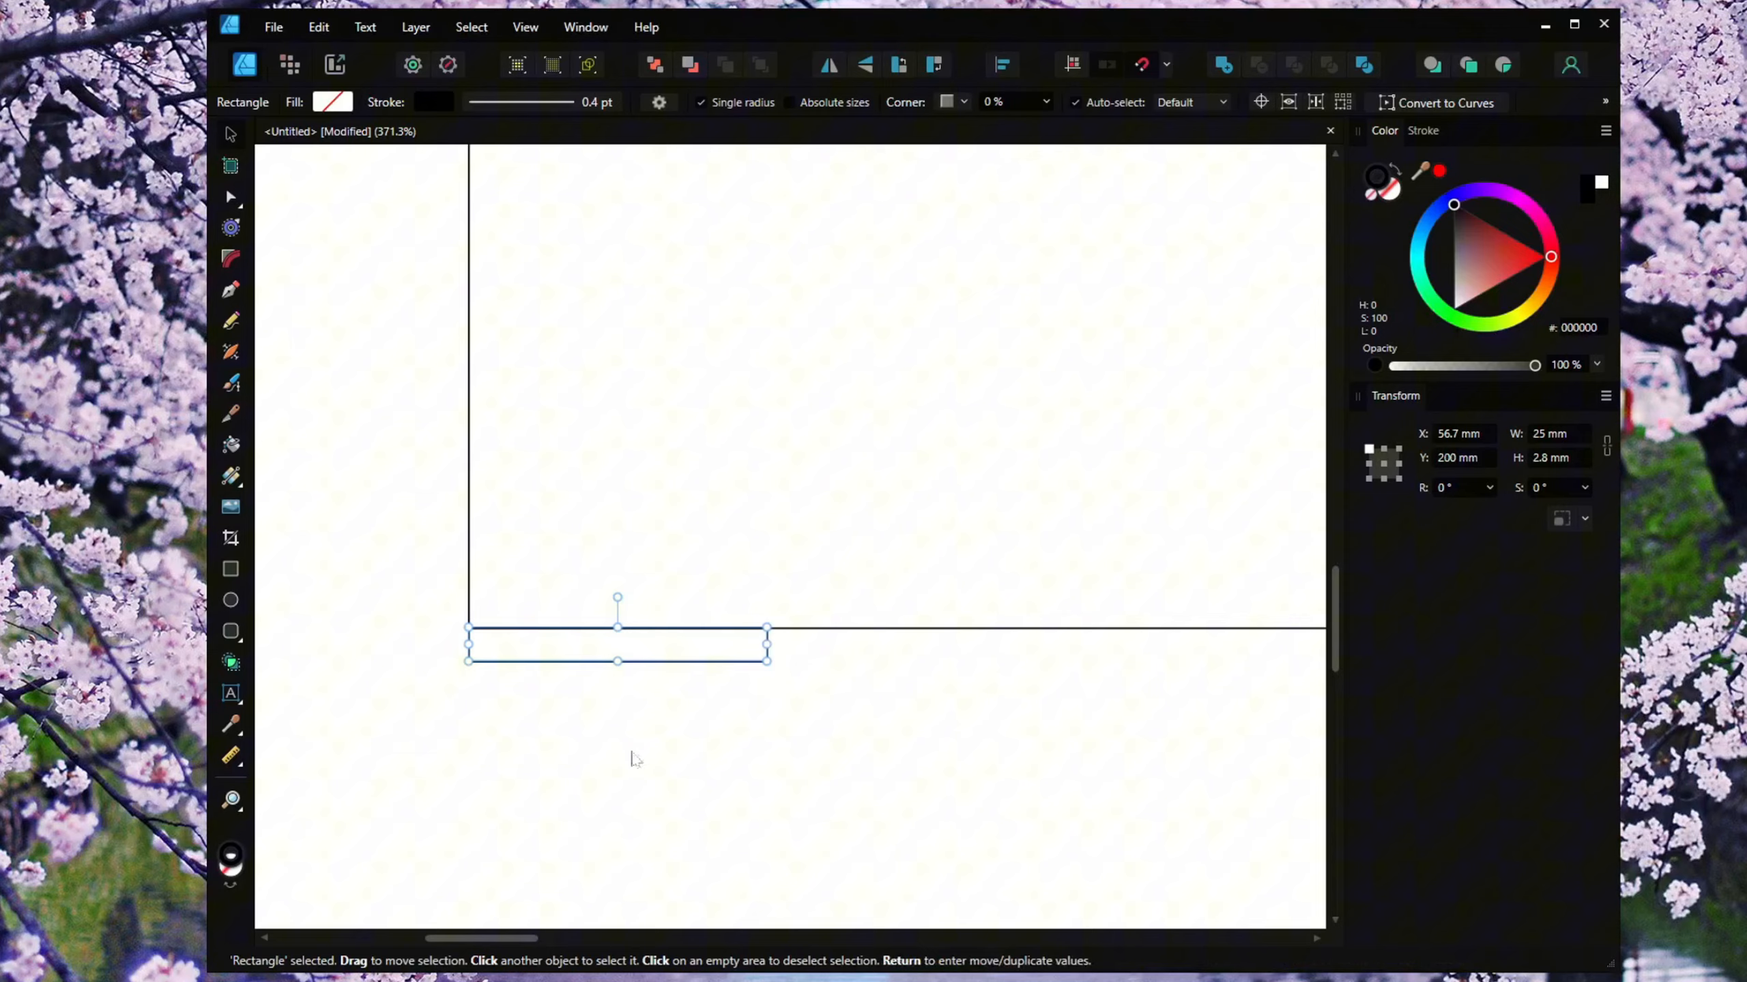
pyautogui.click(685, 770)
pyautogui.scroll(-2, 778, 762)
pyautogui.scroll(-3, 847, 756)
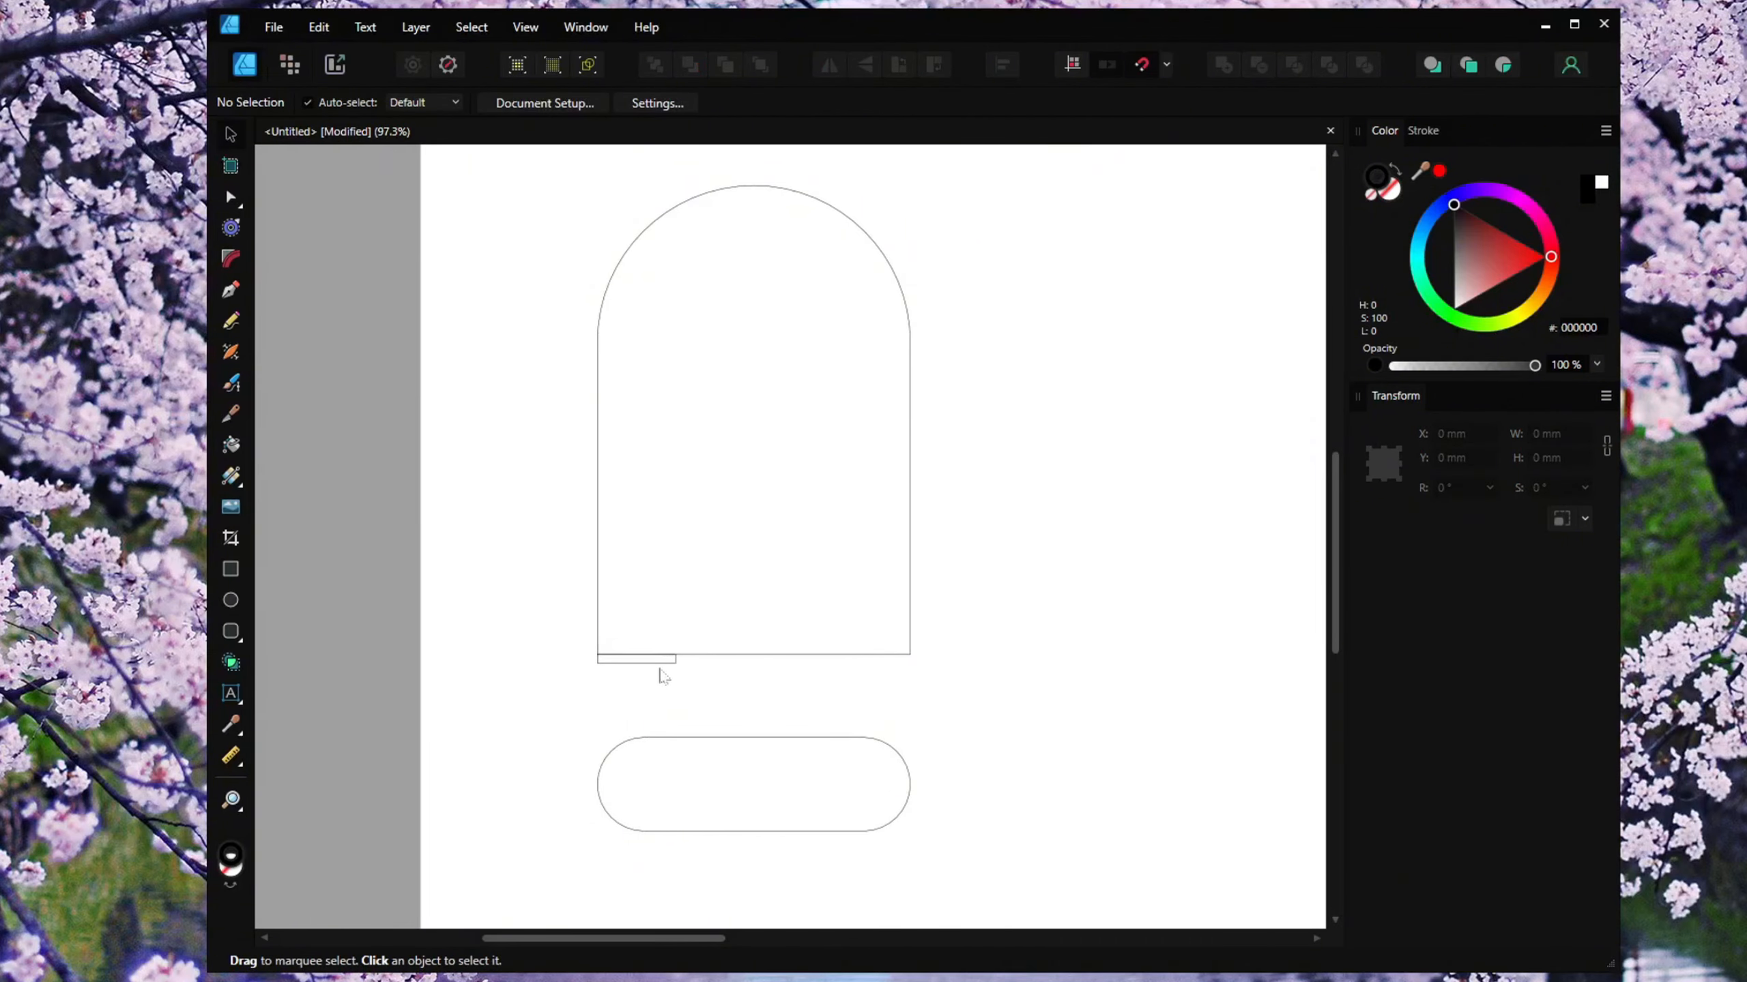
# Shift the small rectangle 14.5 mm to the right by adding +14.5 to its X position.
pyautogui.click(651, 665)
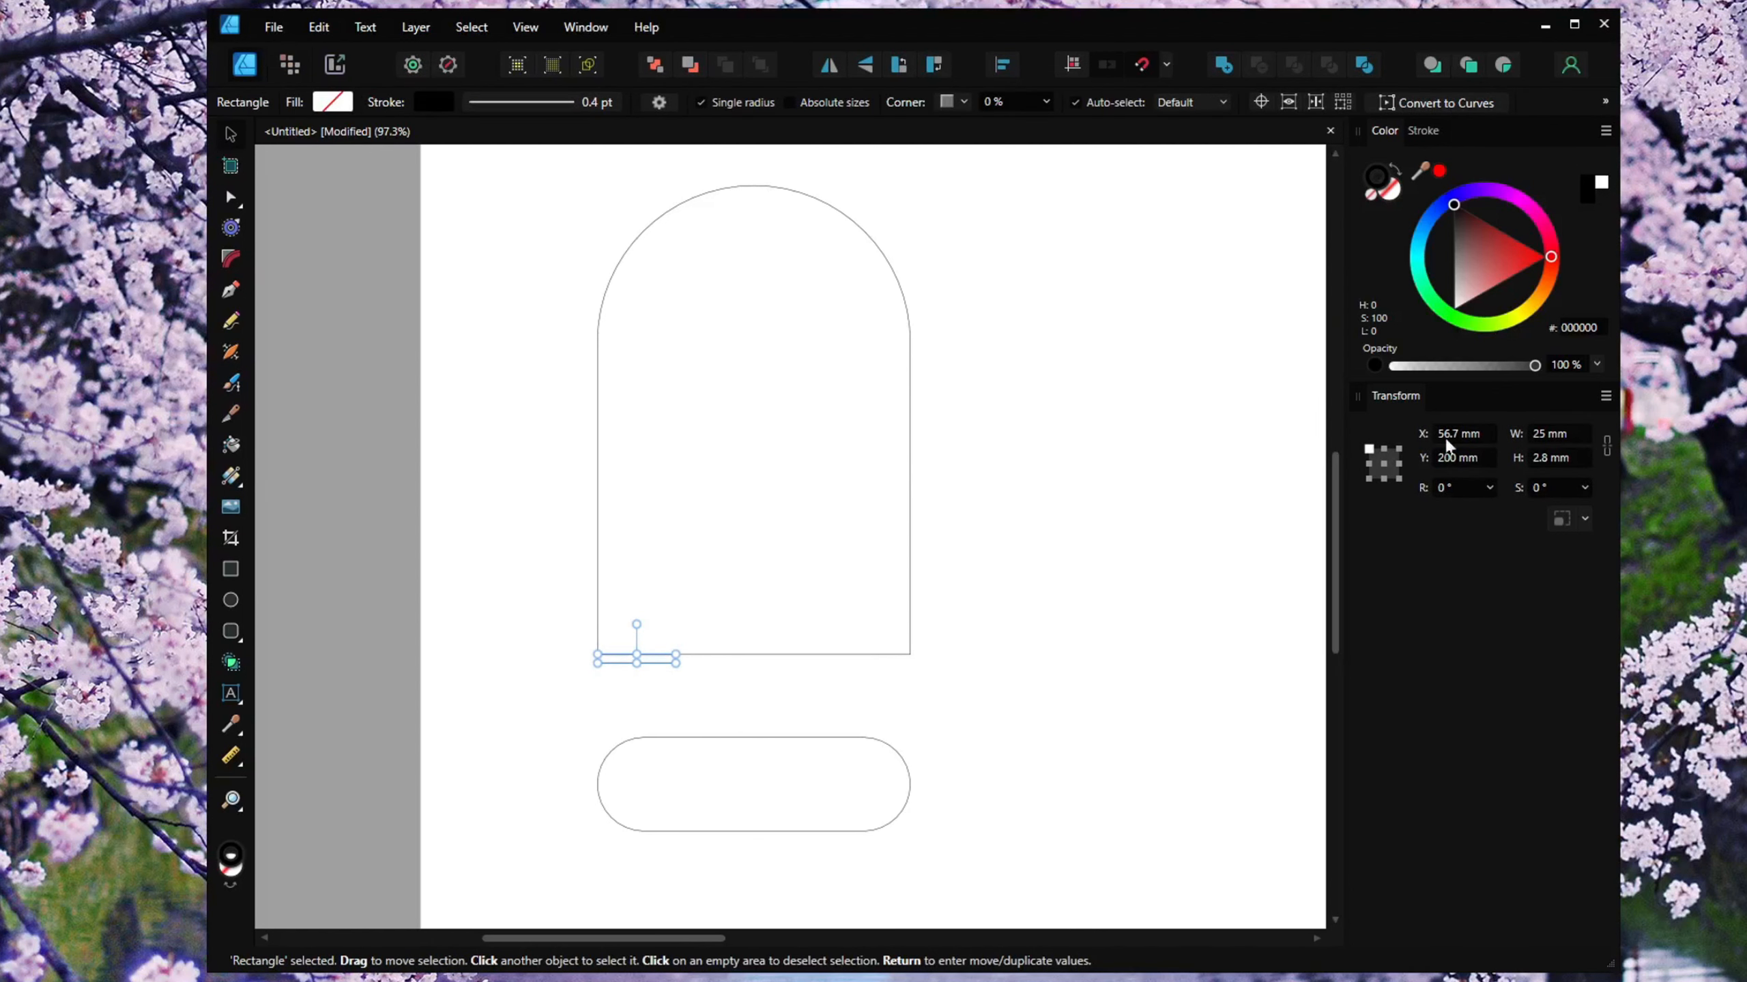
pyautogui.click(1487, 436)
pyautogui.write('+14.5')
pyautogui.press('Return')
pyautogui.click(1098, 603)
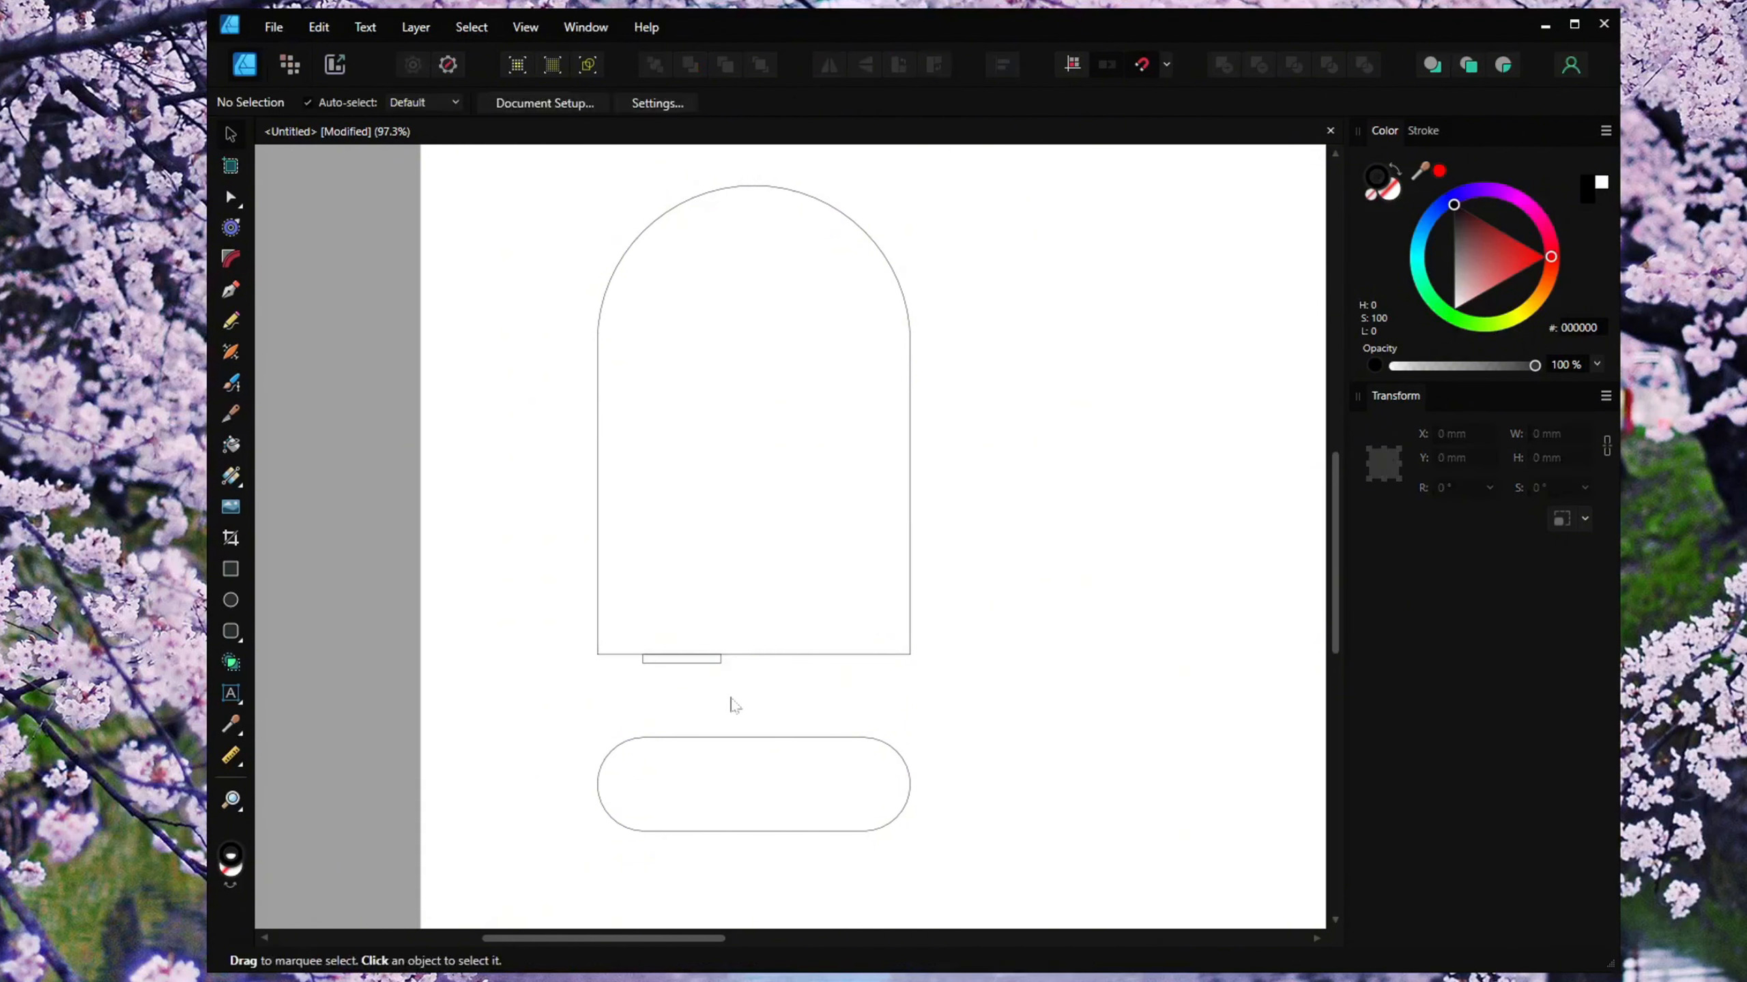
# Copy the small rectangle, paste a duplicate and move it so it snaps to the arch's bottom-right corner.
pyautogui.click(699, 664)
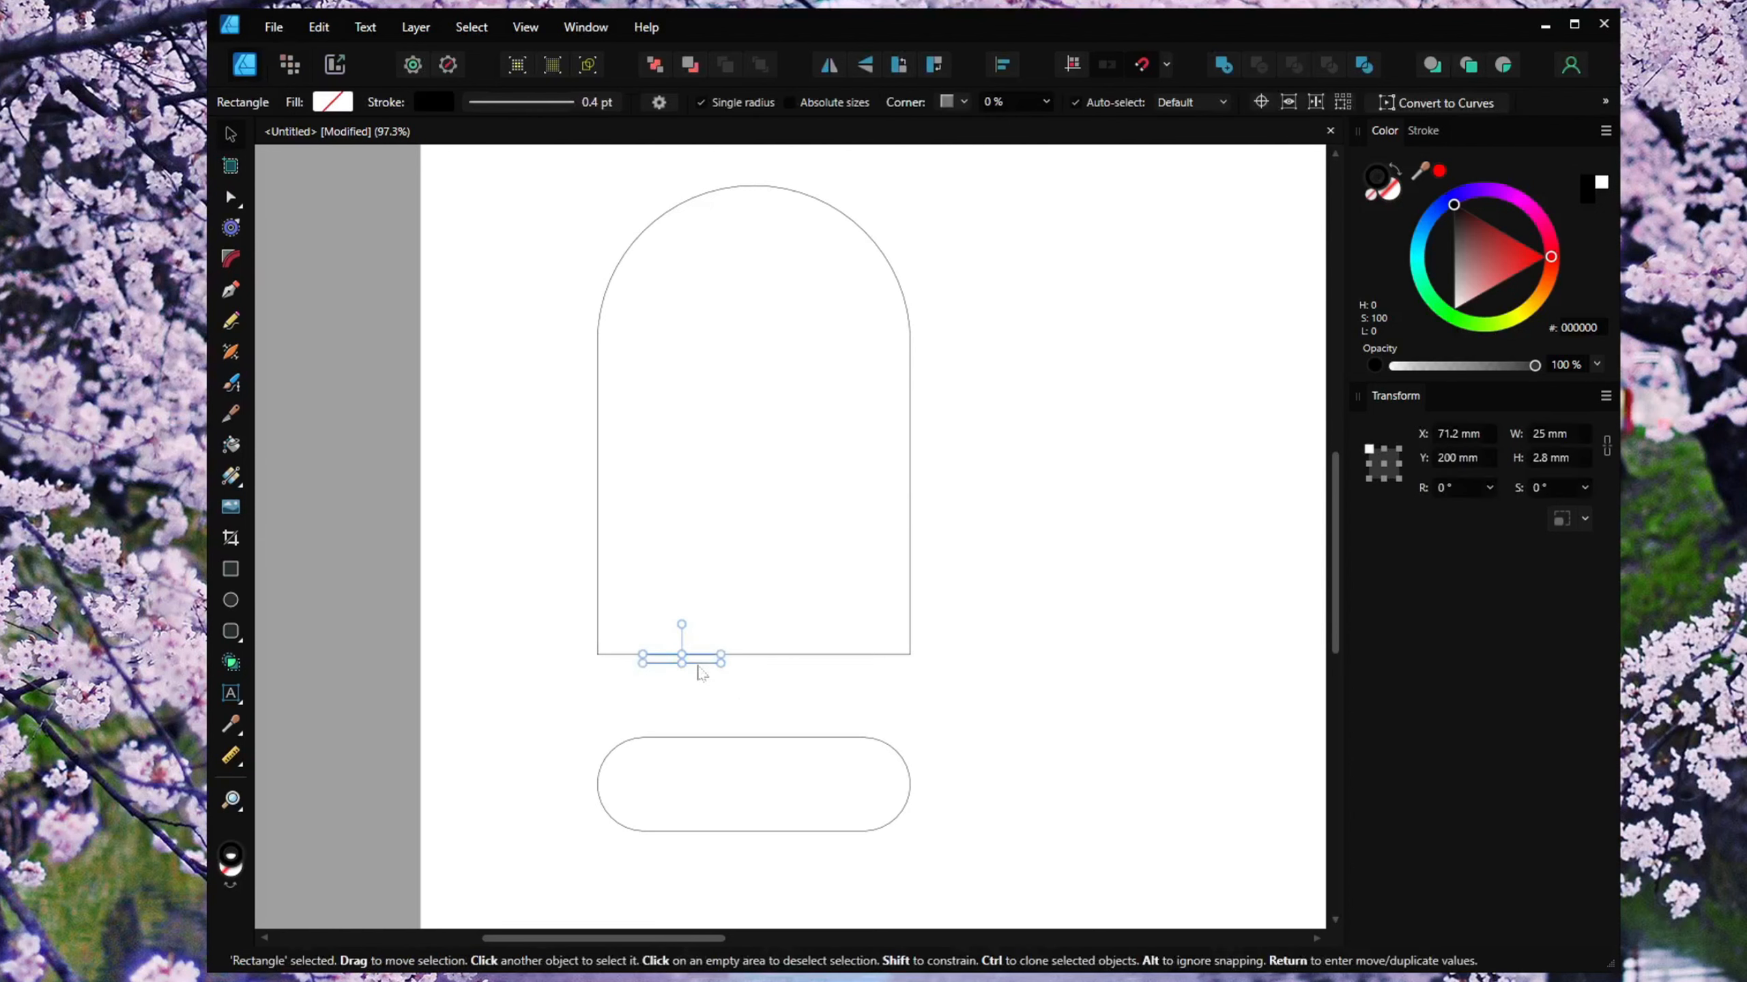
pyautogui.rightClick(700, 673)
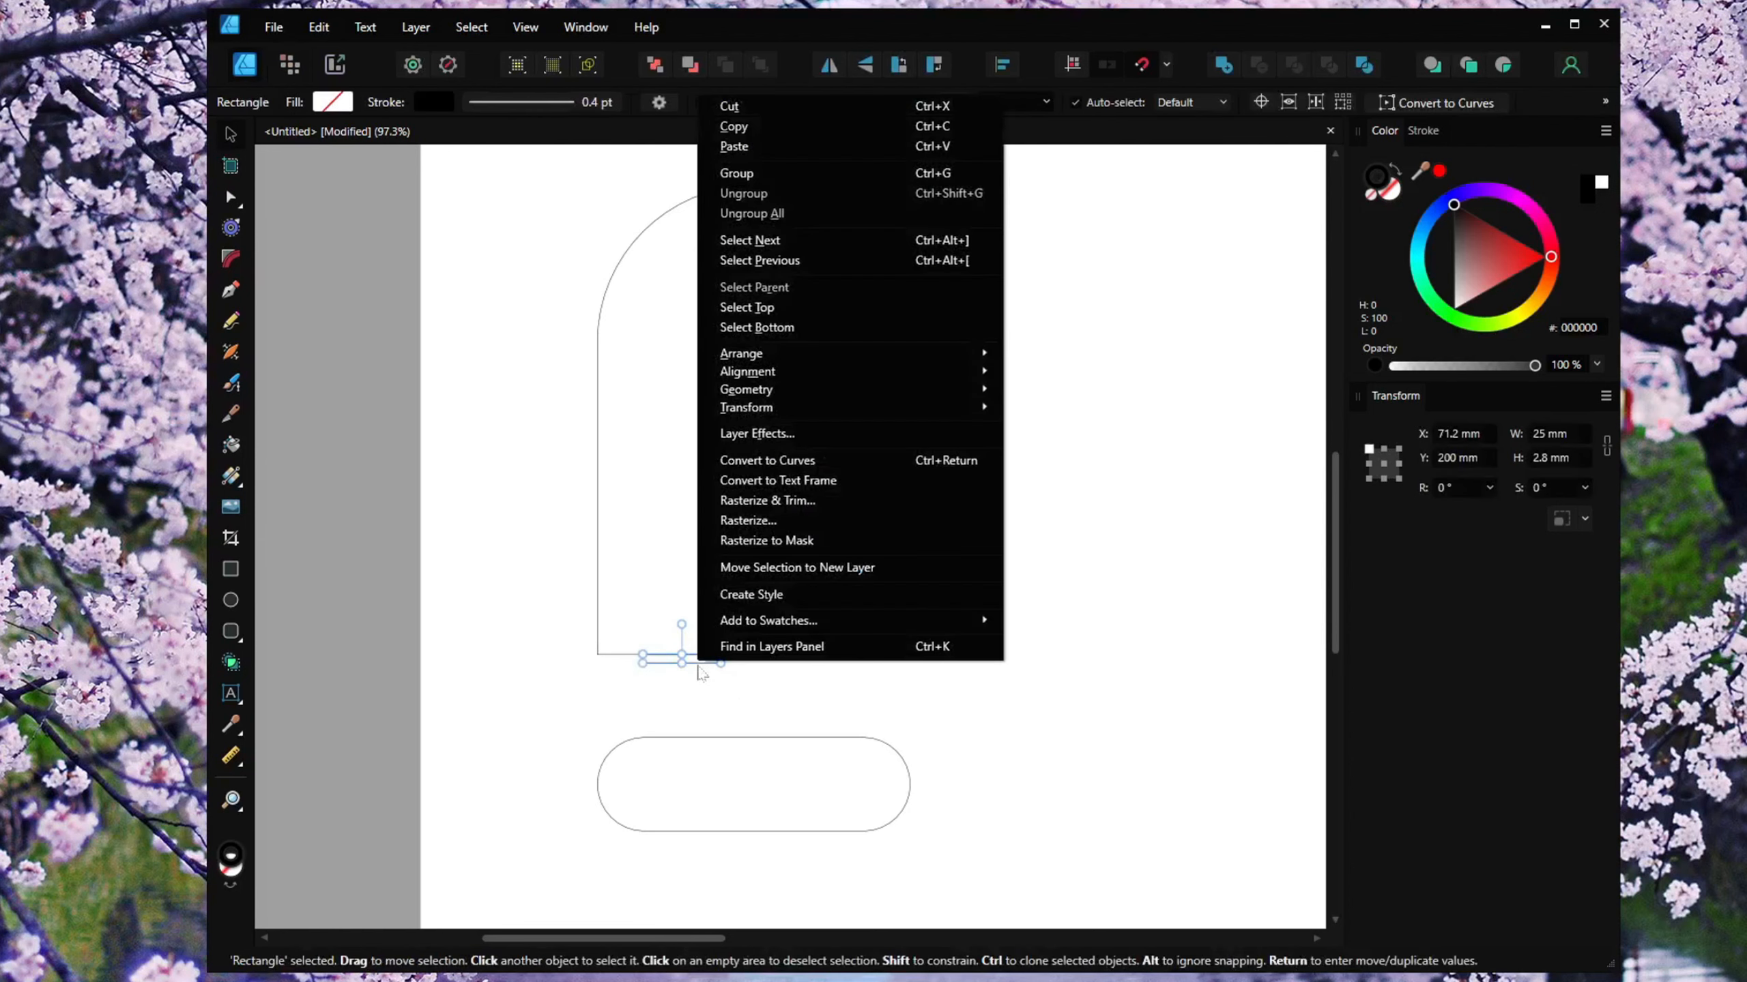
pyautogui.click(749, 127)
pyautogui.click(757, 691)
pyautogui.rightClick(756, 685)
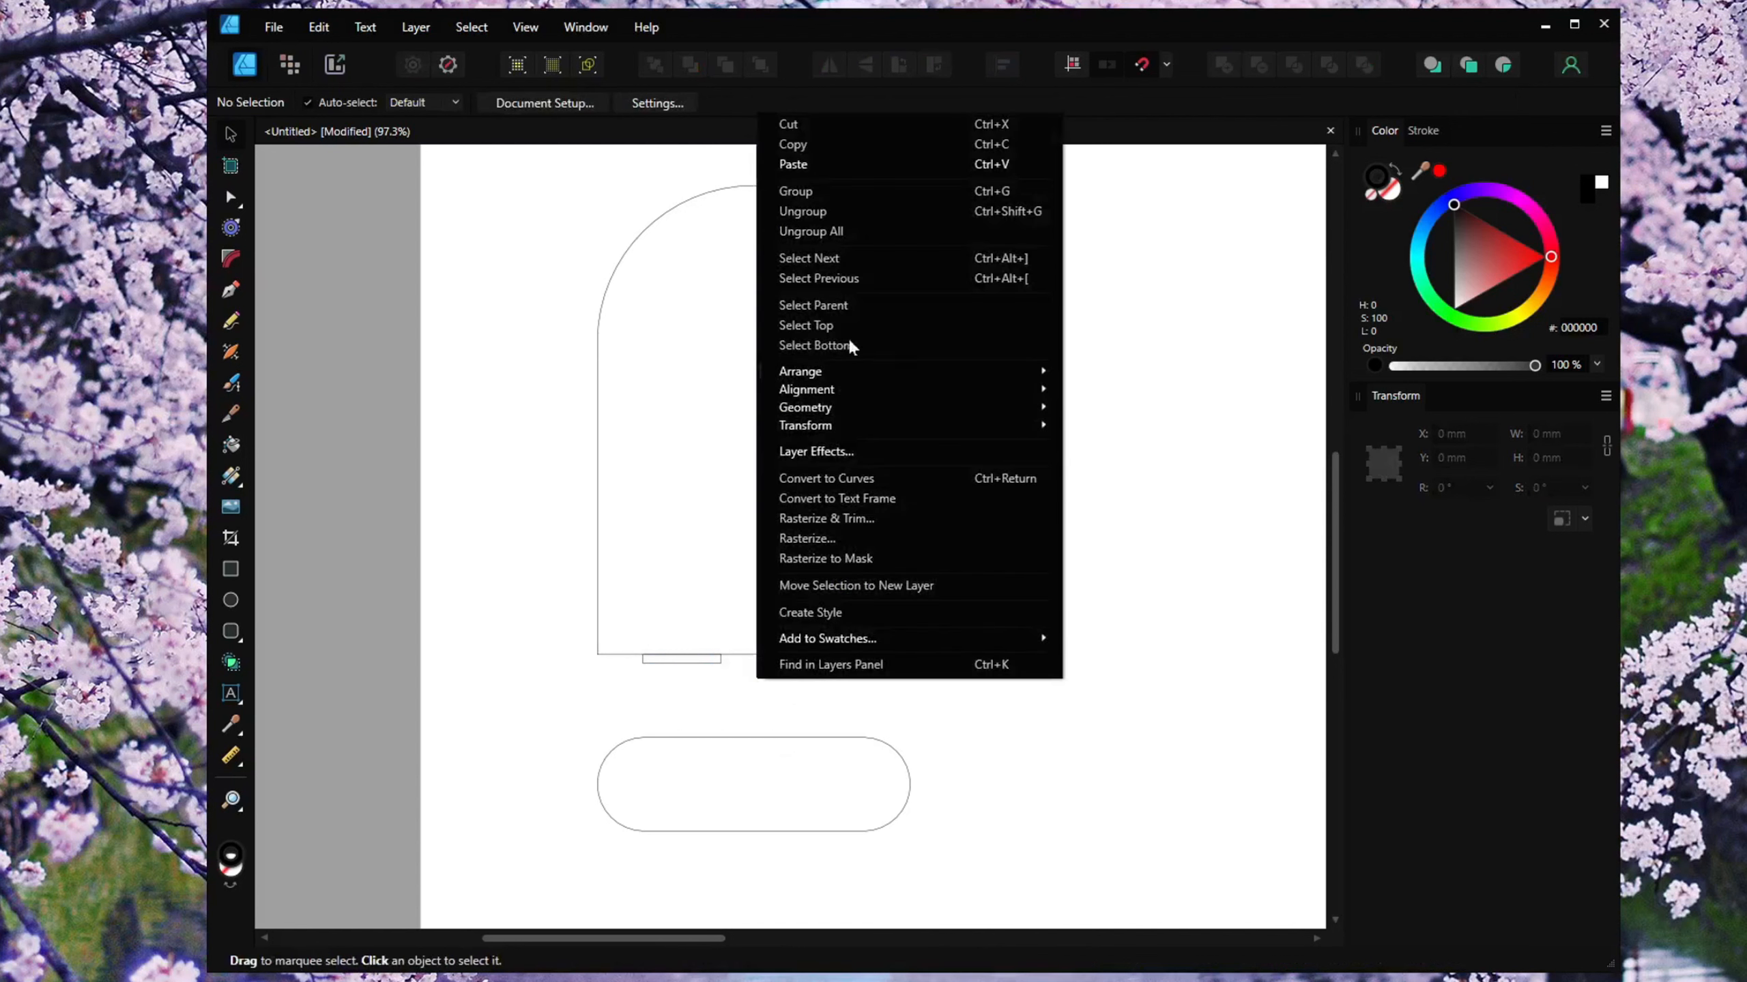
pyautogui.click(816, 164)
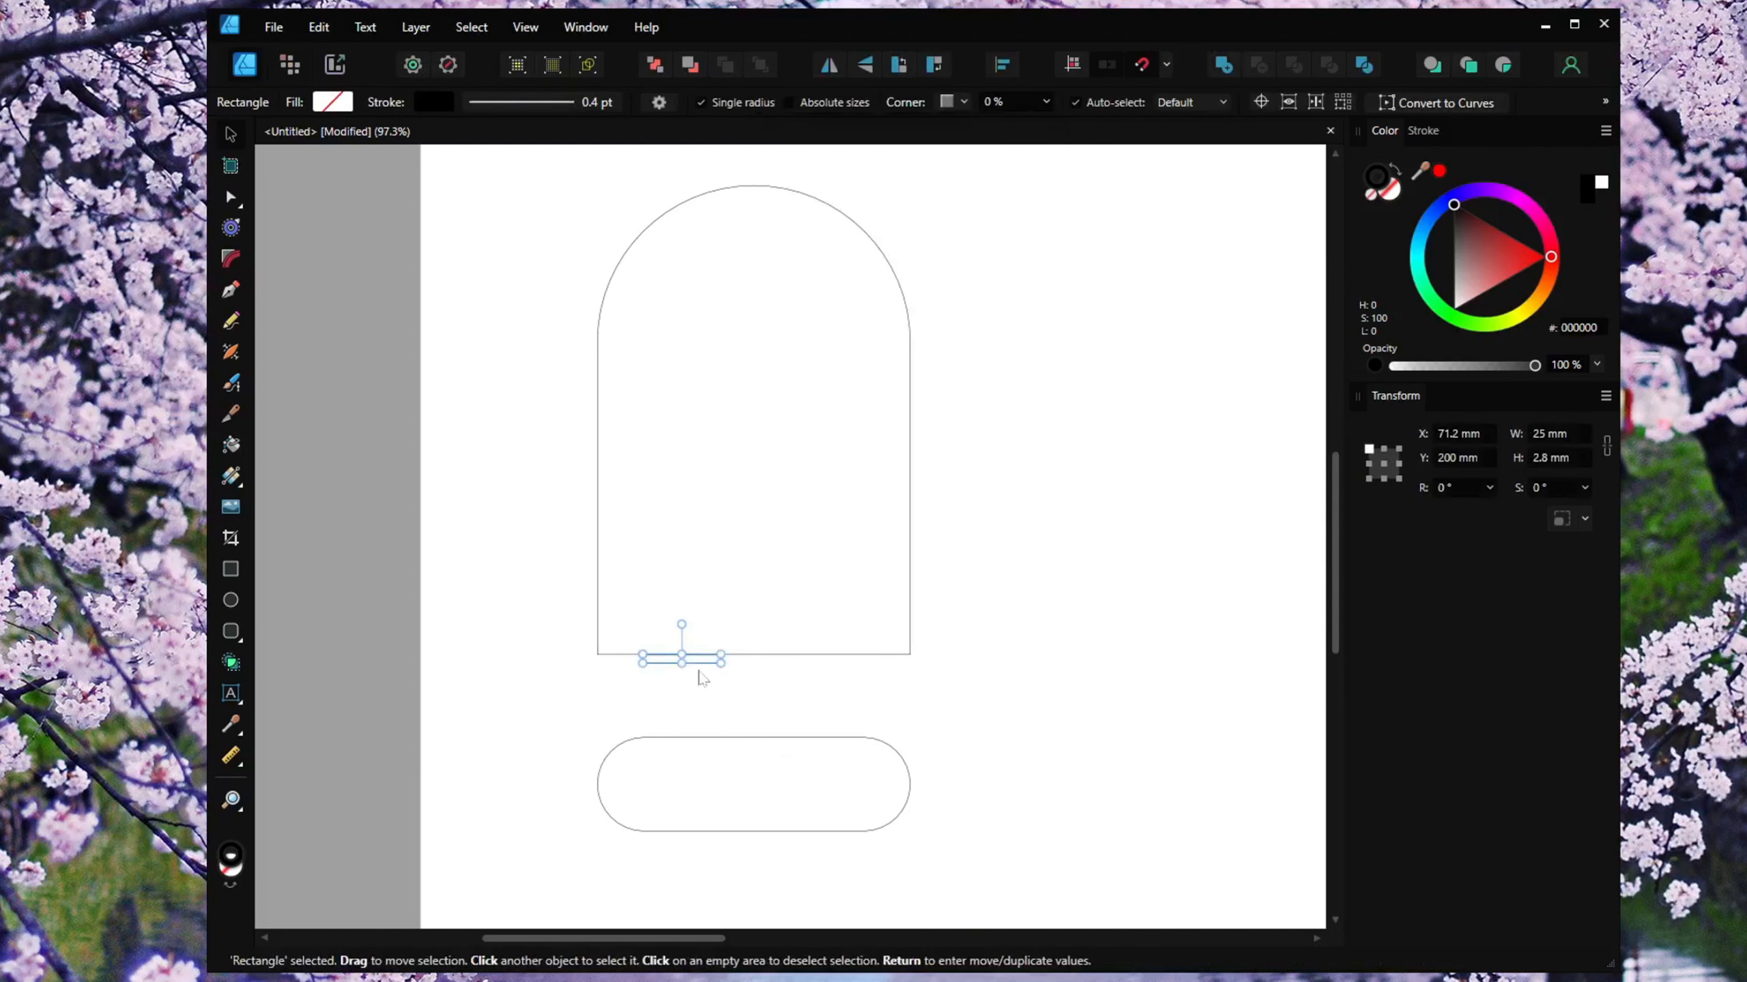
pyautogui.moveTo(699, 667); pyautogui.dragTo(894, 672)
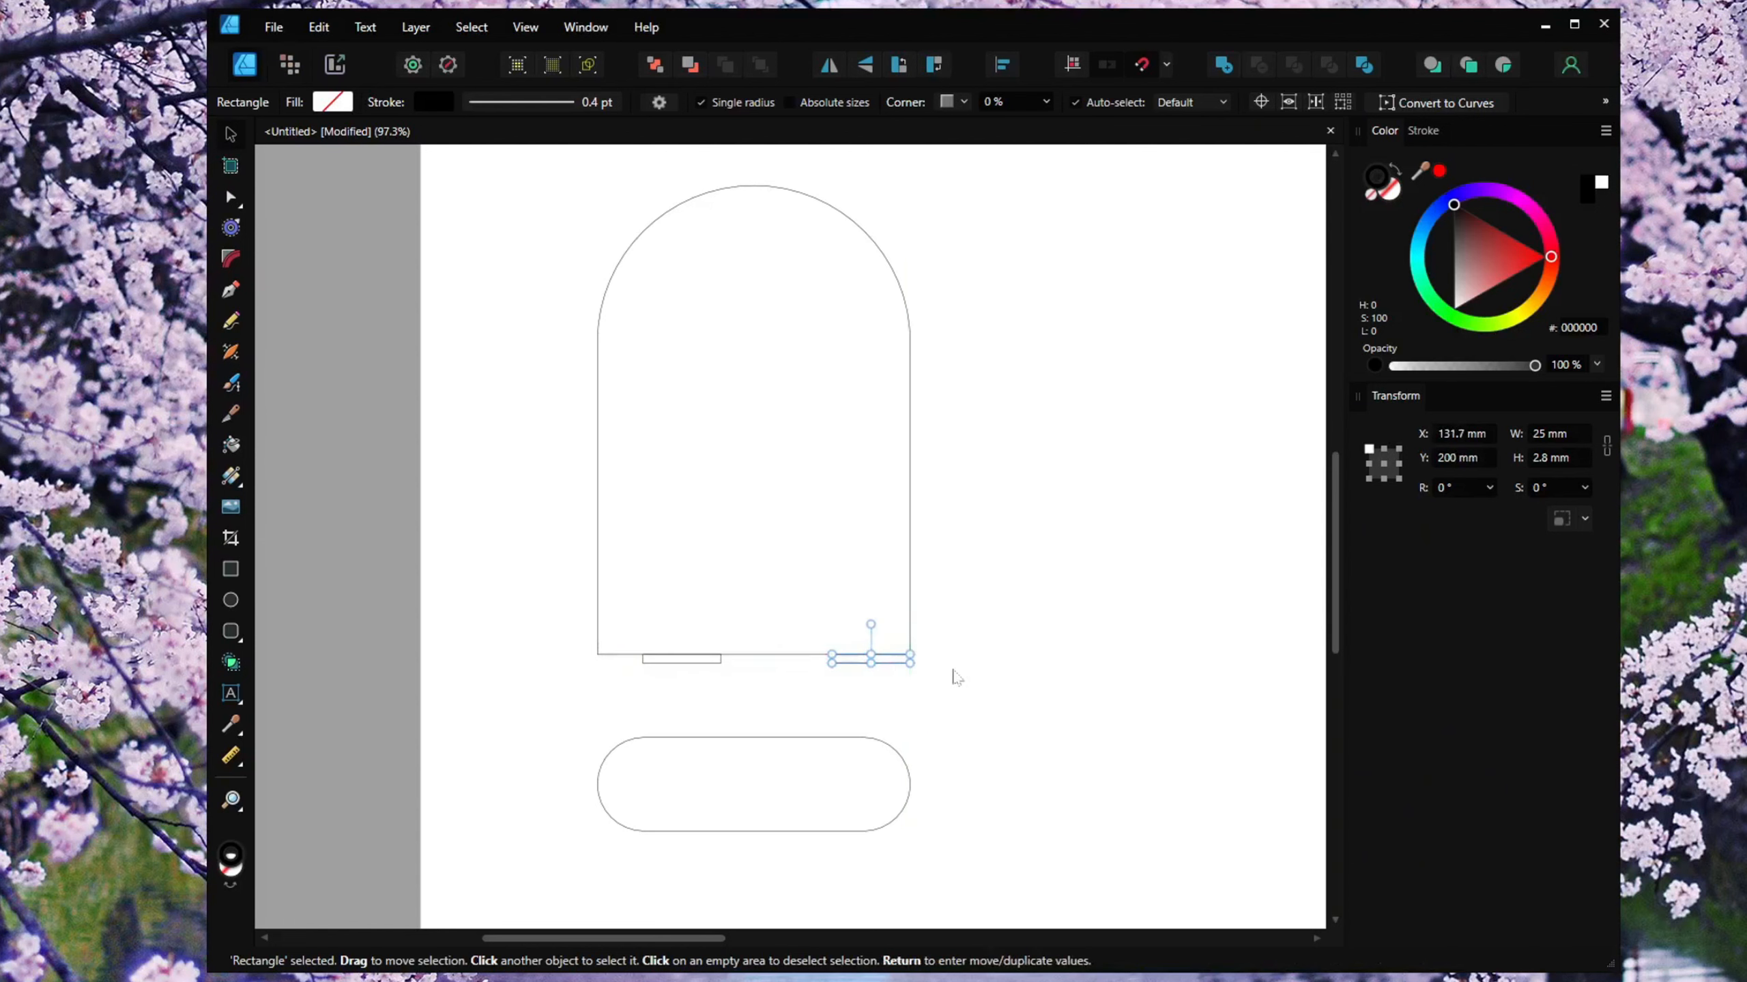
# Shift the copied rectangle 14.5 mm to the left by entering -14.5 in its X position.
pyautogui.scroll(3, 927, 686)
pyautogui.click(925, 685)
pyautogui.scroll(2, 825, 672)
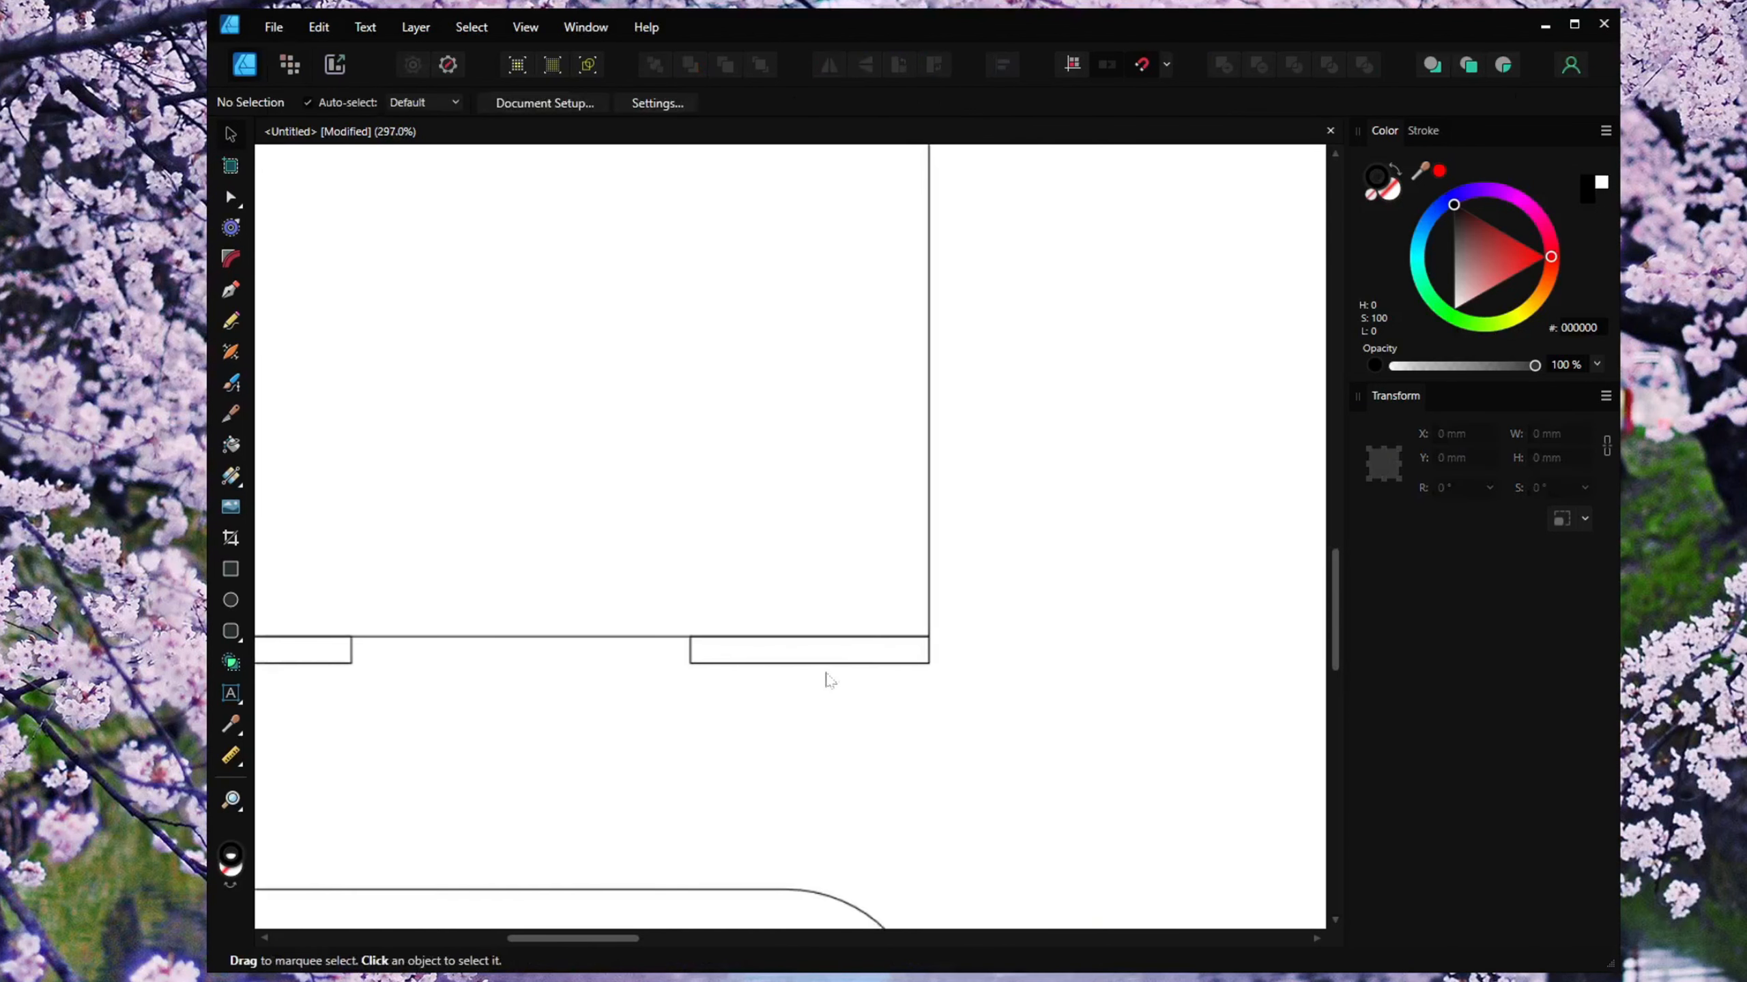
pyautogui.click(872, 664)
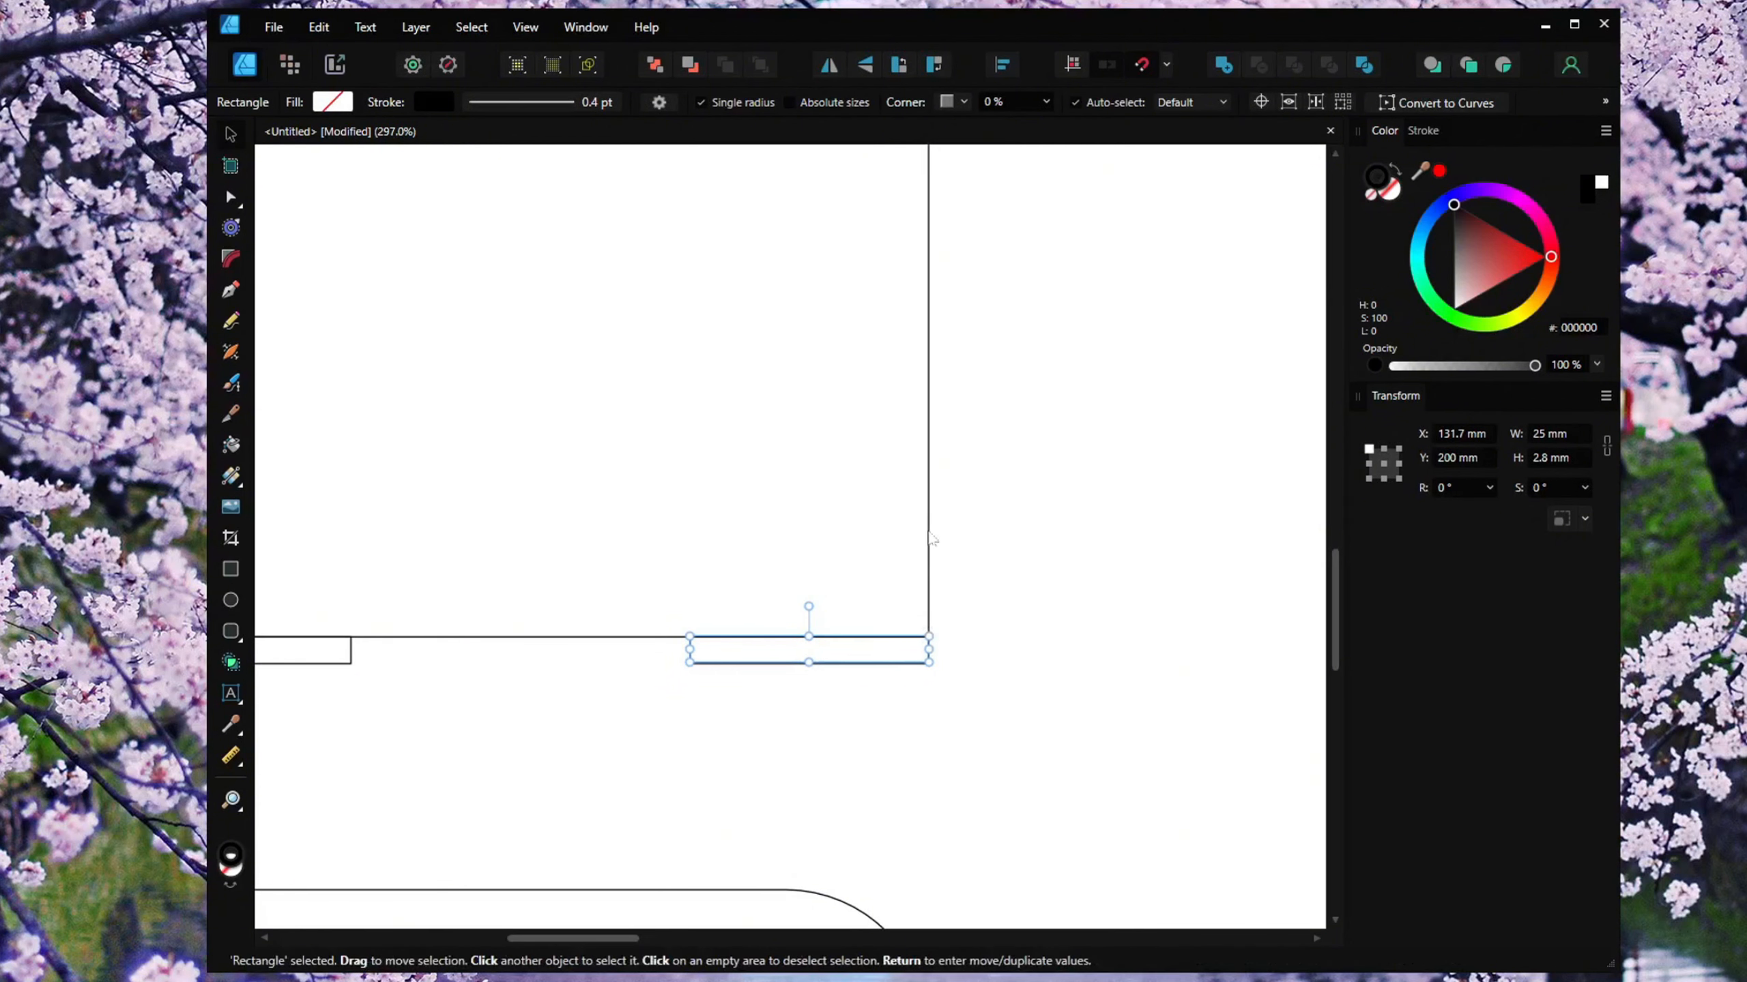
pyautogui.click(973, 623)
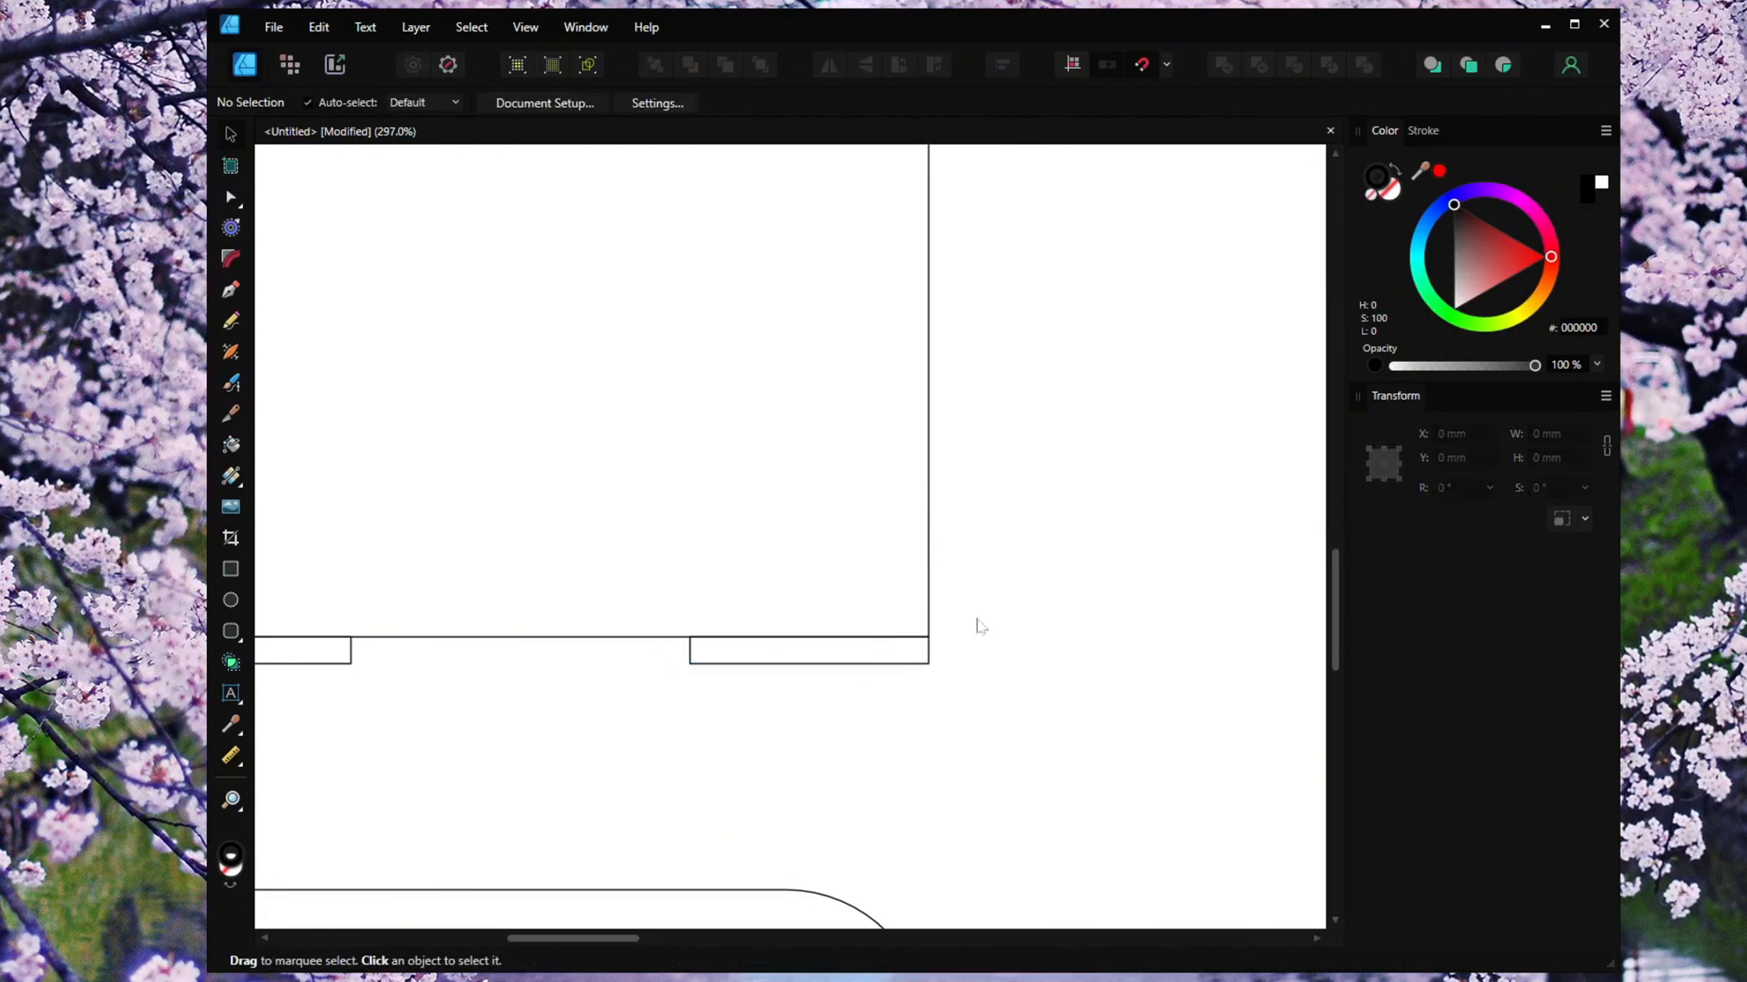
pyautogui.click(913, 664)
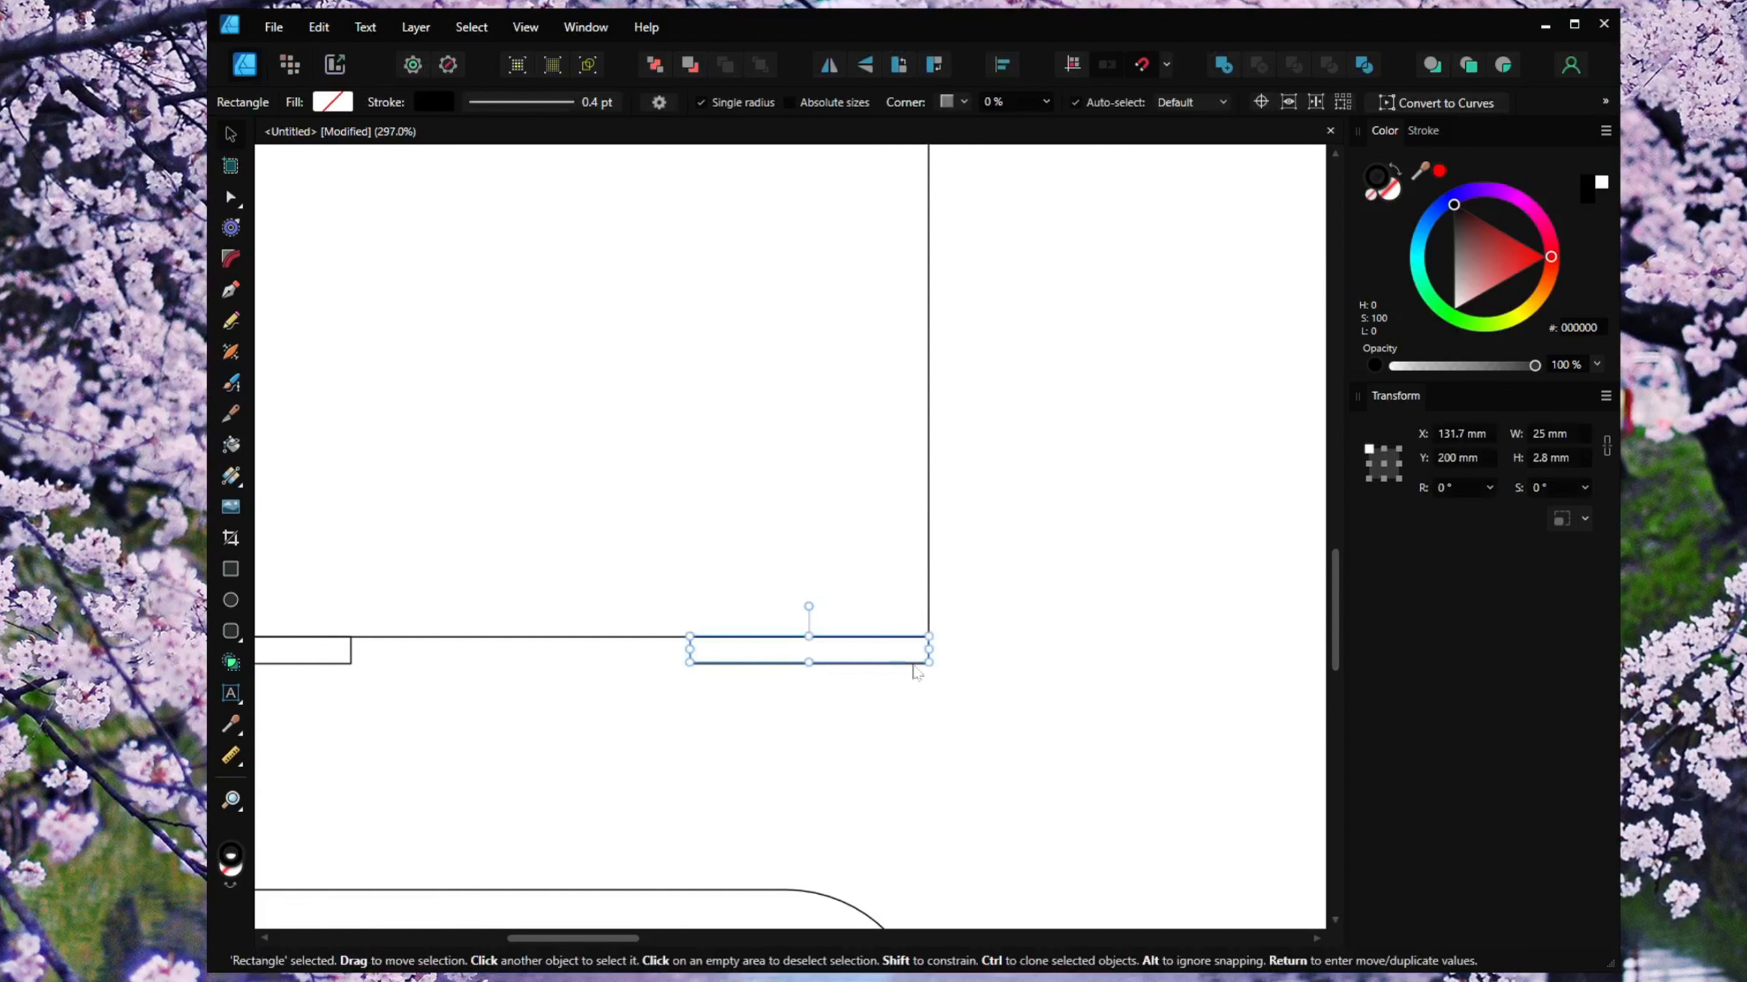
pyautogui.click(1483, 436)
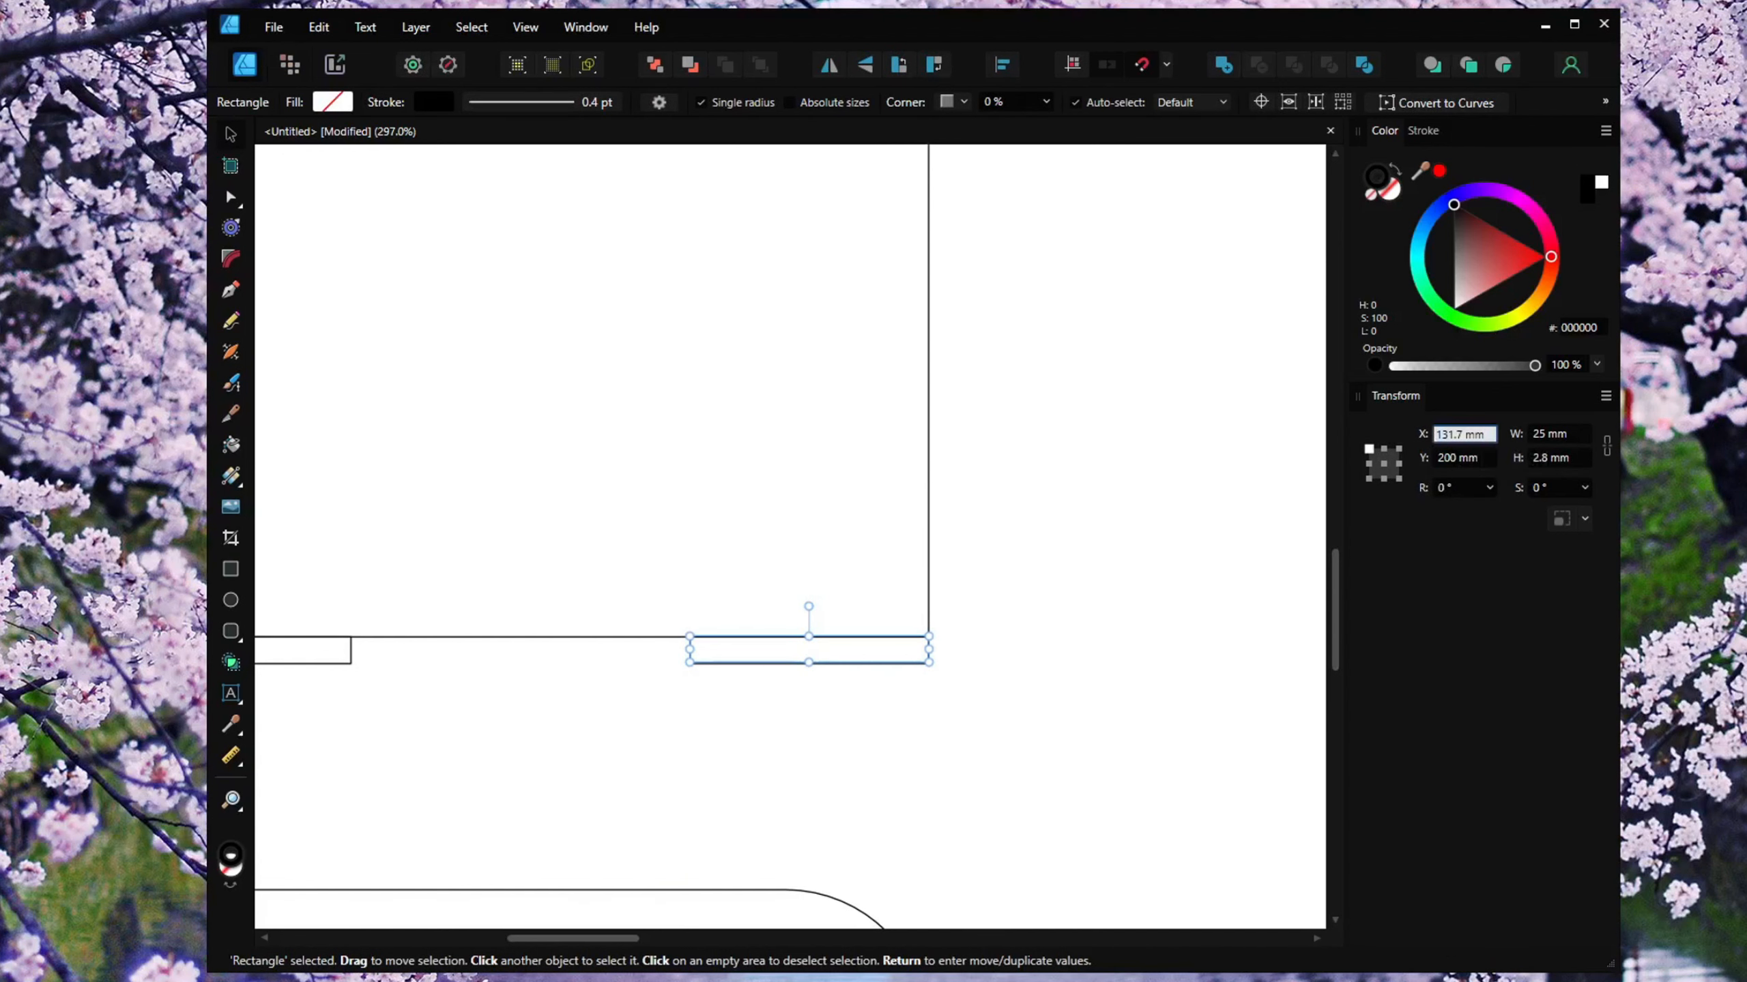
pyautogui.write('-14.5')
pyautogui.press('Return')
pyautogui.click(1161, 586)
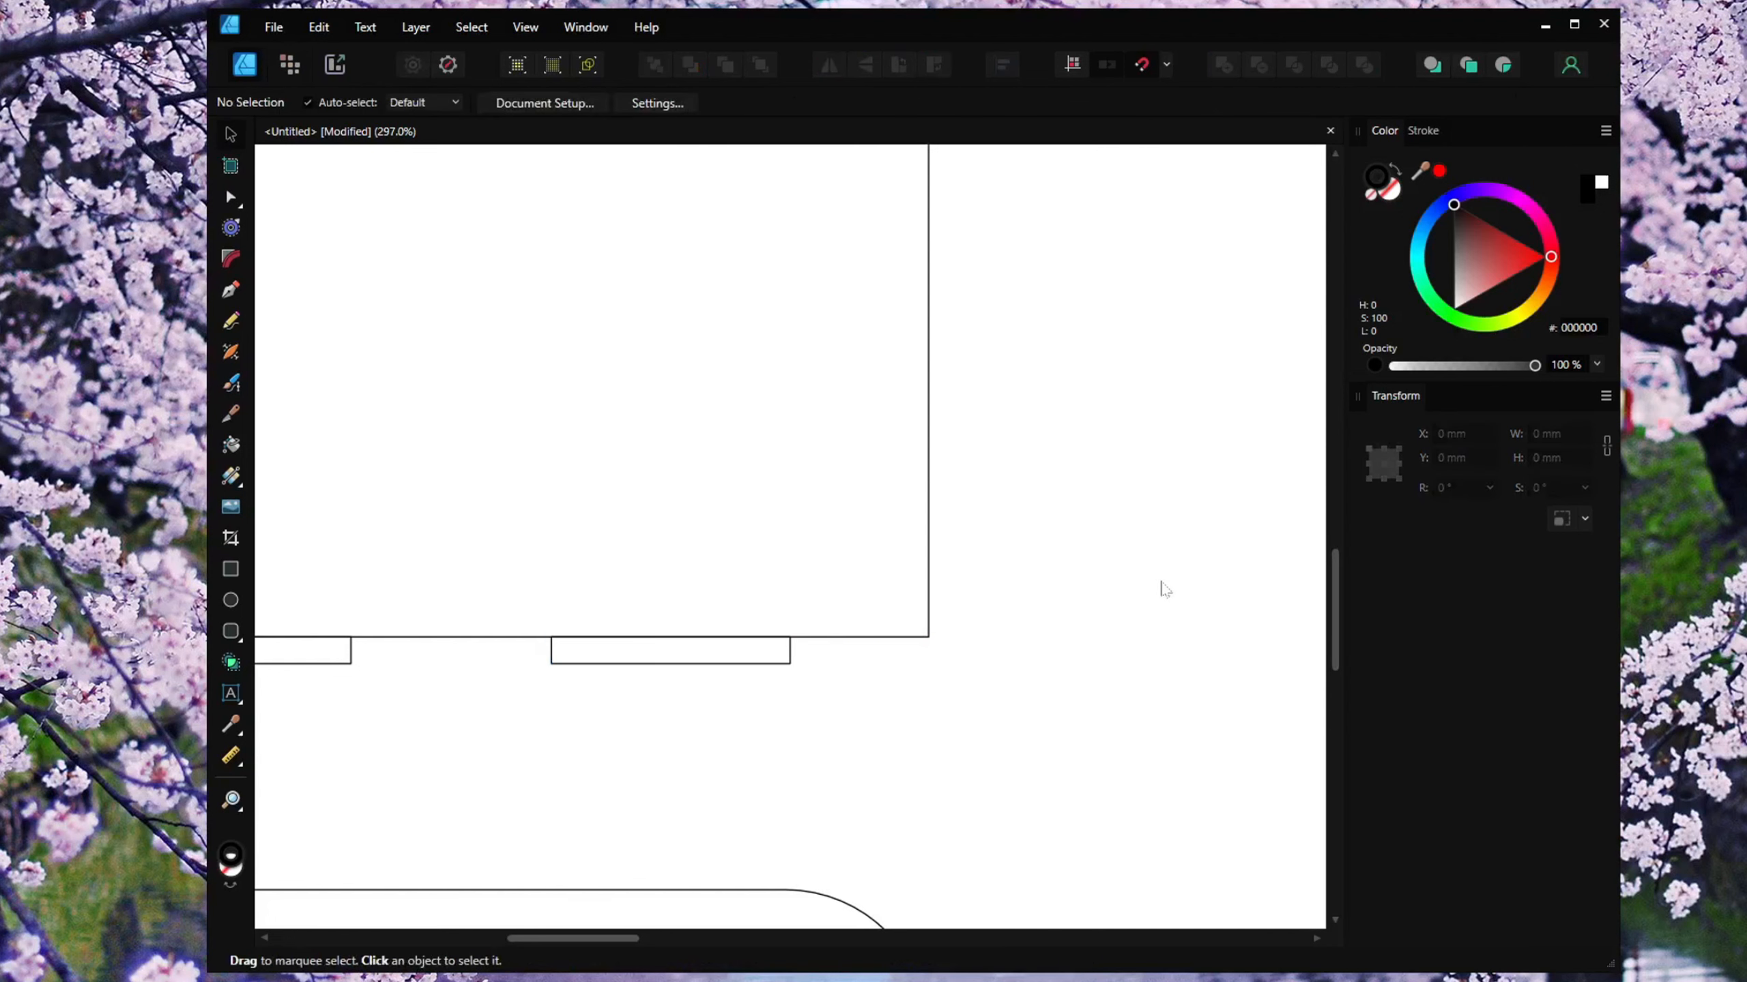
# Select both small rectangles, copy them and paste a duplicate pair in place.
pyautogui.scroll(-5, 1155, 599)
pyautogui.scroll(-1, 1028, 759)
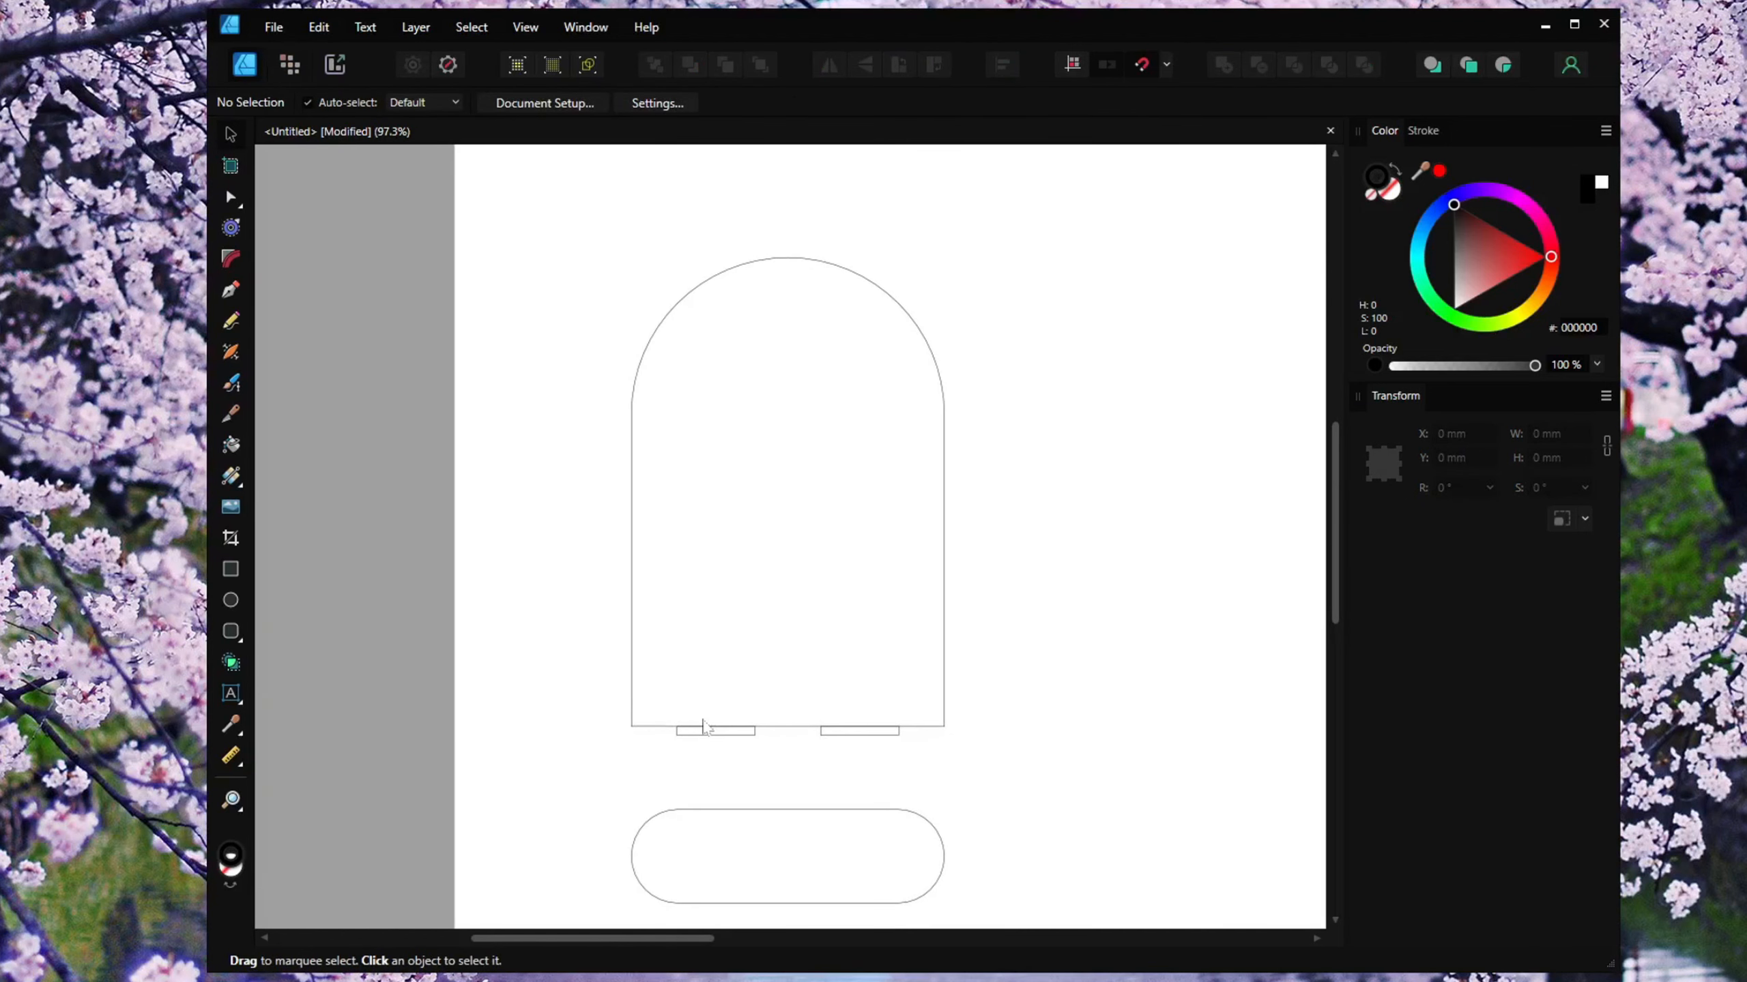
pyautogui.moveTo(883, 804); pyautogui.dragTo(863, 752)
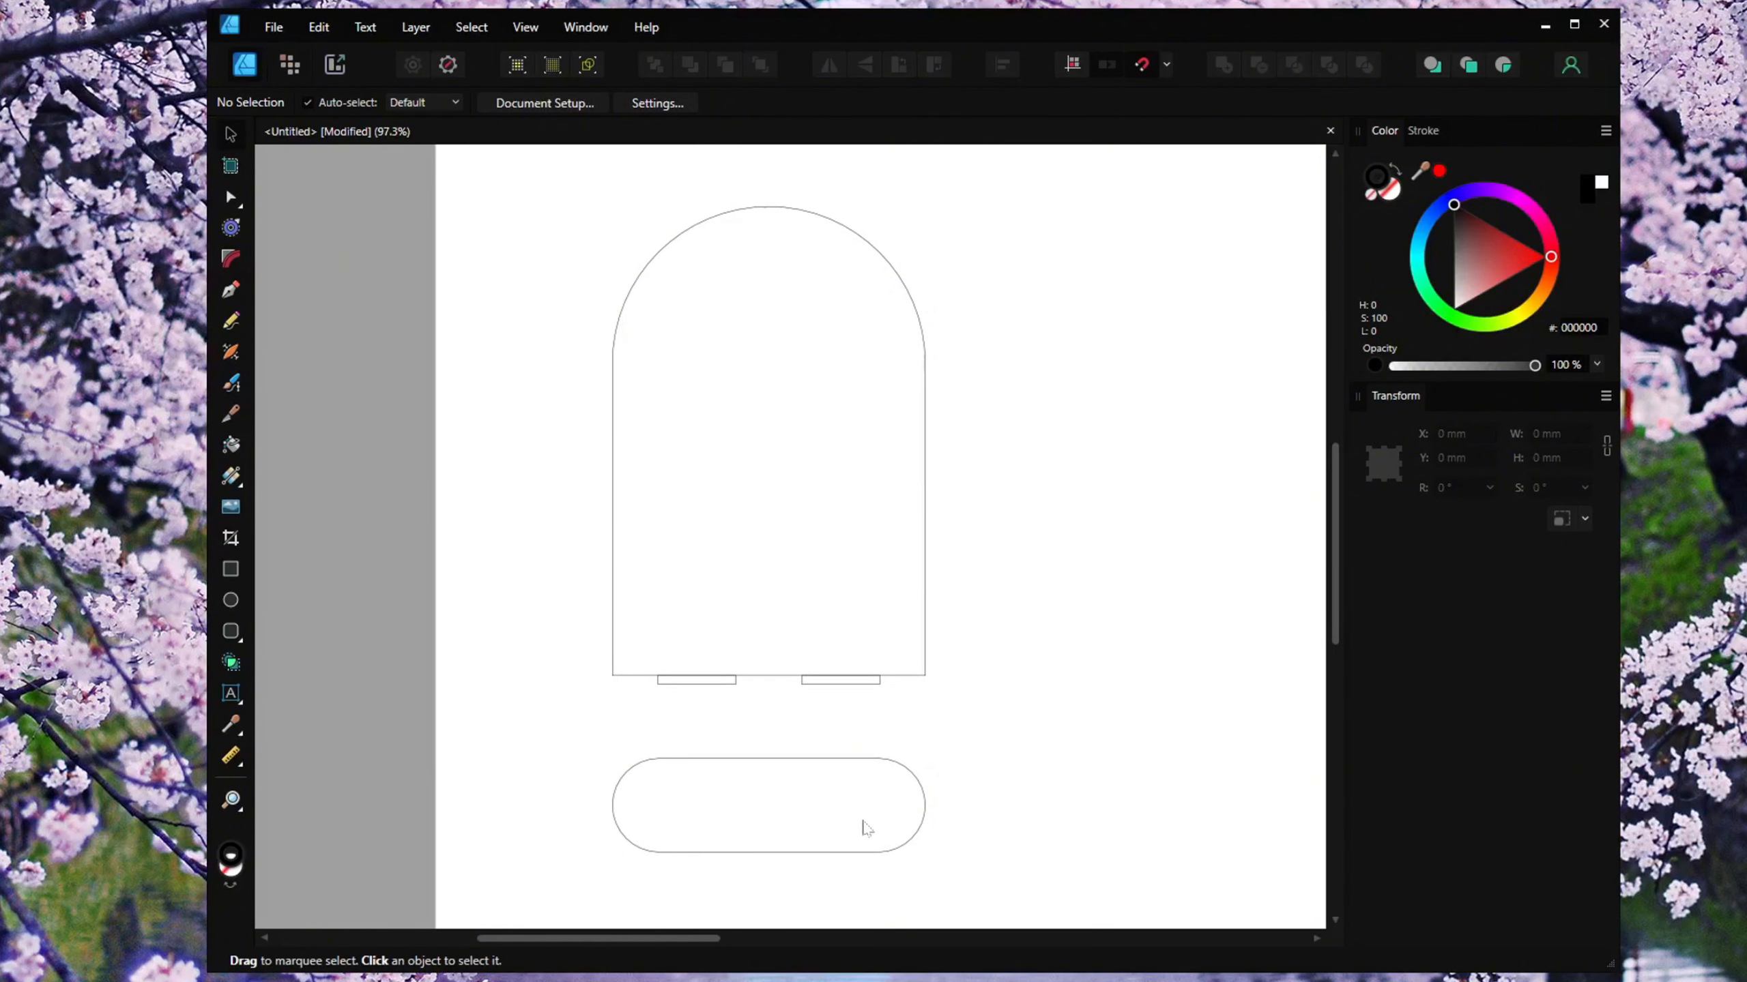
pyautogui.moveTo(599, 733); pyautogui.dragTo(996, 637)
pyautogui.rightClick(844, 686)
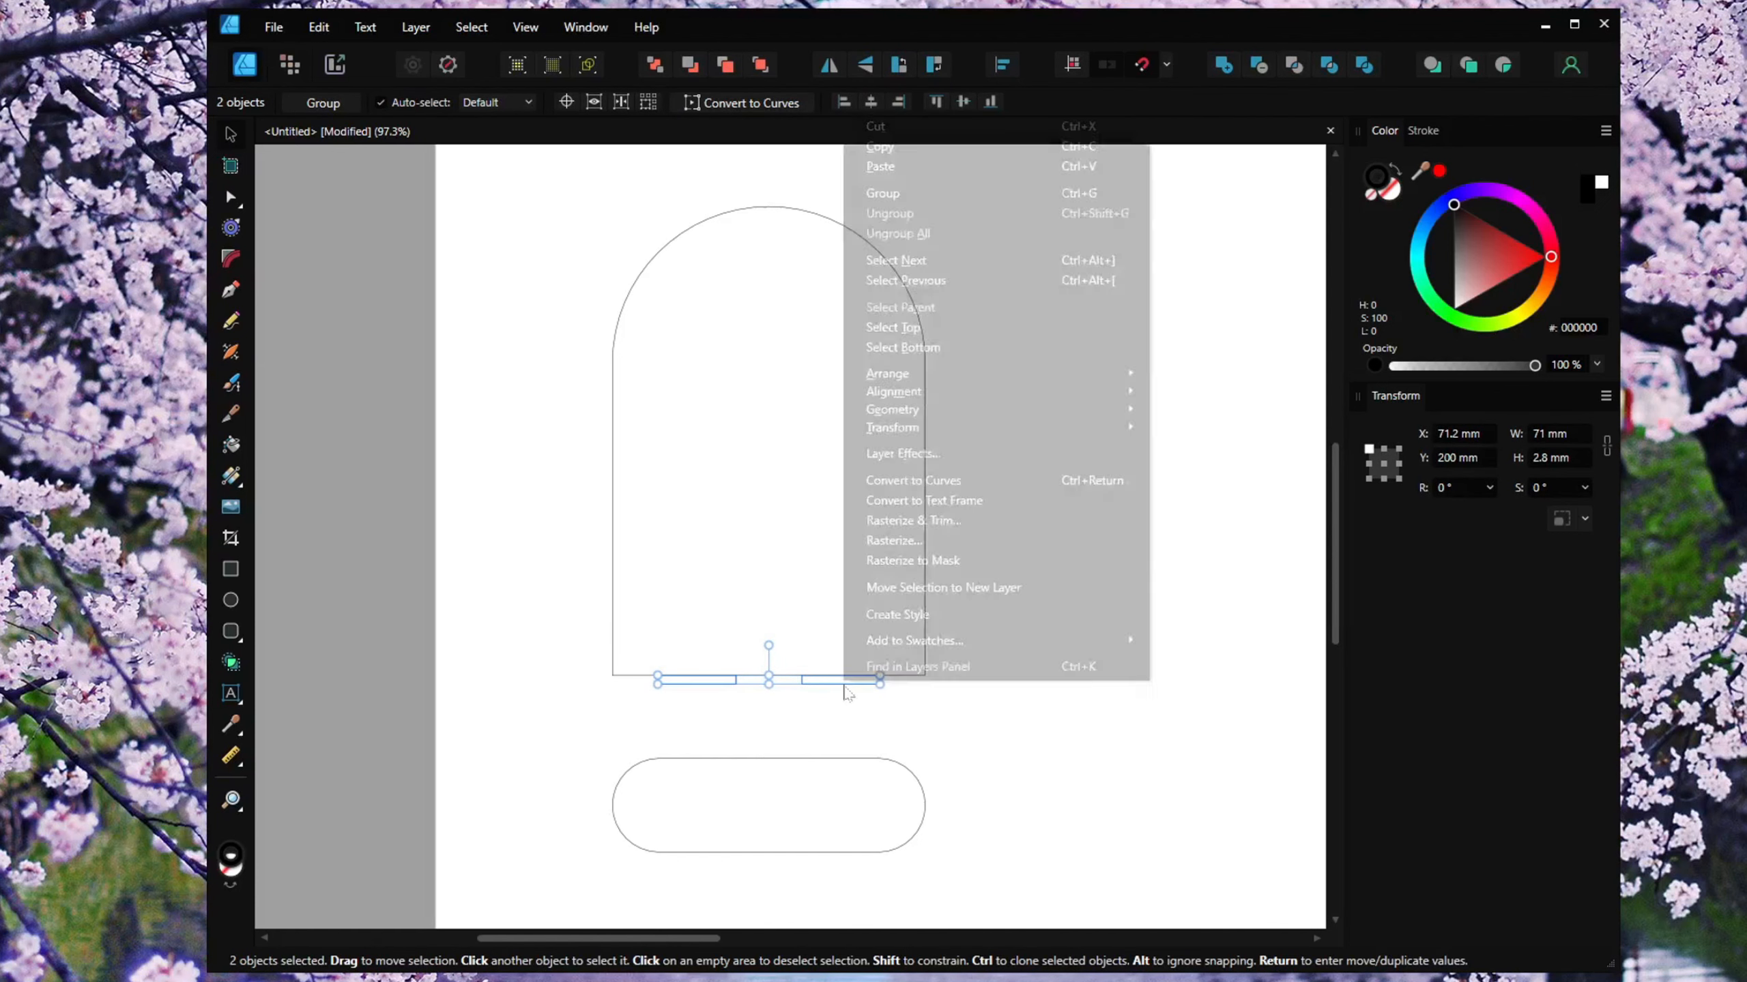
pyautogui.click(906, 146)
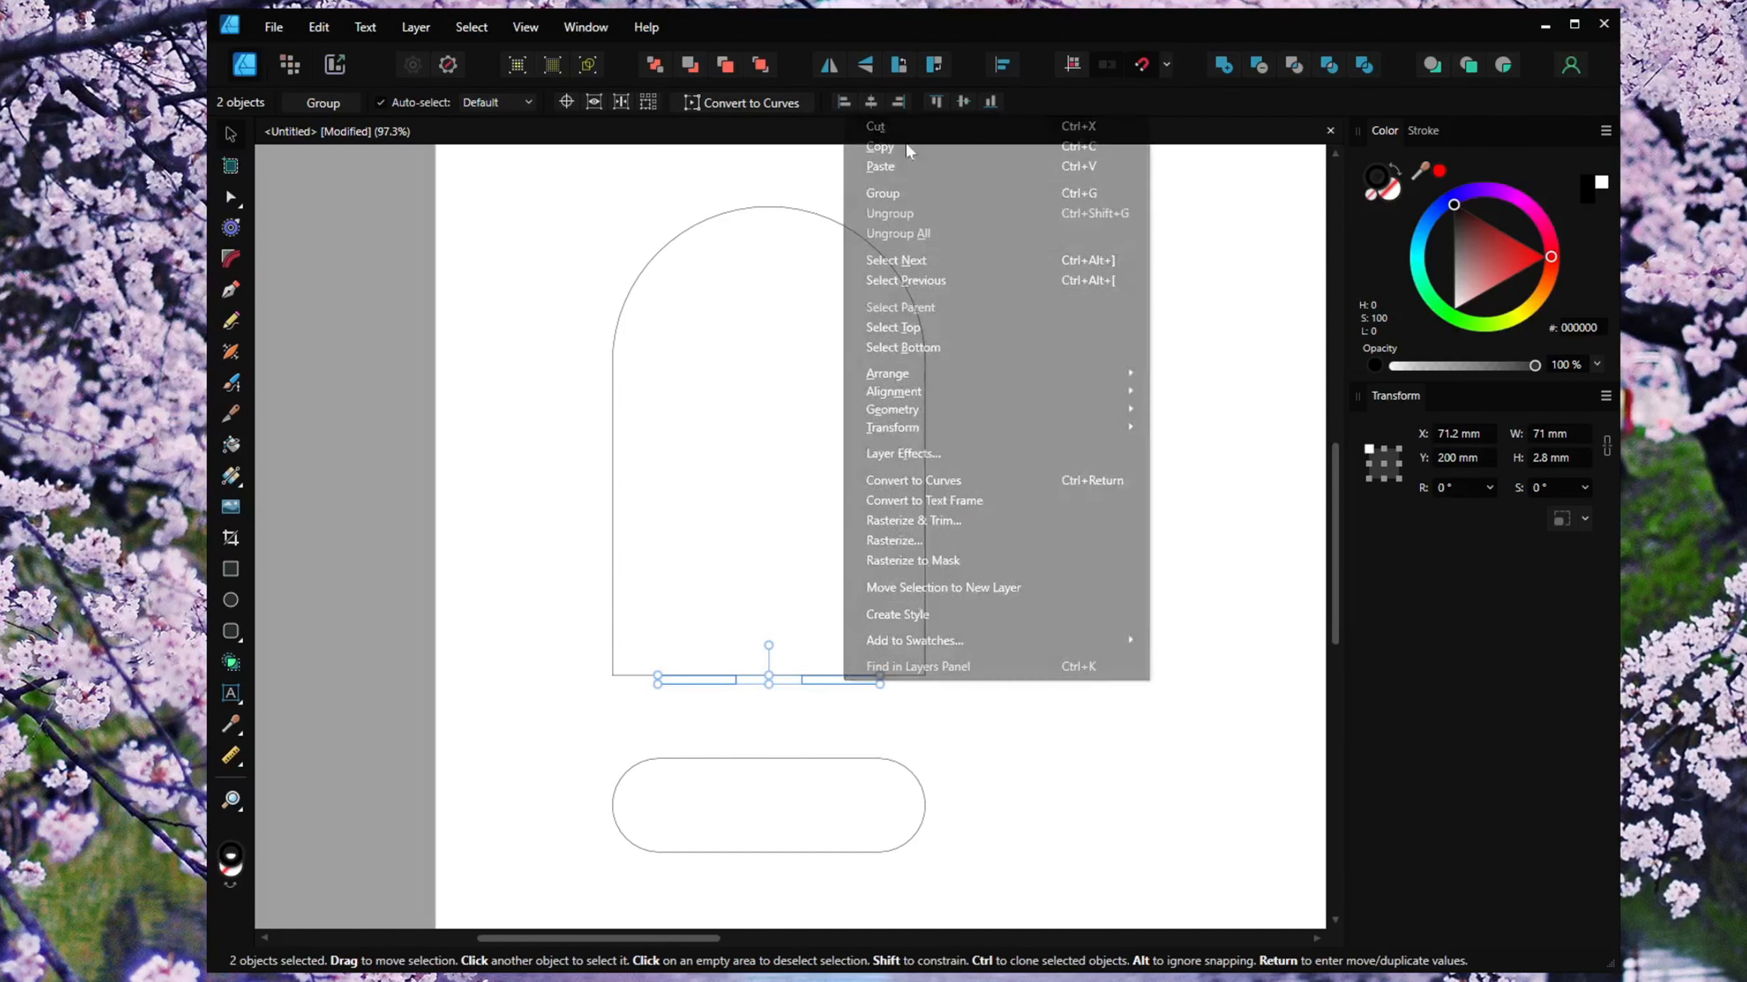
pyautogui.rightClick(1002, 431)
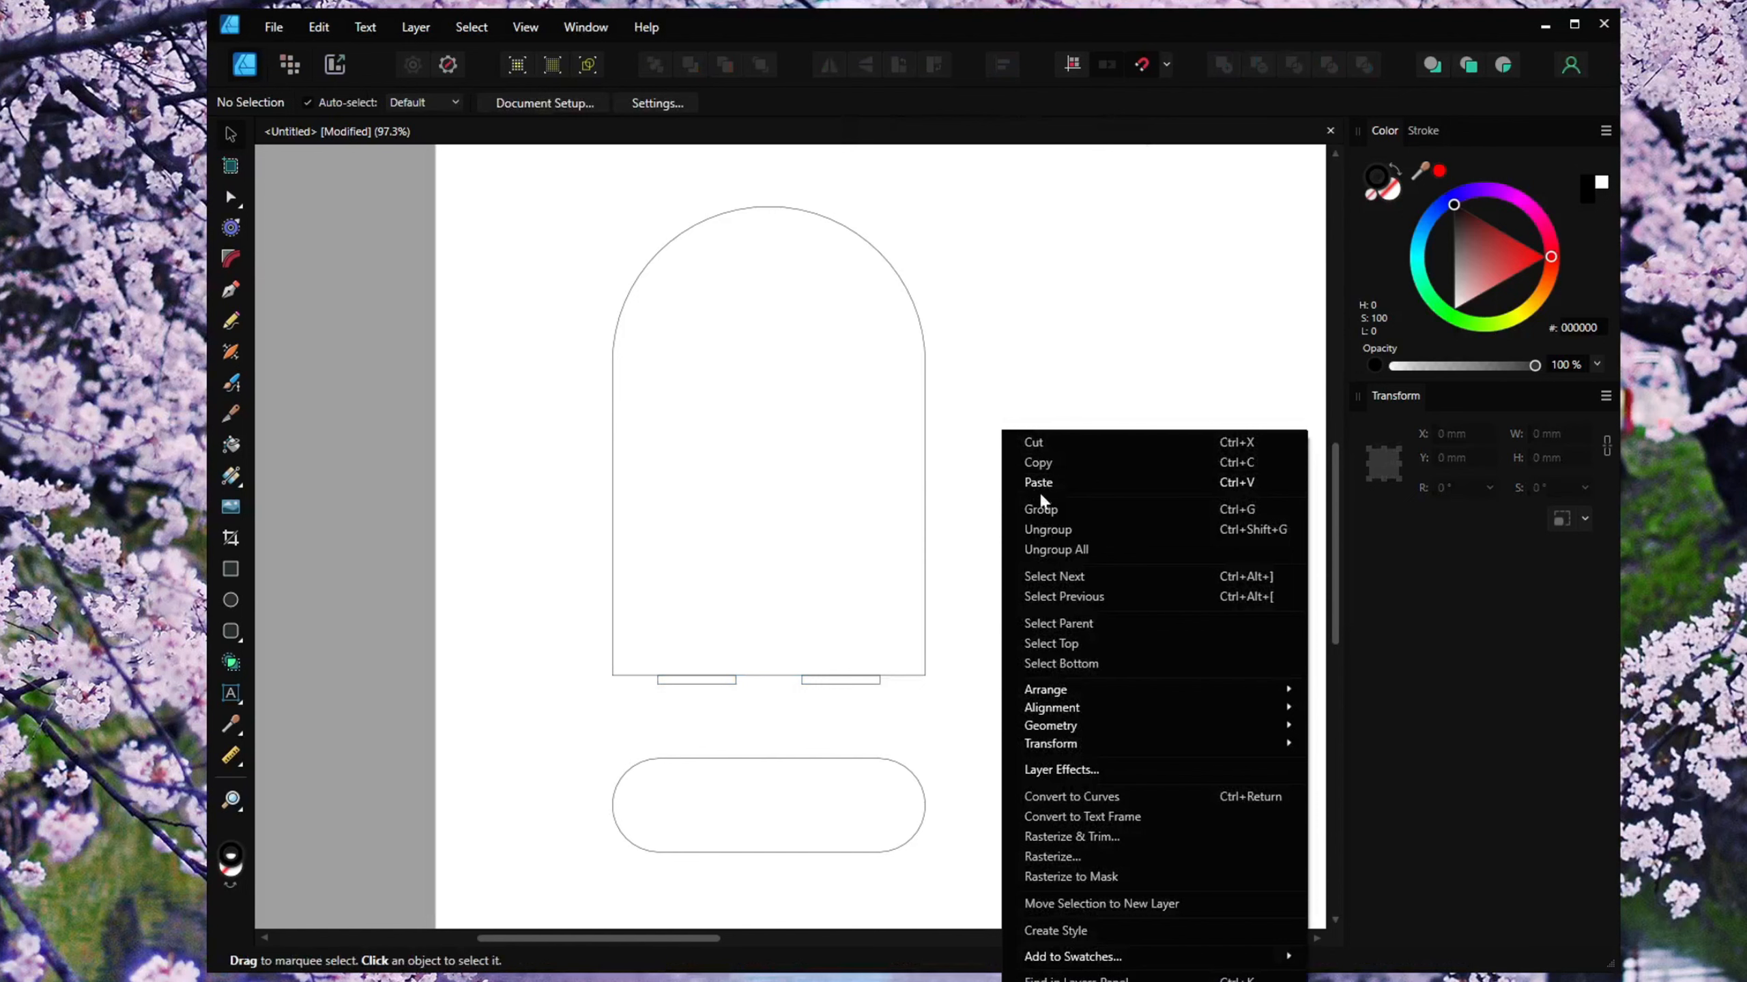
pyautogui.click(1033, 485)
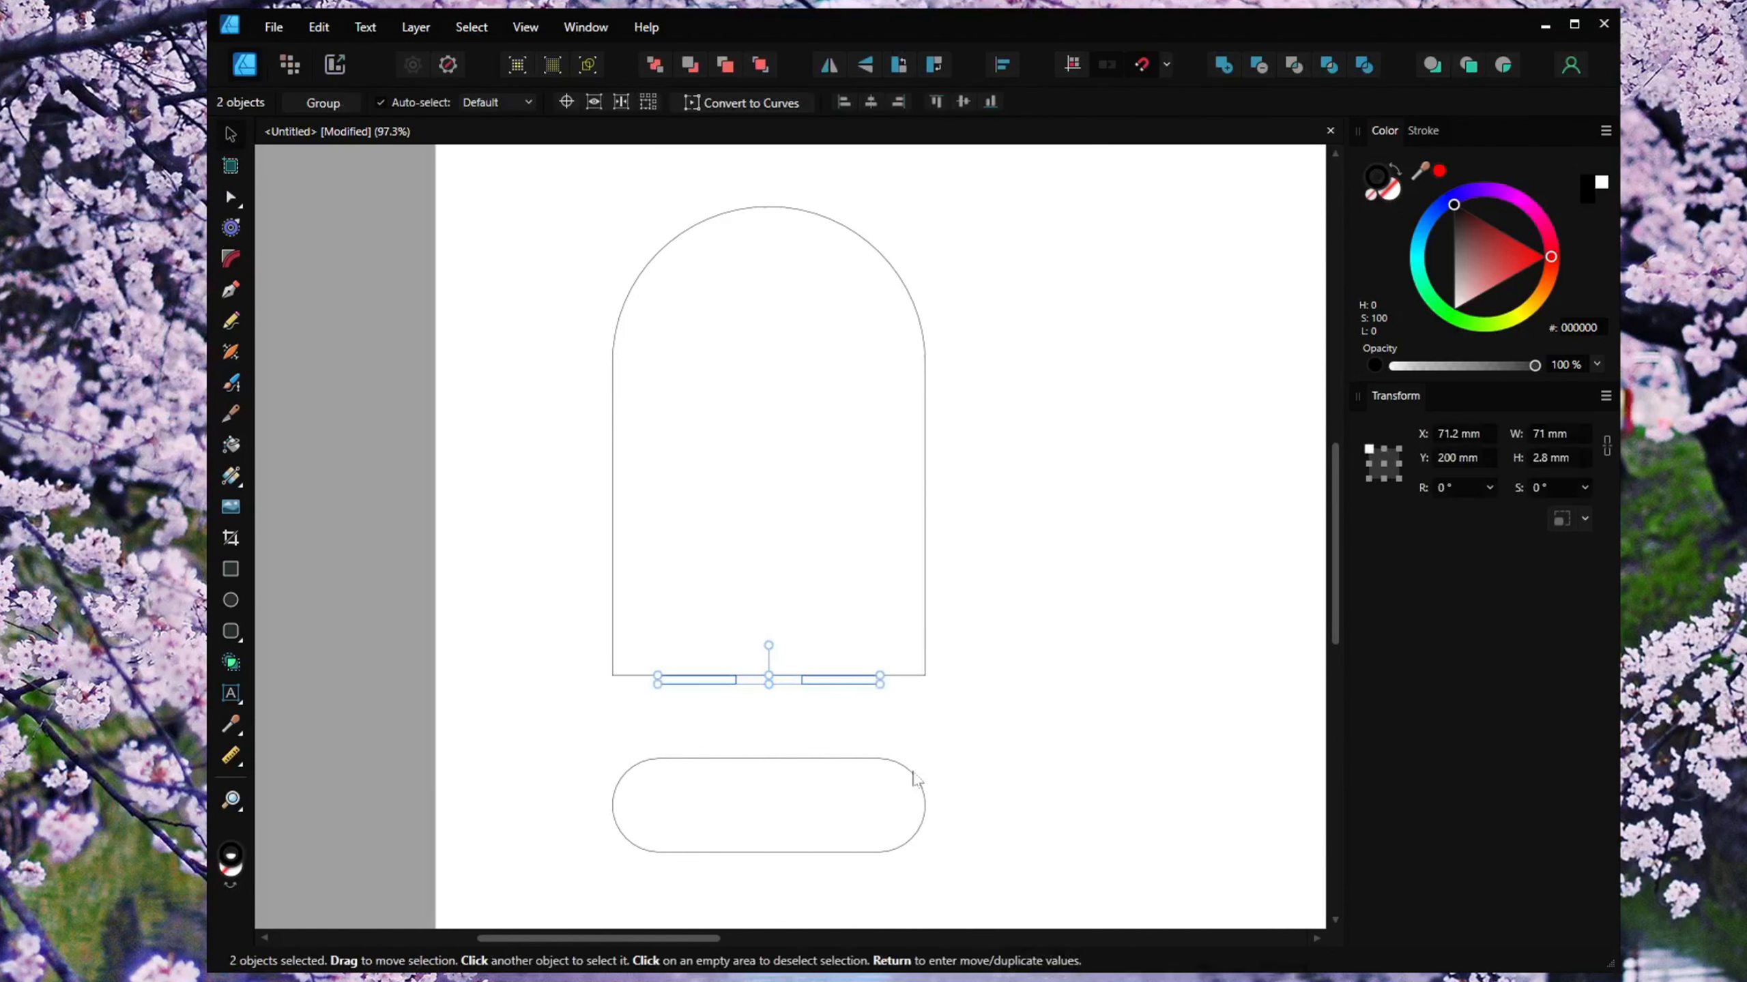
# Add the pill base to the selection and align the pasted rectangles to its vertical middle.
pyautogui.keyDown('shift'); pyautogui.click(912, 775); pyautogui.keyUp('shift')
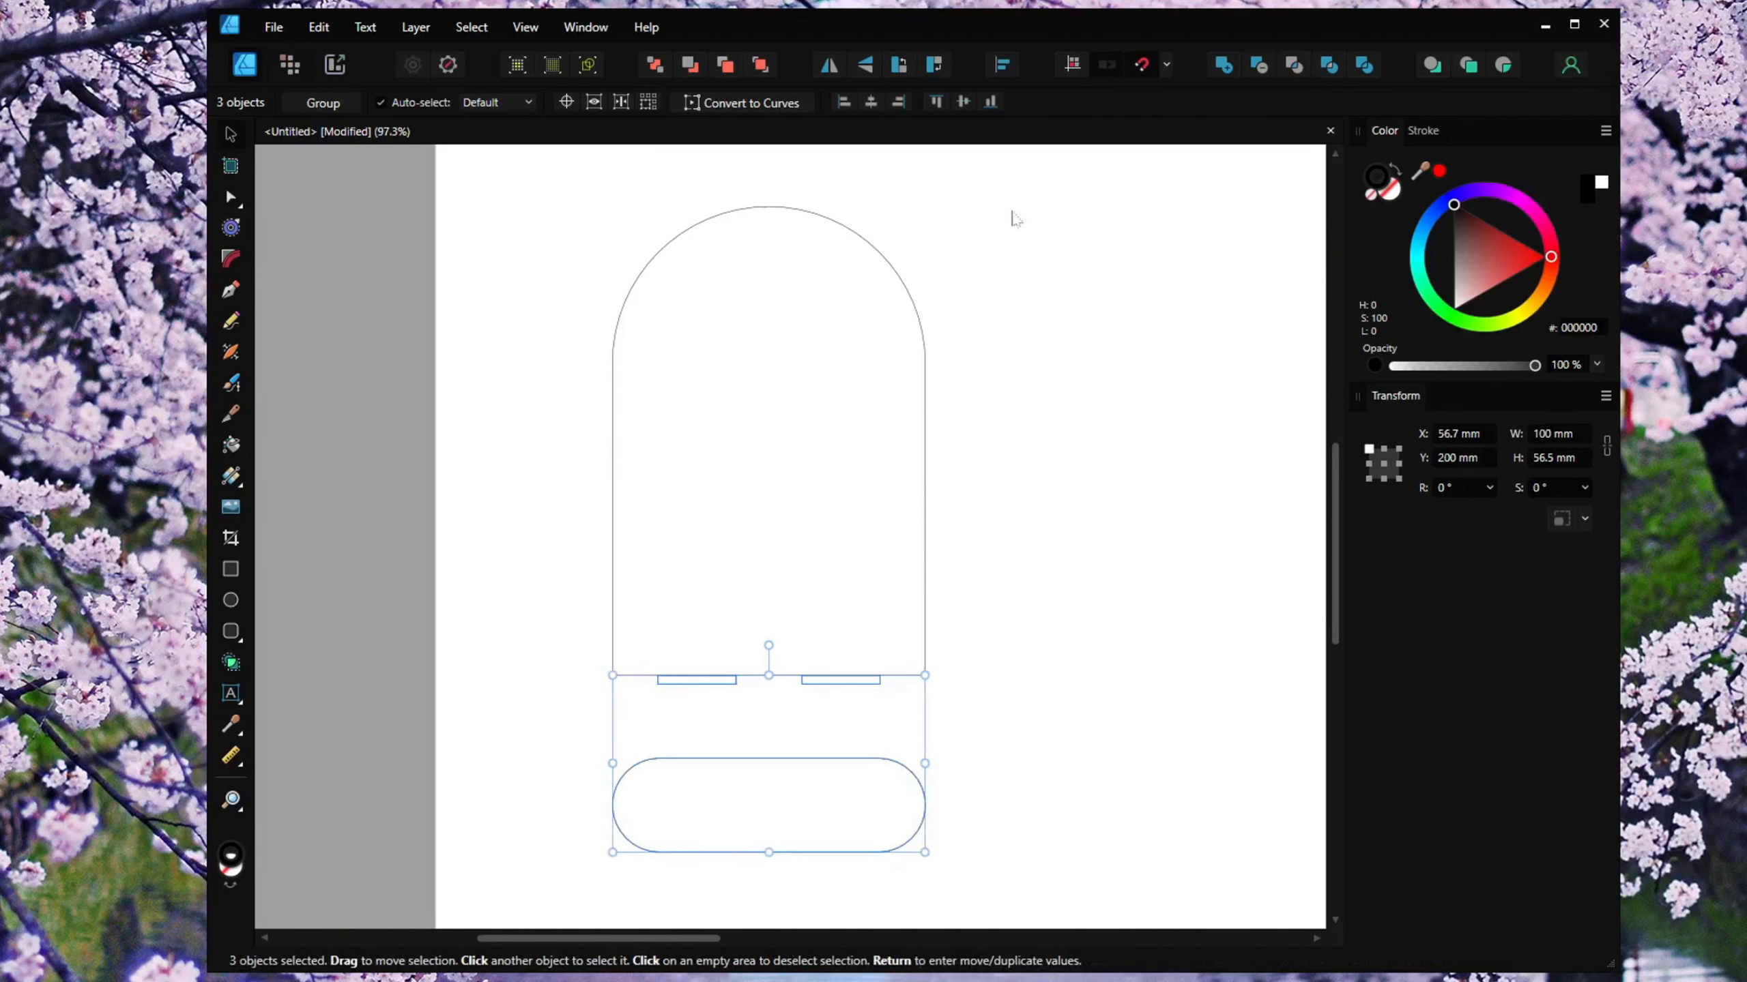
pyautogui.click(1008, 68)
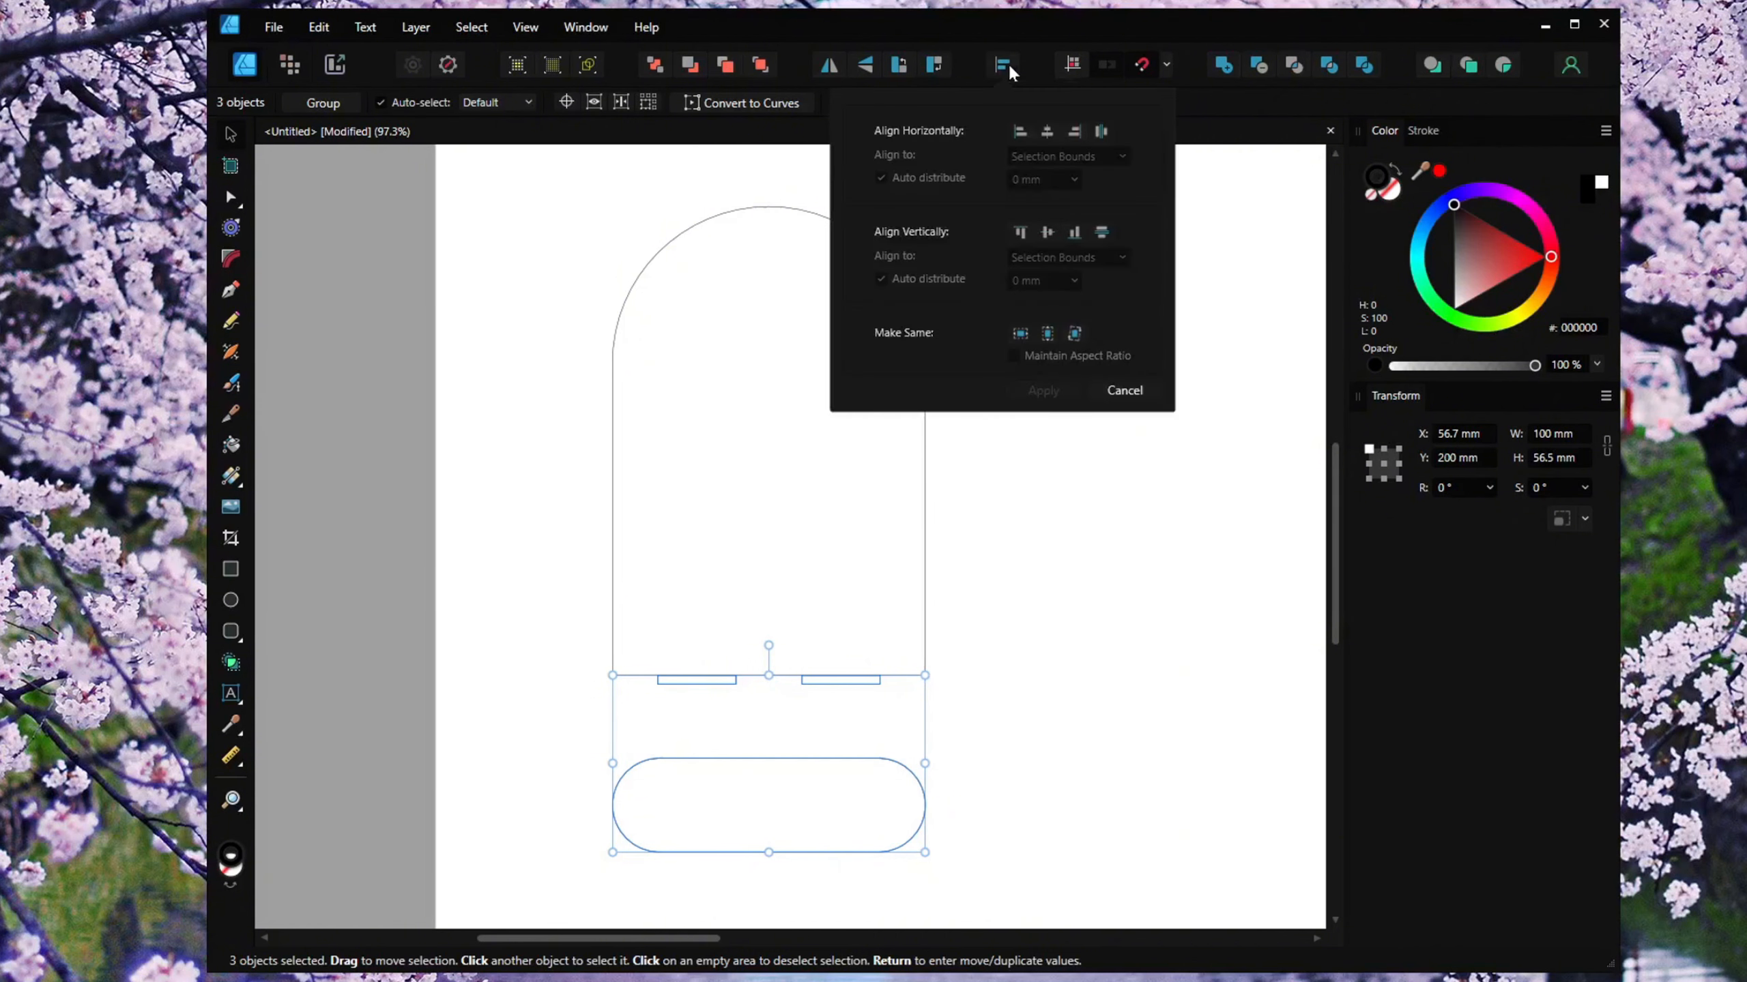
pyautogui.click(1047, 234)
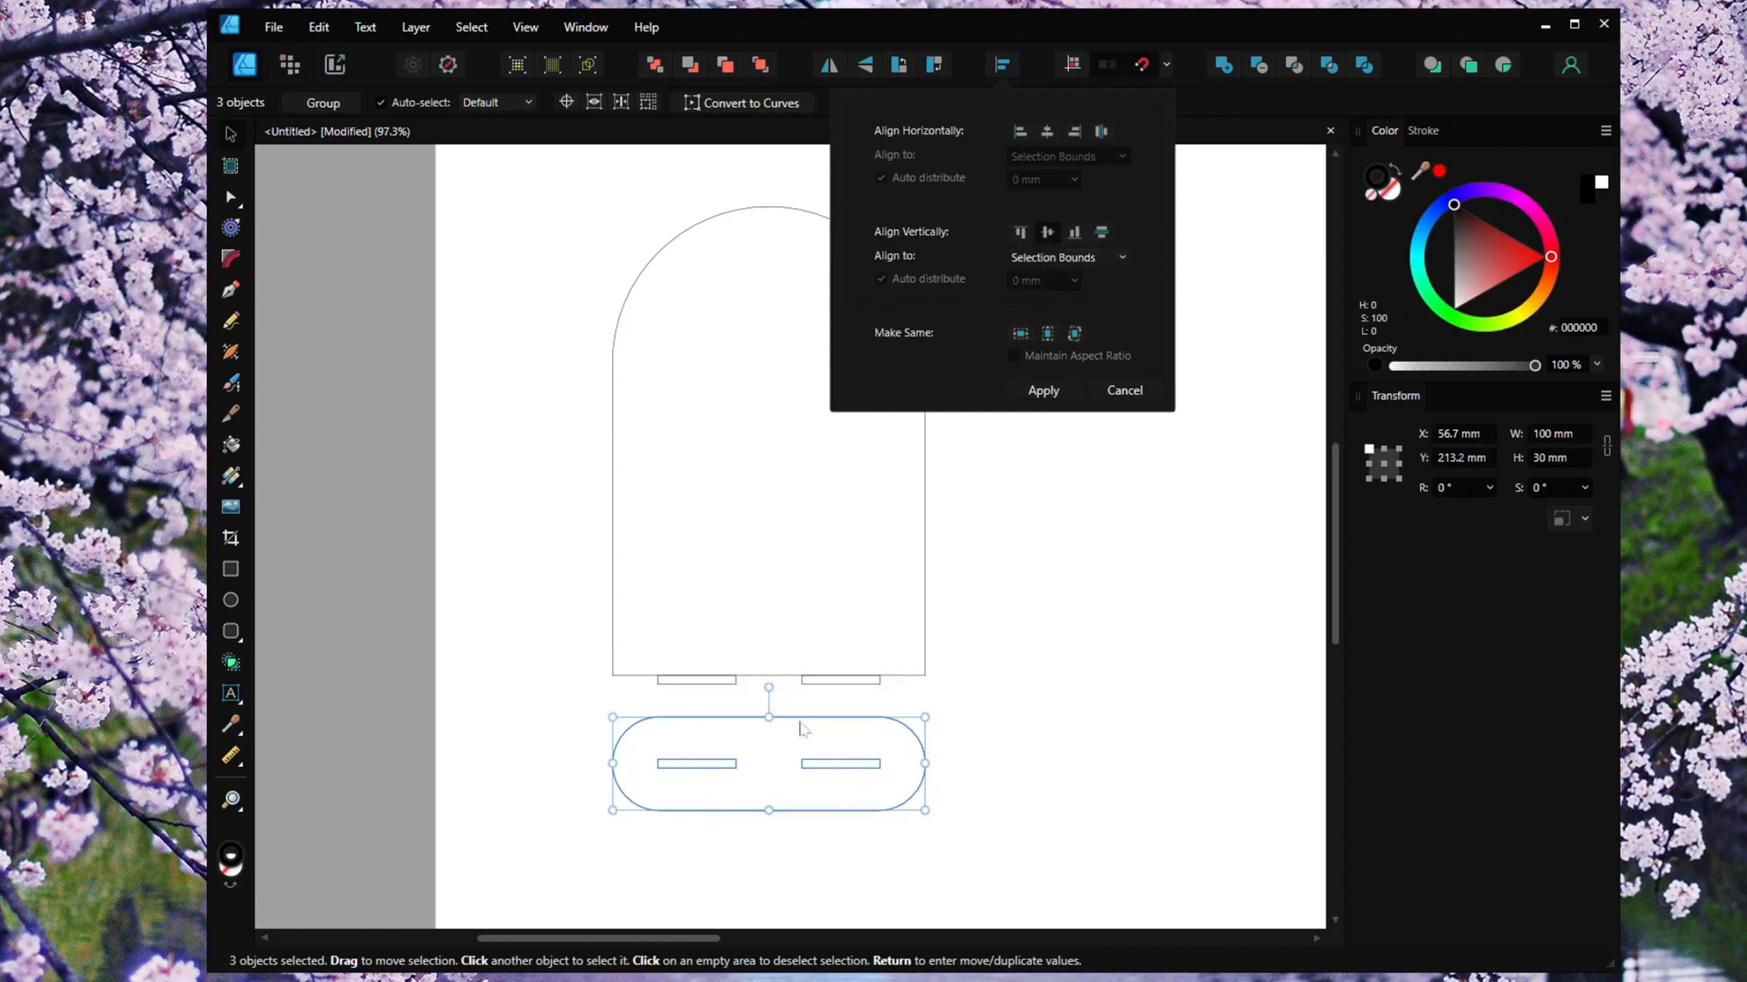
pyautogui.click(1046, 800)
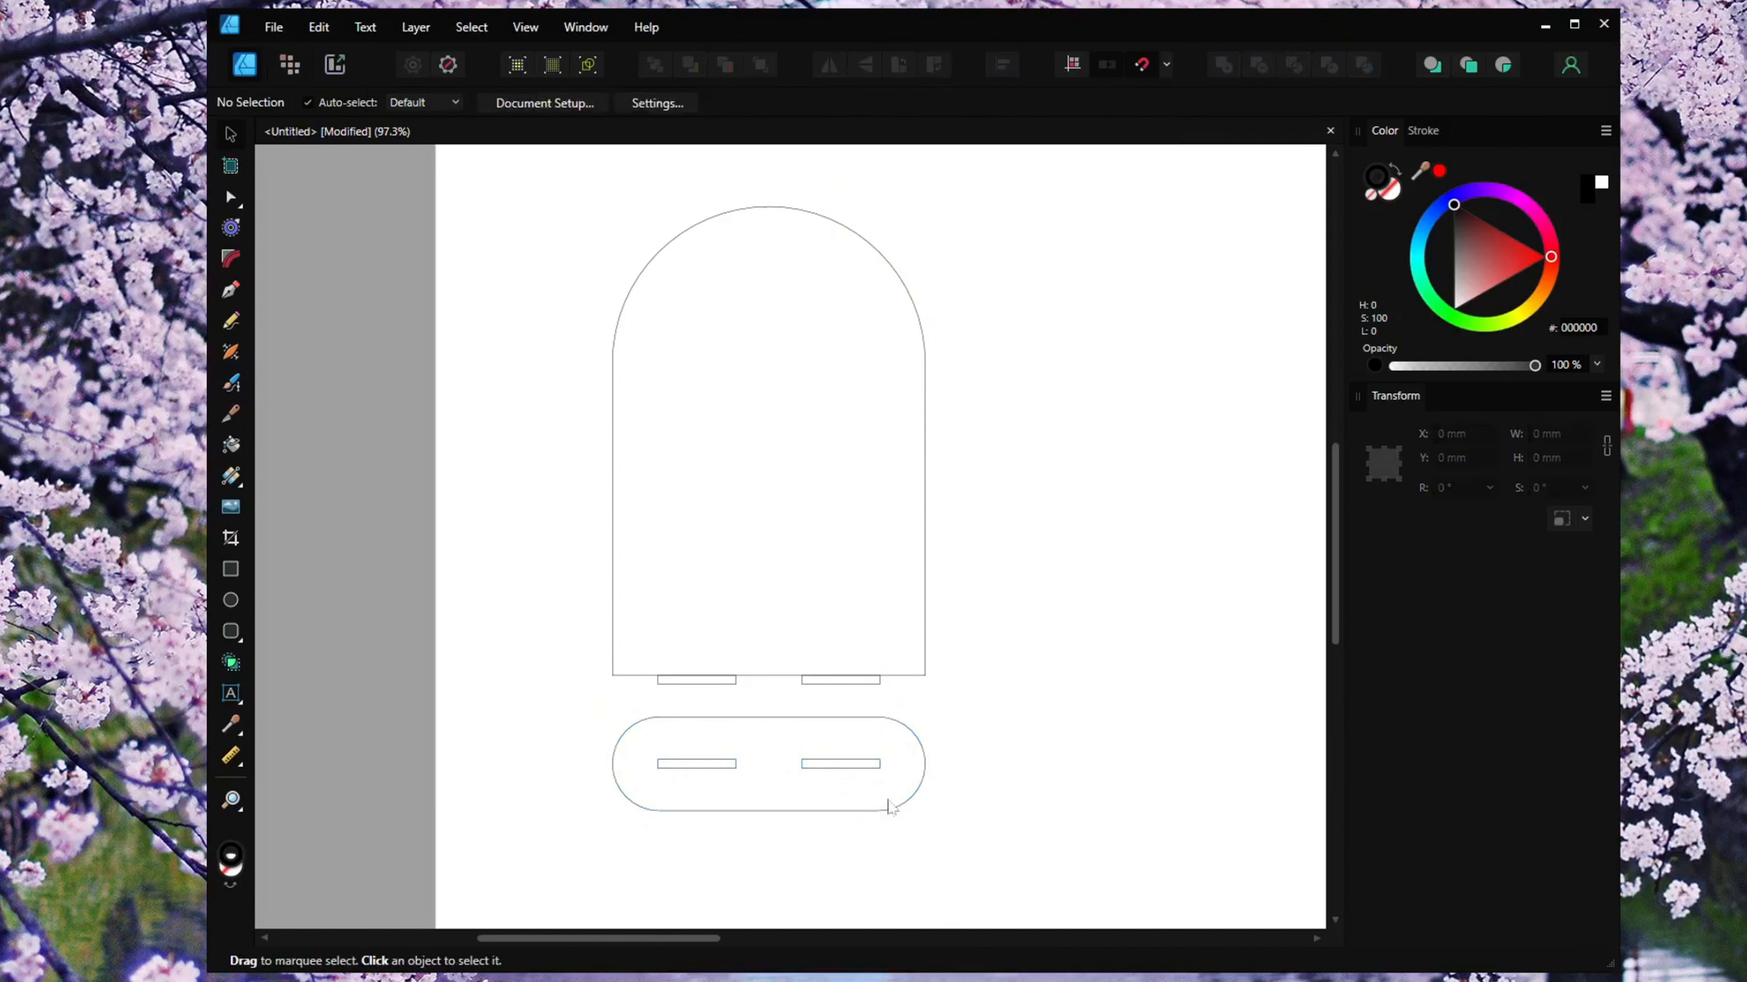
# Select both slot rectangles inside the pill base and set their height to 2.9 mm.
pyautogui.scroll(3, 810, 800)
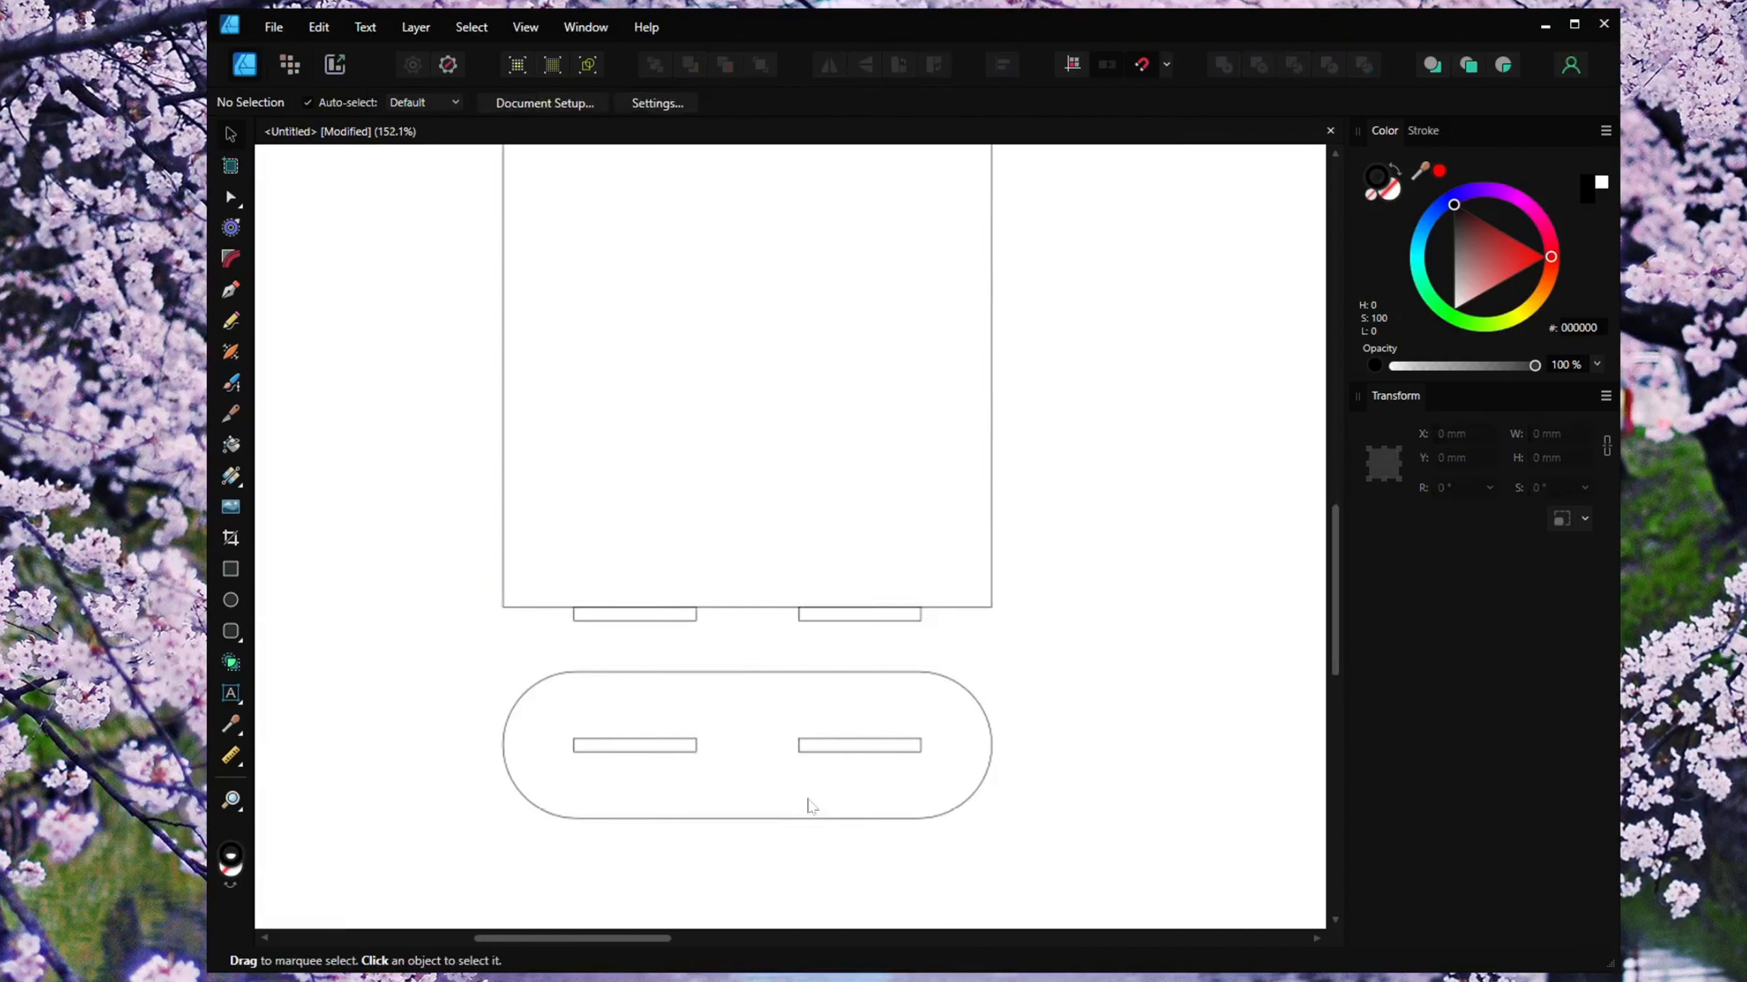
pyautogui.click(819, 752)
pyautogui.keyDown('shift'); pyautogui.click(688, 751); pyautogui.keyUp('shift')
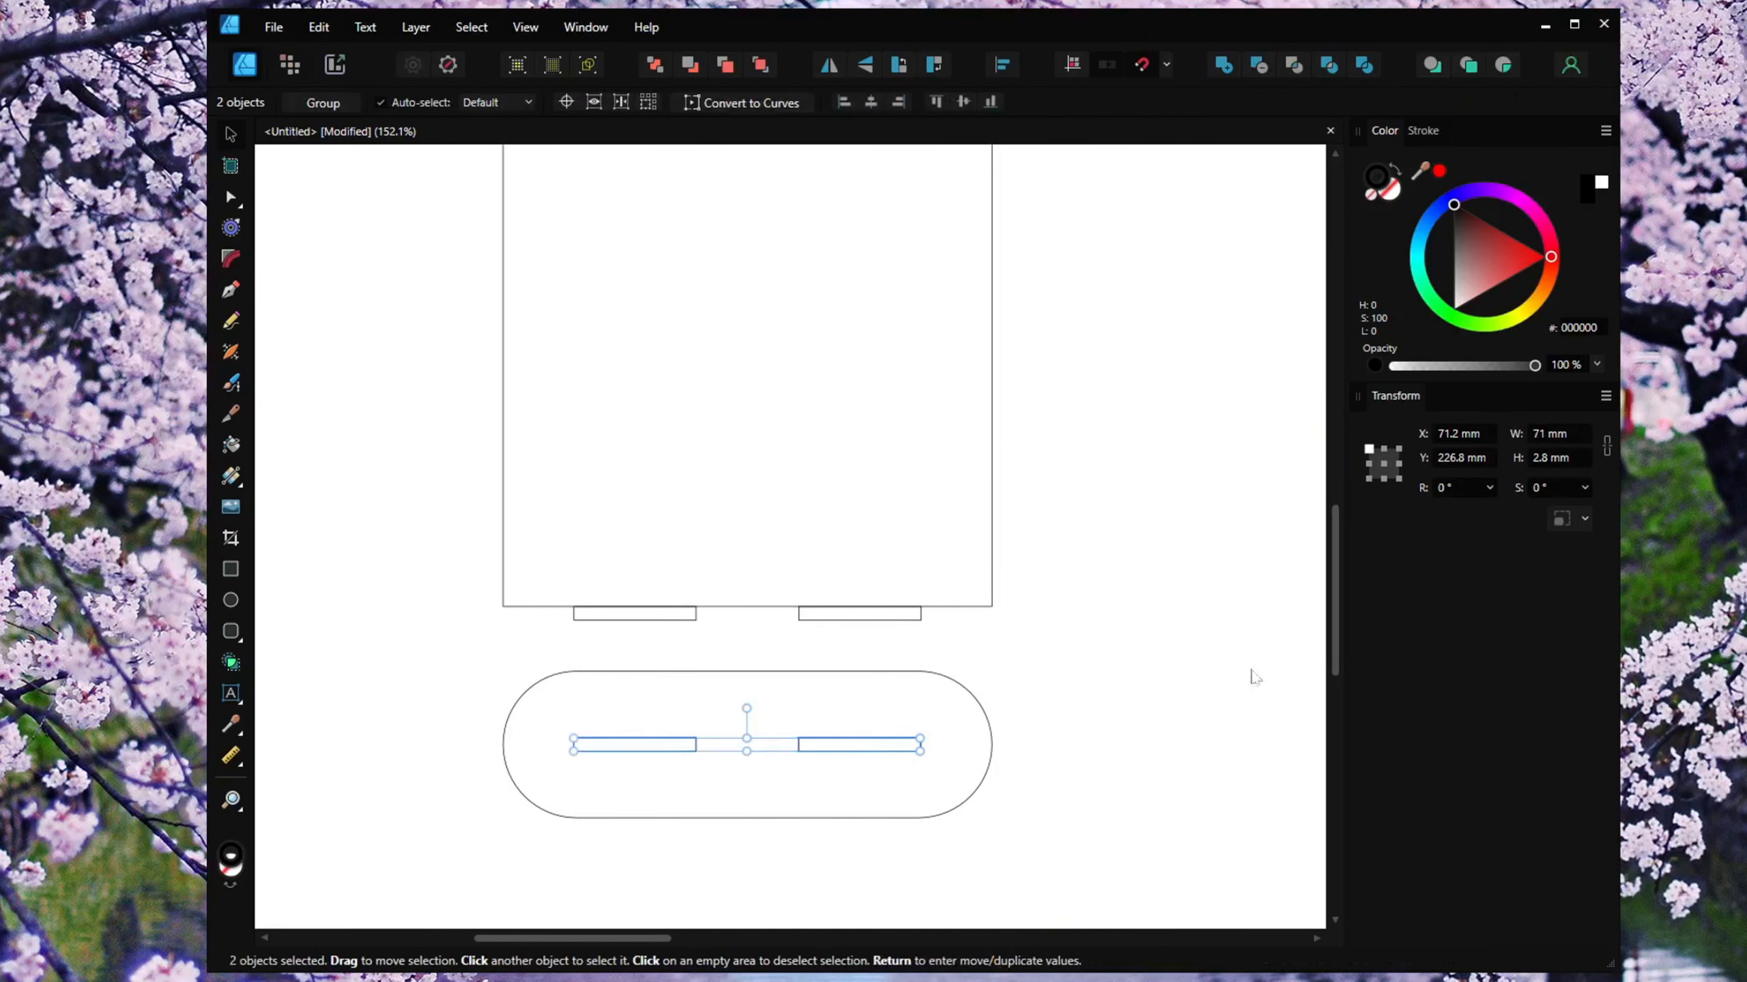
pyautogui.click(1539, 459)
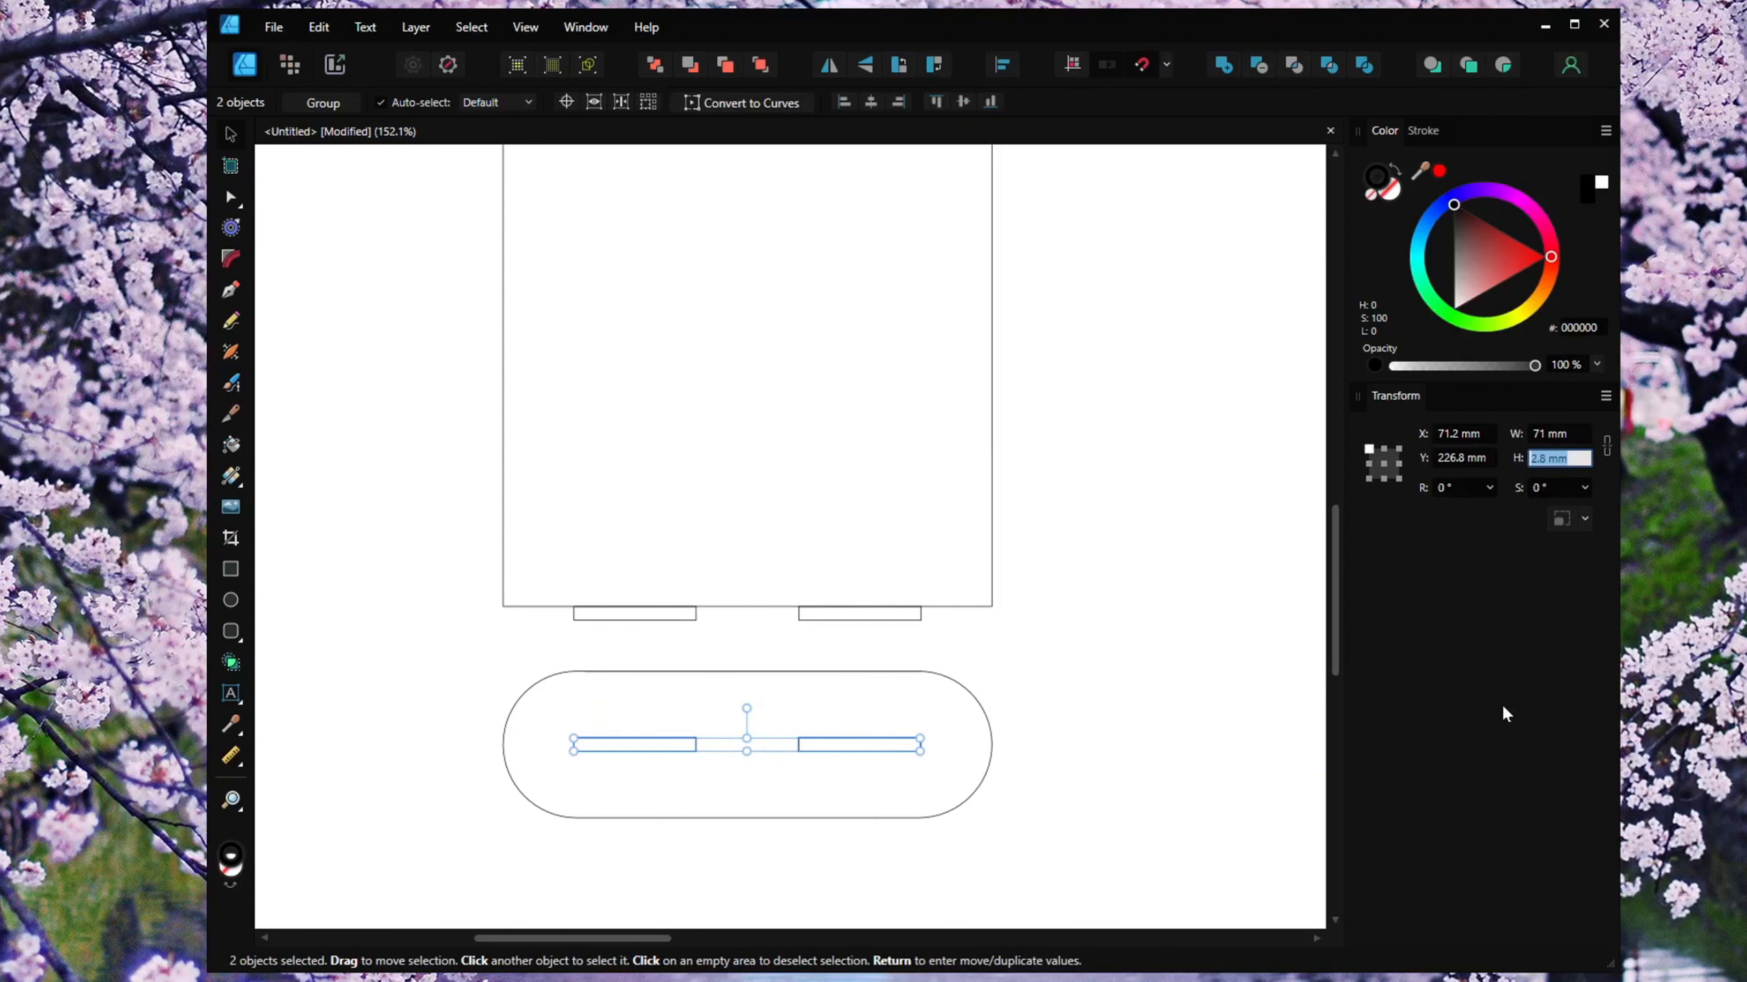
pyautogui.write('3')
pyautogui.press('BackSpace')
pyautogui.write('2.9')
pyautogui.press('Return')
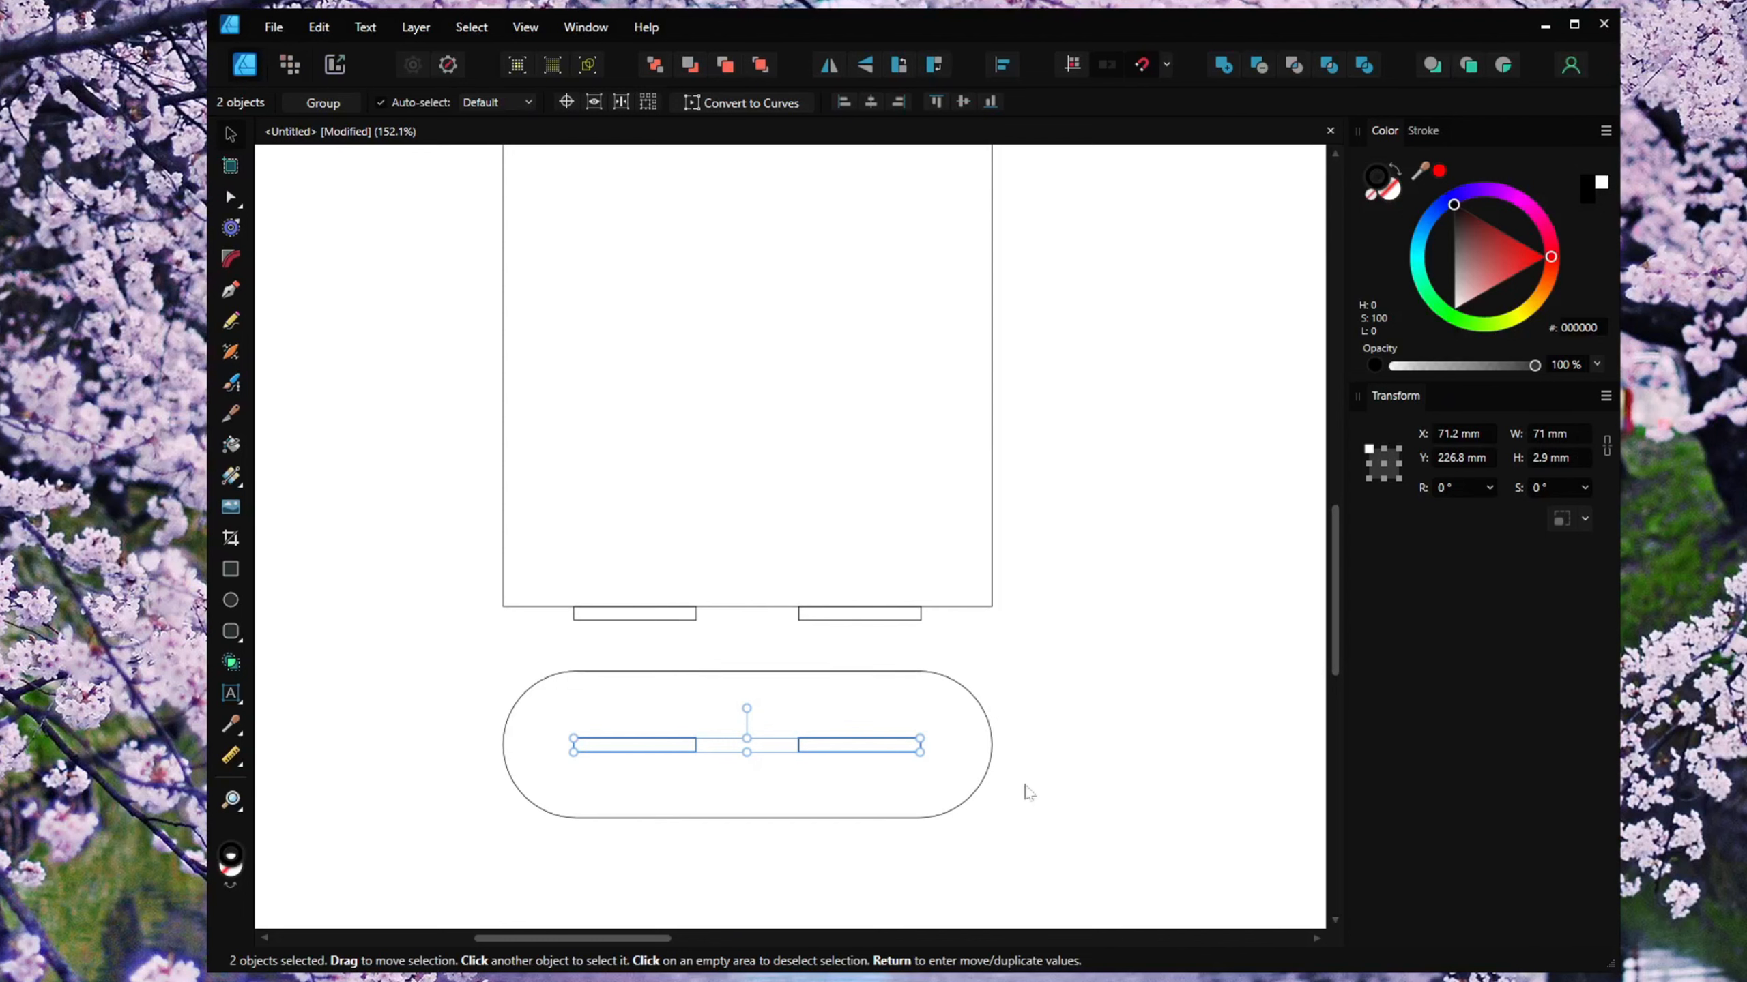
# Re-align the two slots with the pill base to its vertical middle.
pyautogui.keyDown('shift'); pyautogui.click(985, 716); pyautogui.keyUp('shift')
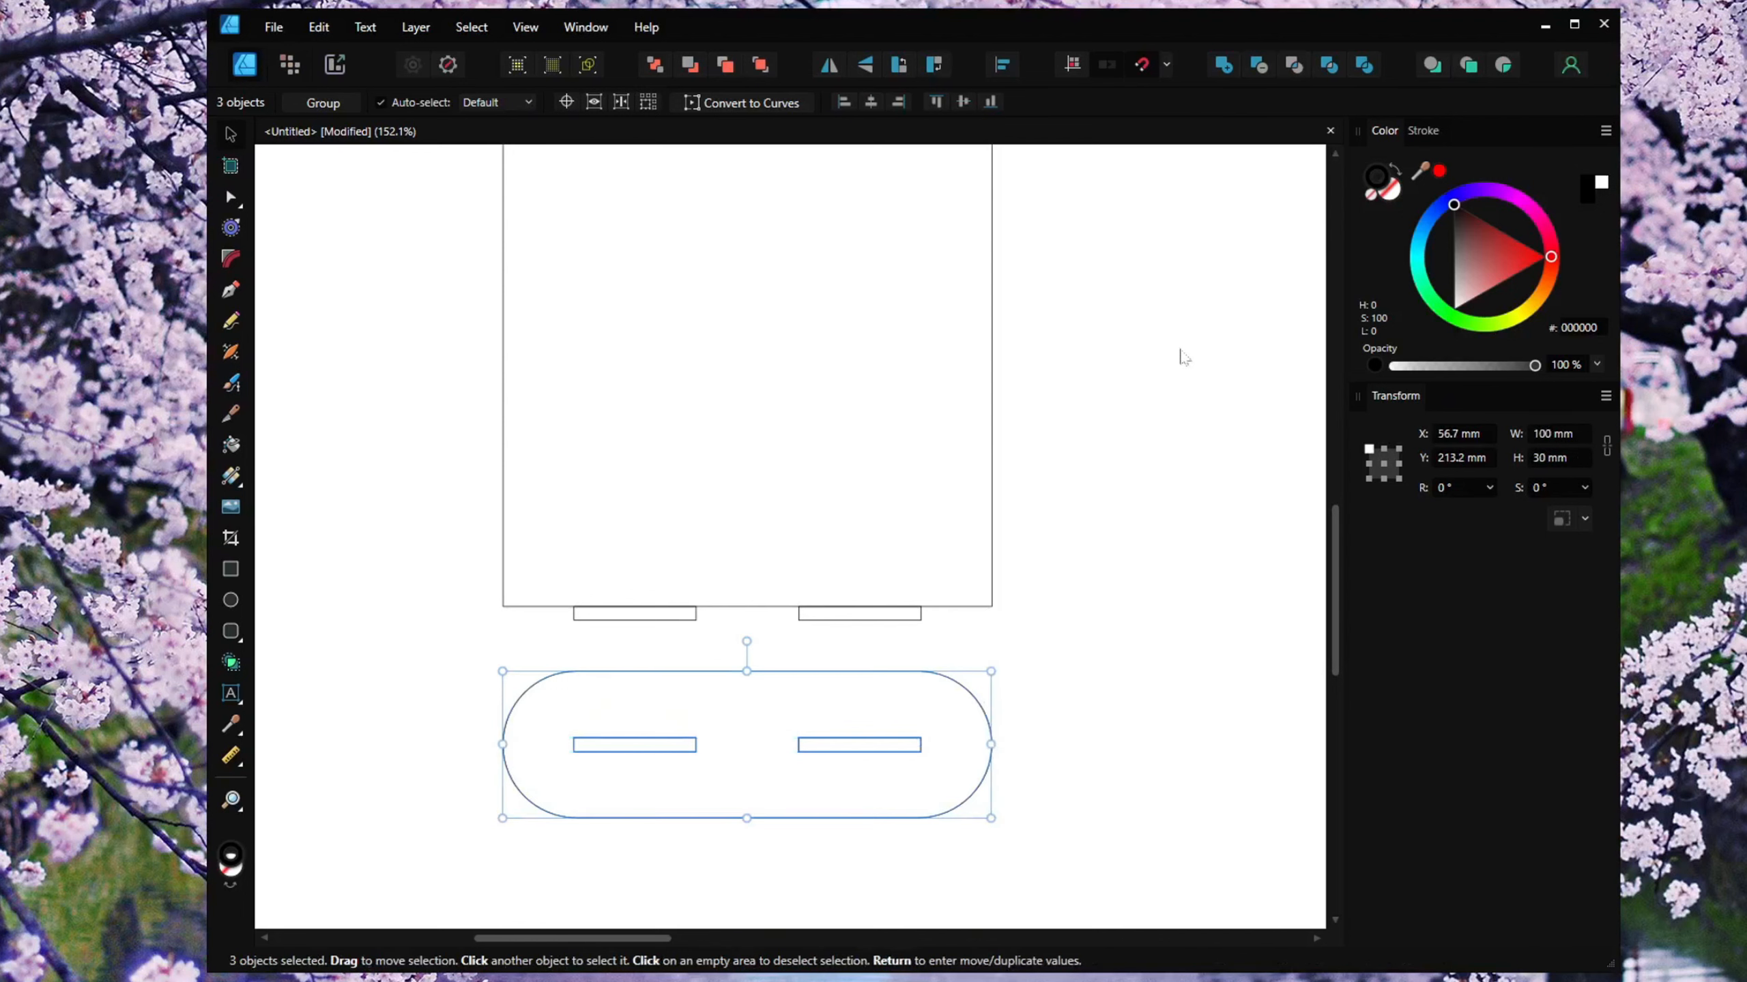
pyautogui.click(1005, 65)
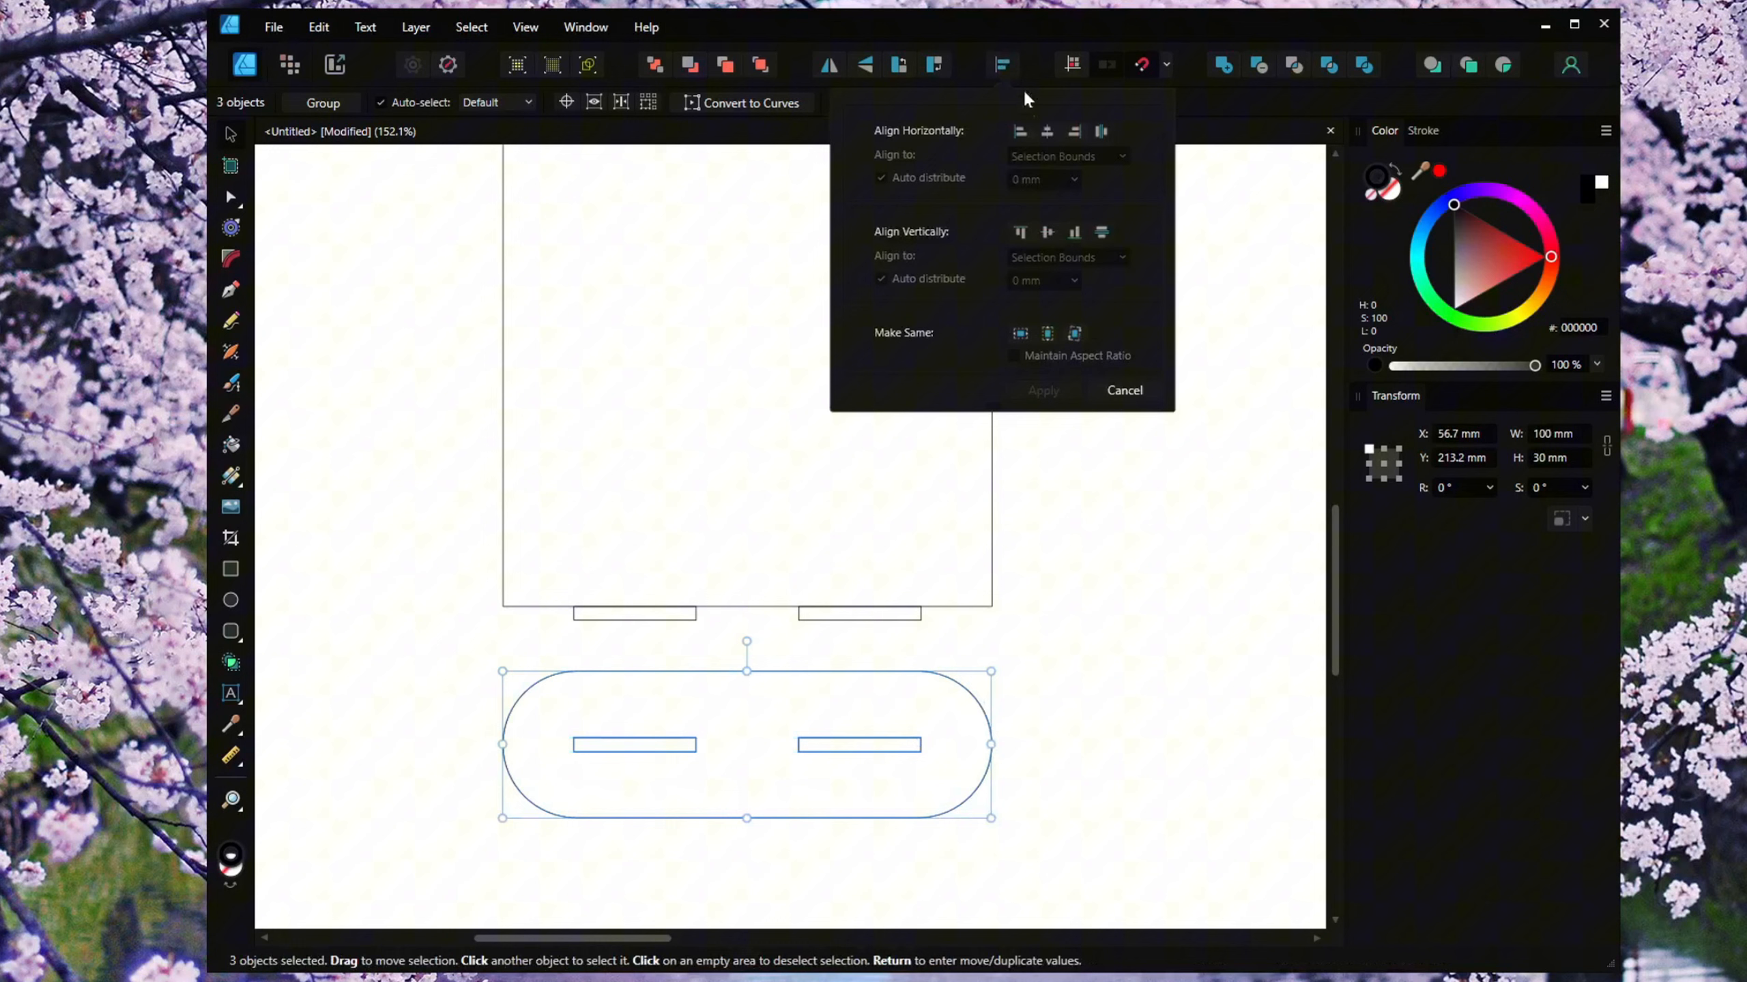
pyautogui.click(1047, 234)
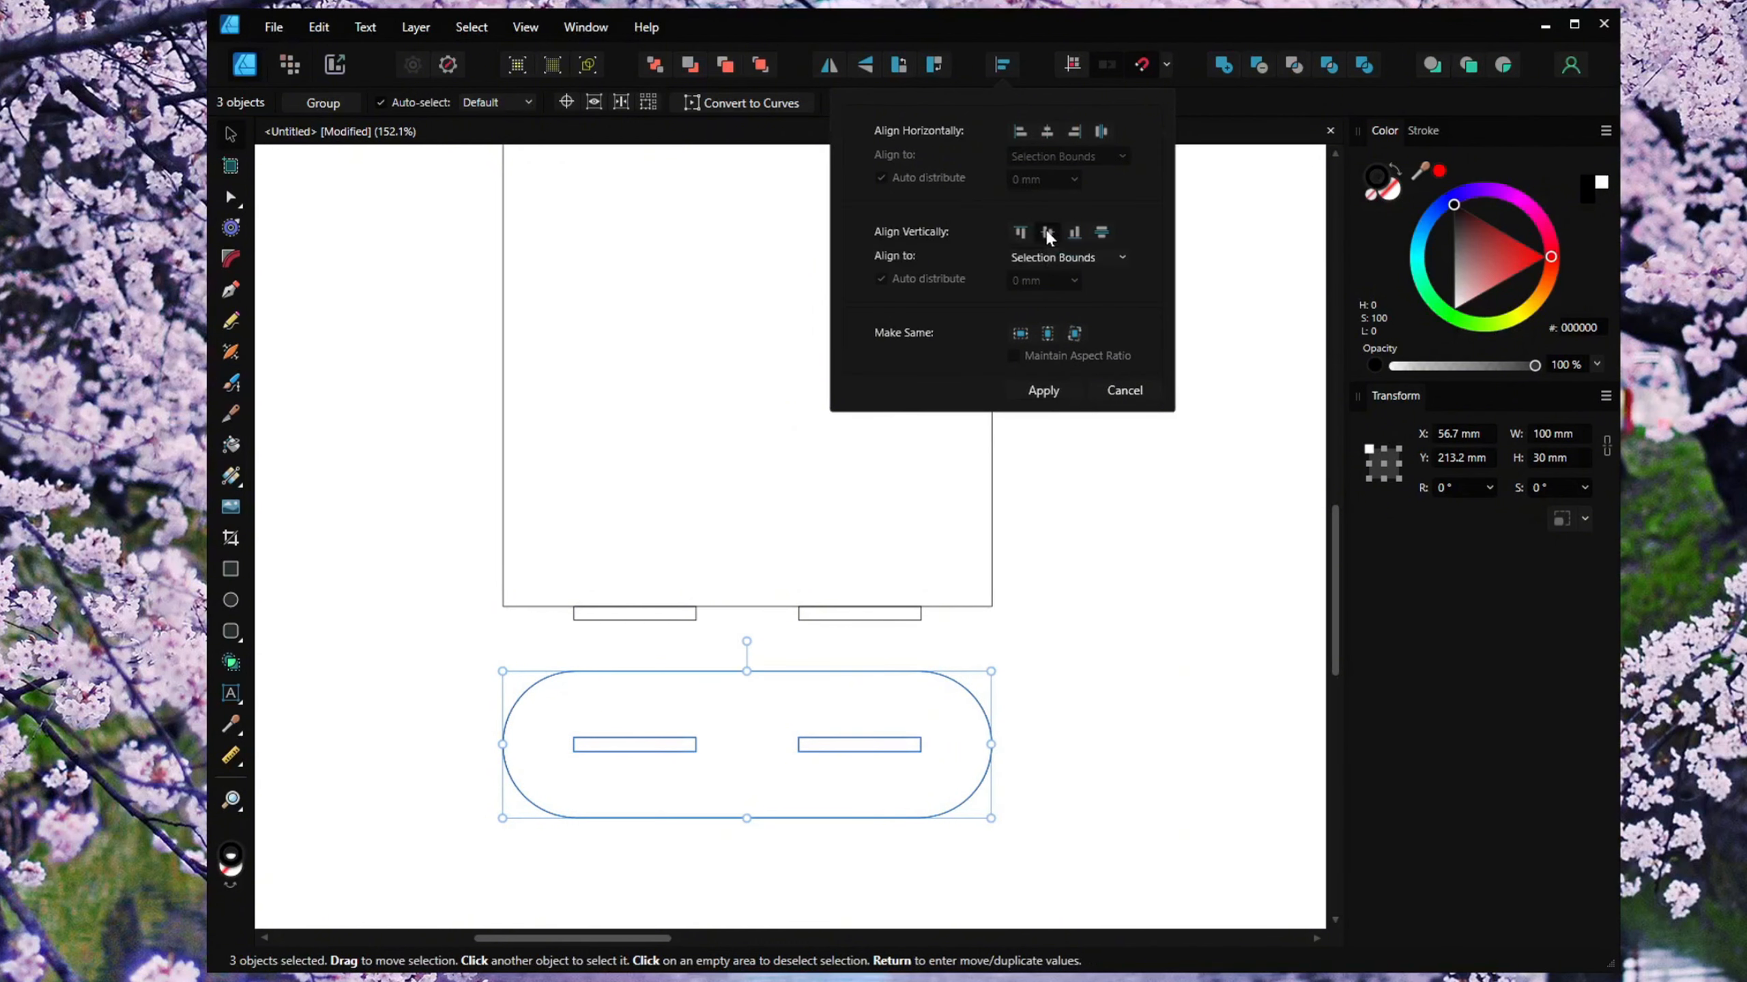
pyautogui.click(1090, 686)
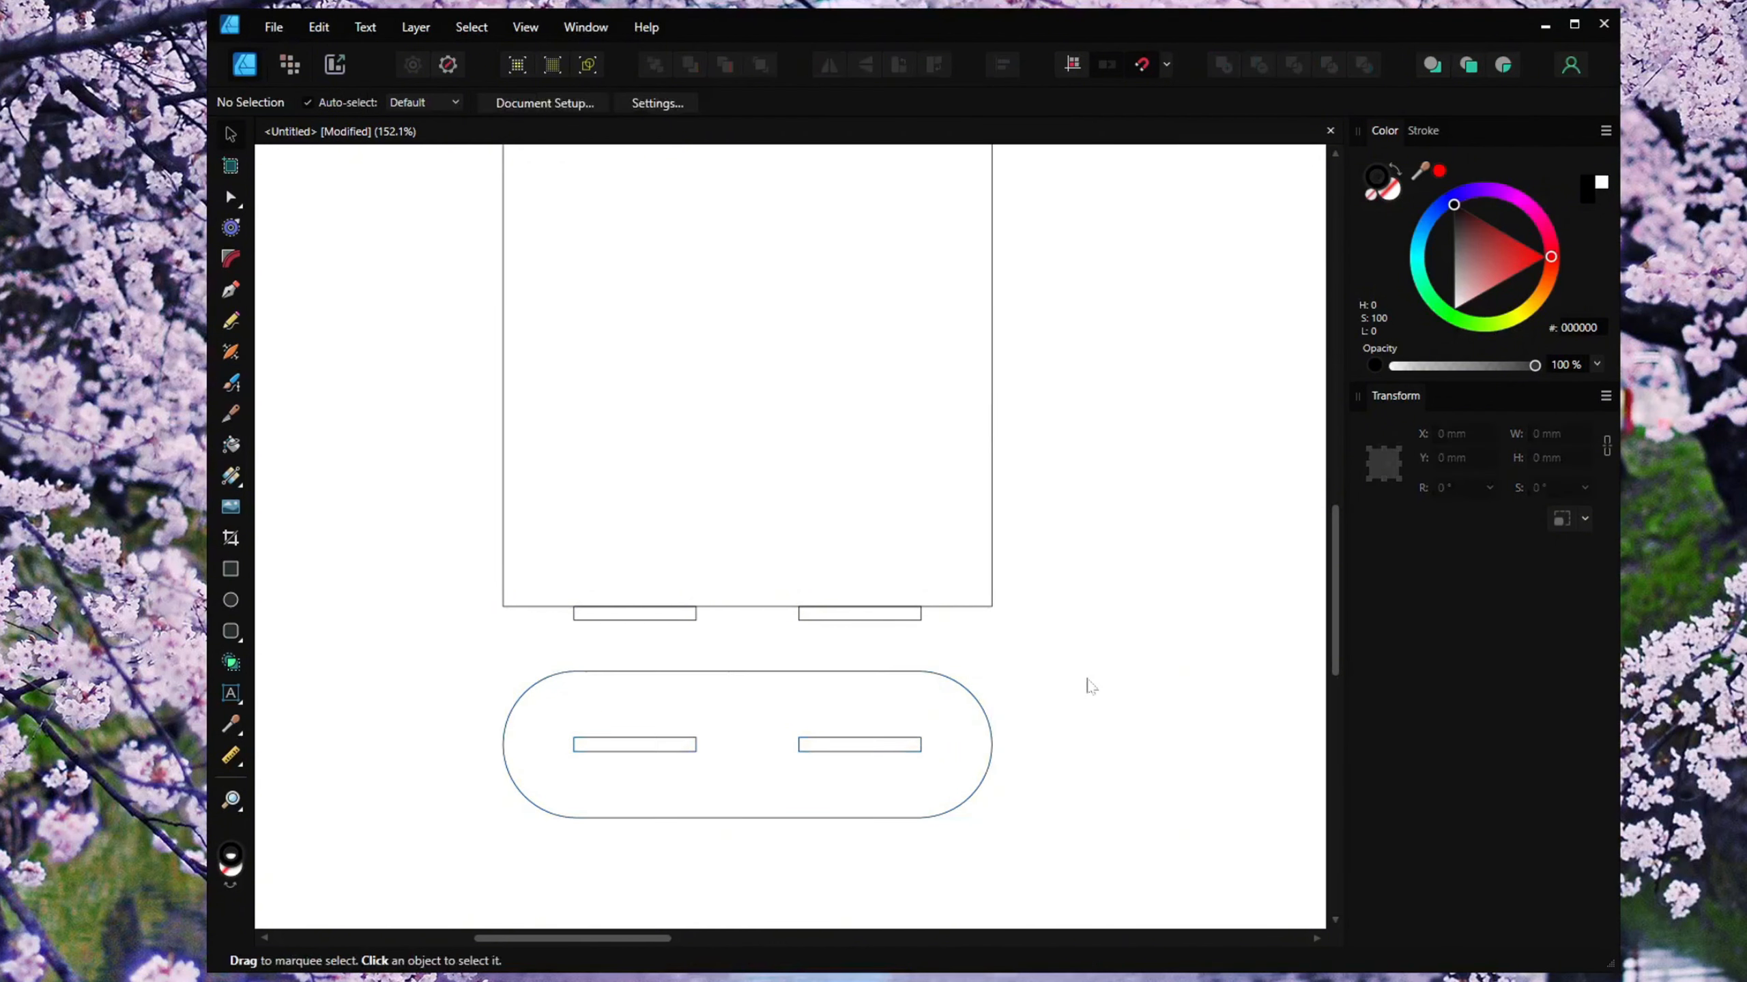
# Try widening the left inner slot to 30 mm from its centre anchor, then undo the change.
pyautogui.click(671, 746)
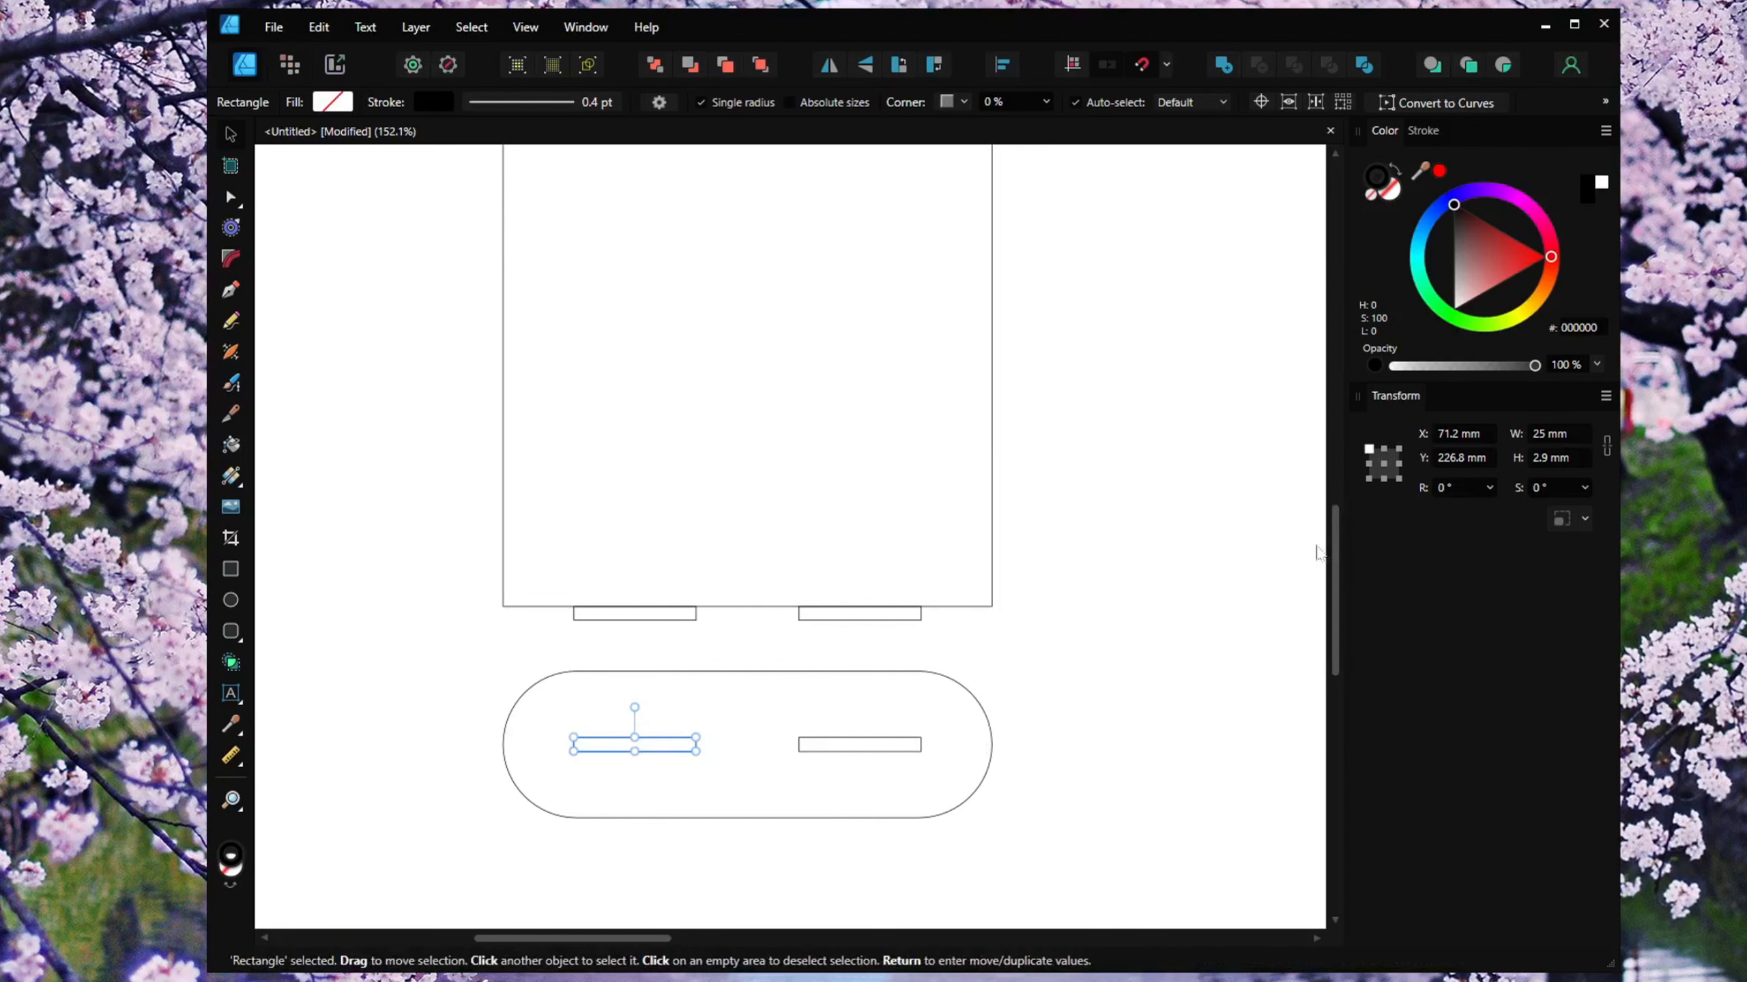
pyautogui.click(1384, 467)
pyautogui.click(1558, 435)
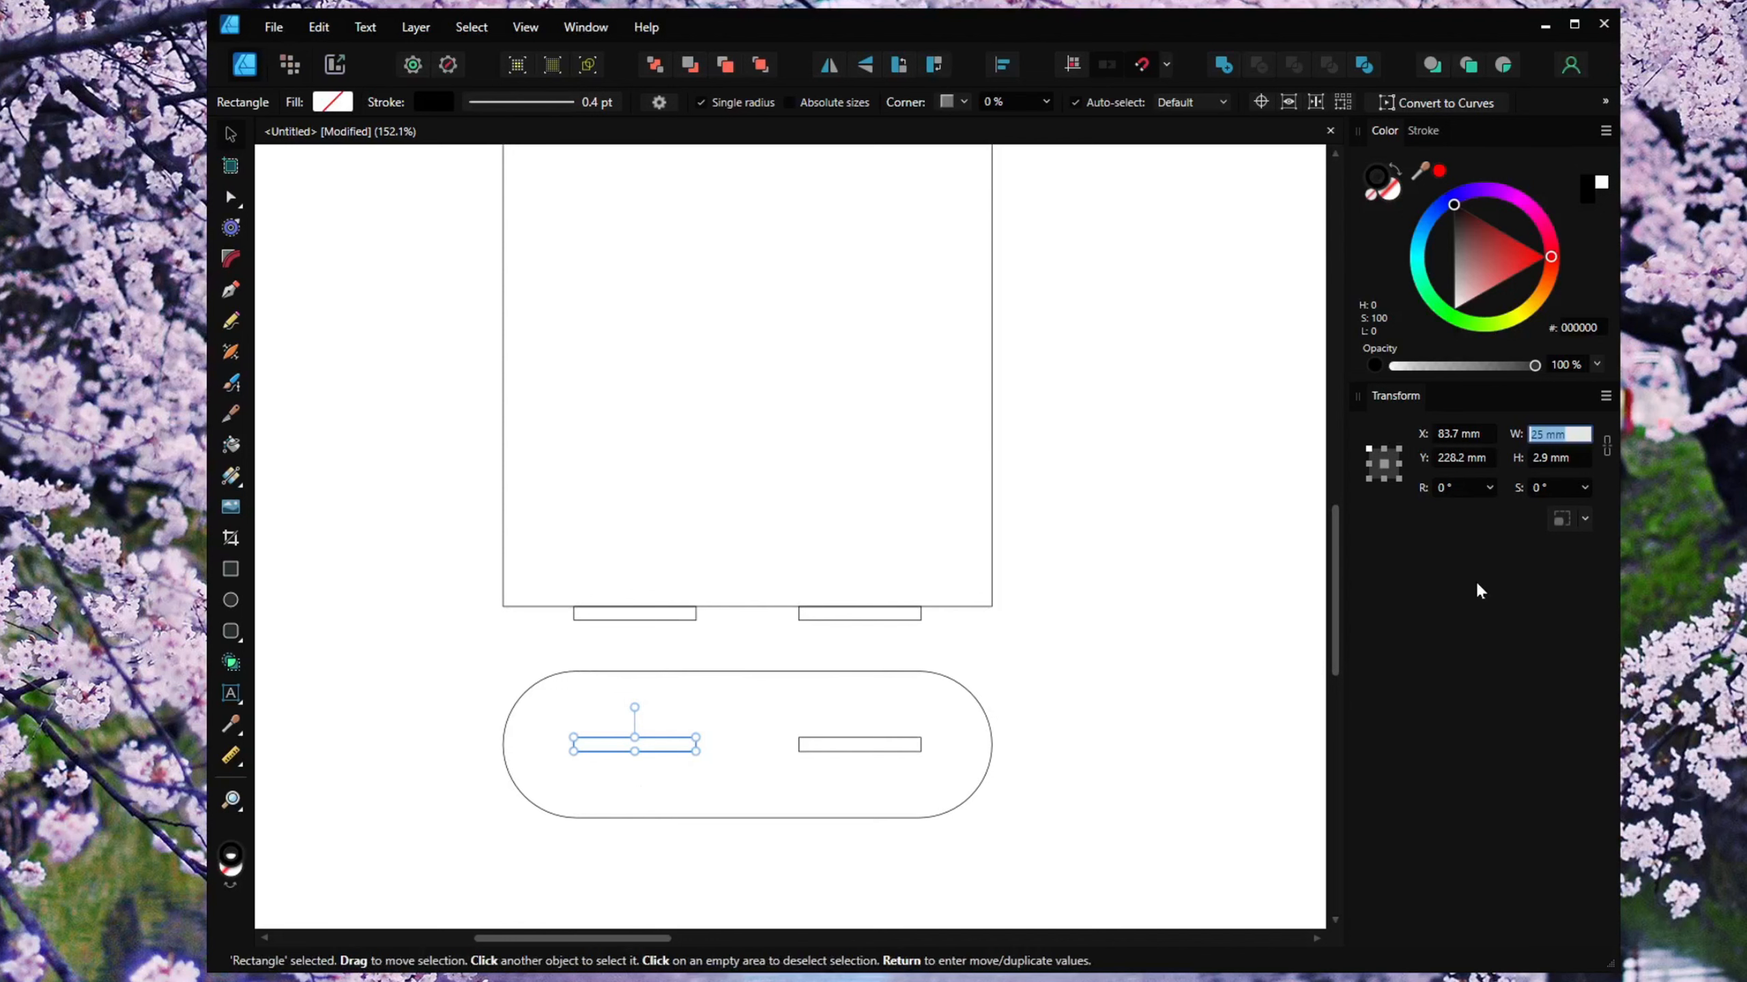
pyautogui.write('30')
pyautogui.press('Return')
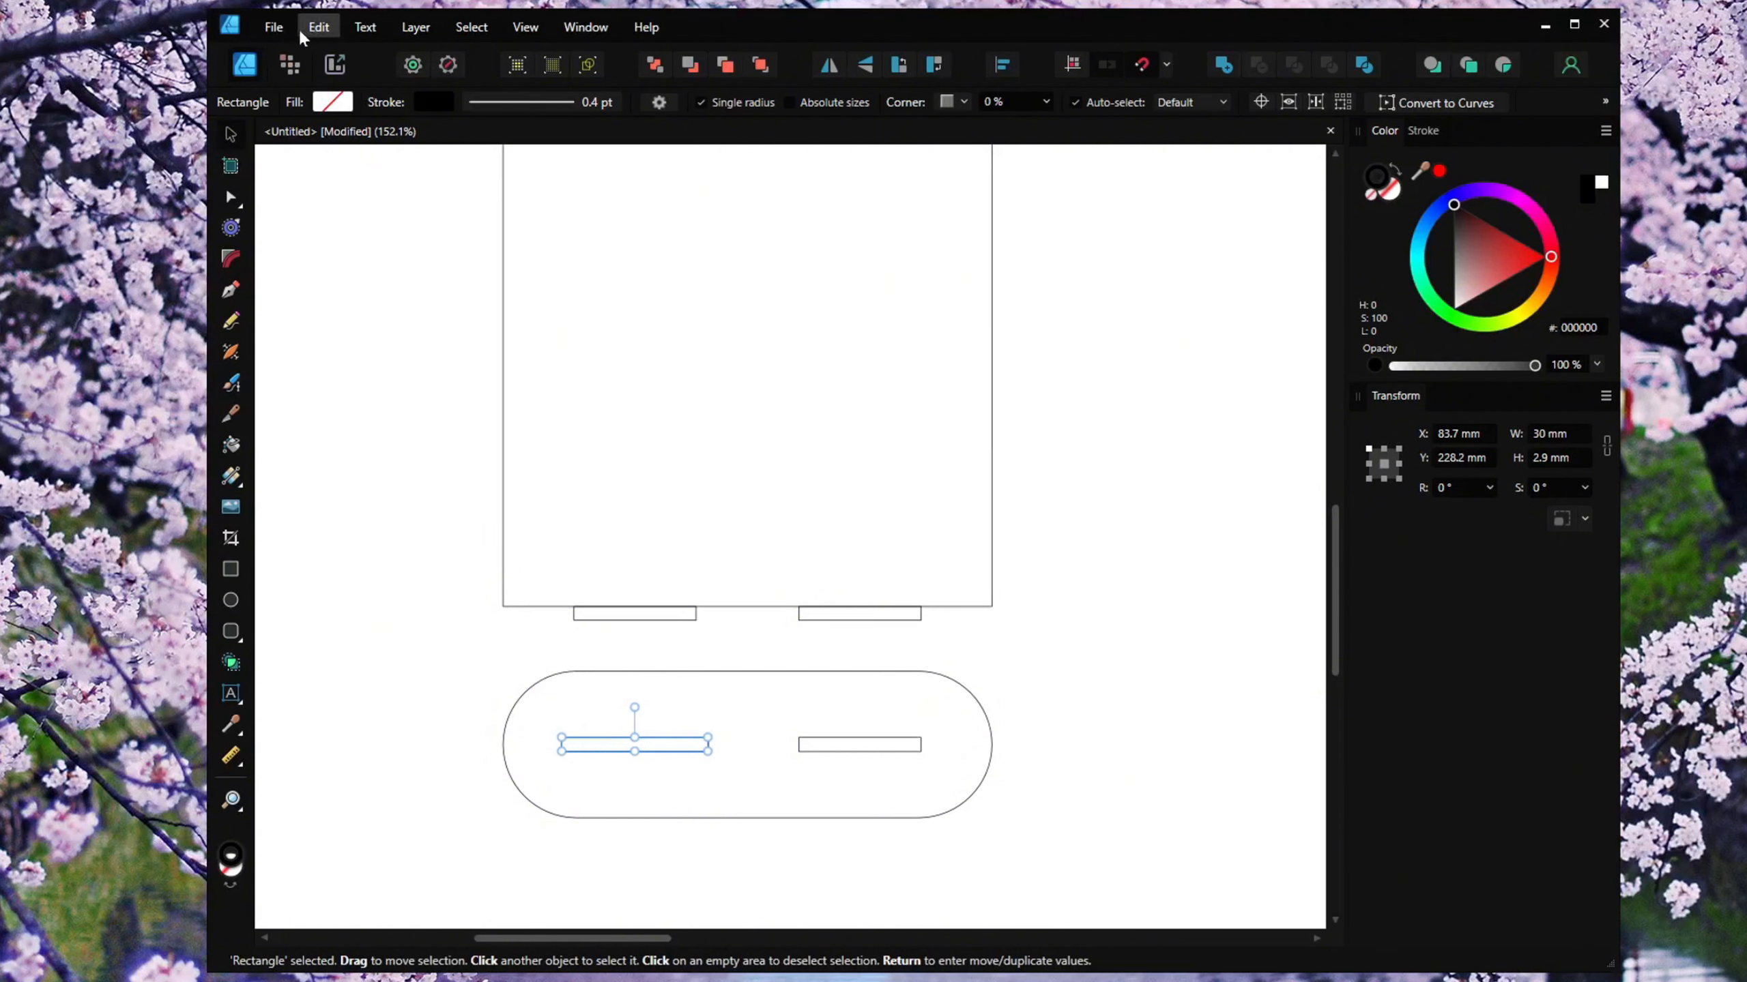
pyautogui.click(318, 27)
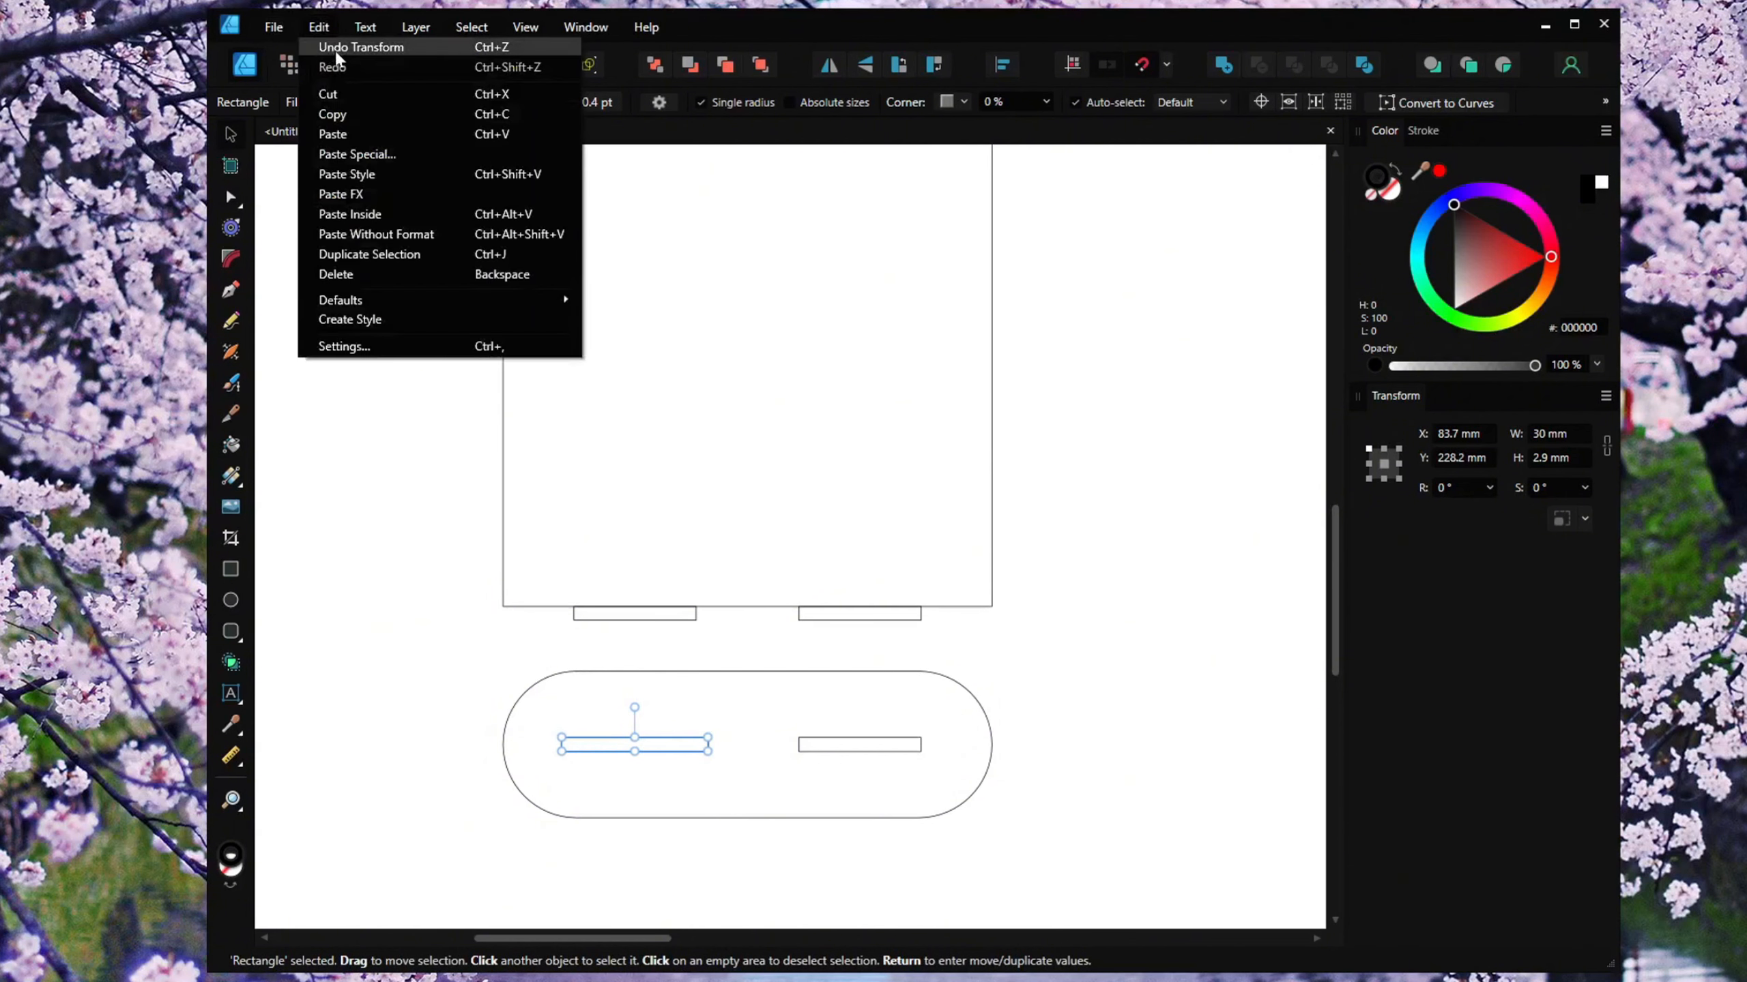
pyautogui.click(344, 43)
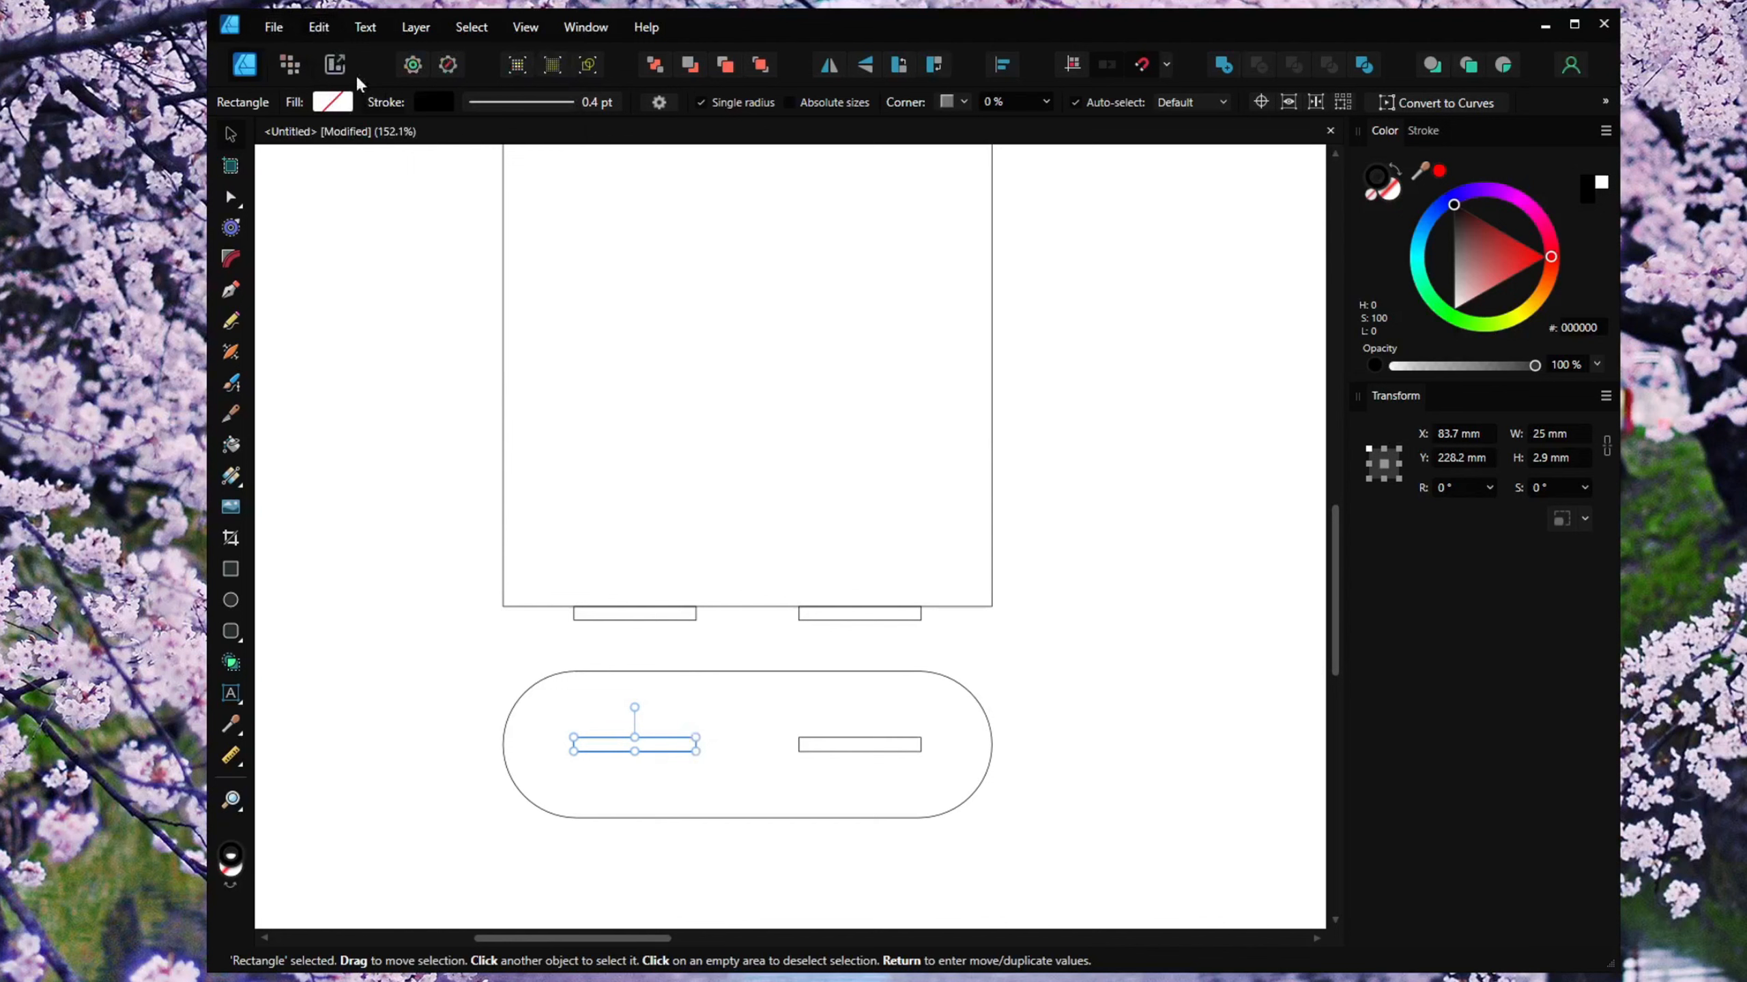
# Try widening the left inner slot to 30 mm from its top-left anchor, then undo the change.
pyautogui.click(1369, 449)
pyautogui.write('30')
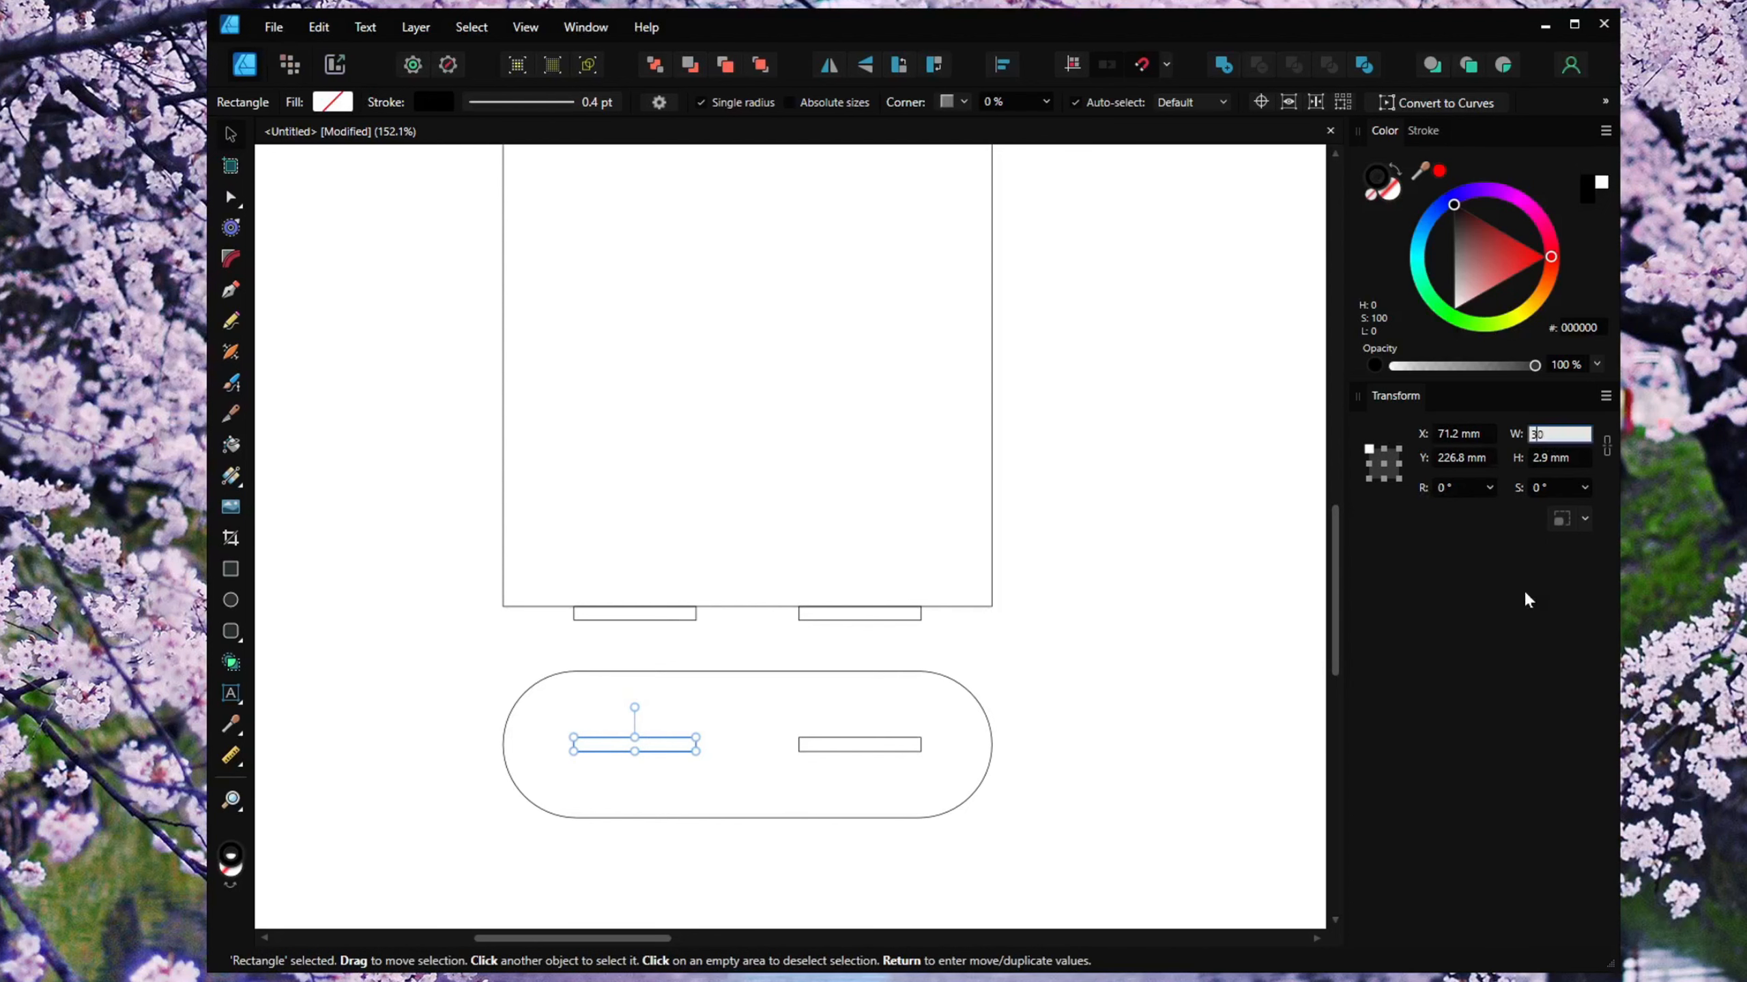
pyautogui.press('Return')
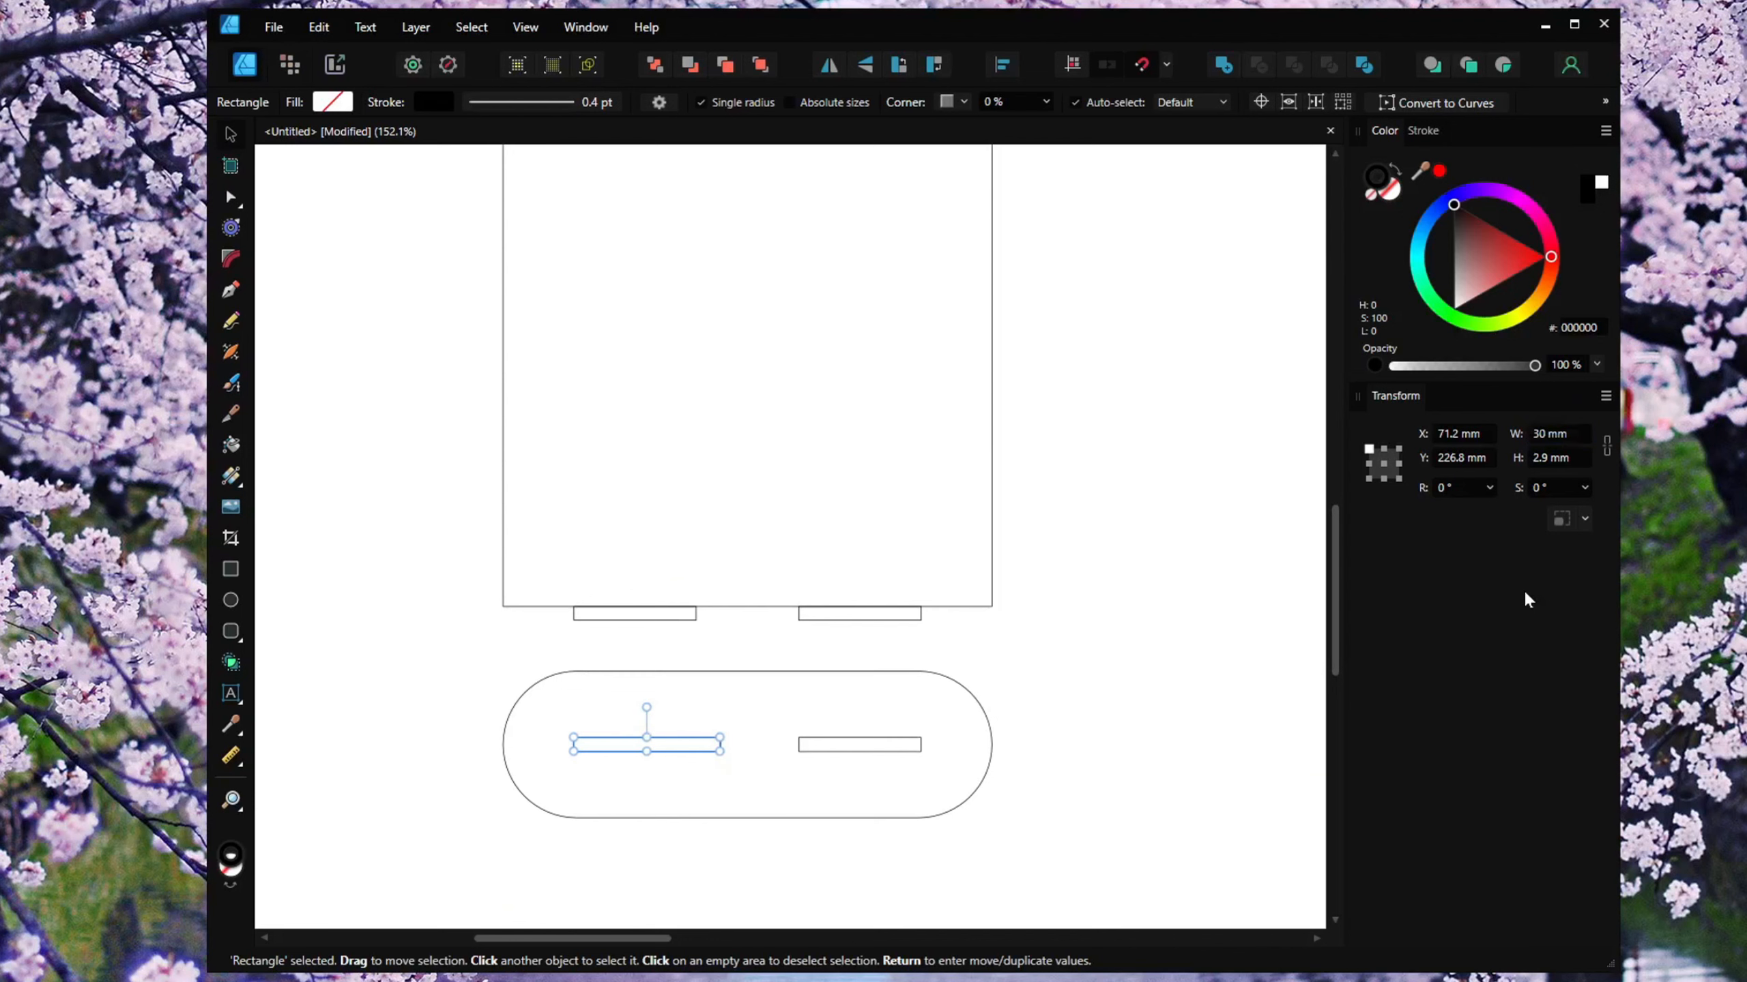
pyautogui.click(318, 26)
pyautogui.click(333, 46)
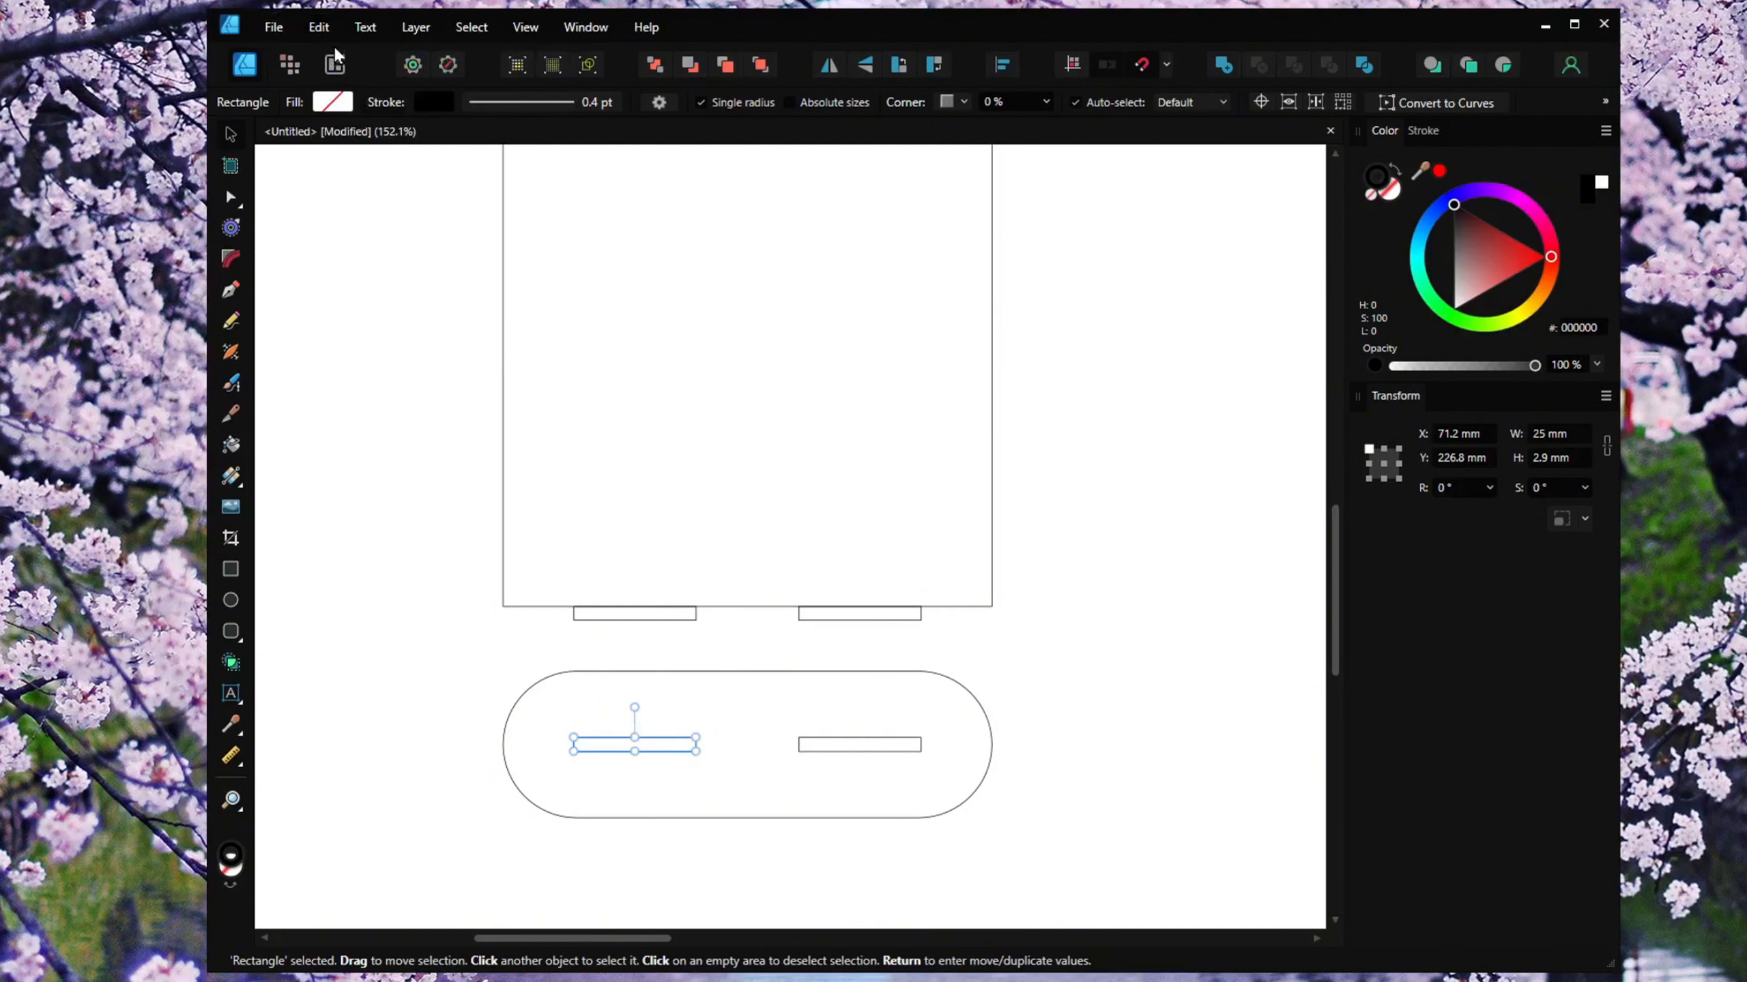
# Set the widths of both inner slots in the pill base to 25.2 mm from their centre anchors.
pyautogui.click(1384, 463)
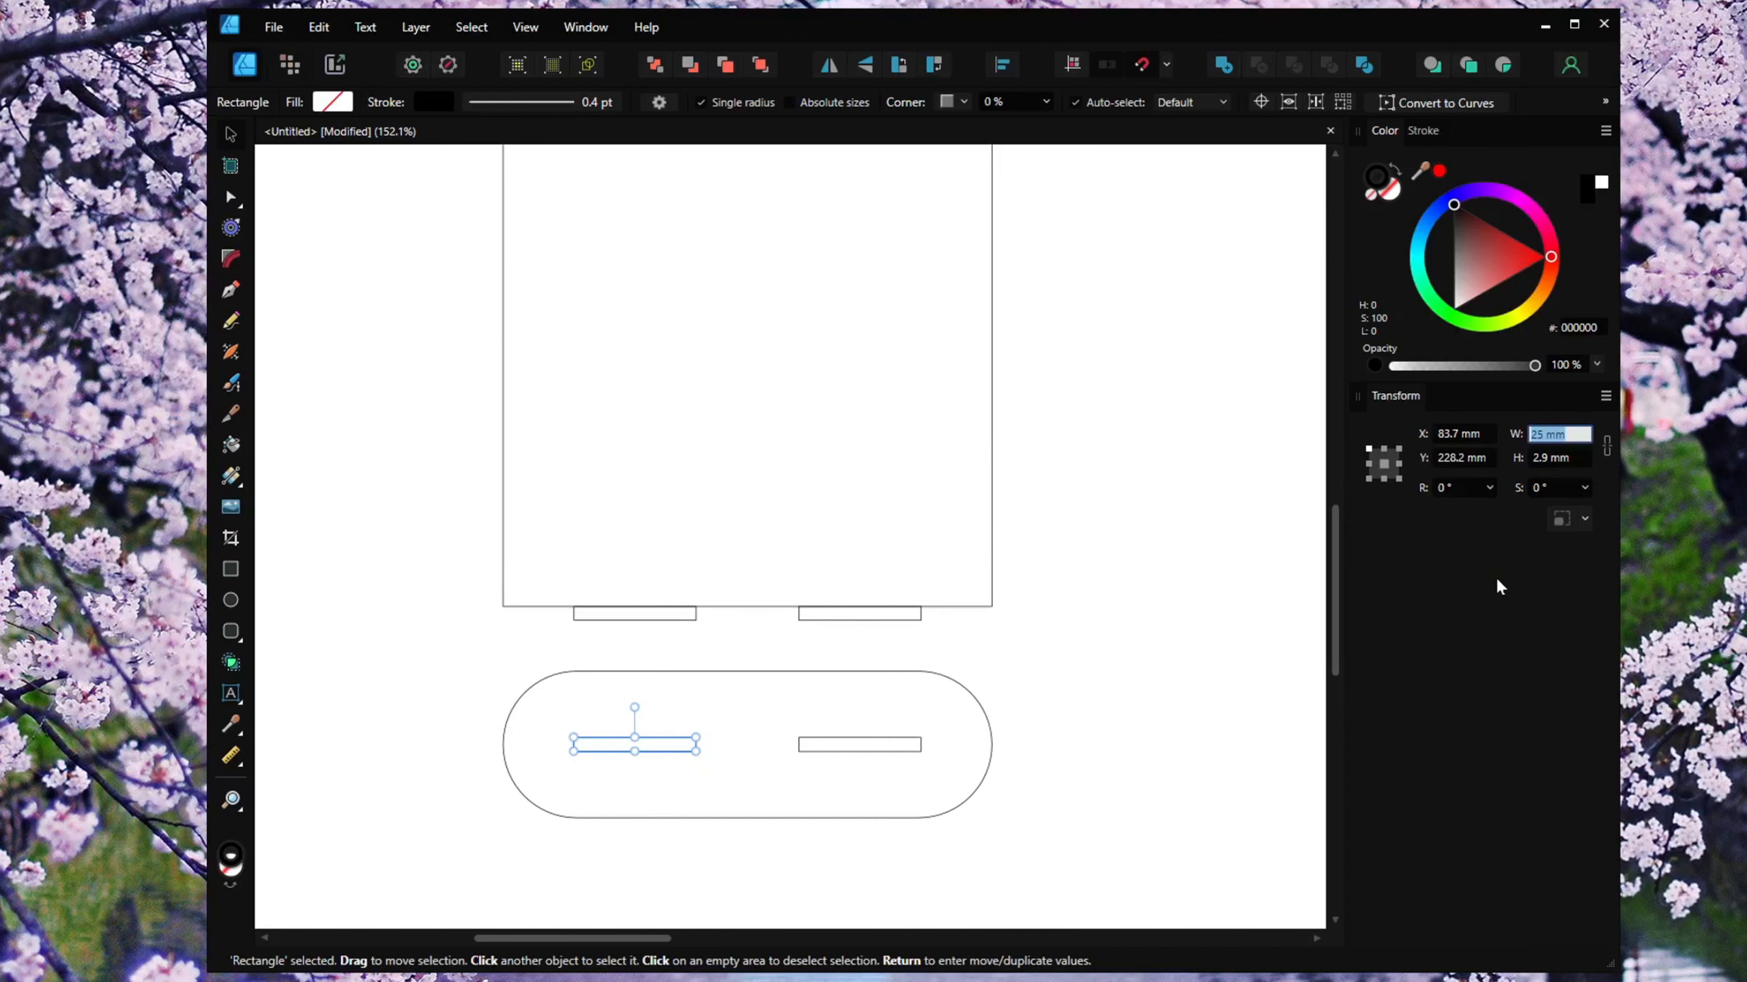
pyautogui.write('25.2')
pyautogui.press('Return')
pyautogui.click(876, 743)
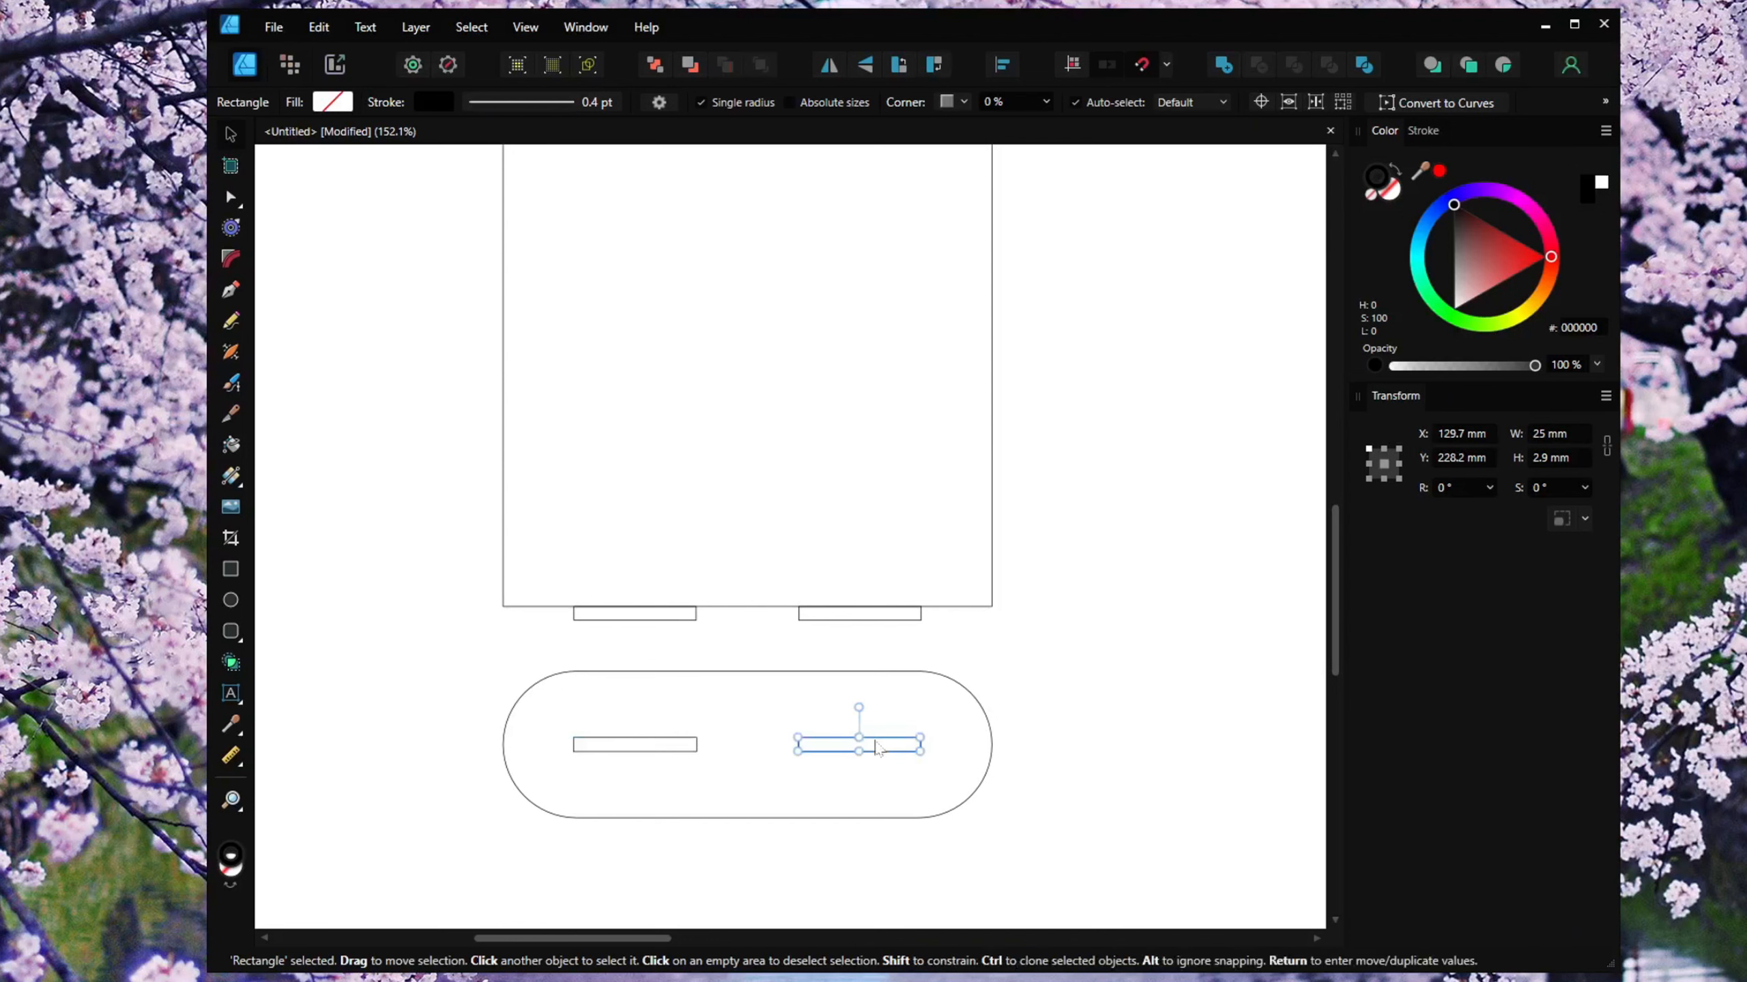
pyautogui.click(1383, 466)
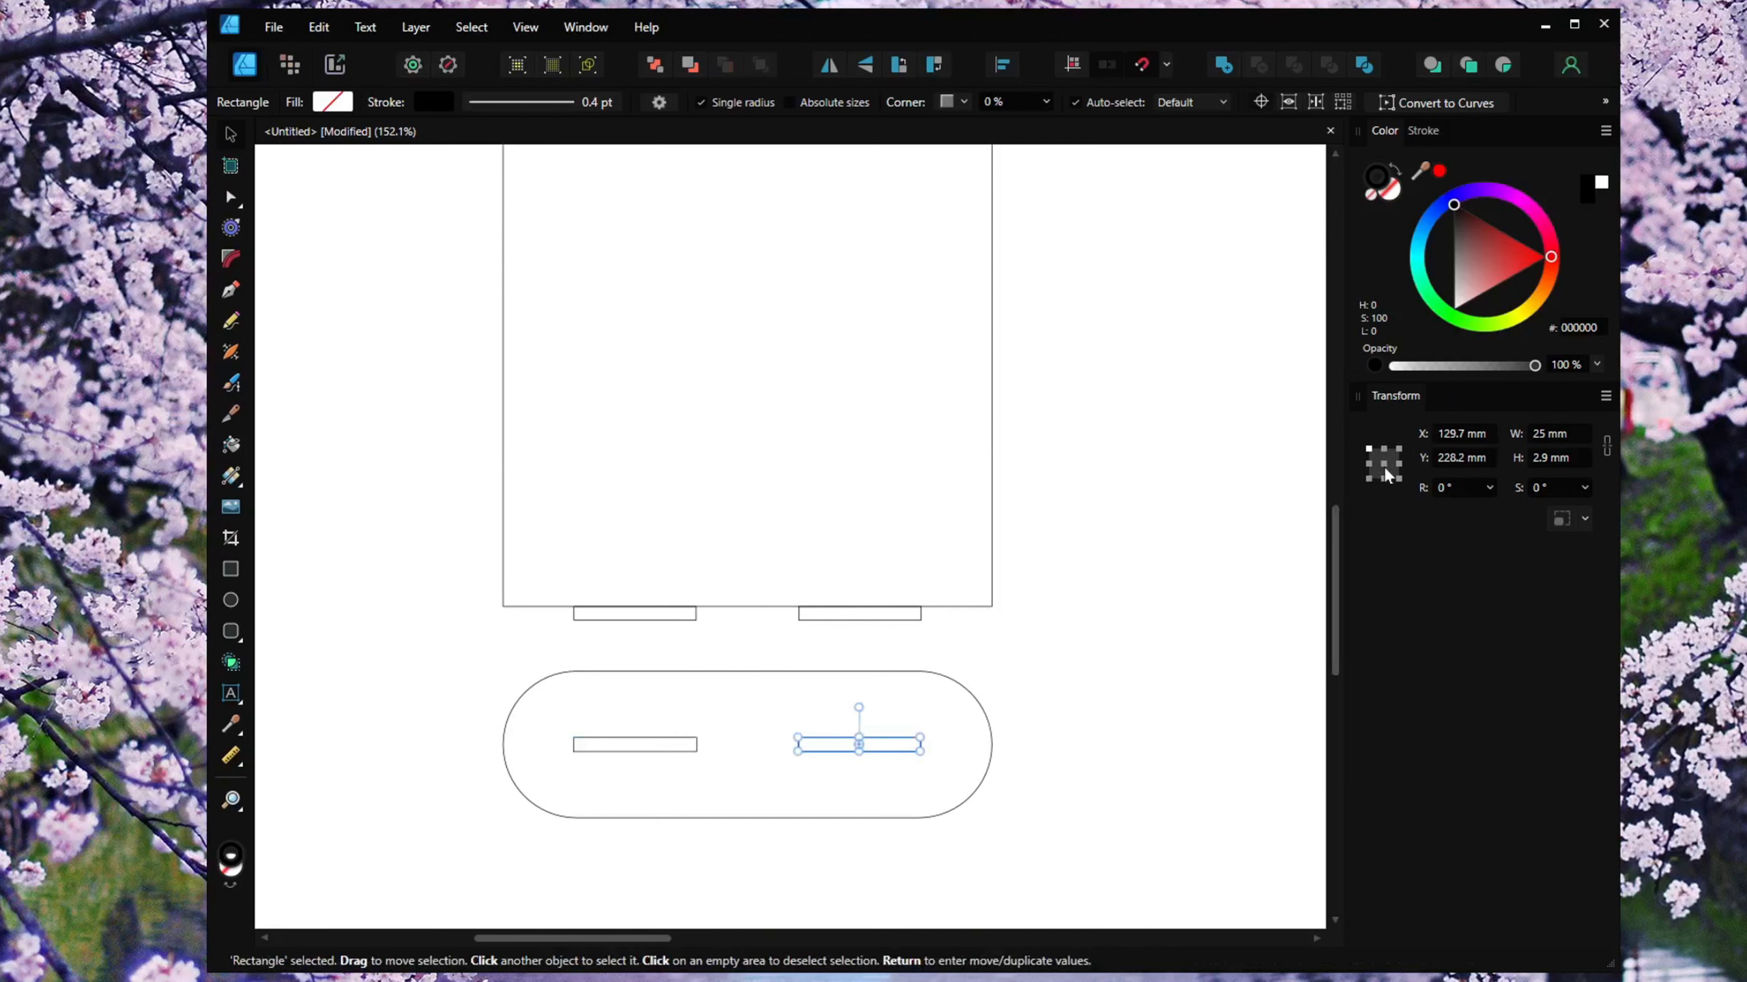
pyautogui.click(1385, 469)
pyautogui.click(1556, 433)
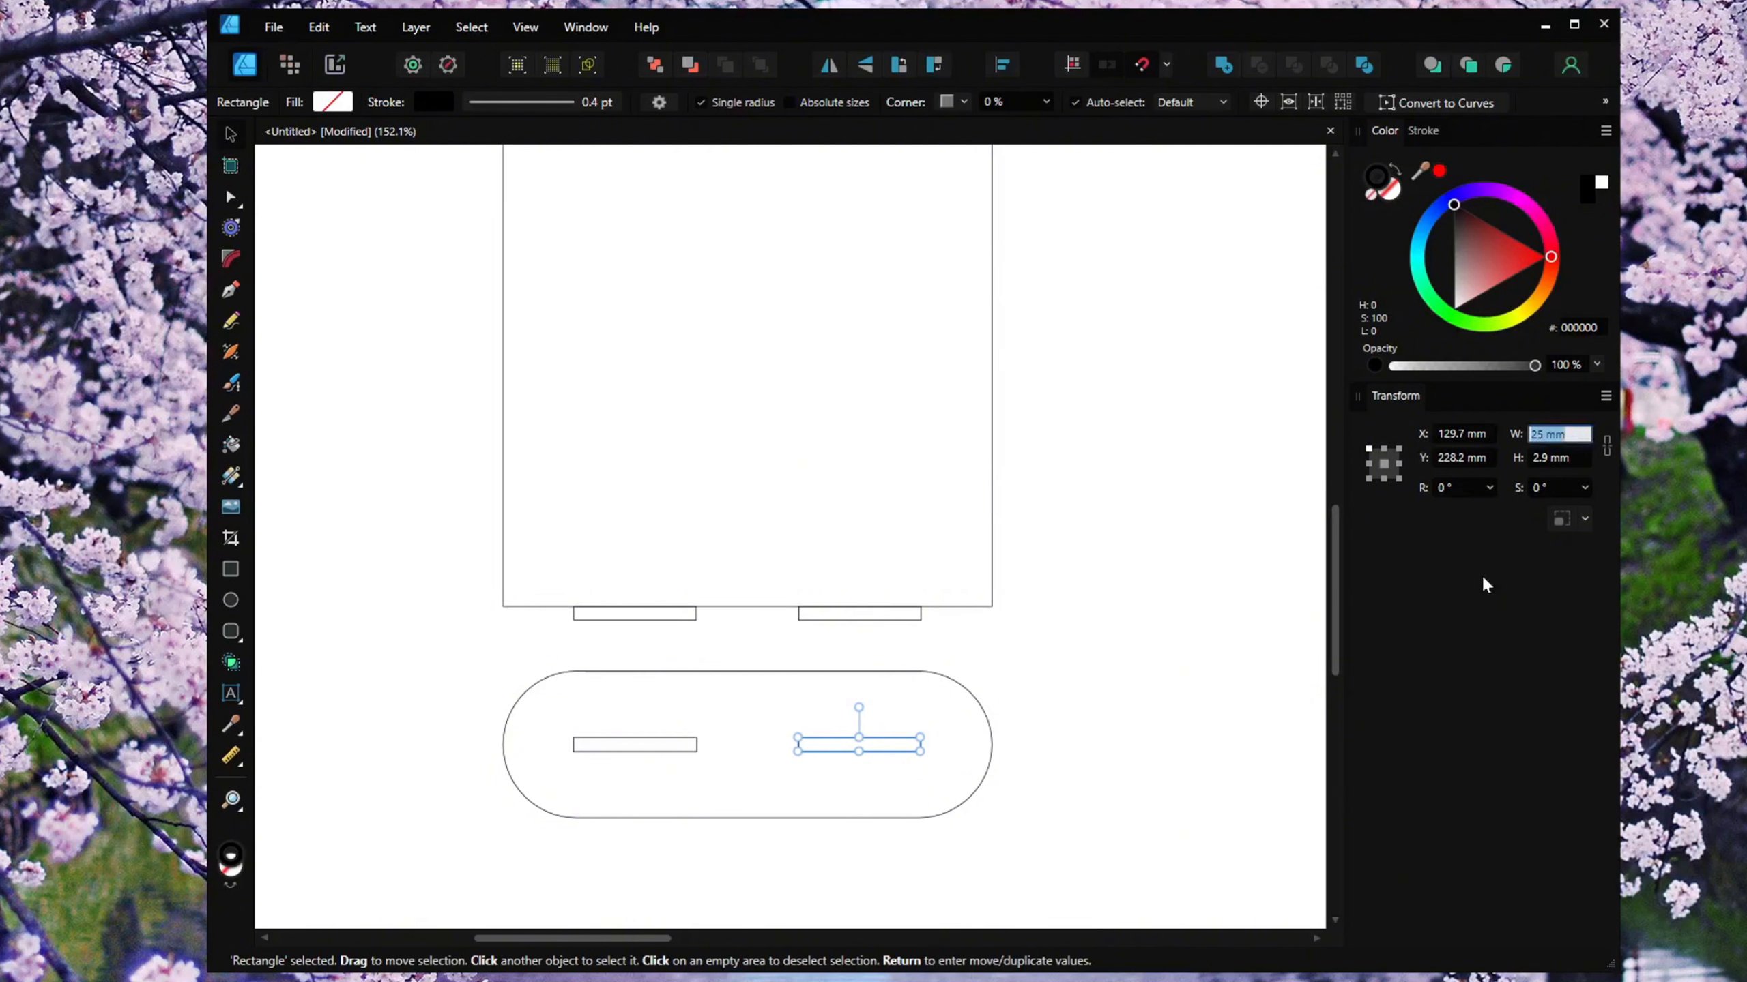
pyautogui.write('25.2')
pyautogui.press('Return')
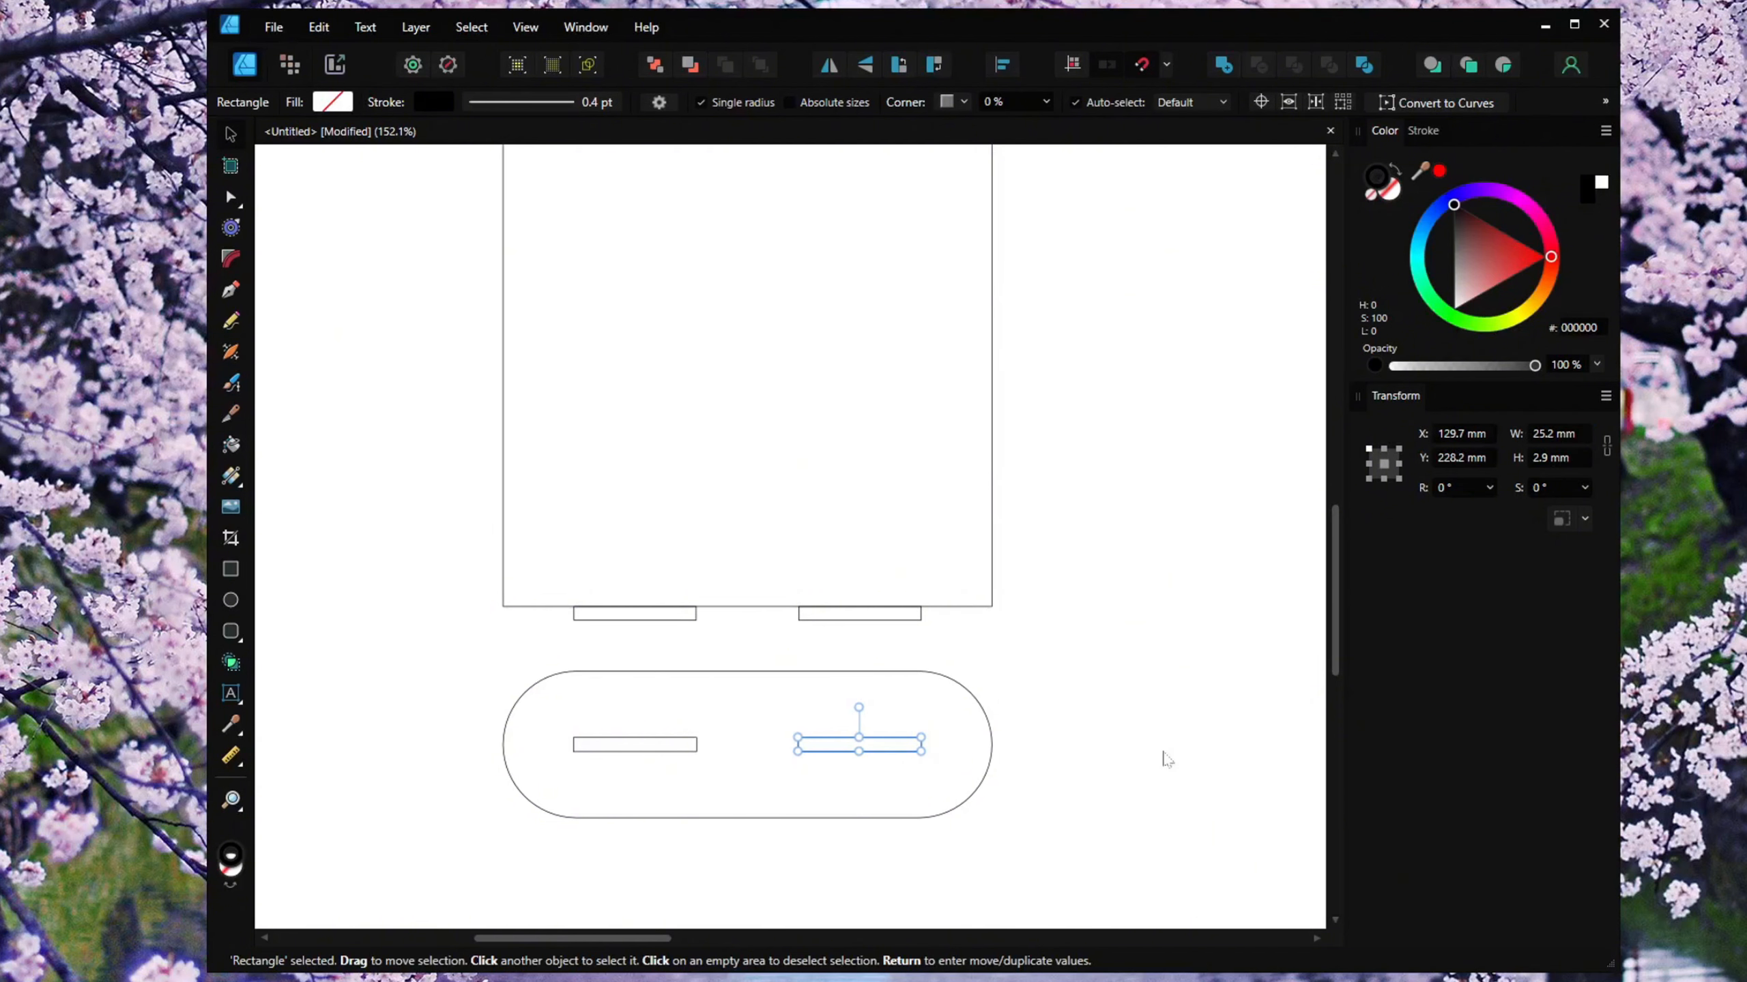
# Merge the left and right bottom tabs into the arched panel with the Add boolean operation.
pyautogui.click(1157, 654)
pyautogui.scroll(-2, 1155, 648)
pyautogui.moveTo(1155, 648); pyautogui.dragTo(1002, 725)
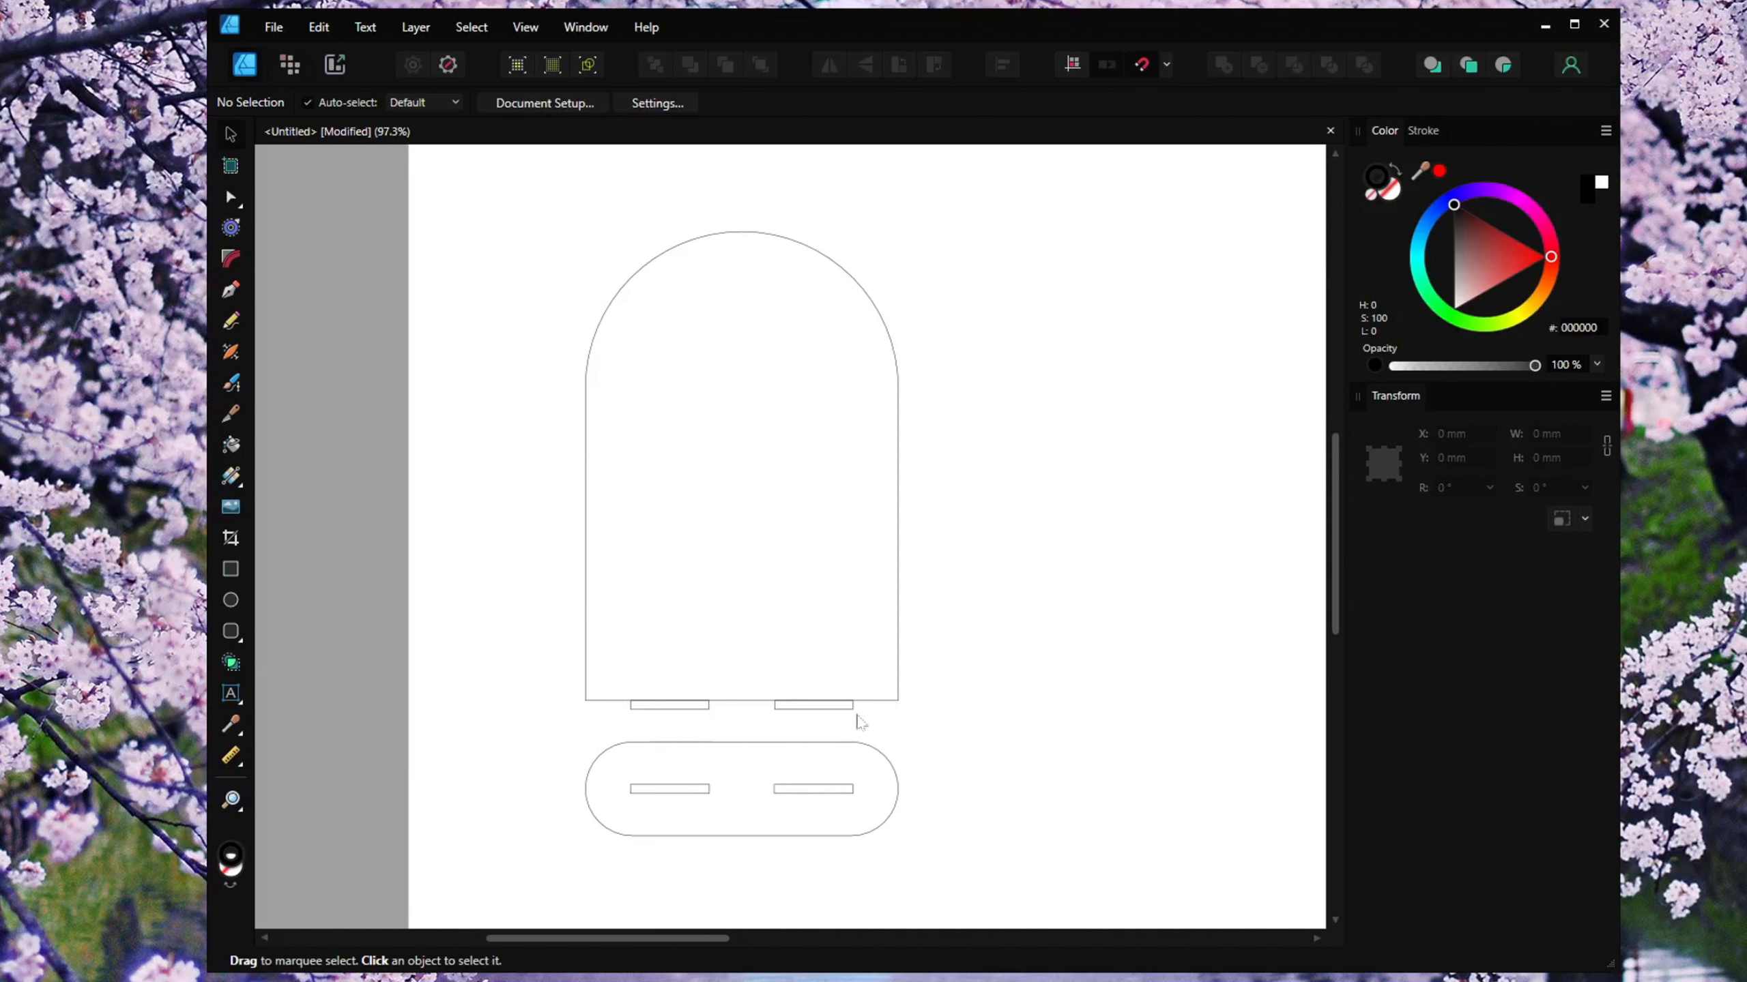
pyautogui.click(666, 707)
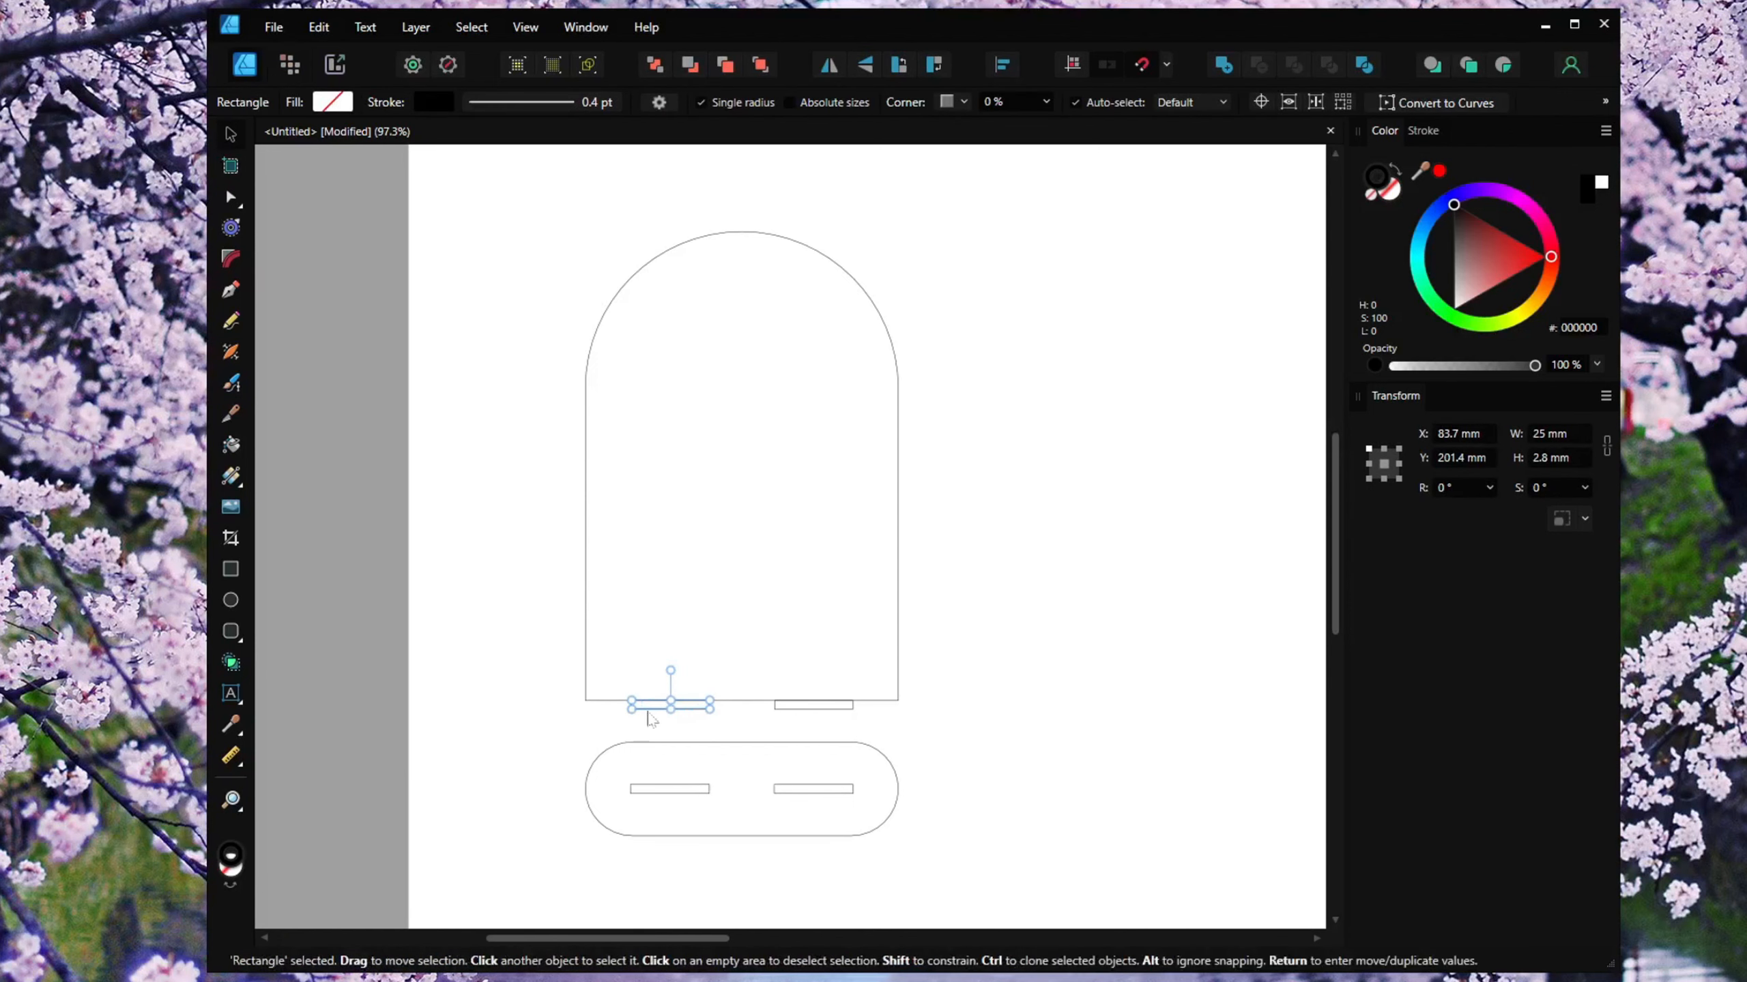
pyautogui.keyDown('shift'); pyautogui.click(586, 660); pyautogui.keyUp('shift')
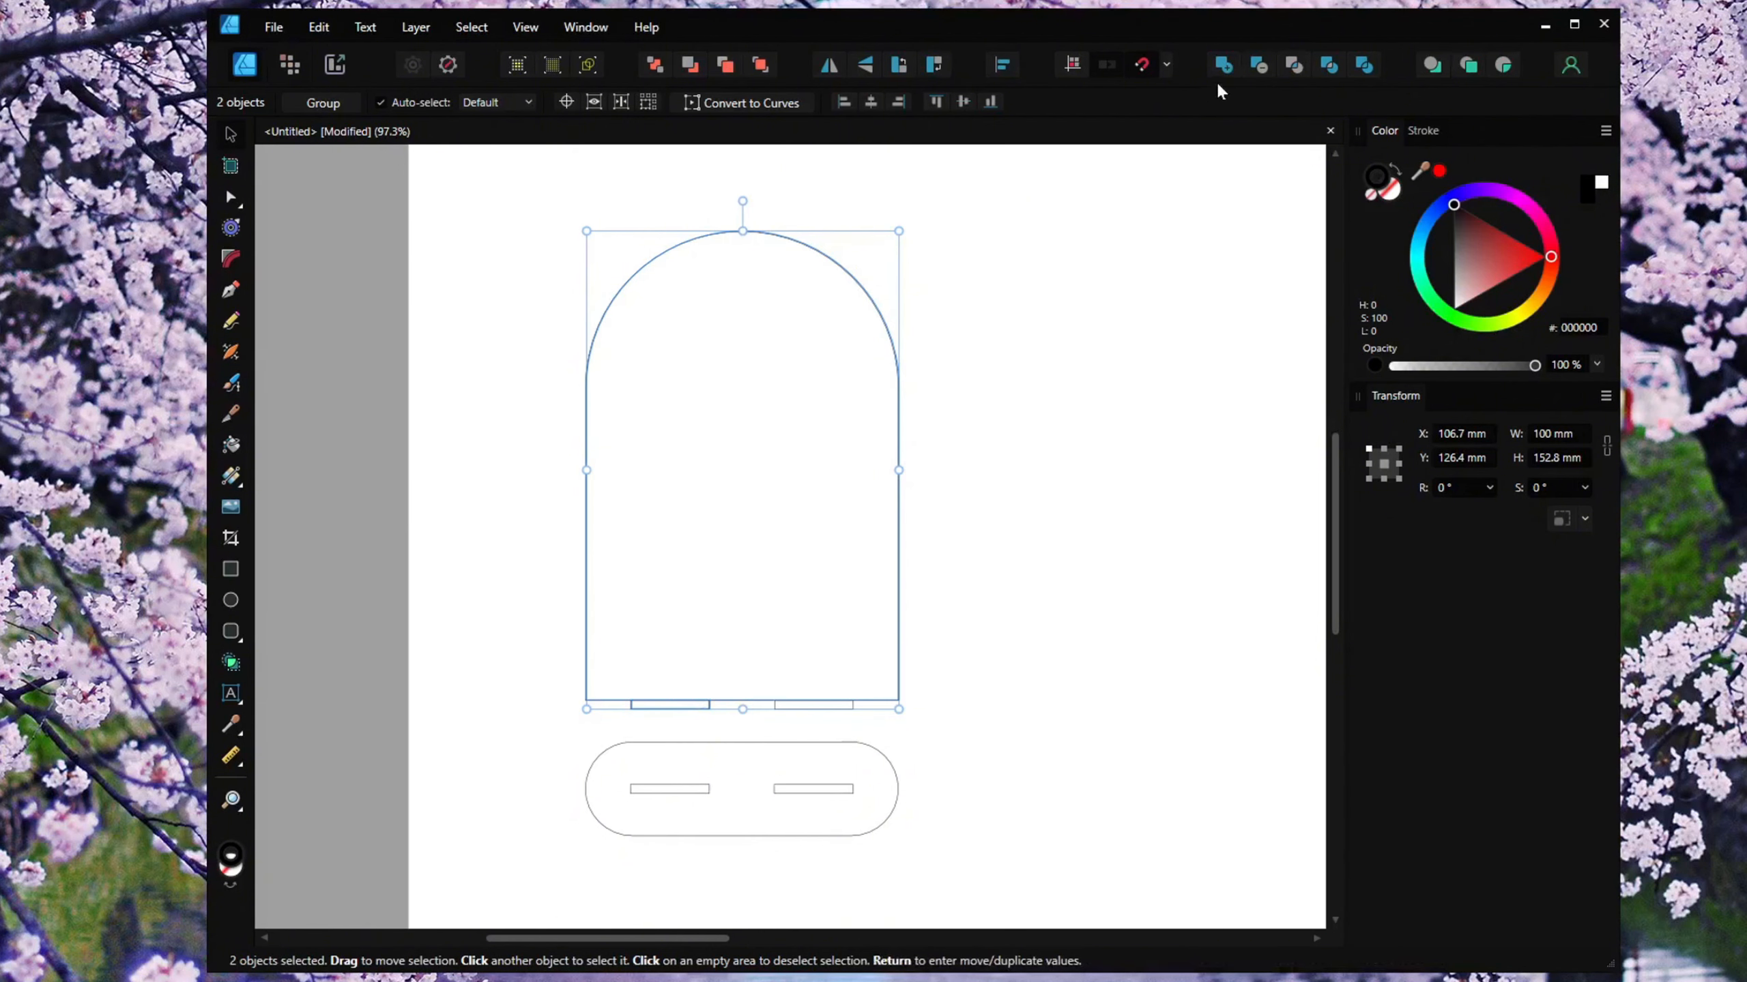
pyautogui.click(1225, 65)
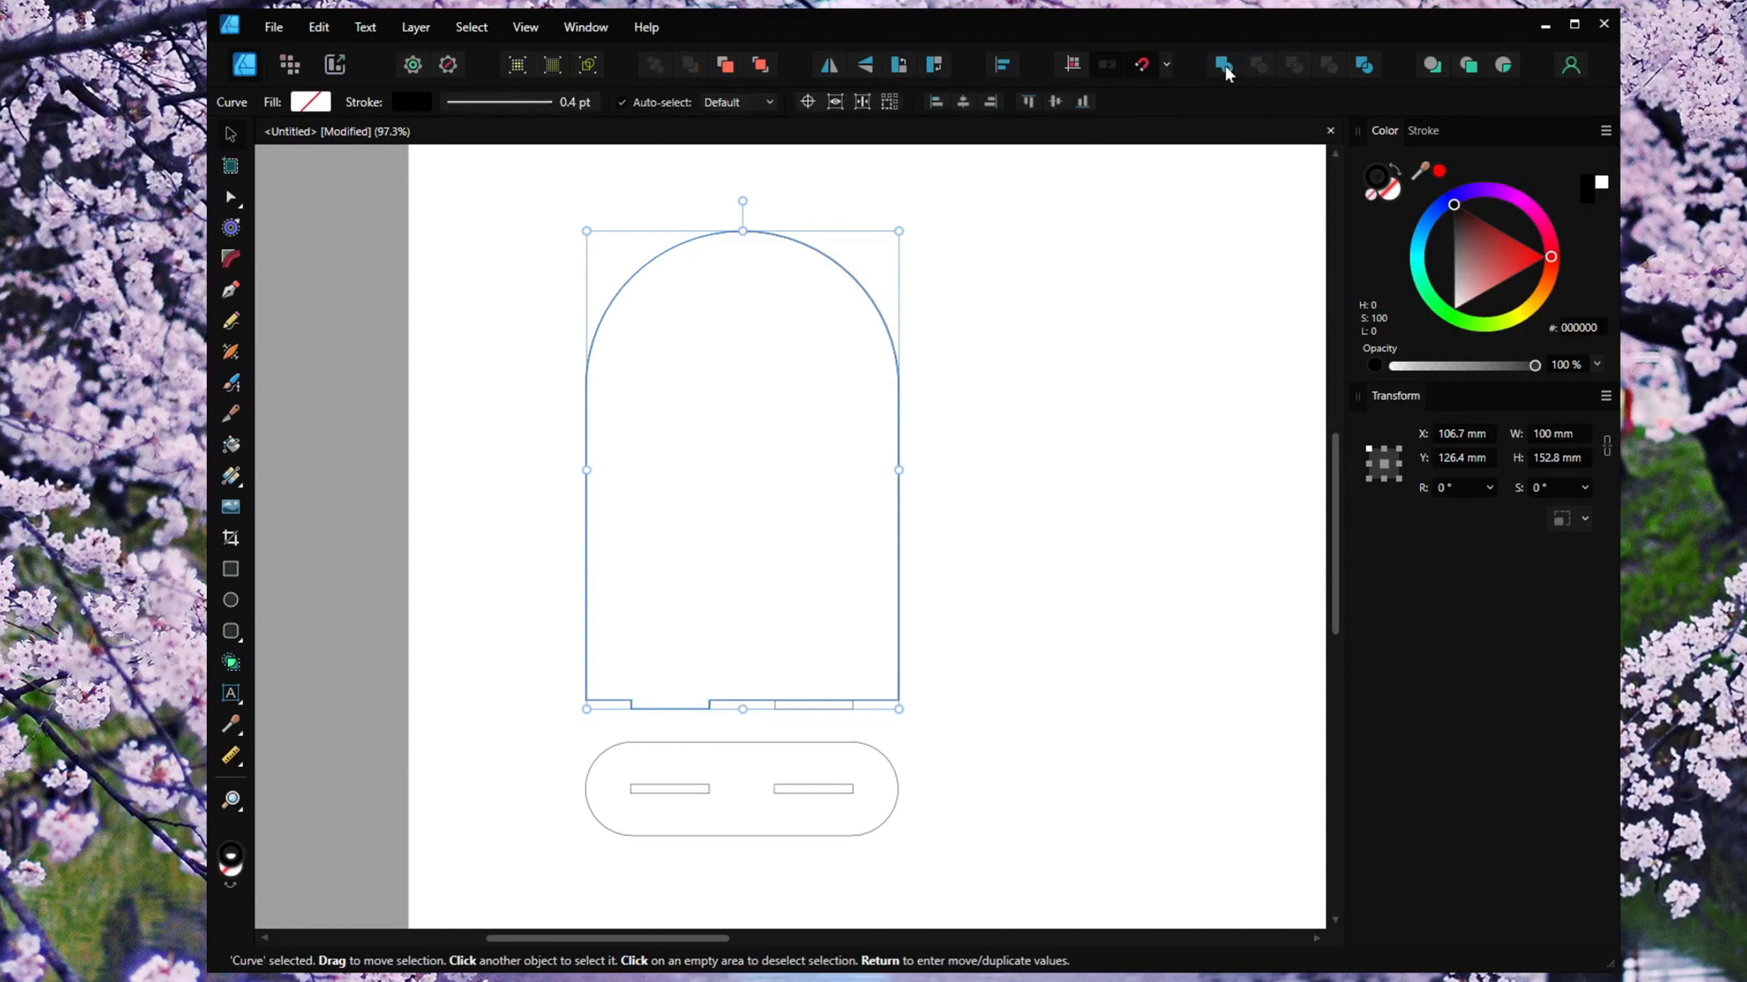
pyautogui.click(1119, 491)
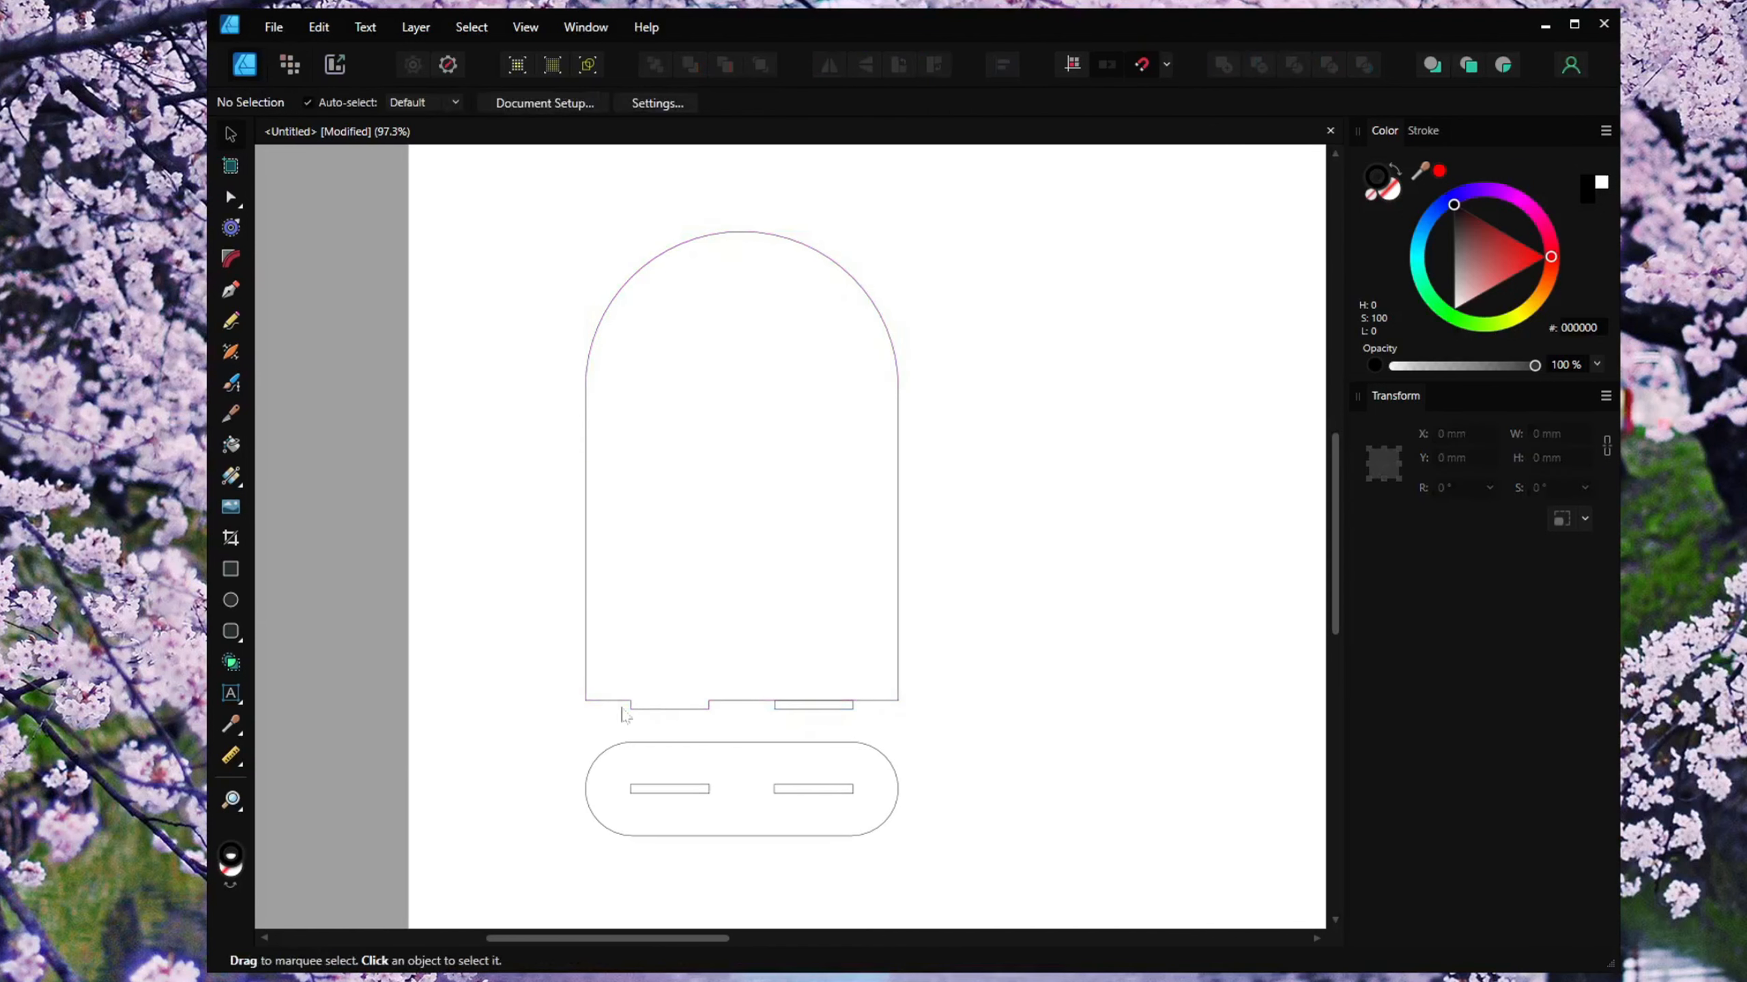
pyautogui.click(848, 709)
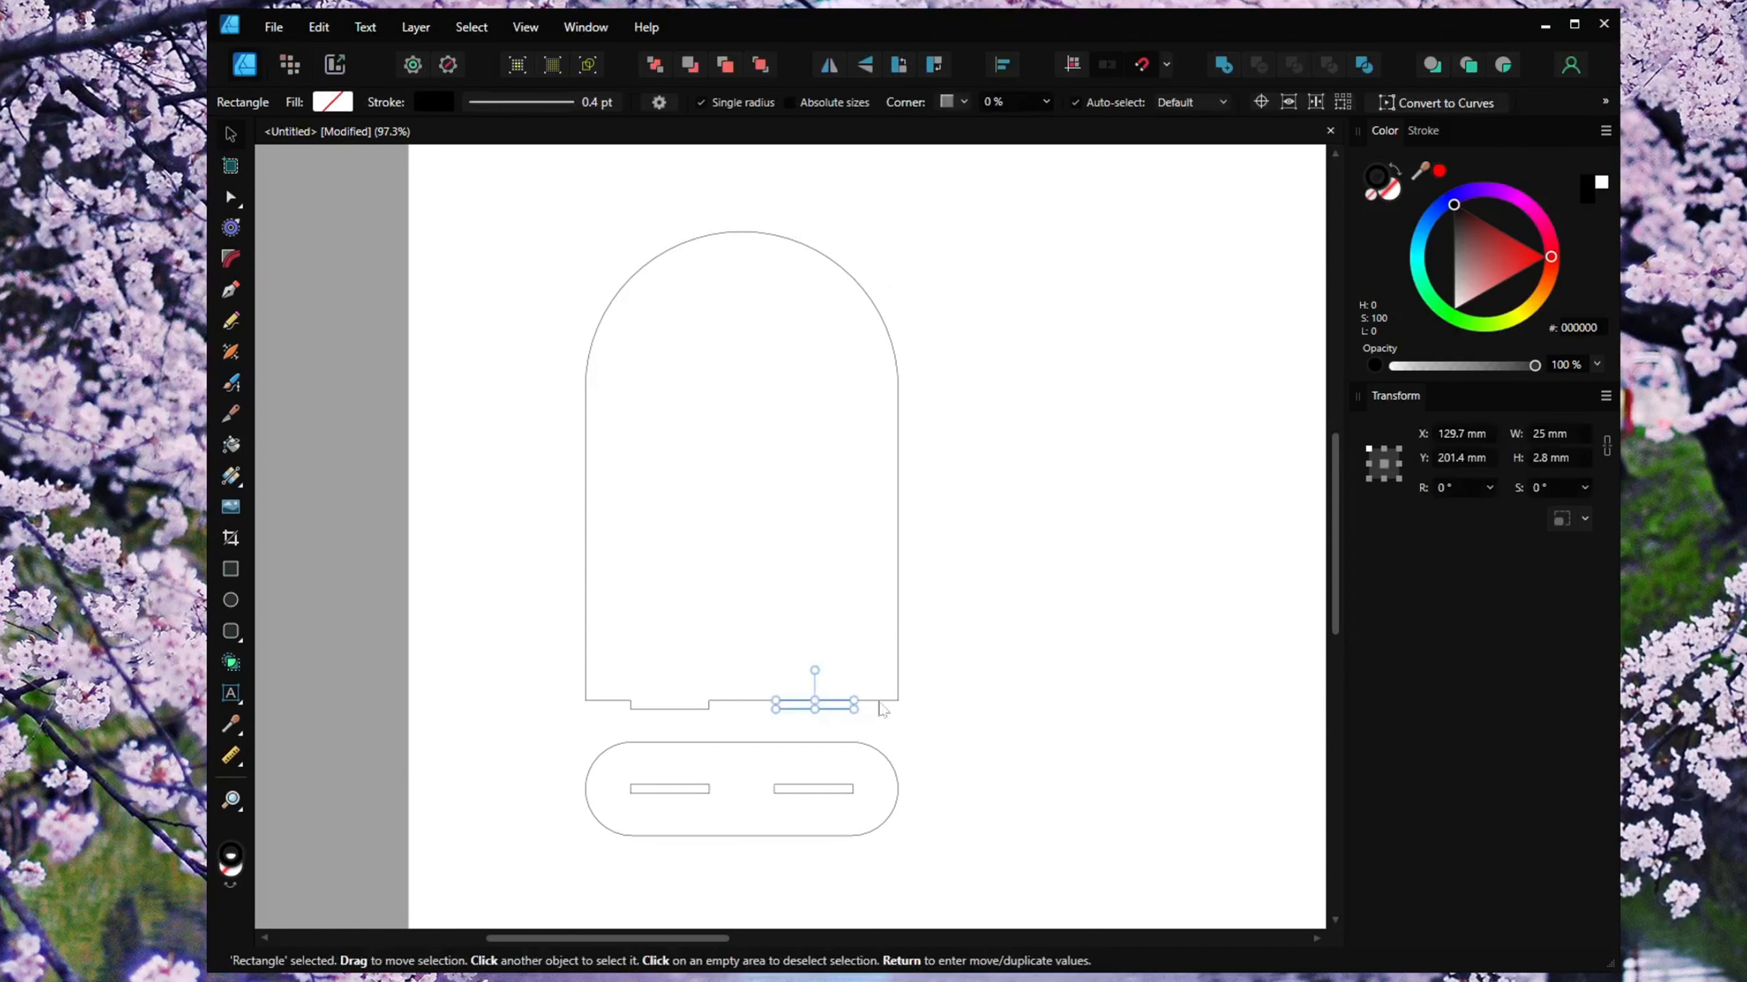
pyautogui.keyDown('shift'); pyautogui.click(880, 702); pyautogui.keyUp('shift')
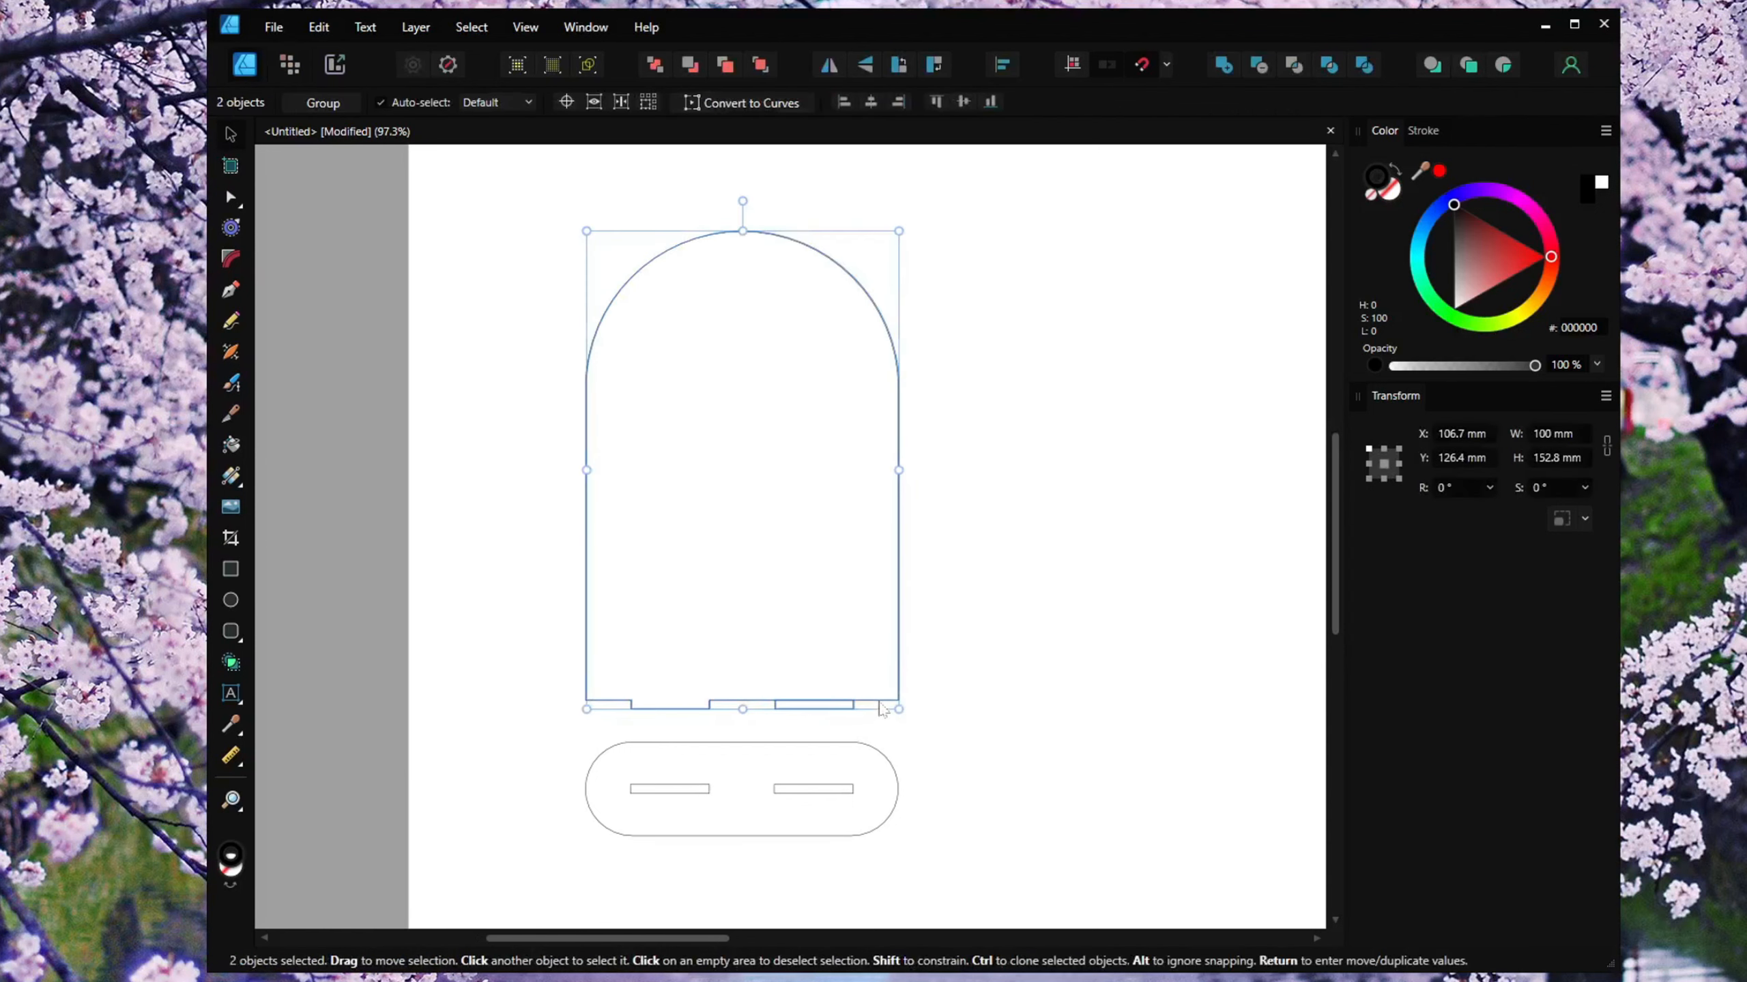
pyautogui.click(1225, 65)
pyautogui.click(1121, 495)
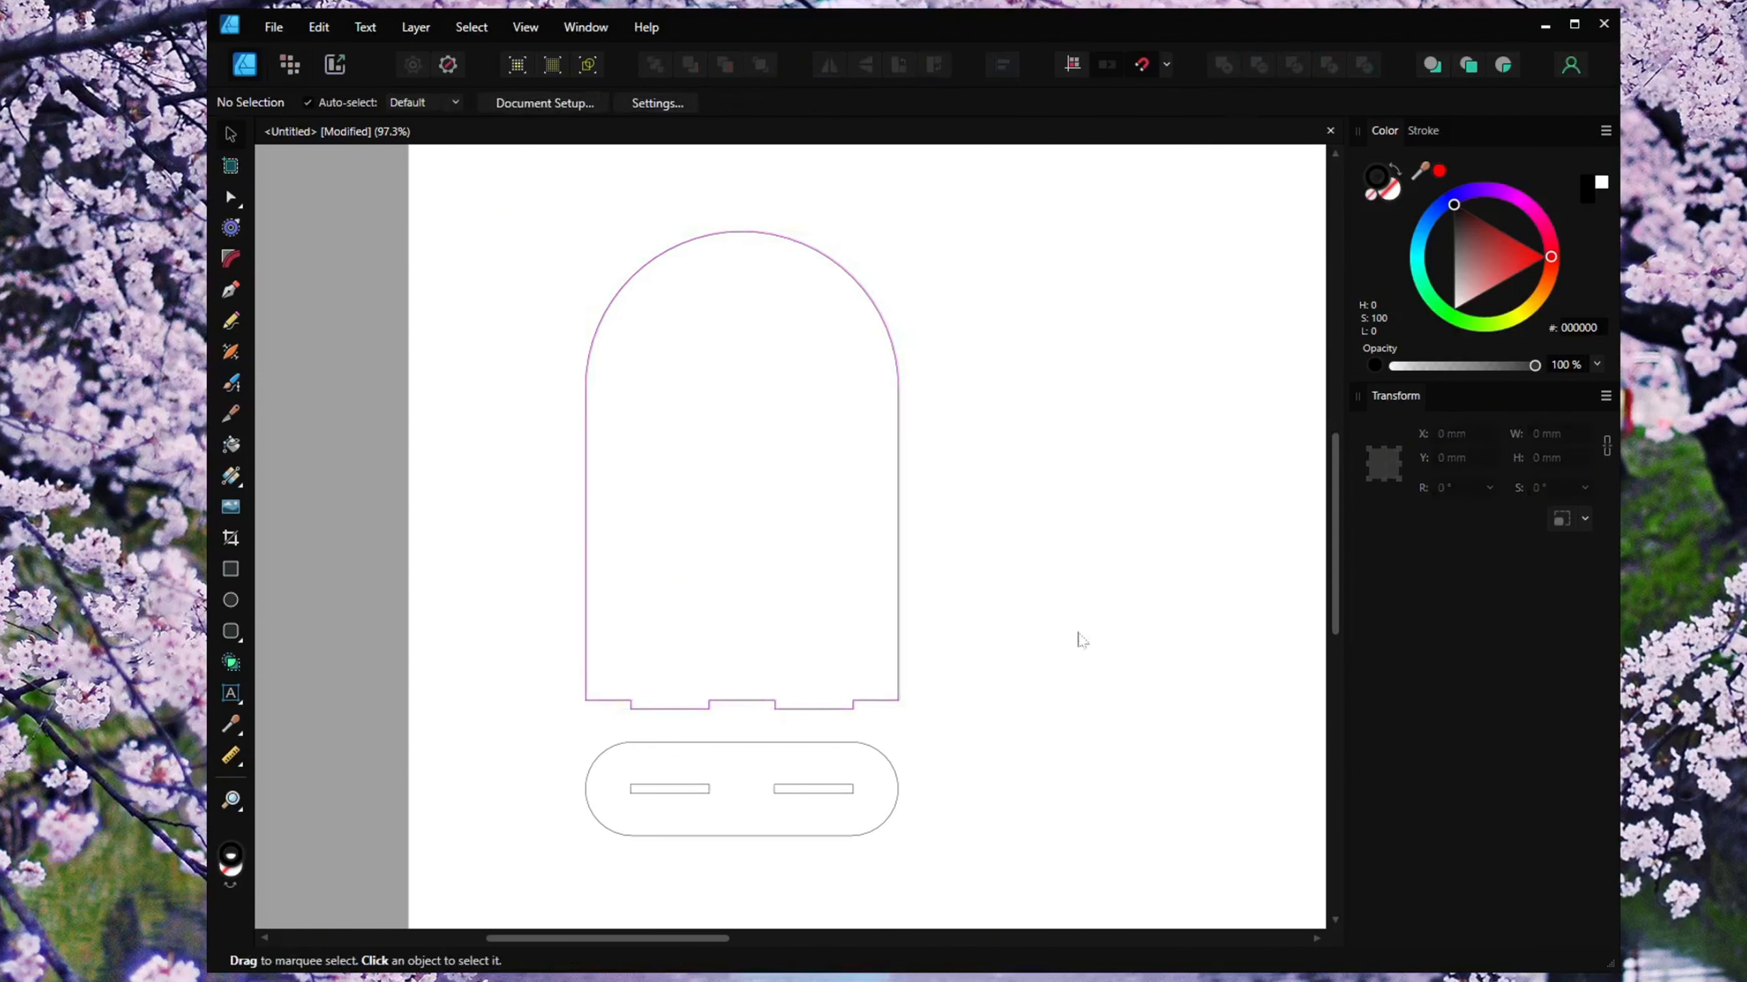
# Draw a QR code about 77 mm square to the right of the arched panel with the QR Code Tool.
pyautogui.moveTo(1078, 633); pyautogui.dragTo(988, 635)
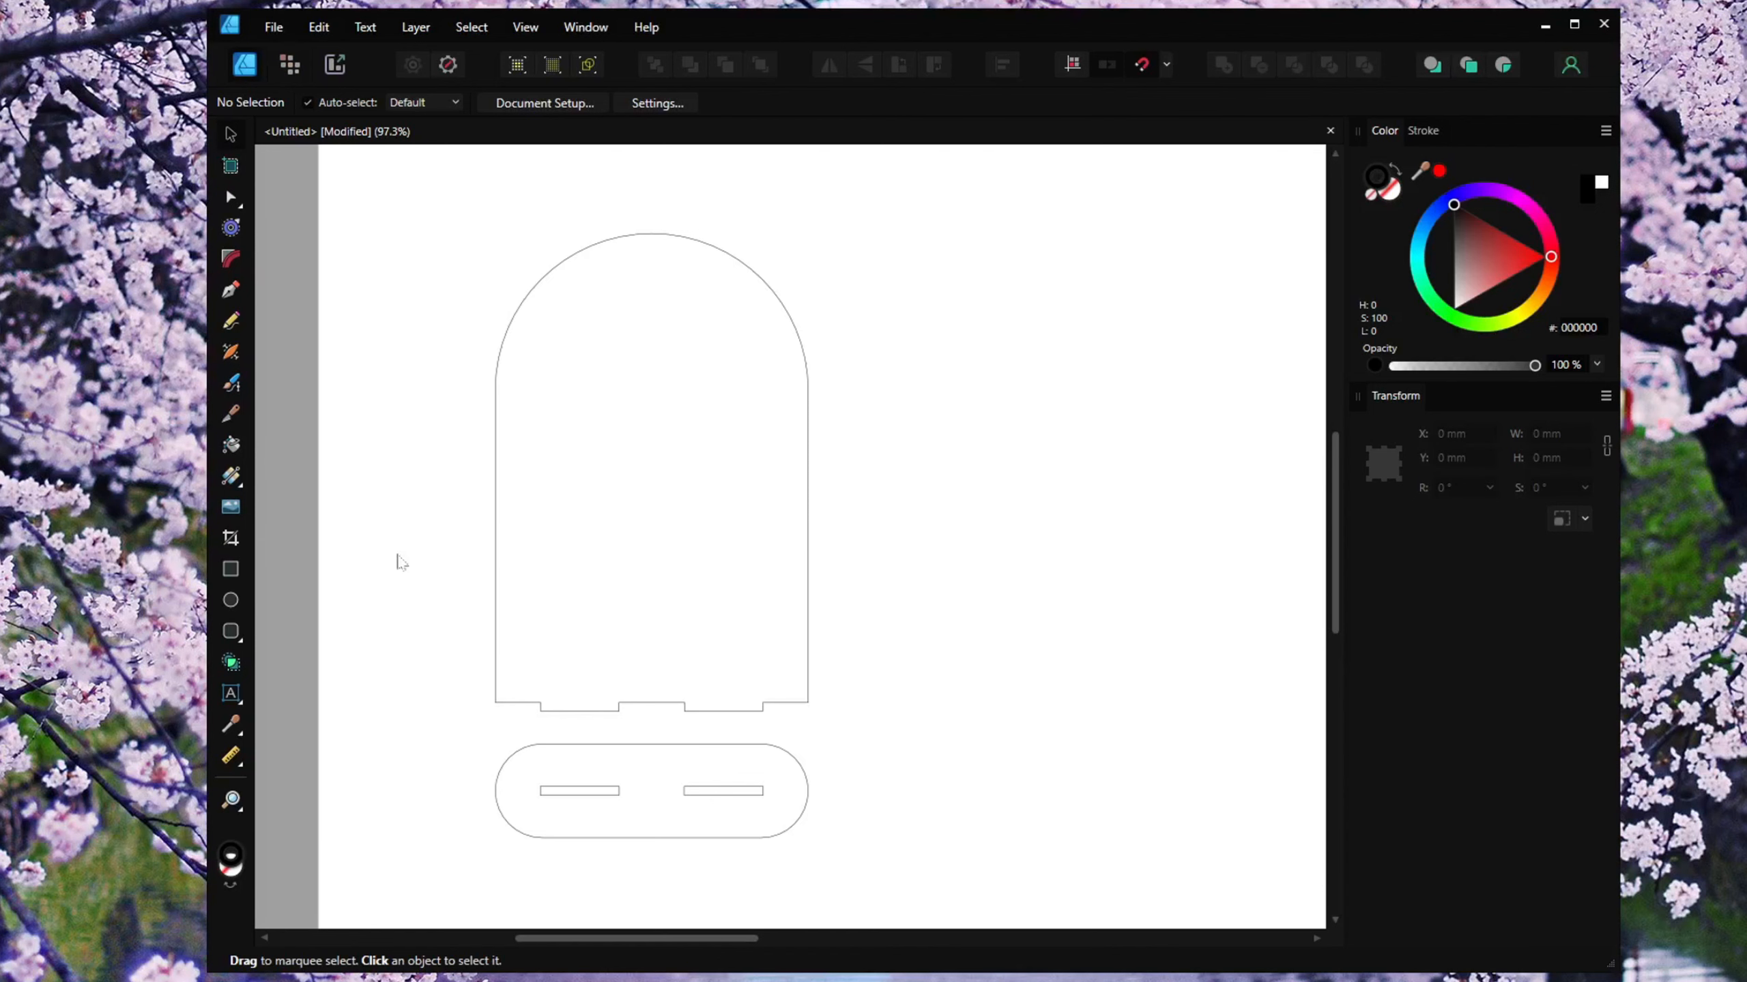
pyautogui.click(242, 647)
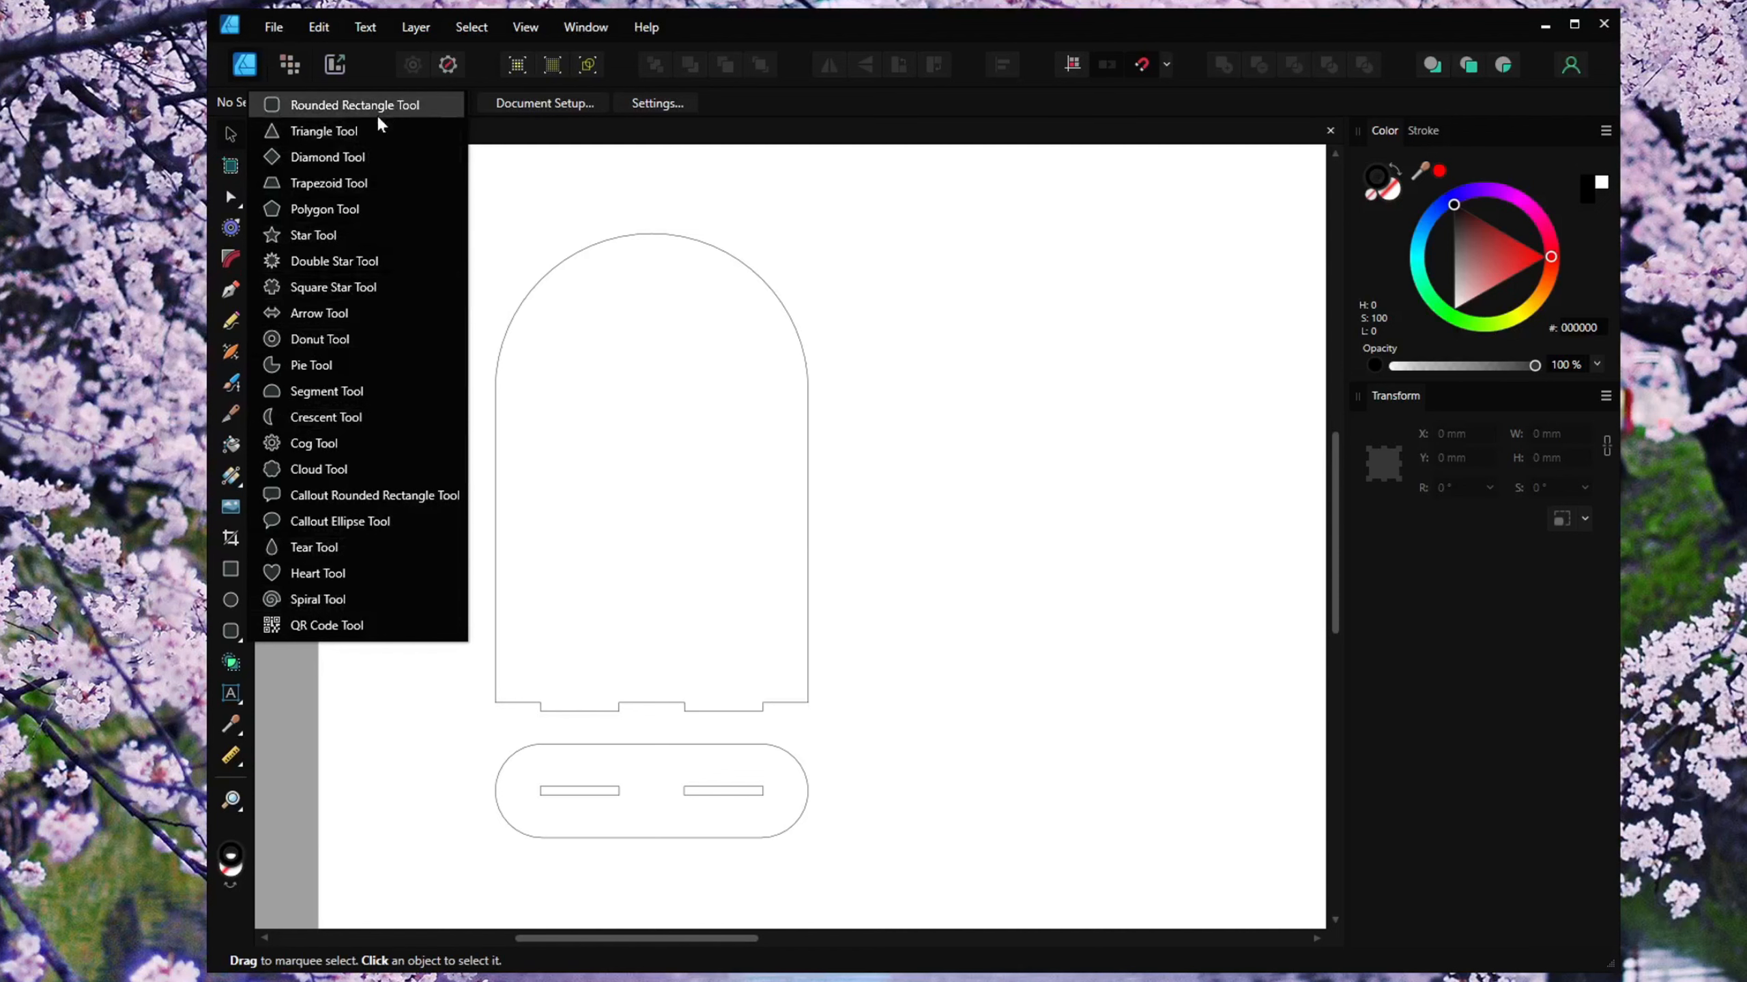
pyautogui.click(322, 628)
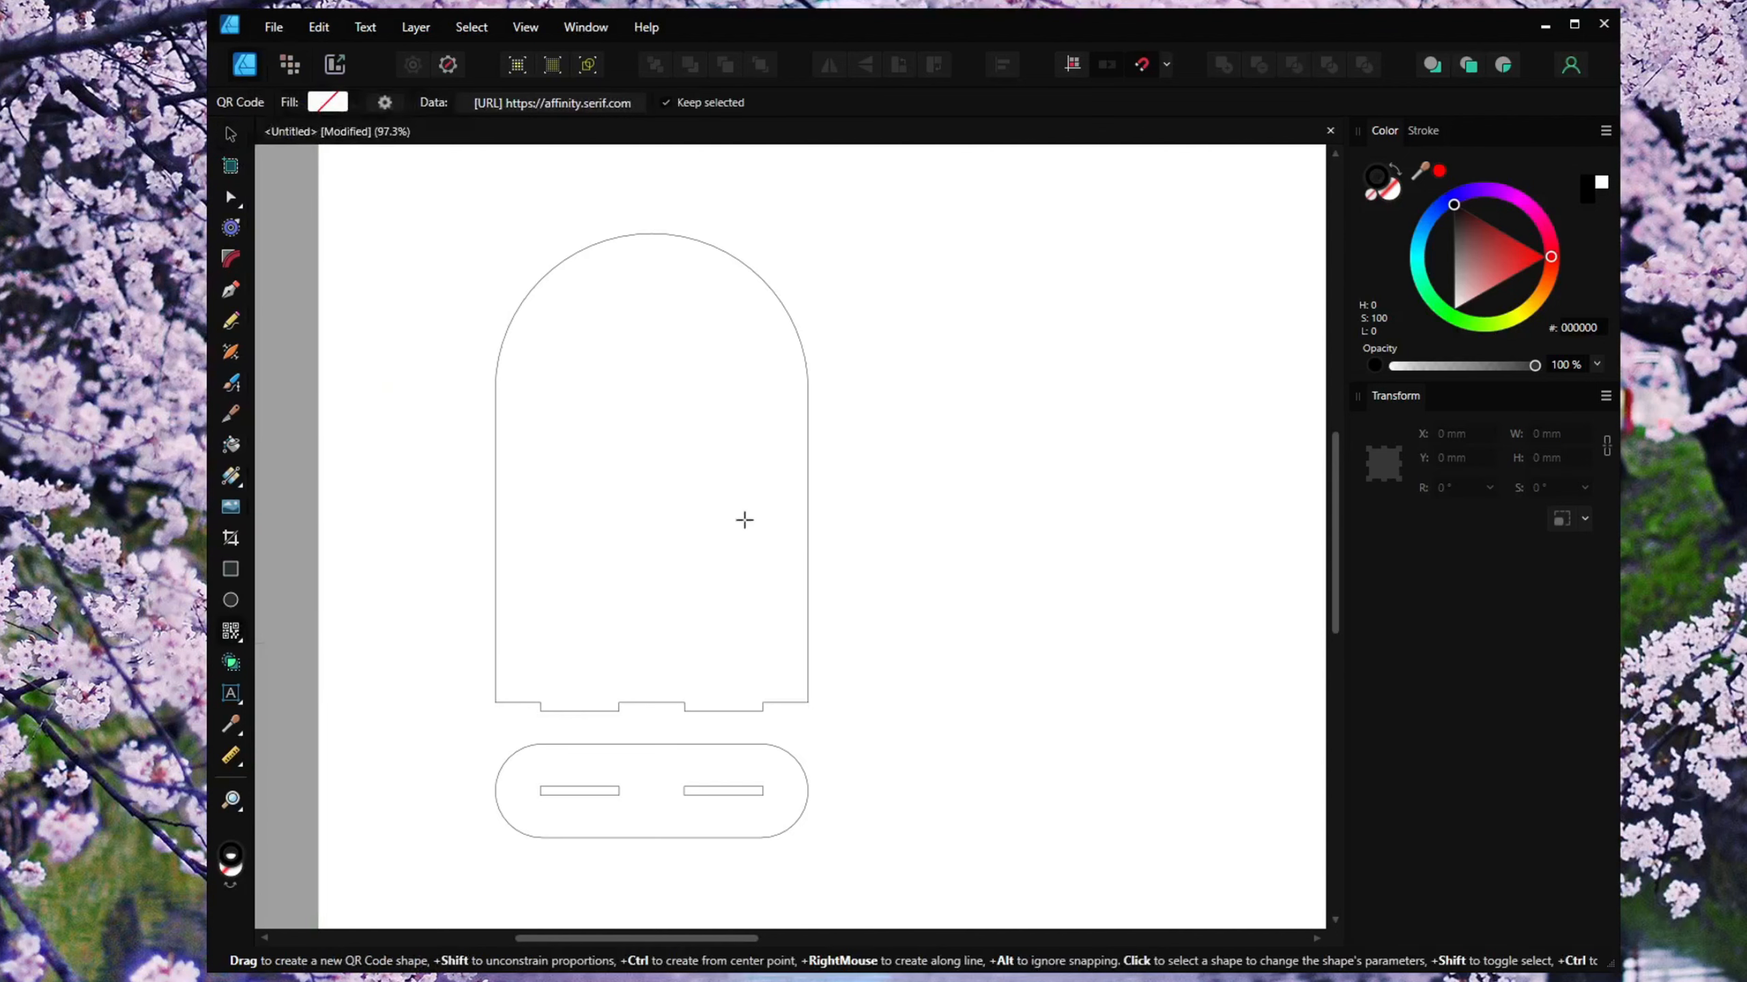
pyautogui.moveTo(866, 414); pyautogui.dragTo(1116, 647)
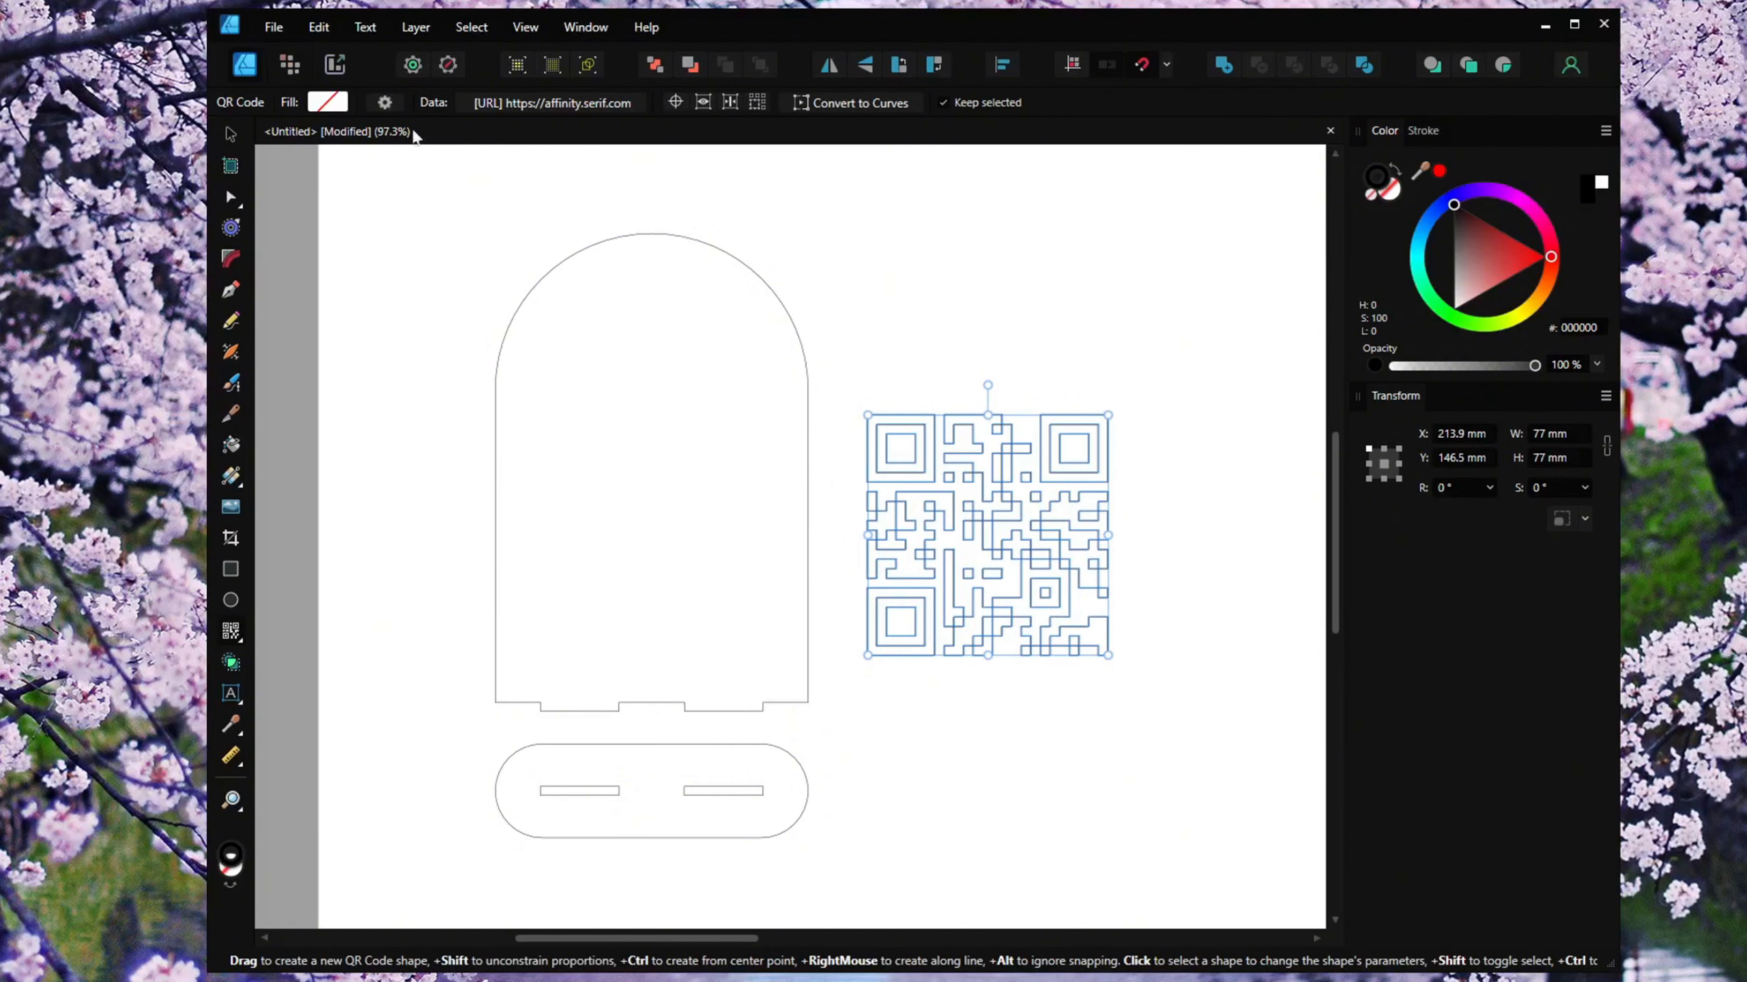
pyautogui.click(327, 102)
pyautogui.moveTo(285, 274); pyautogui.dragTo(172, 306)
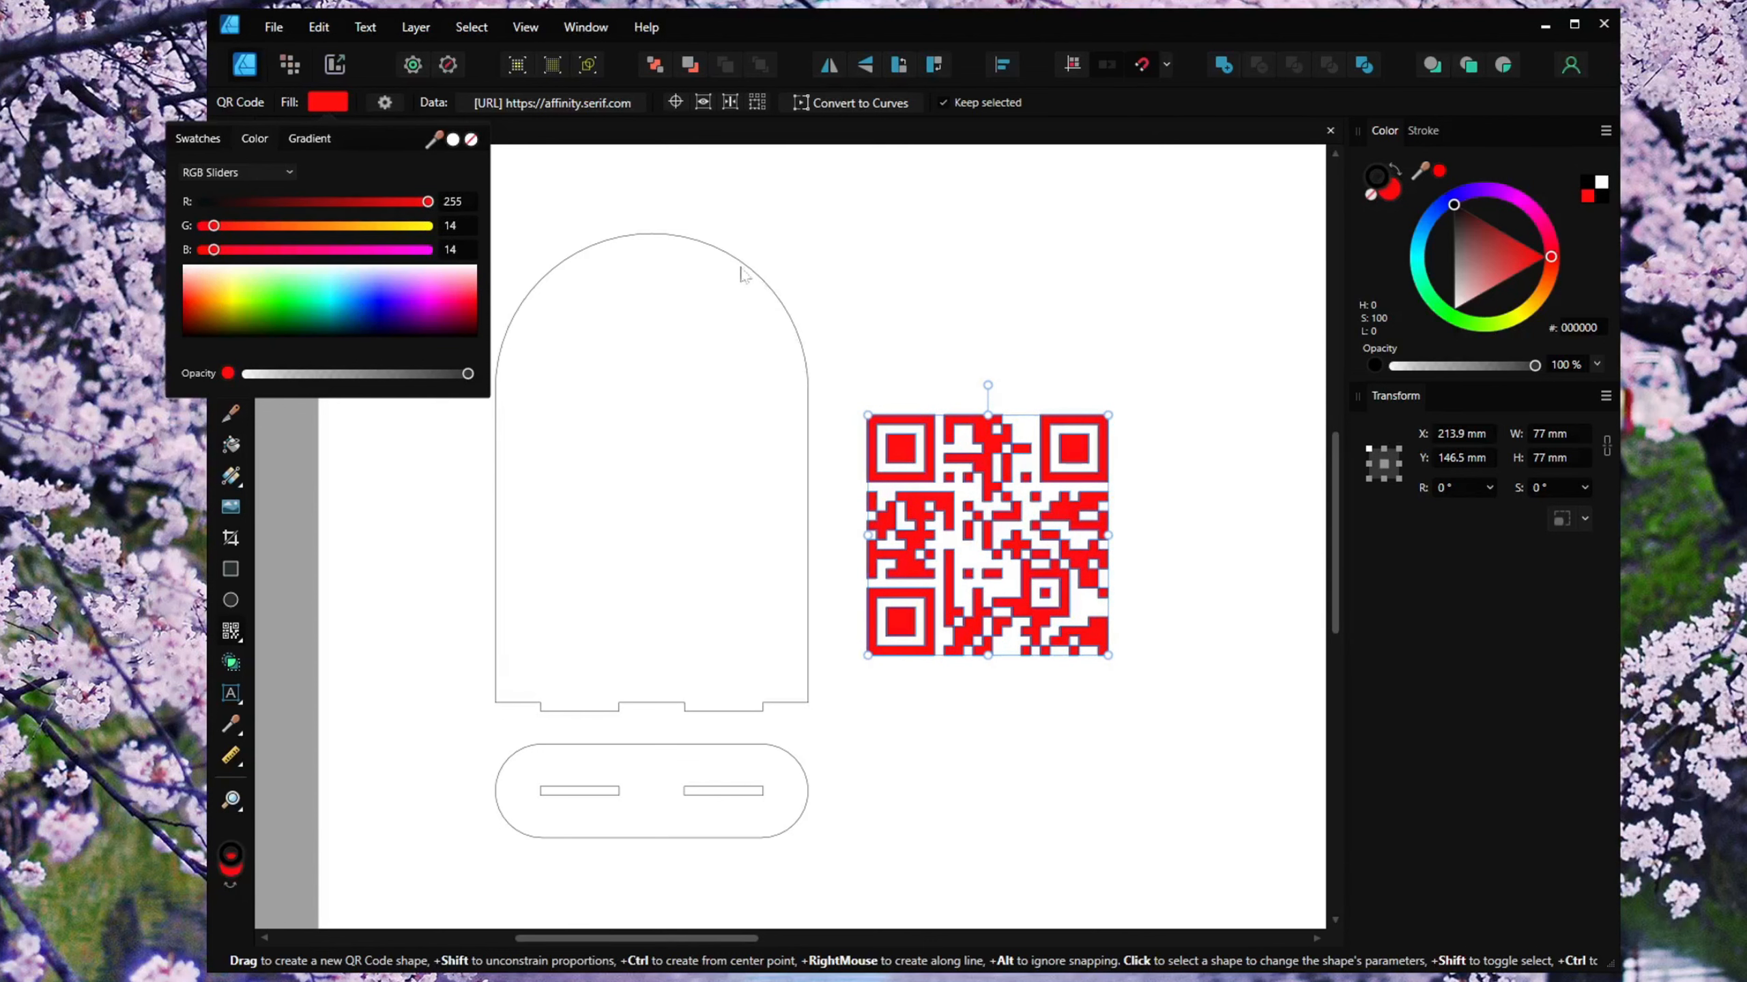
pyautogui.click(565, 109)
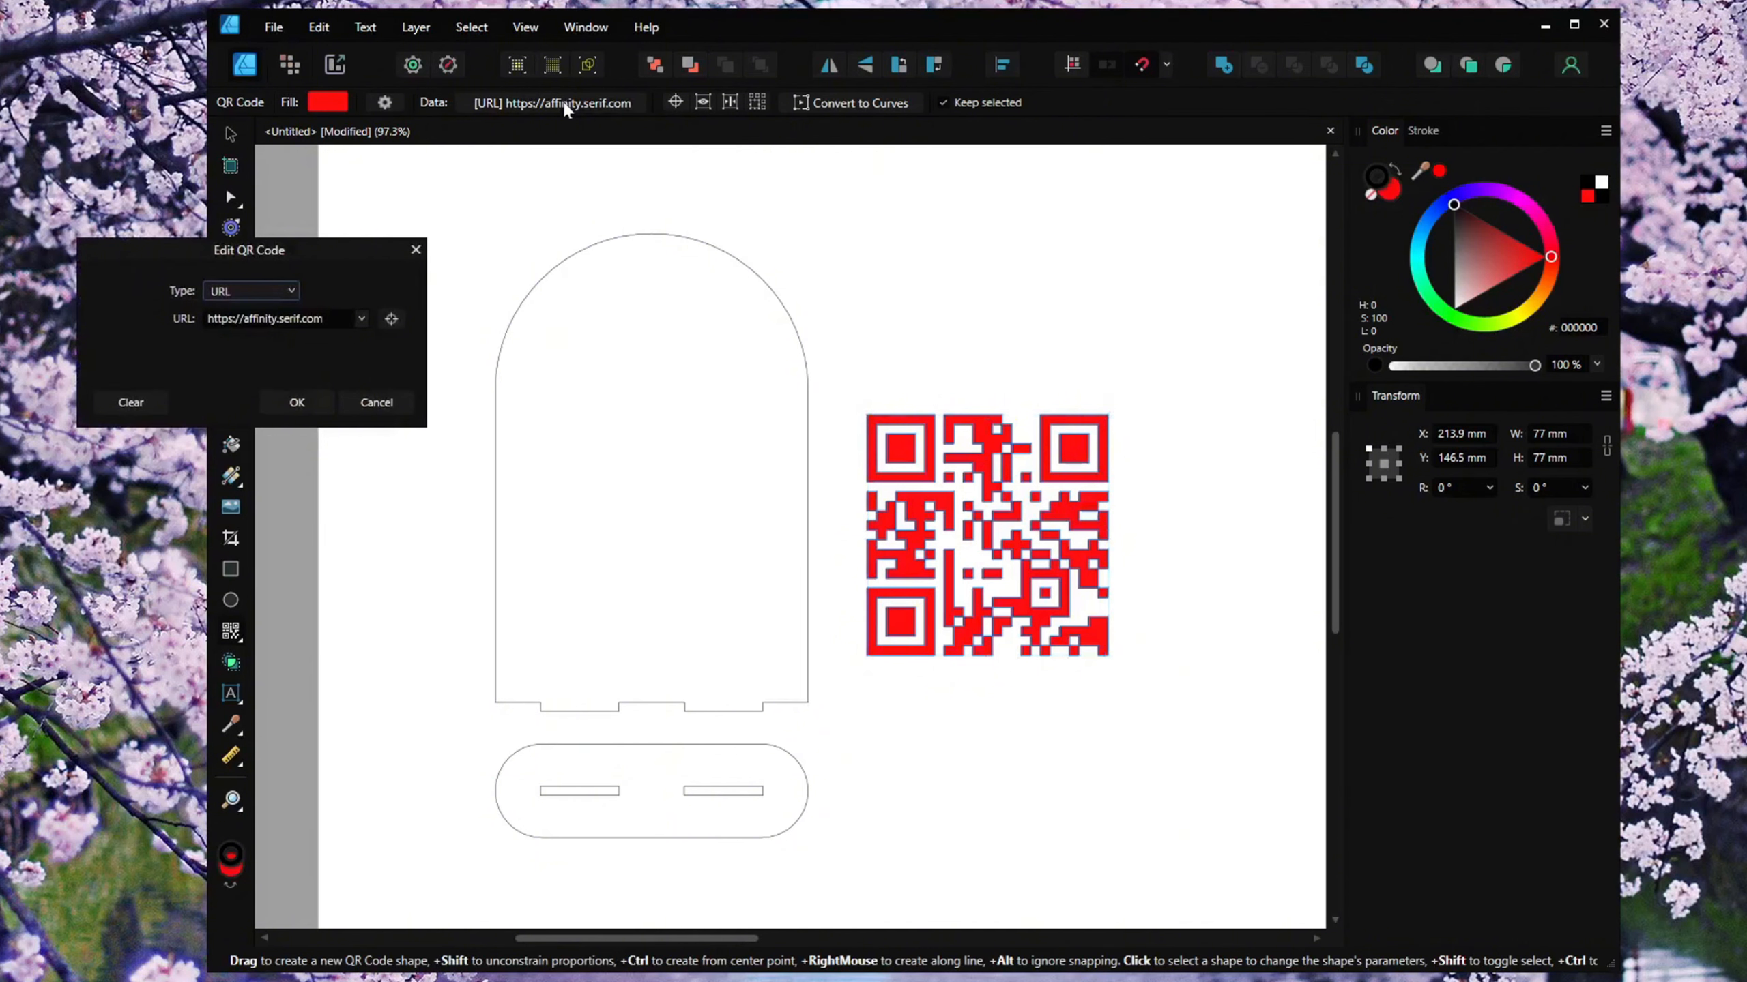
pyautogui.click(320, 319)
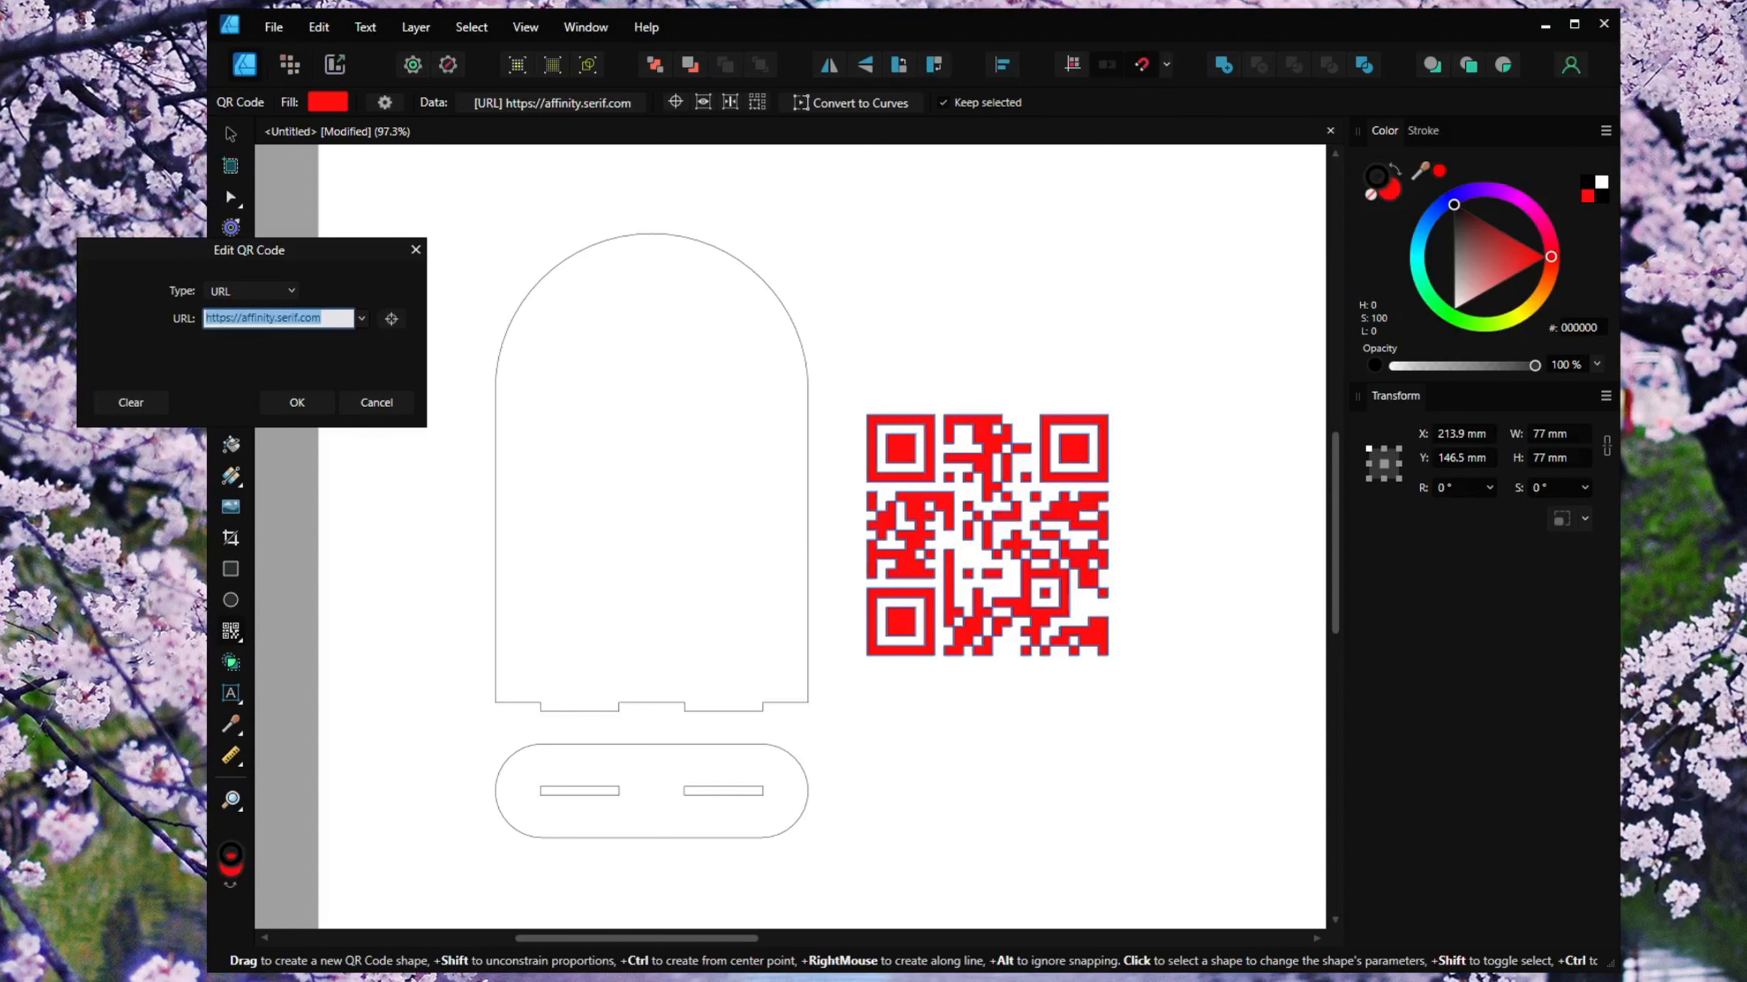
pyautogui.write('www')
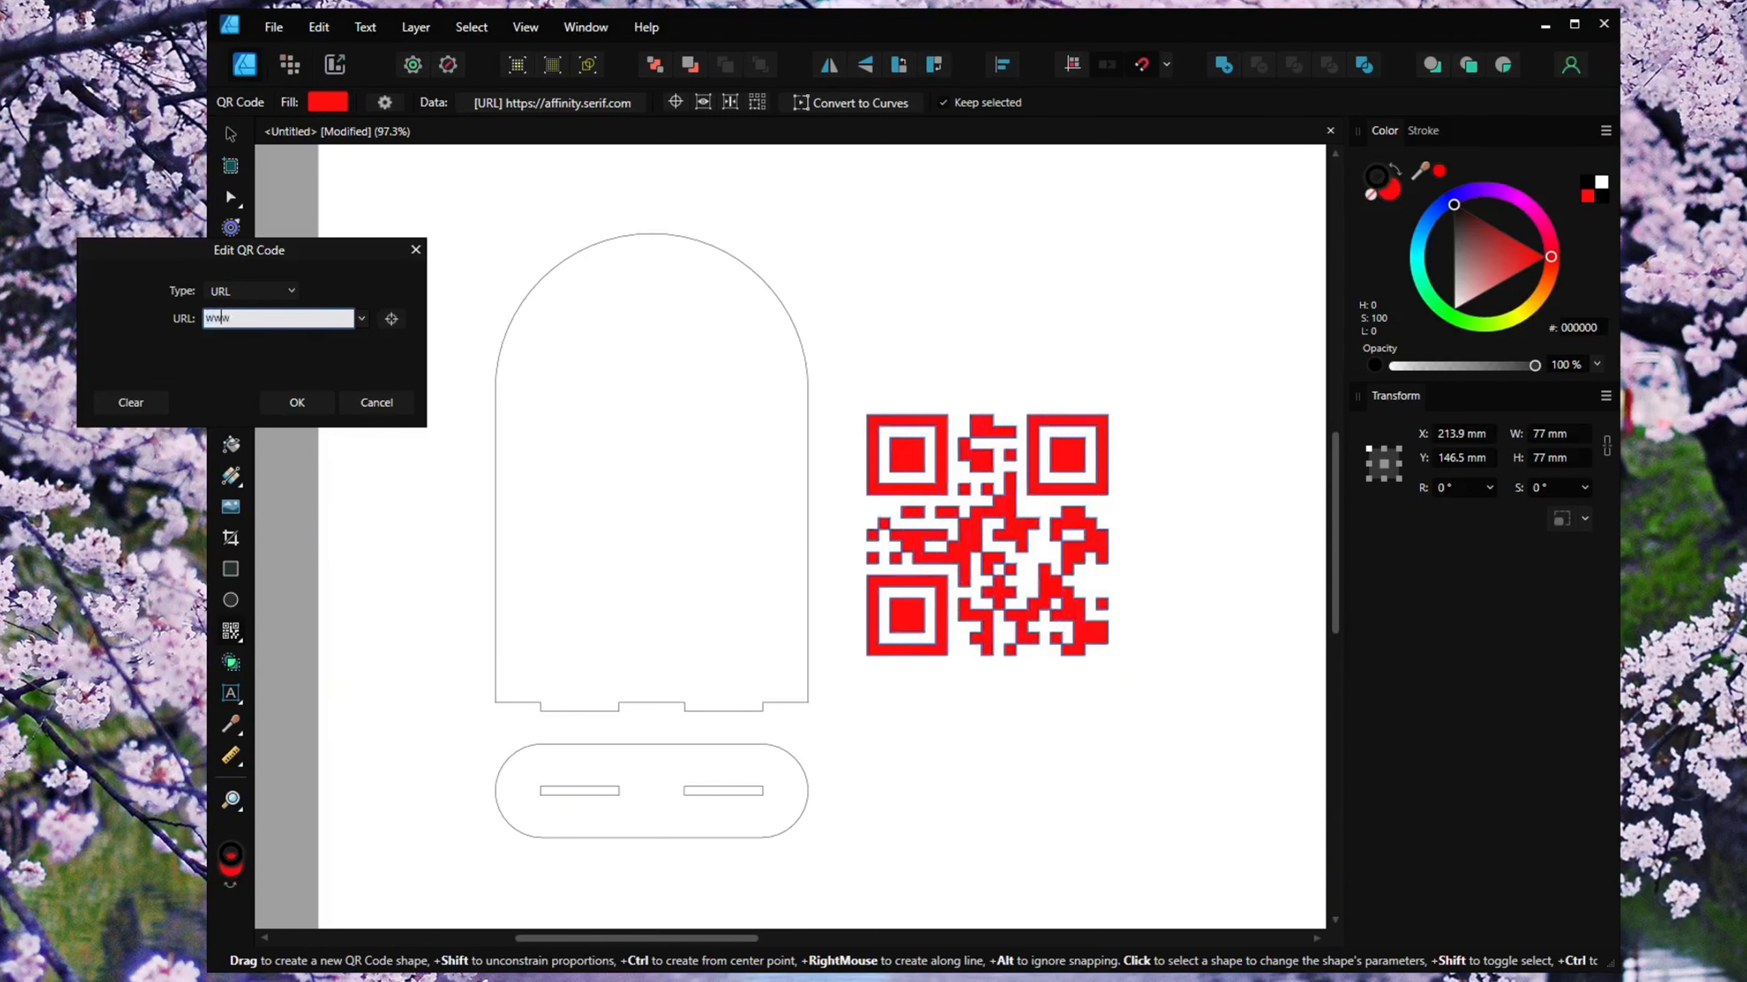
pyautogui.write('.kazzu')
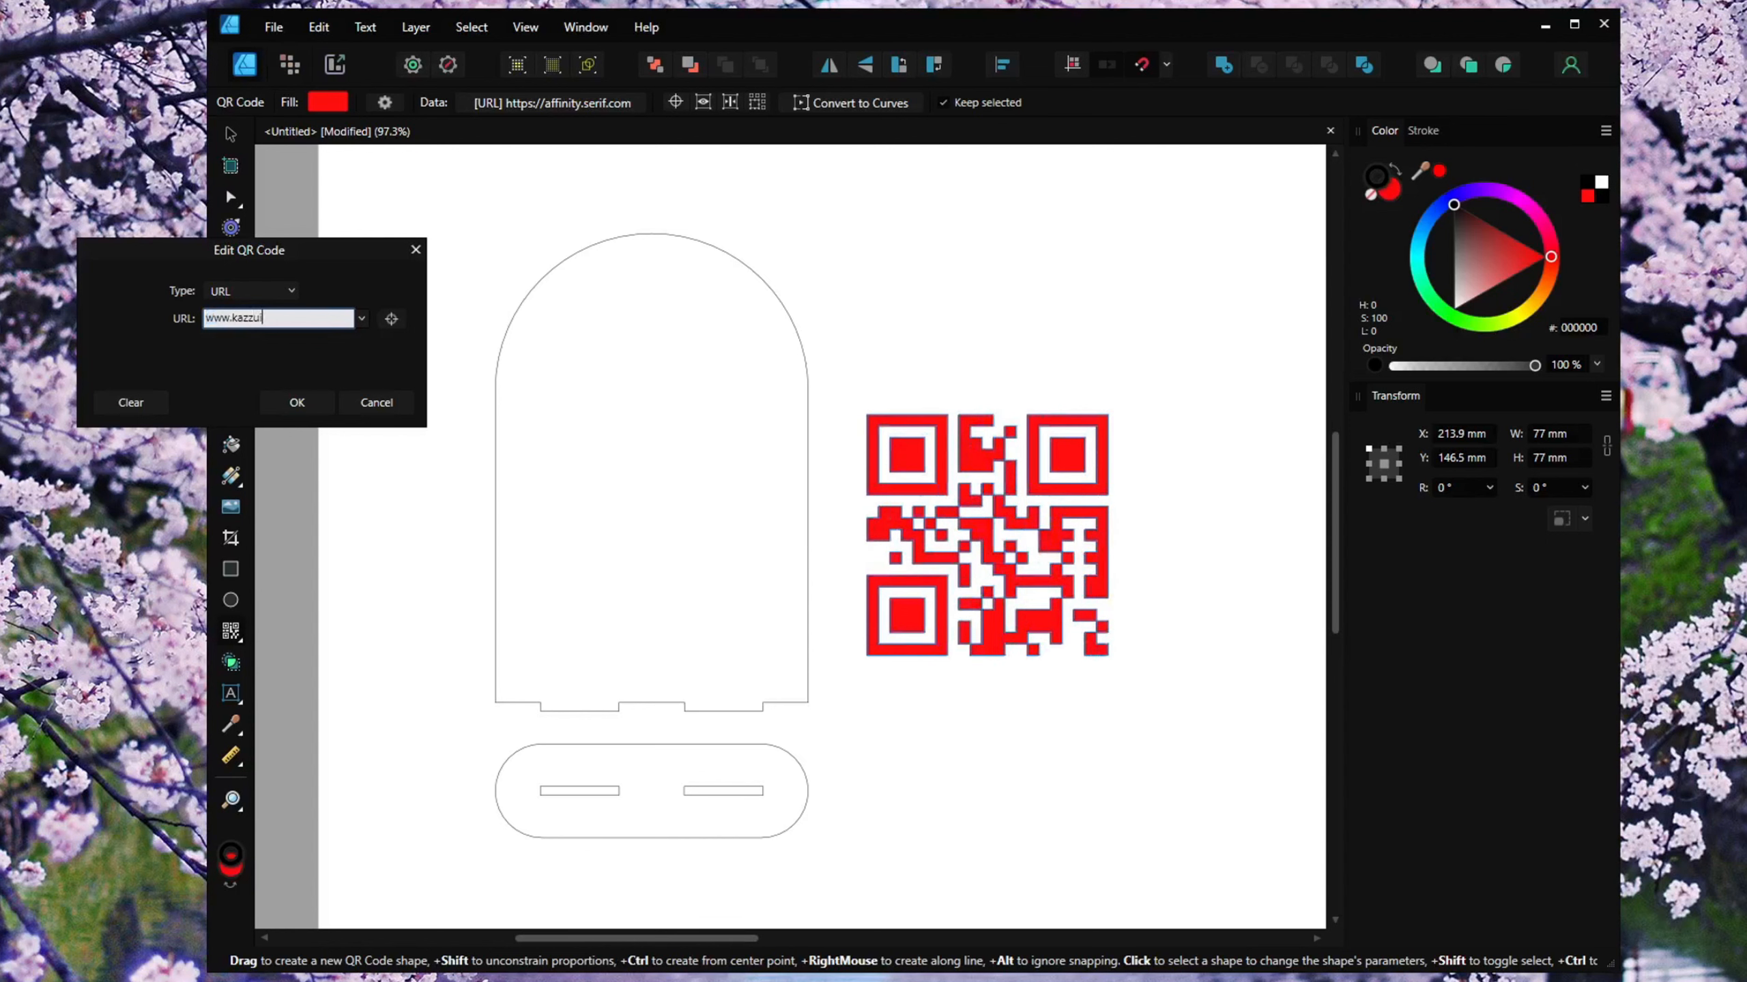
pyautogui.write('i.com')
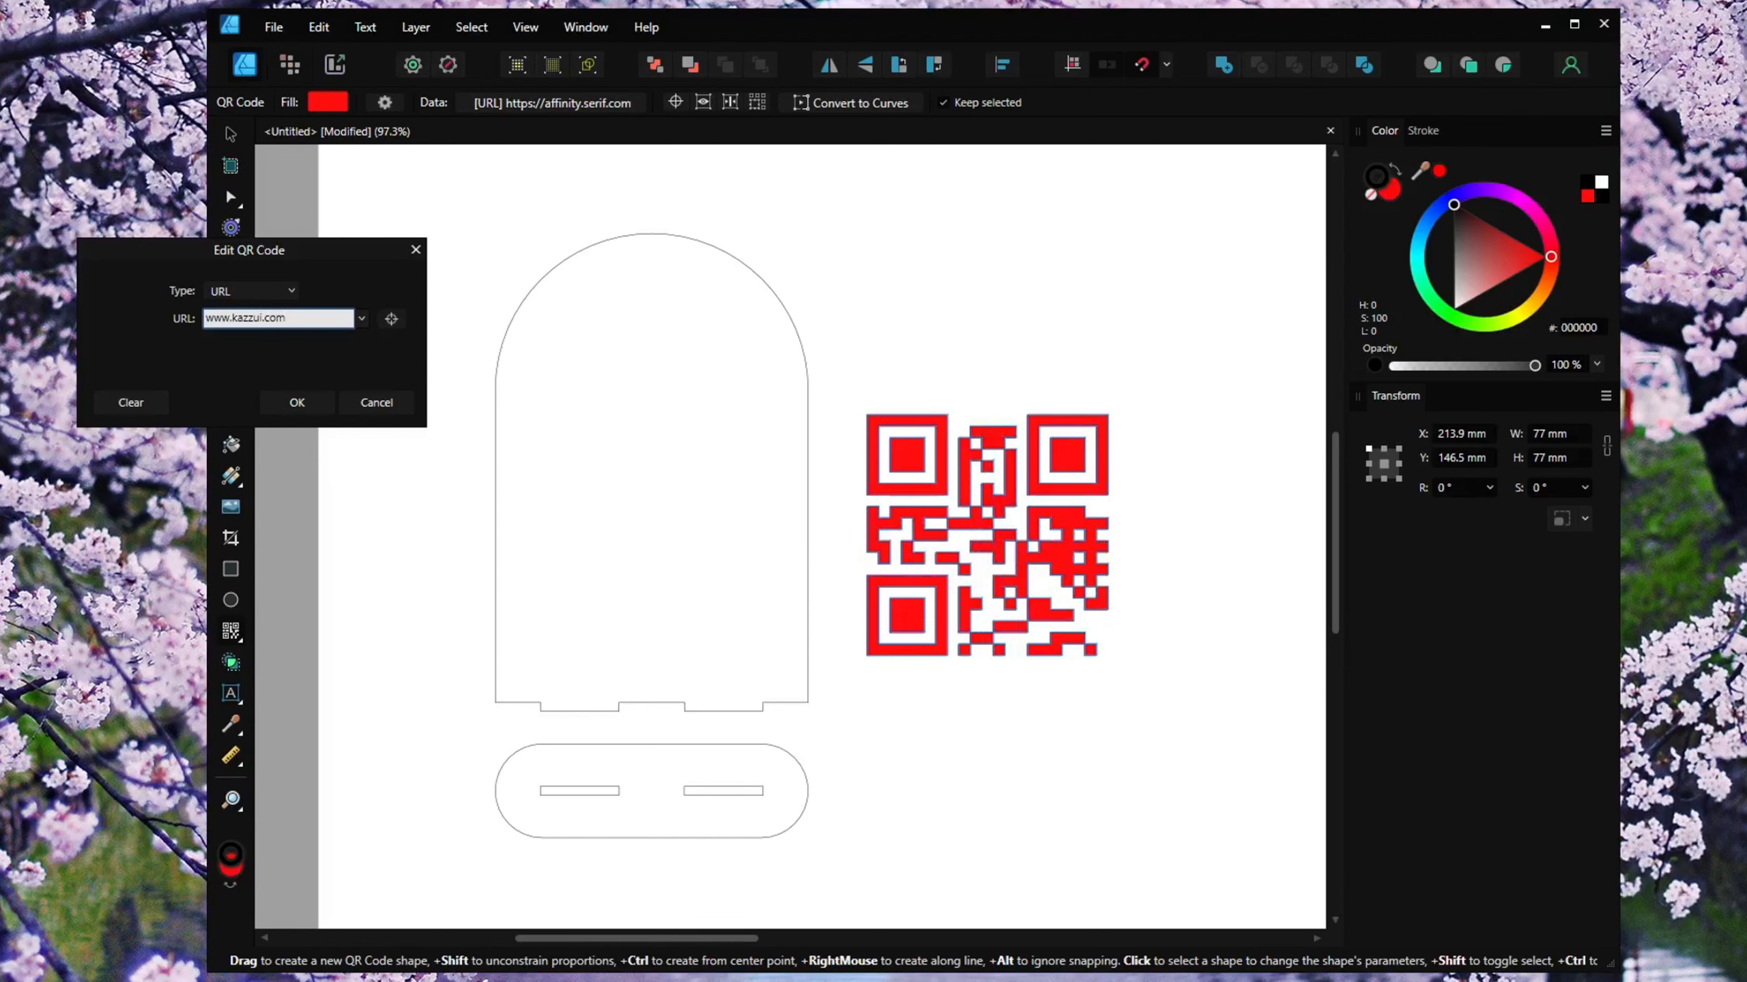
pyautogui.click(288, 406)
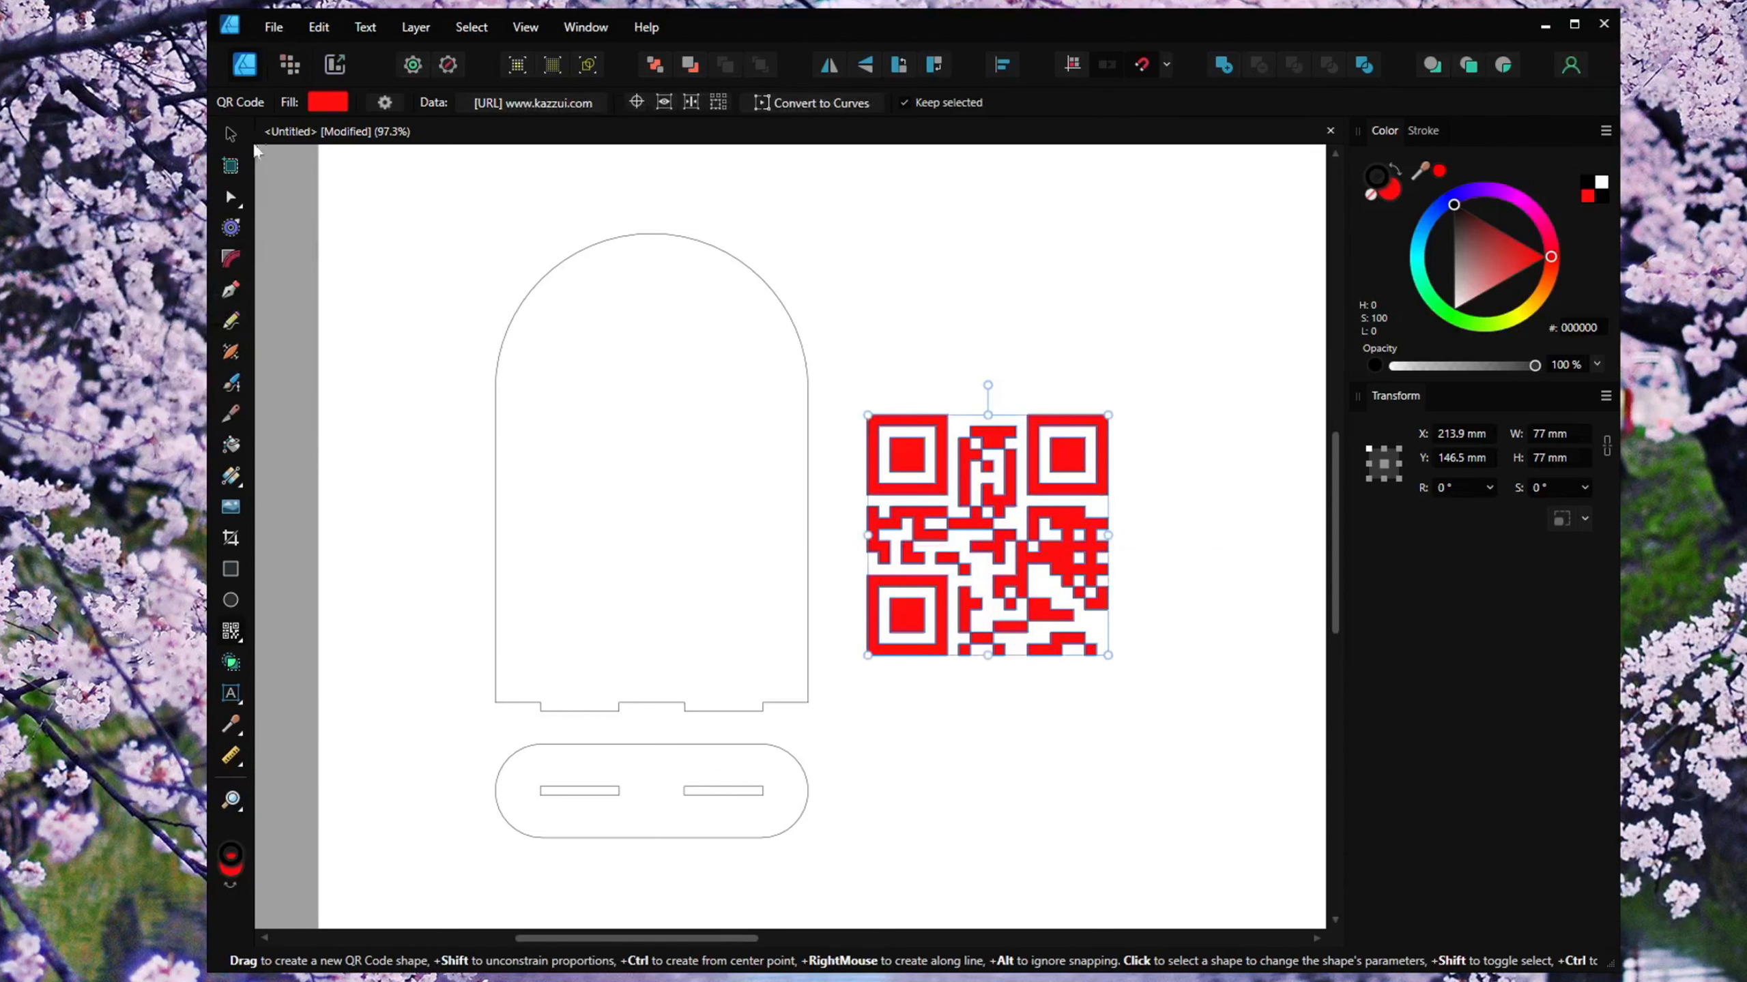
# Zoom in to examine the QR code's pattern closely.
pyautogui.click(234, 138)
pyautogui.click(1143, 316)
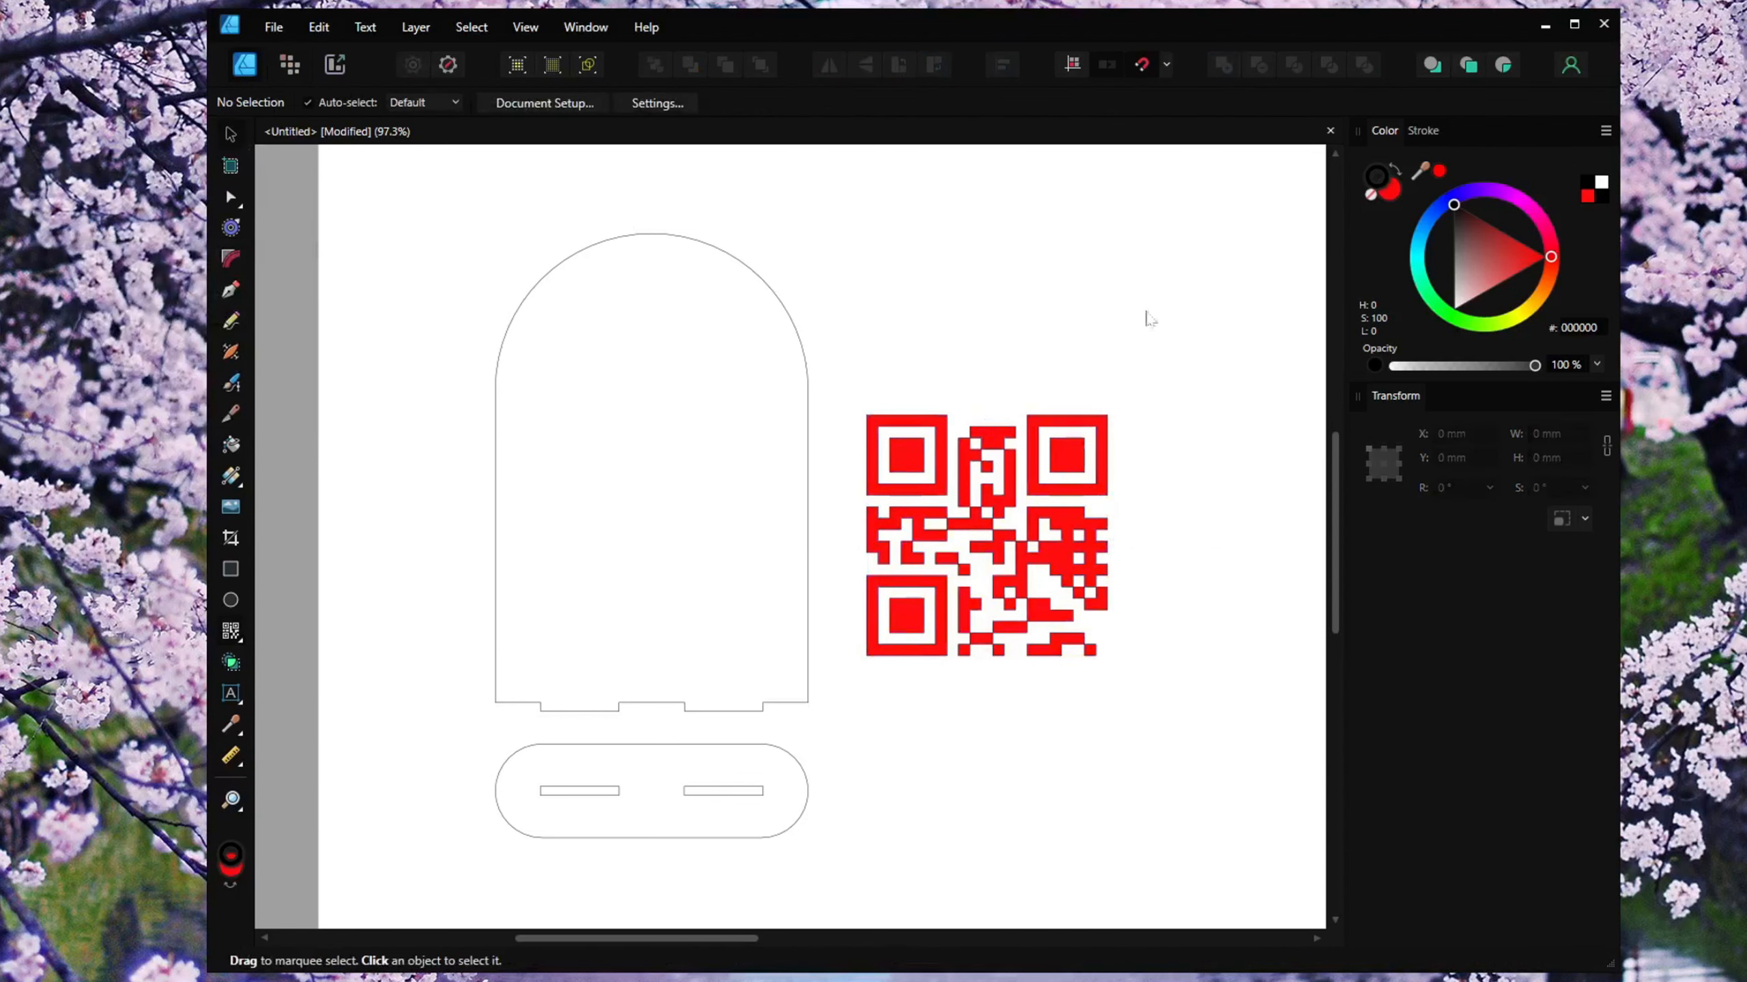
pyautogui.hscroll(2, 1232, 569)
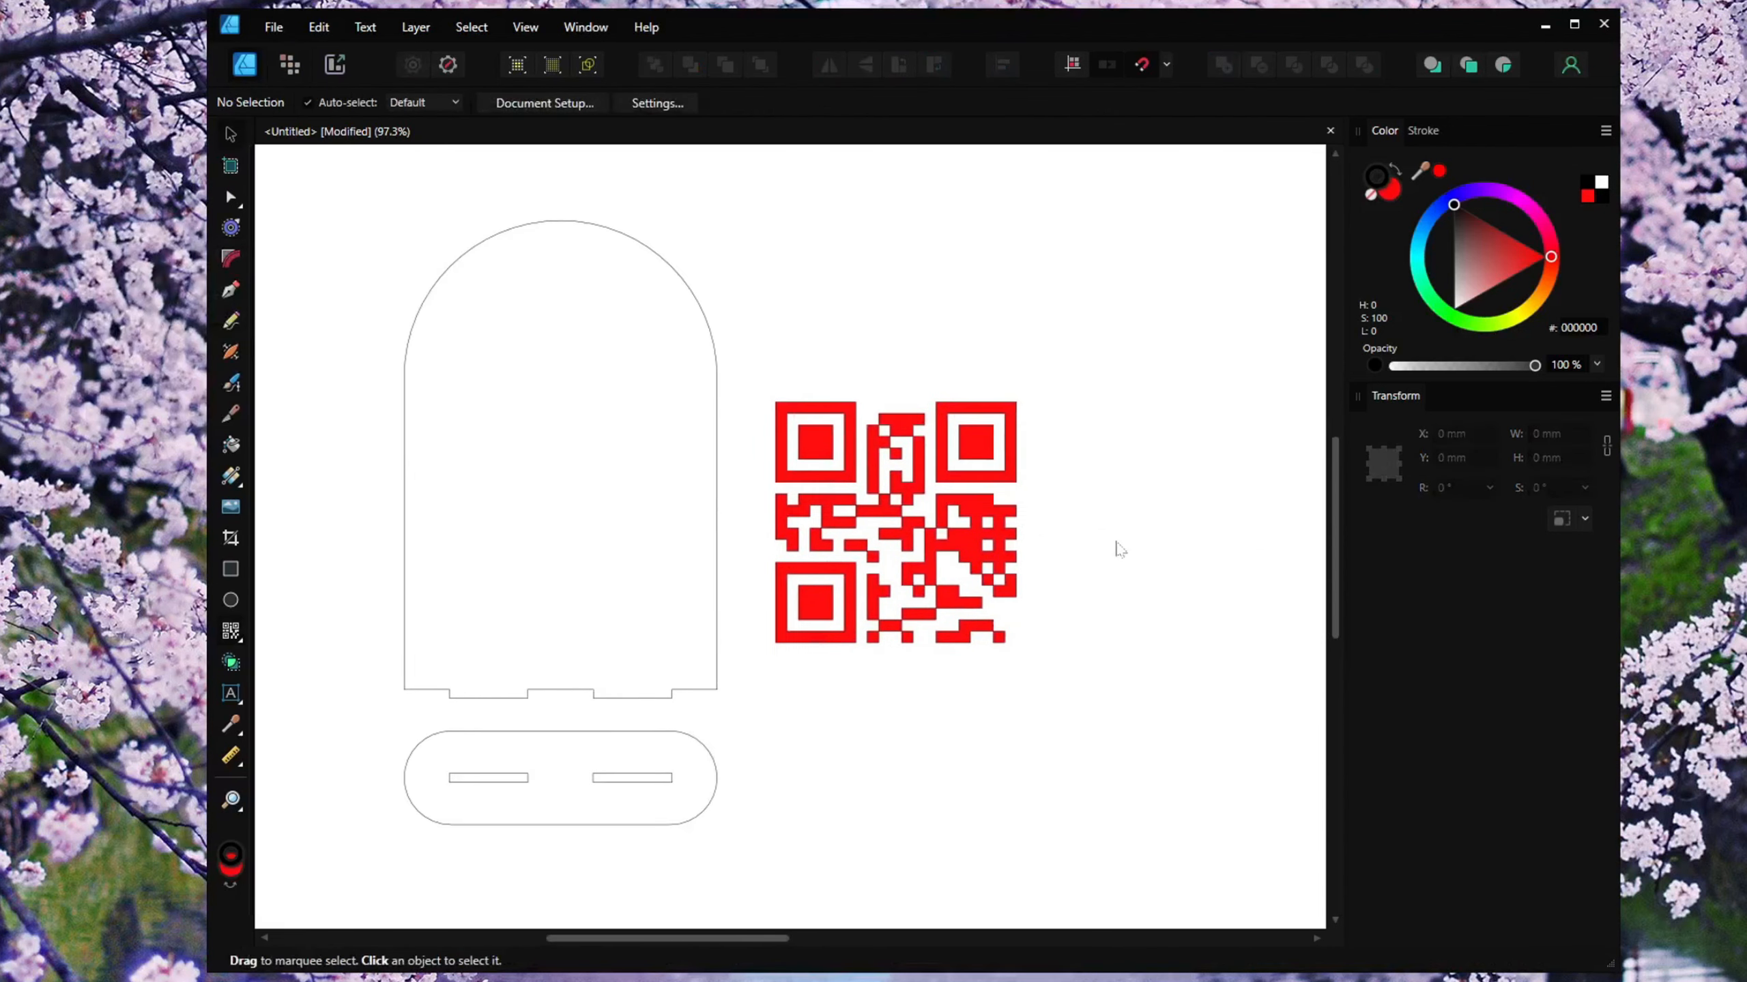
pyautogui.click(993, 457)
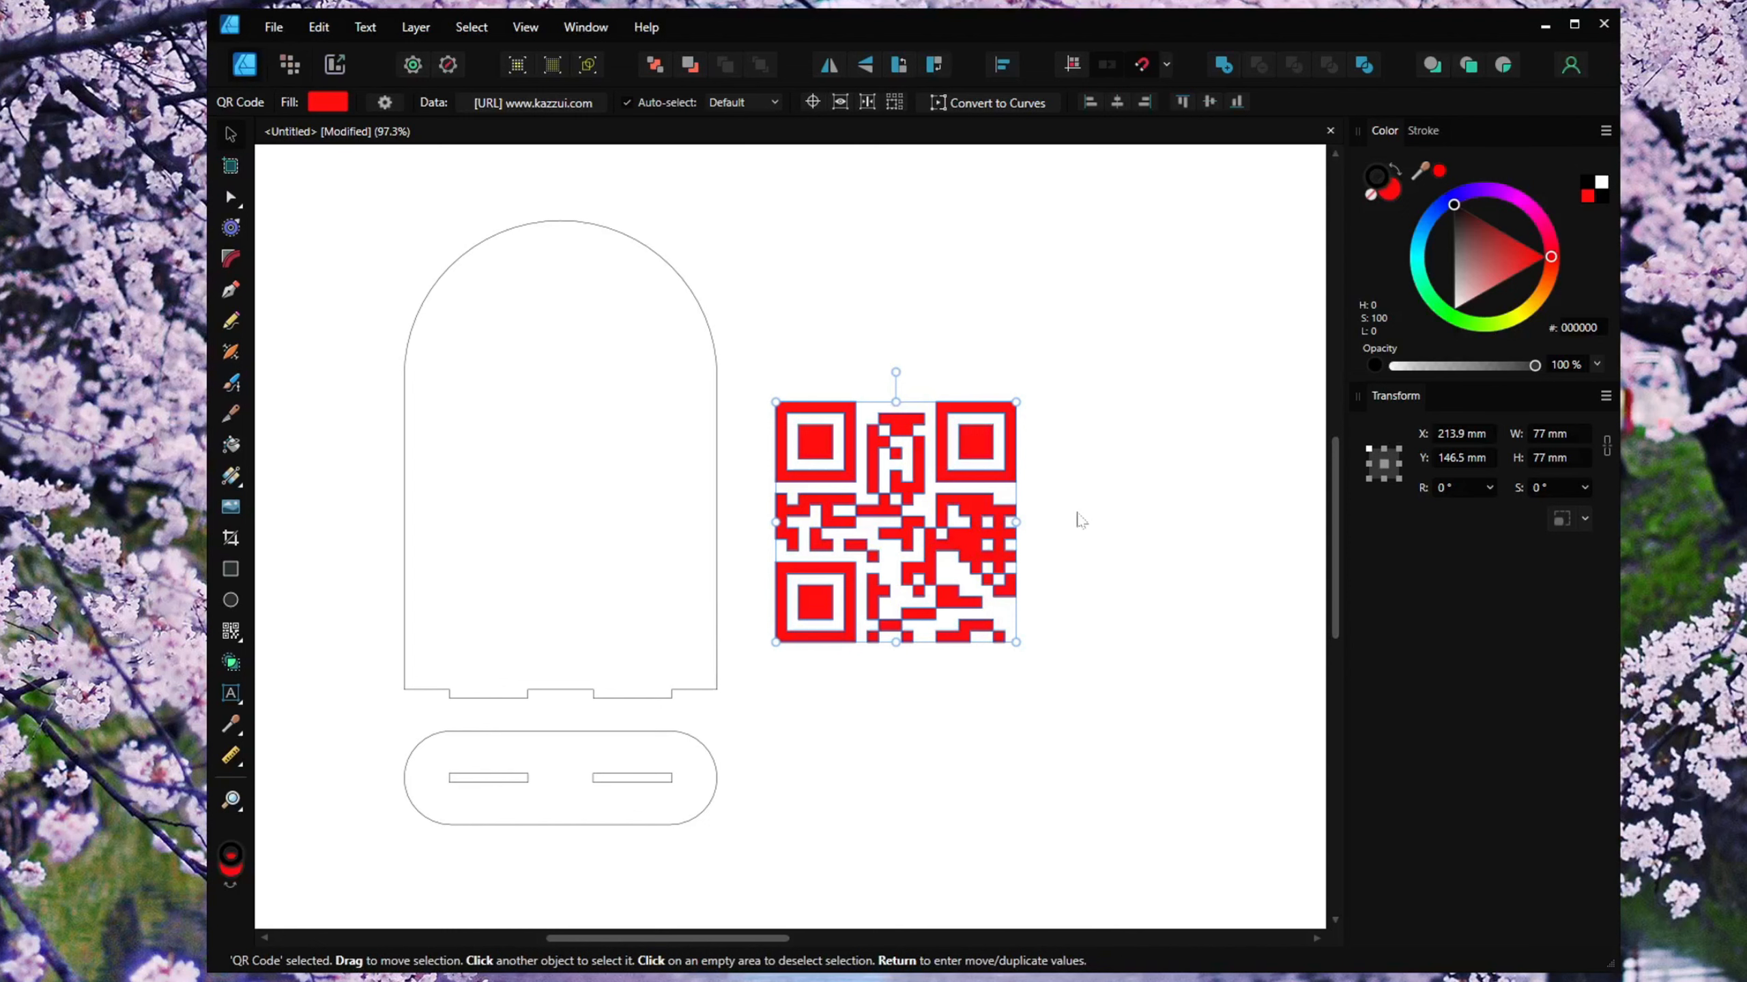
pyautogui.click(1071, 536)
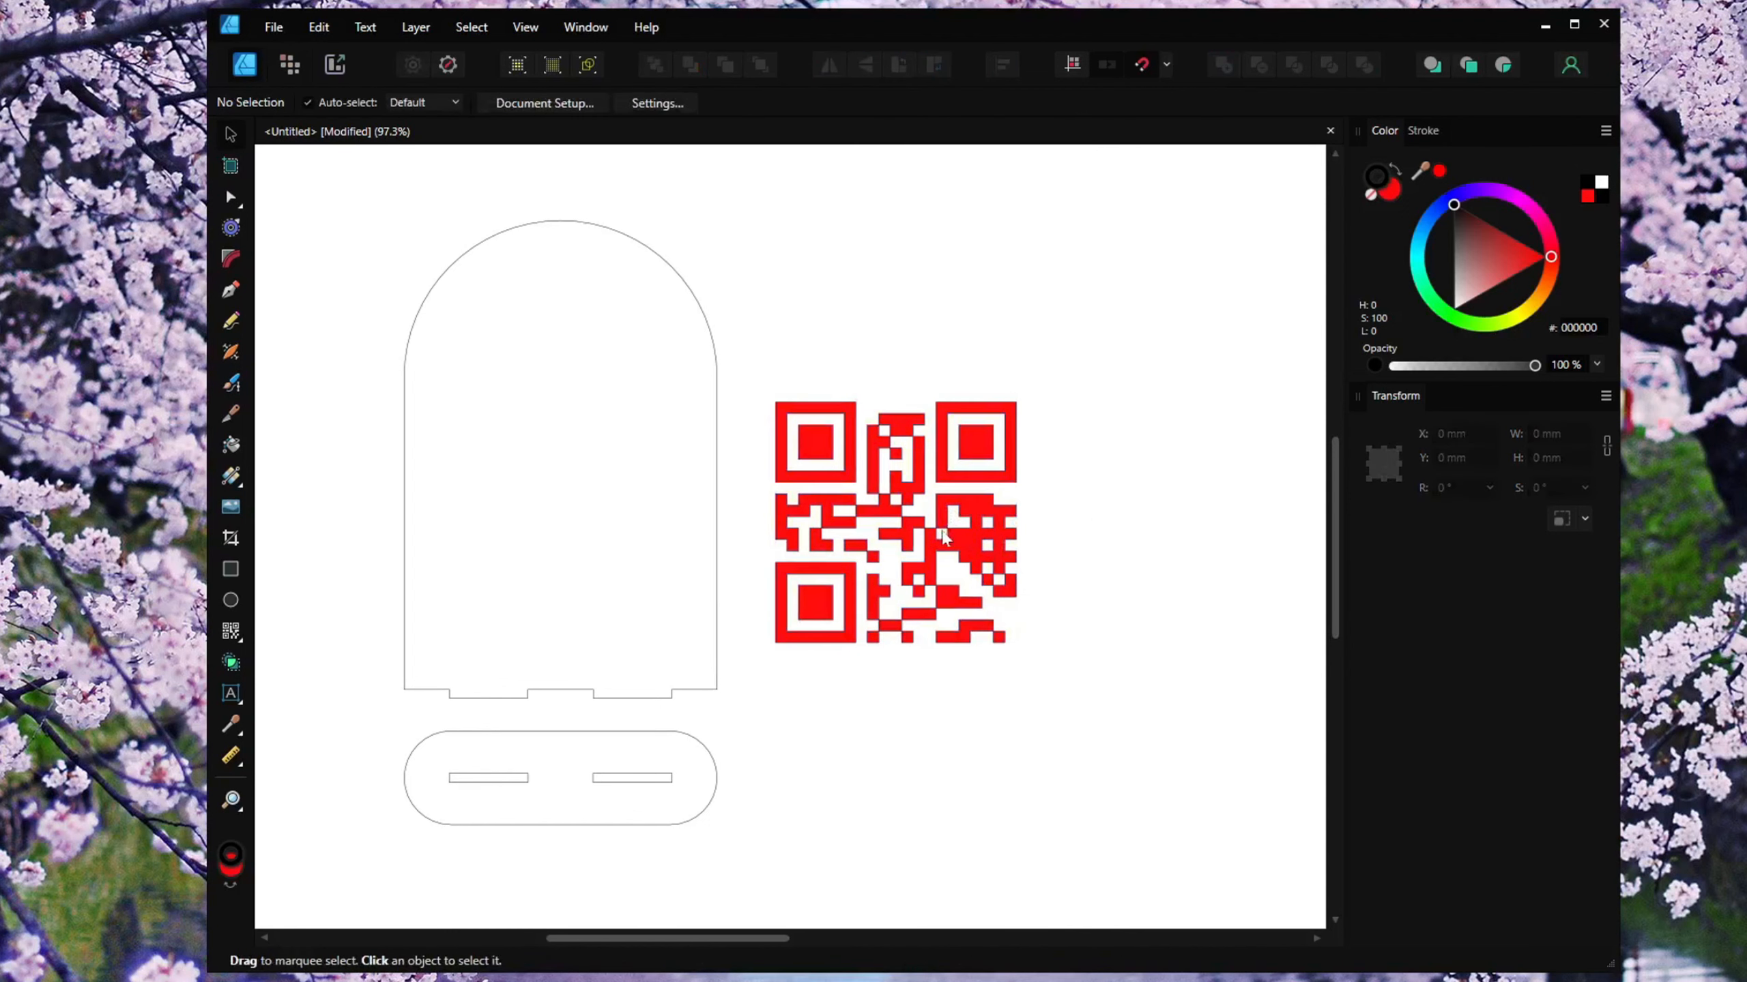
pyautogui.scroll(5, 949, 528)
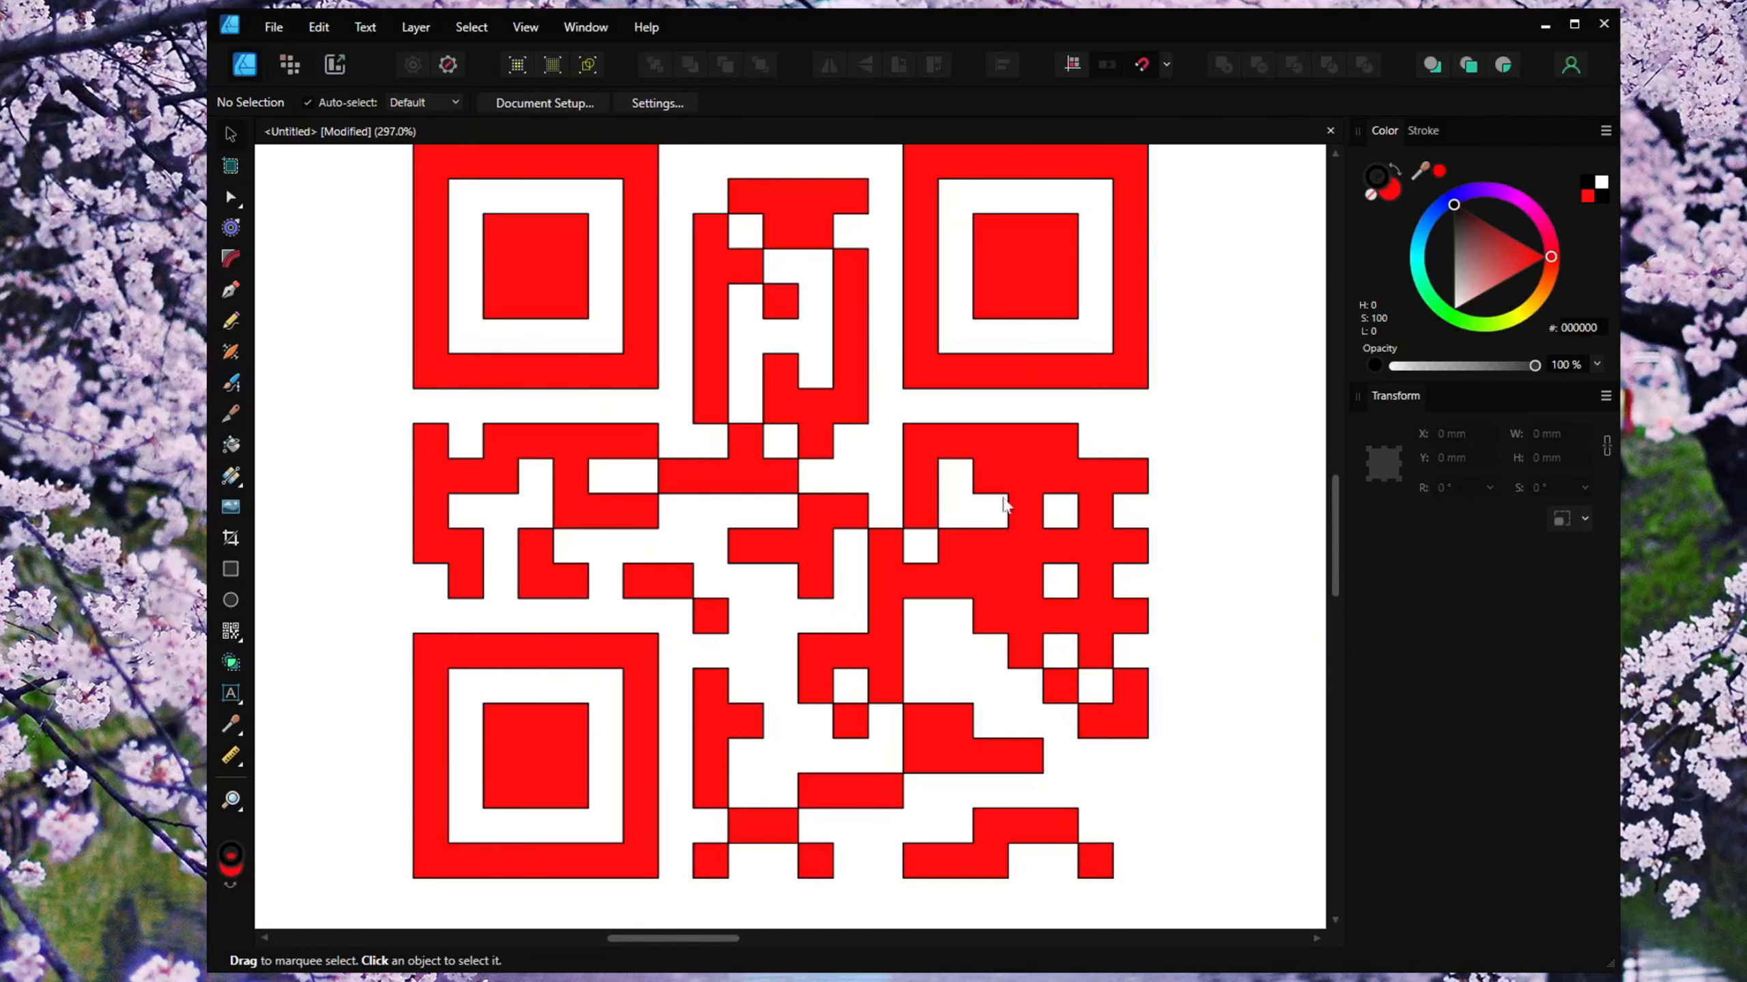
pyautogui.scroll(-2, 961, 519)
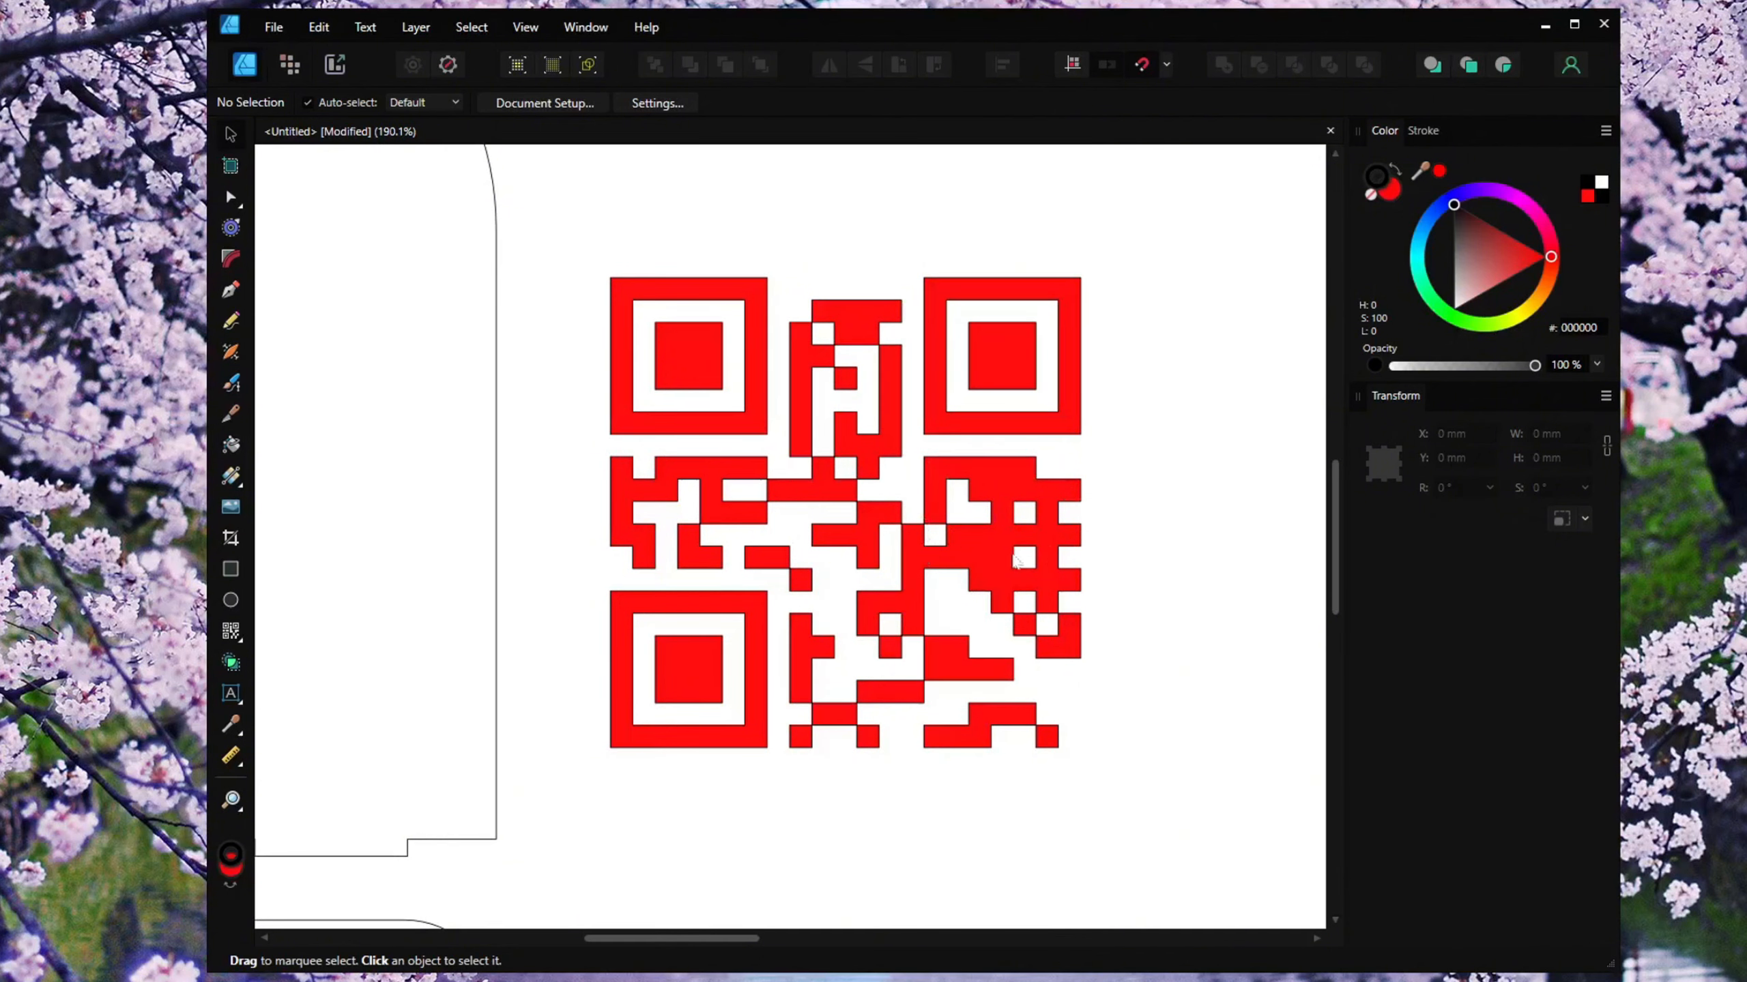
# Try a darker red fill on the QR code, then remove its fill.
pyautogui.click(1072, 406)
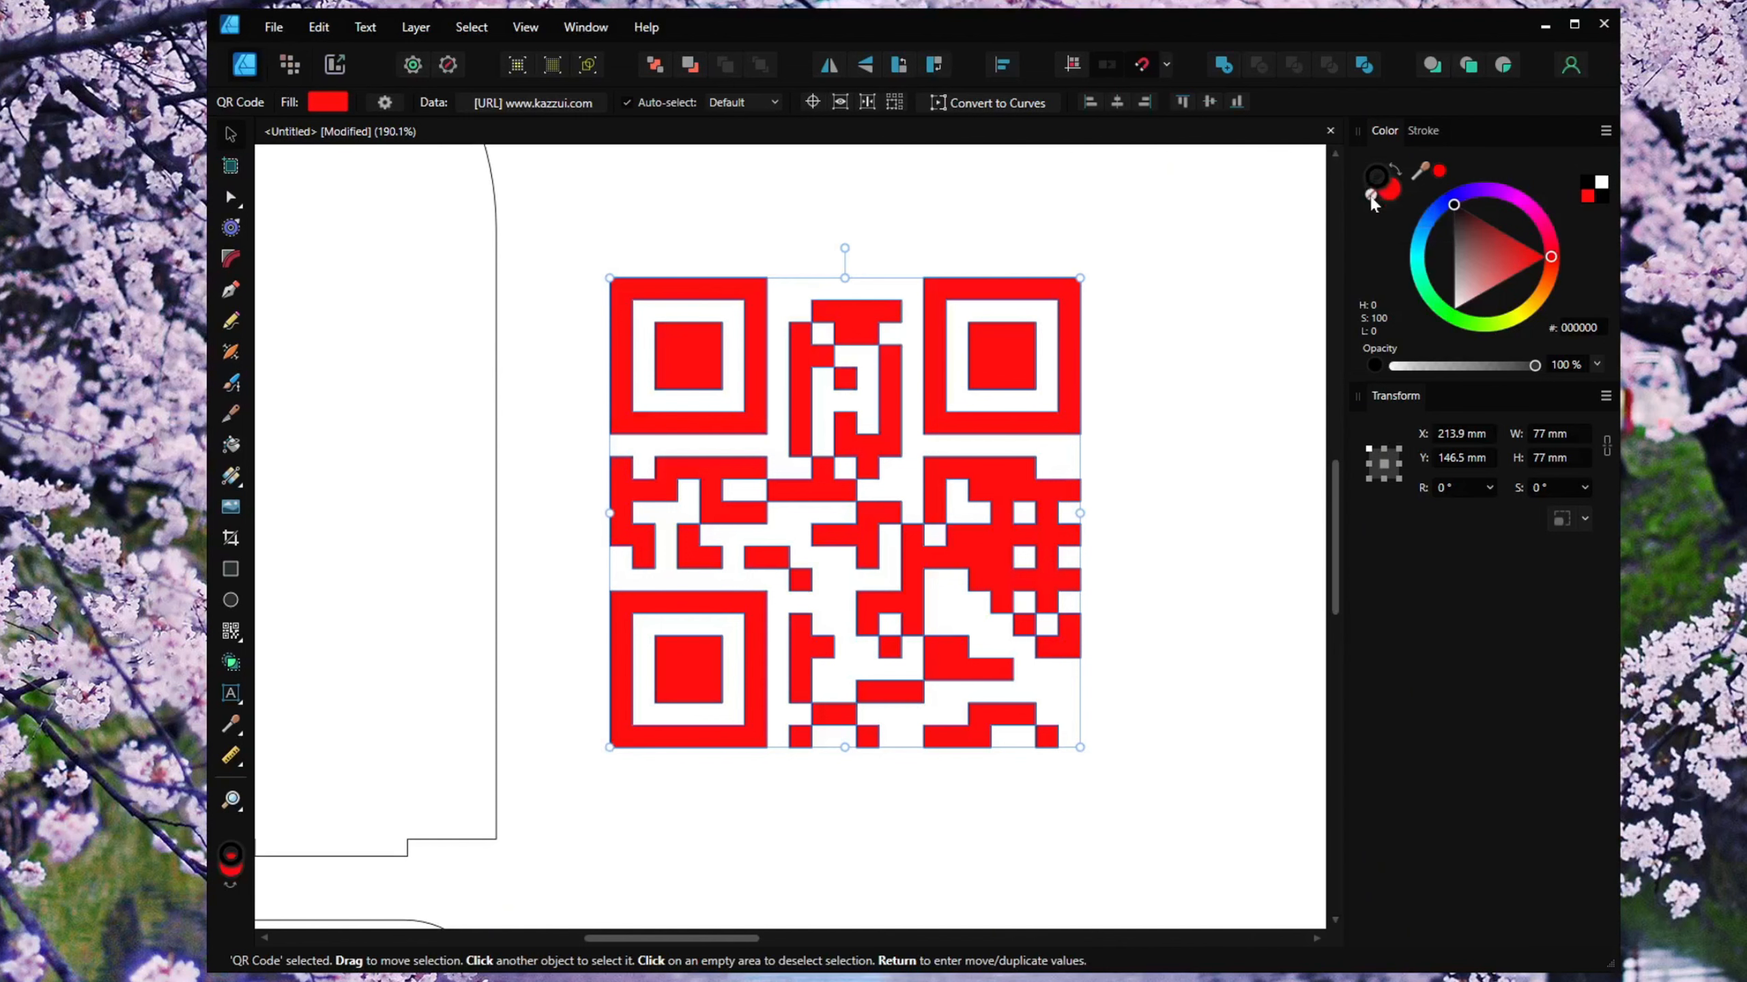
pyautogui.click(1371, 199)
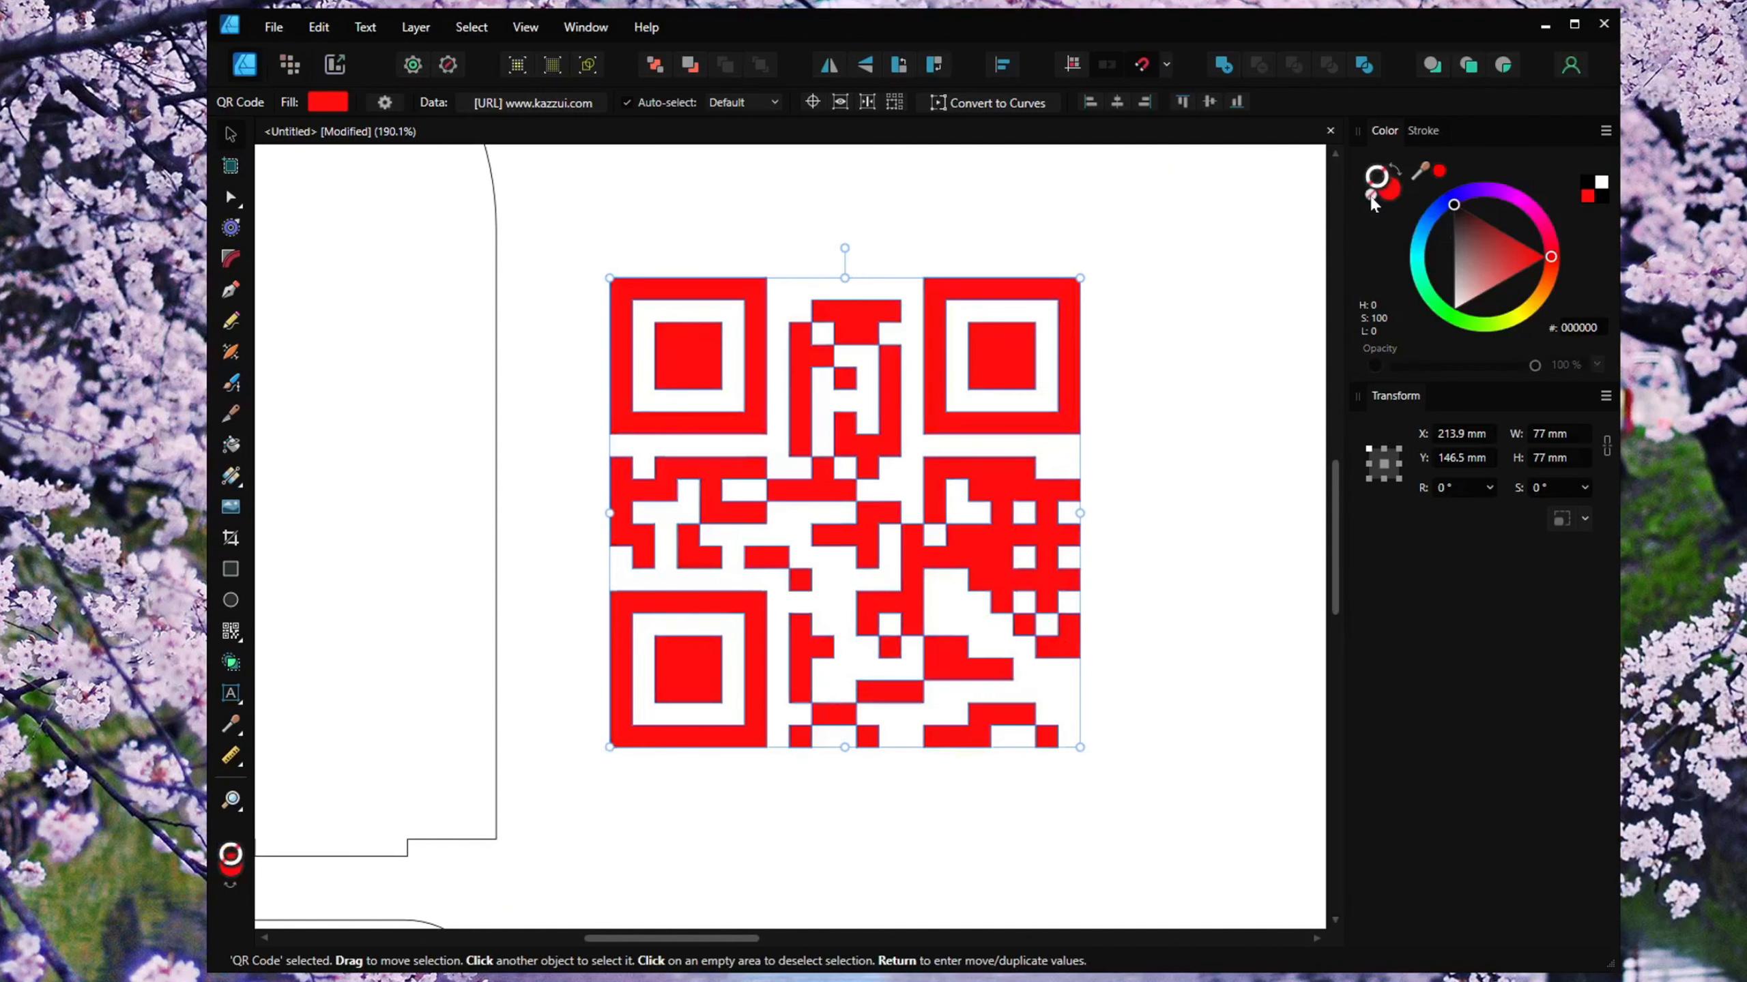
pyautogui.click(1238, 303)
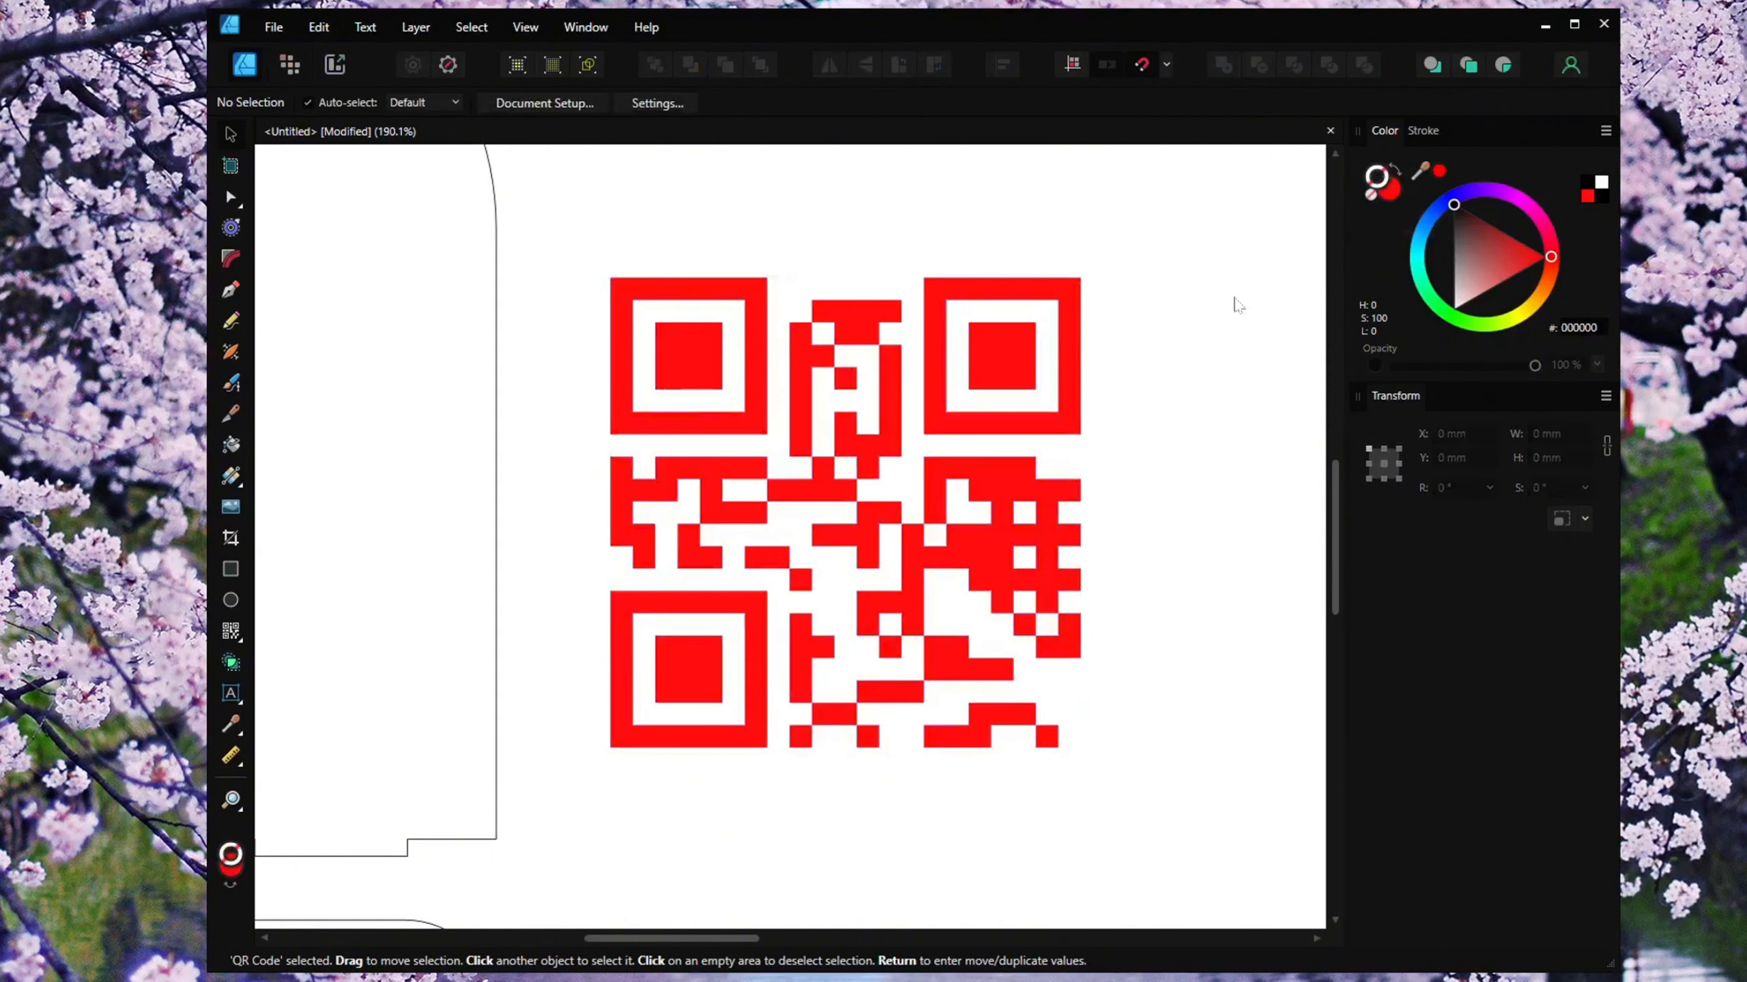
pyautogui.click(1077, 411)
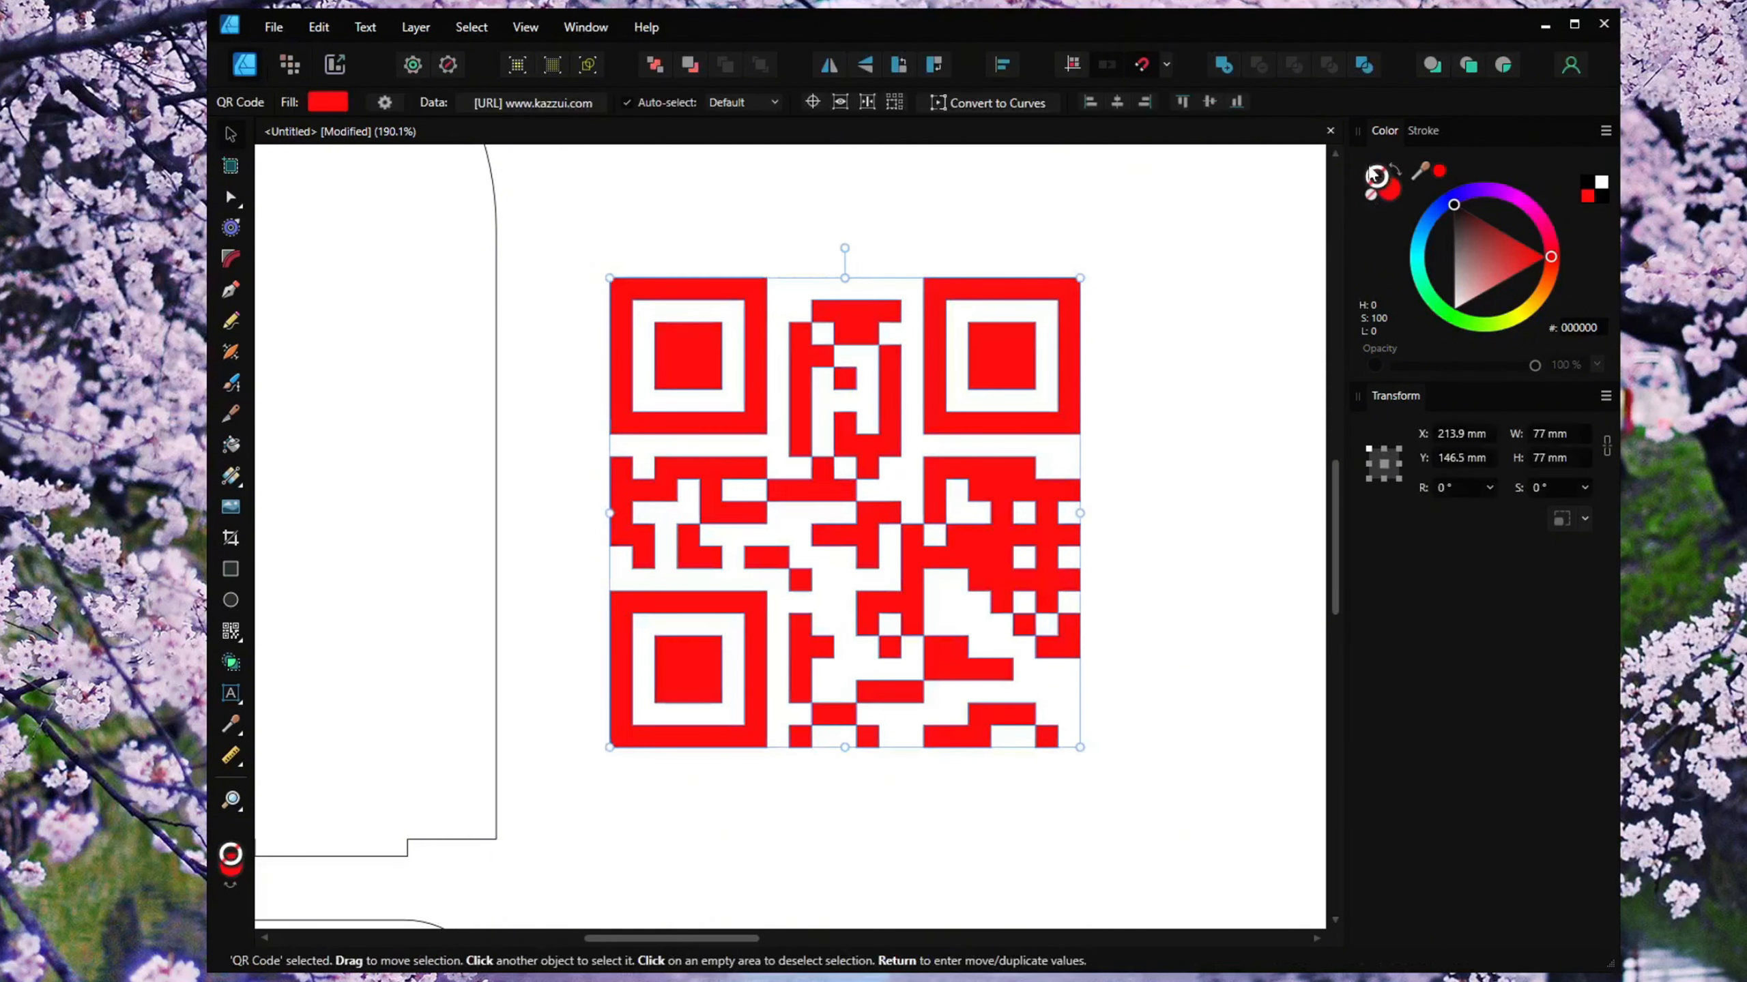
pyautogui.click(1394, 191)
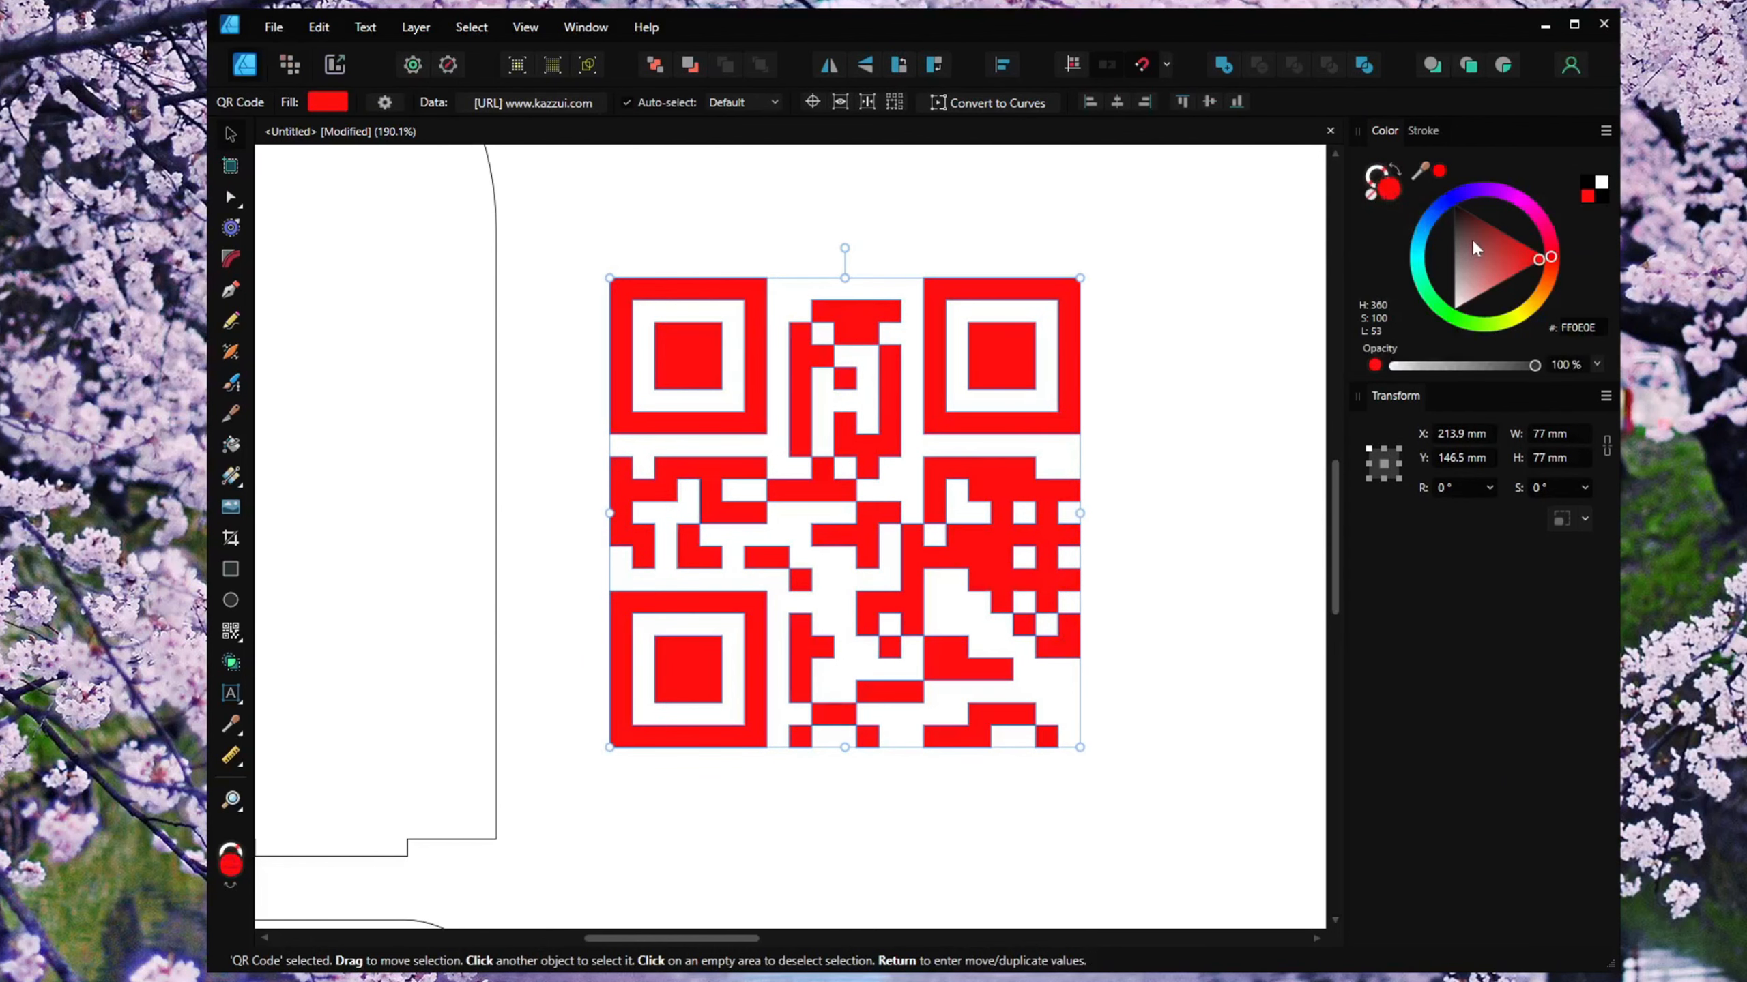
pyautogui.moveTo(1471, 239); pyautogui.dragTo(1524, 221)
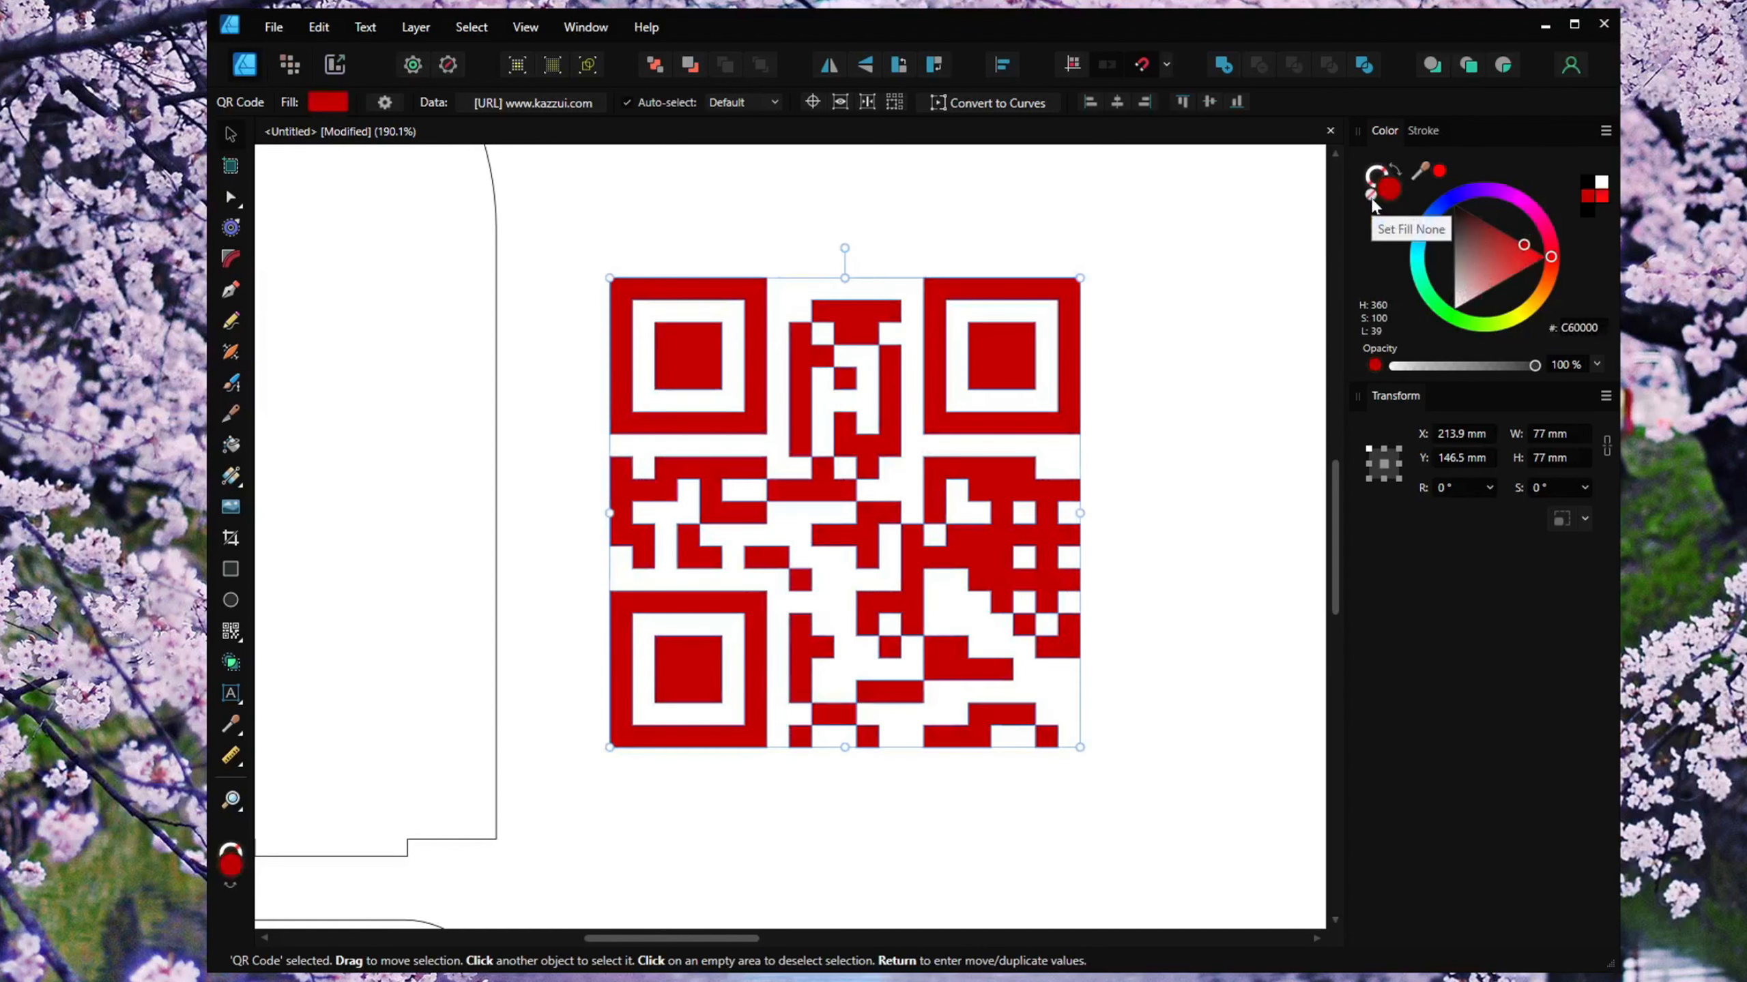
pyautogui.click(1370, 198)
pyautogui.click(1289, 335)
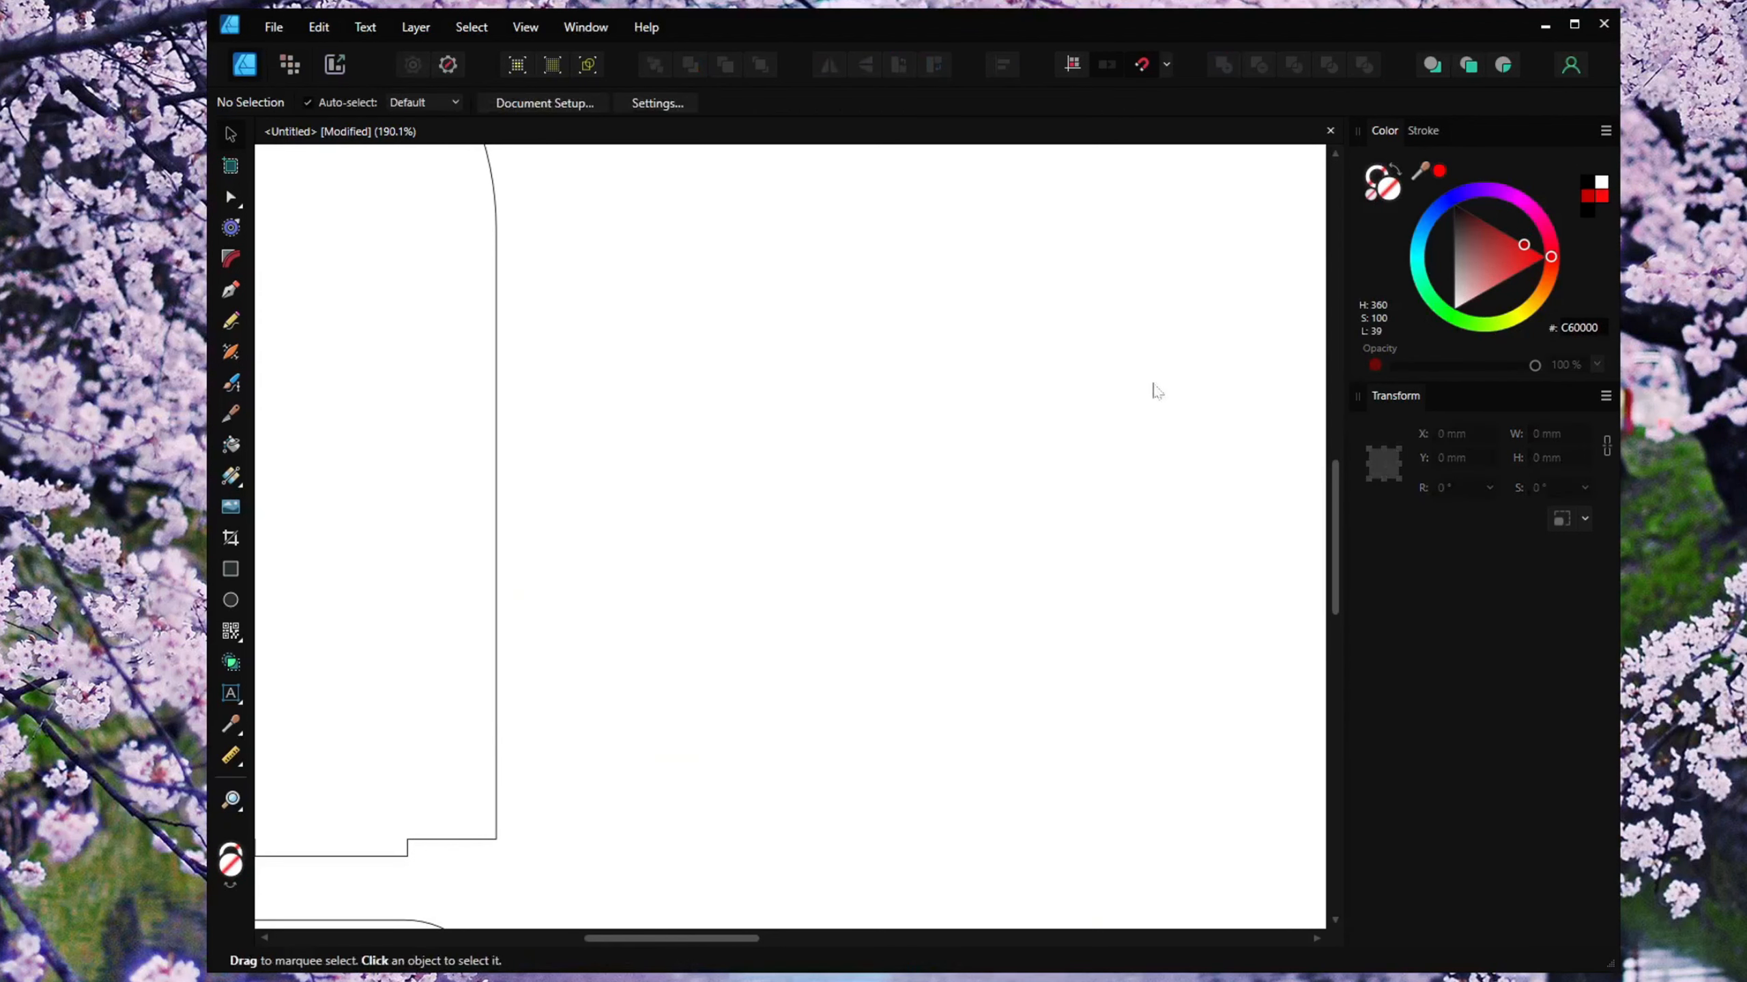
# Select the QR code and give it a red outline stroke instead of a fill.
pyautogui.moveTo(607, 252); pyautogui.dragTo(1209, 812)
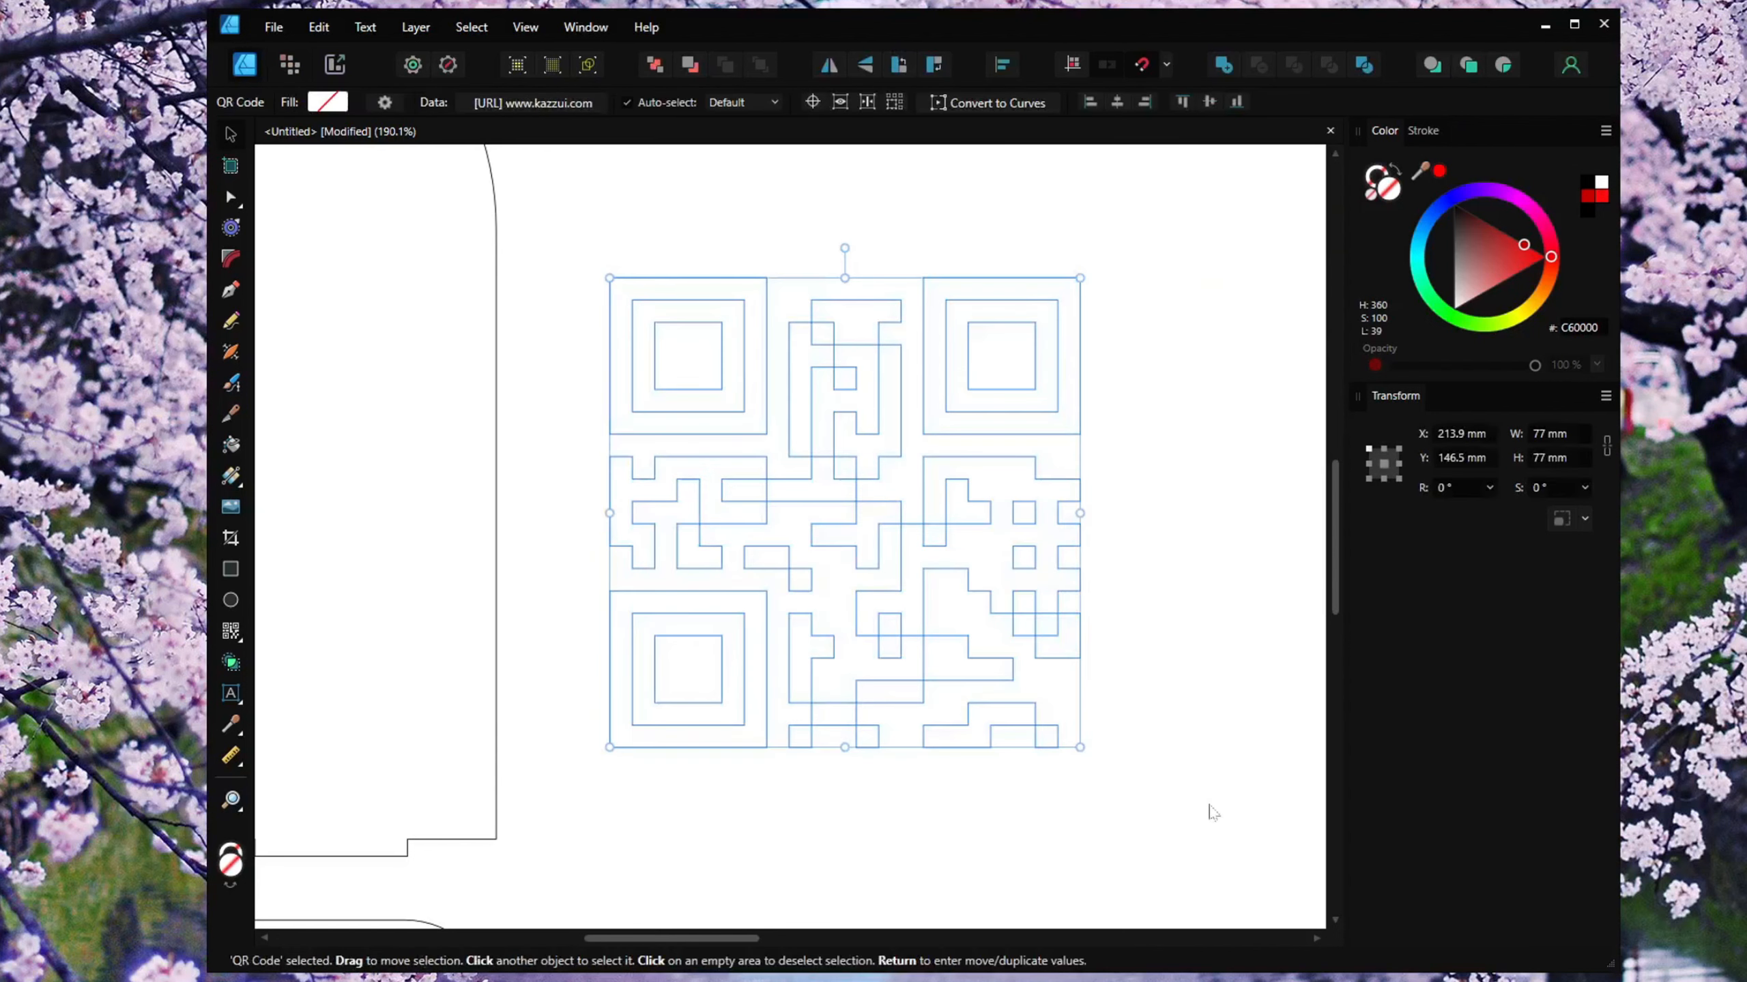
pyautogui.click(1373, 182)
pyautogui.click(1390, 194)
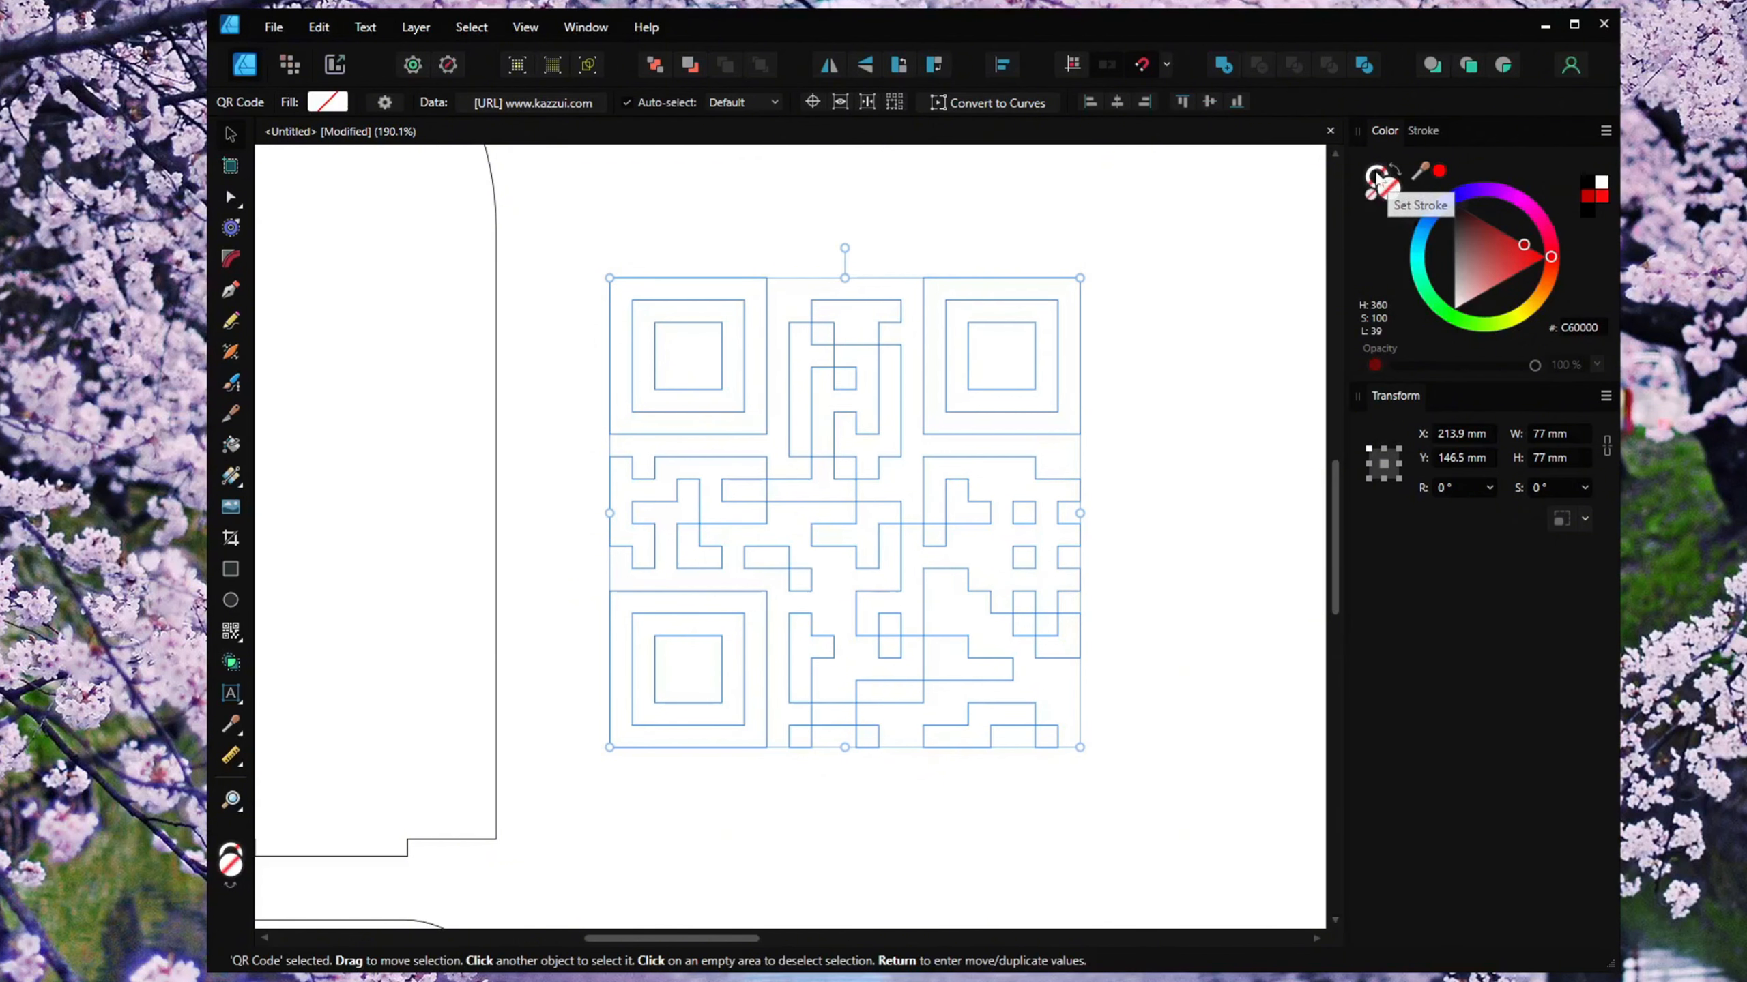
pyautogui.click(1394, 195)
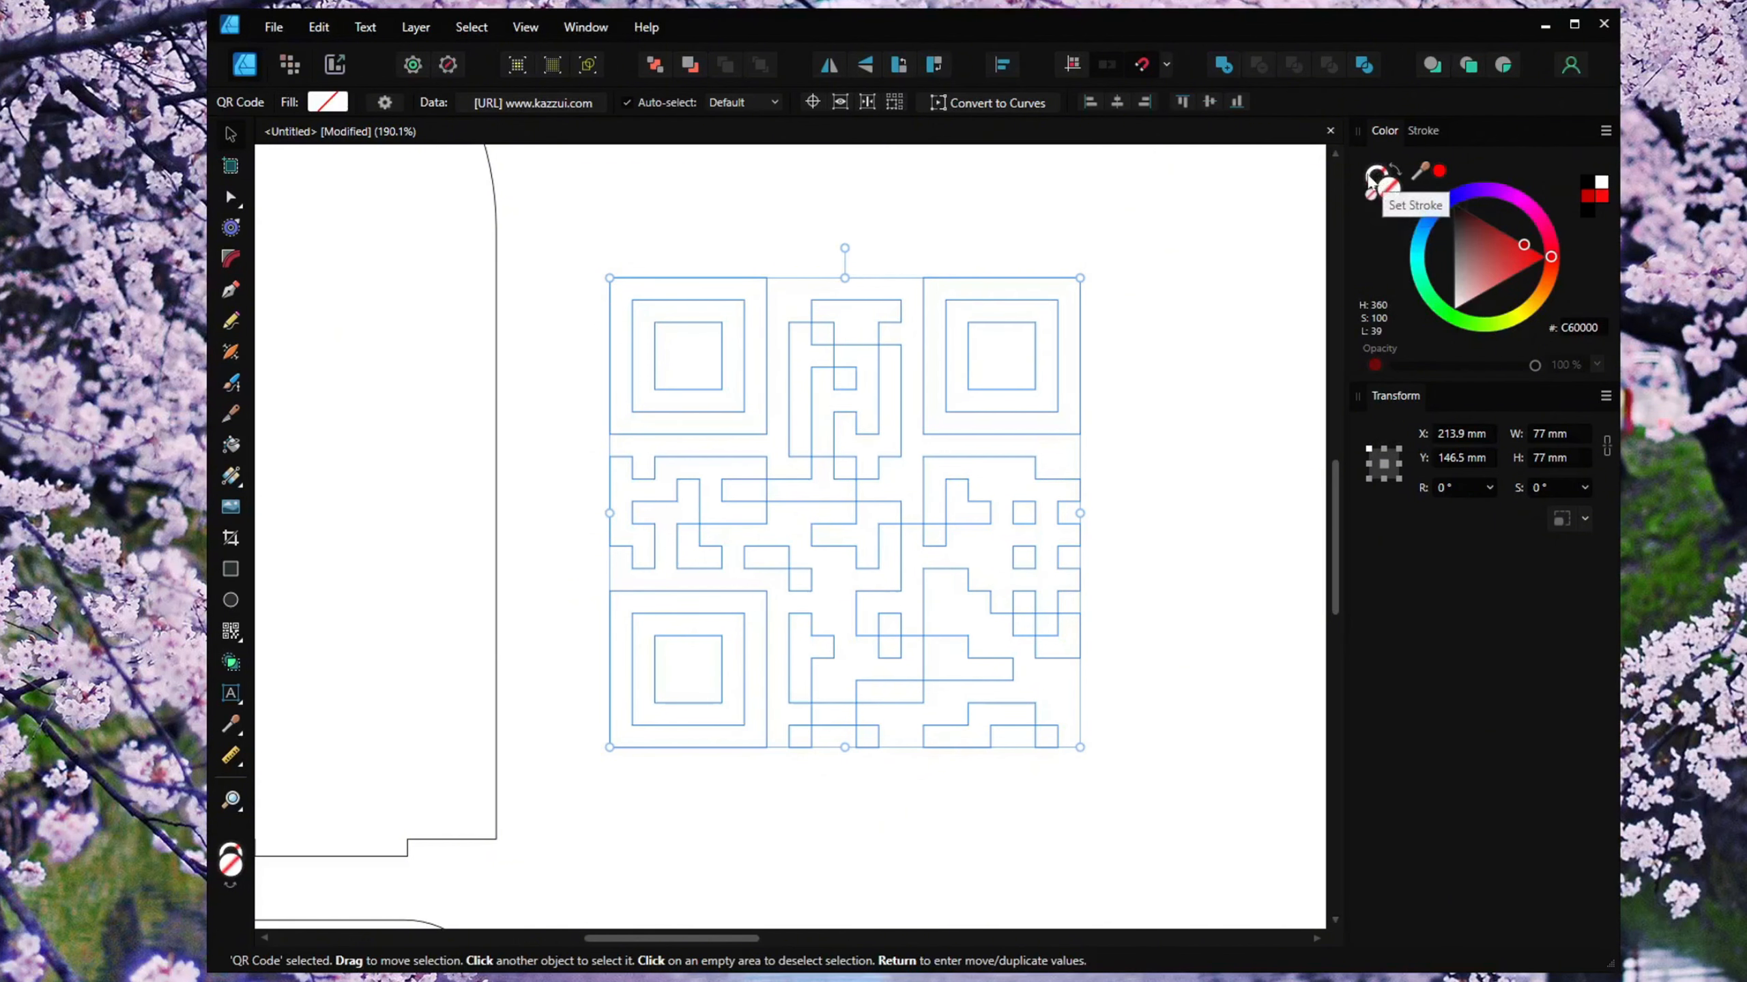
pyautogui.click(1372, 178)
pyautogui.moveTo(1455, 206)
pyautogui.mouseDown()
pyautogui.moveTo(1506, 239)
pyautogui.moveTo(1532, 224)
pyautogui.moveTo(1547, 255)
pyautogui.mouseUp()
pyautogui.click(1245, 510)
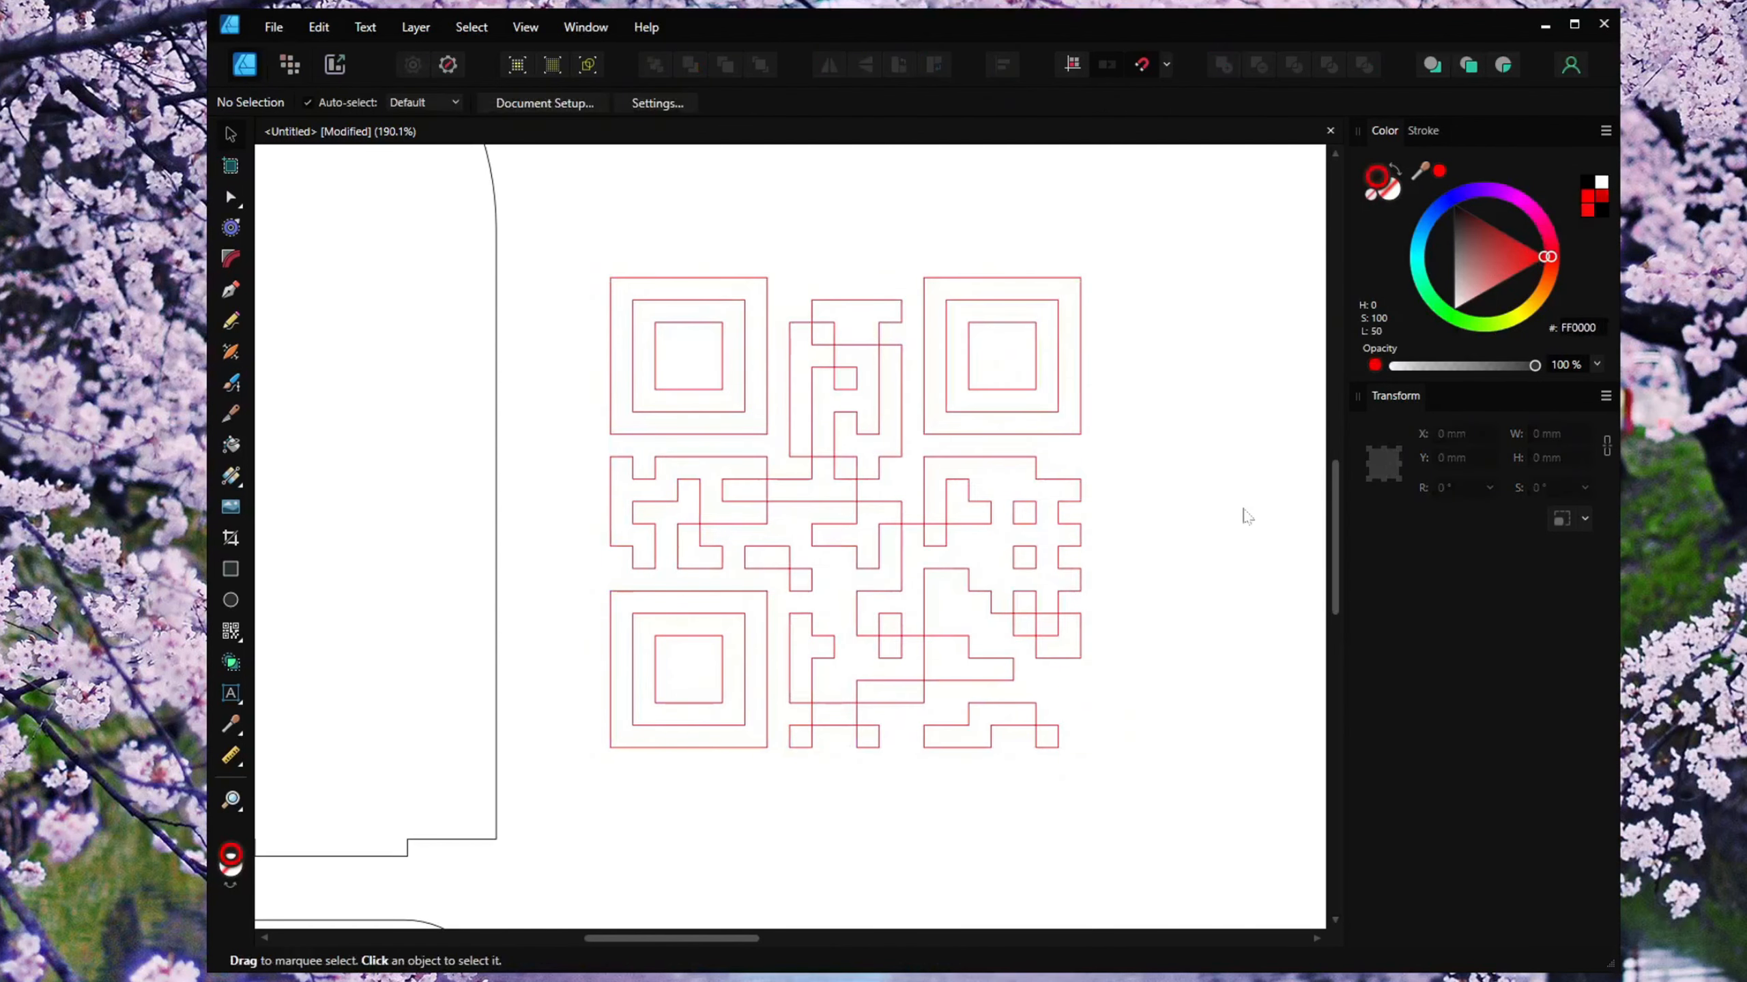
# Refill the QR code solid red (#FF0000).
pyautogui.click(1080, 487)
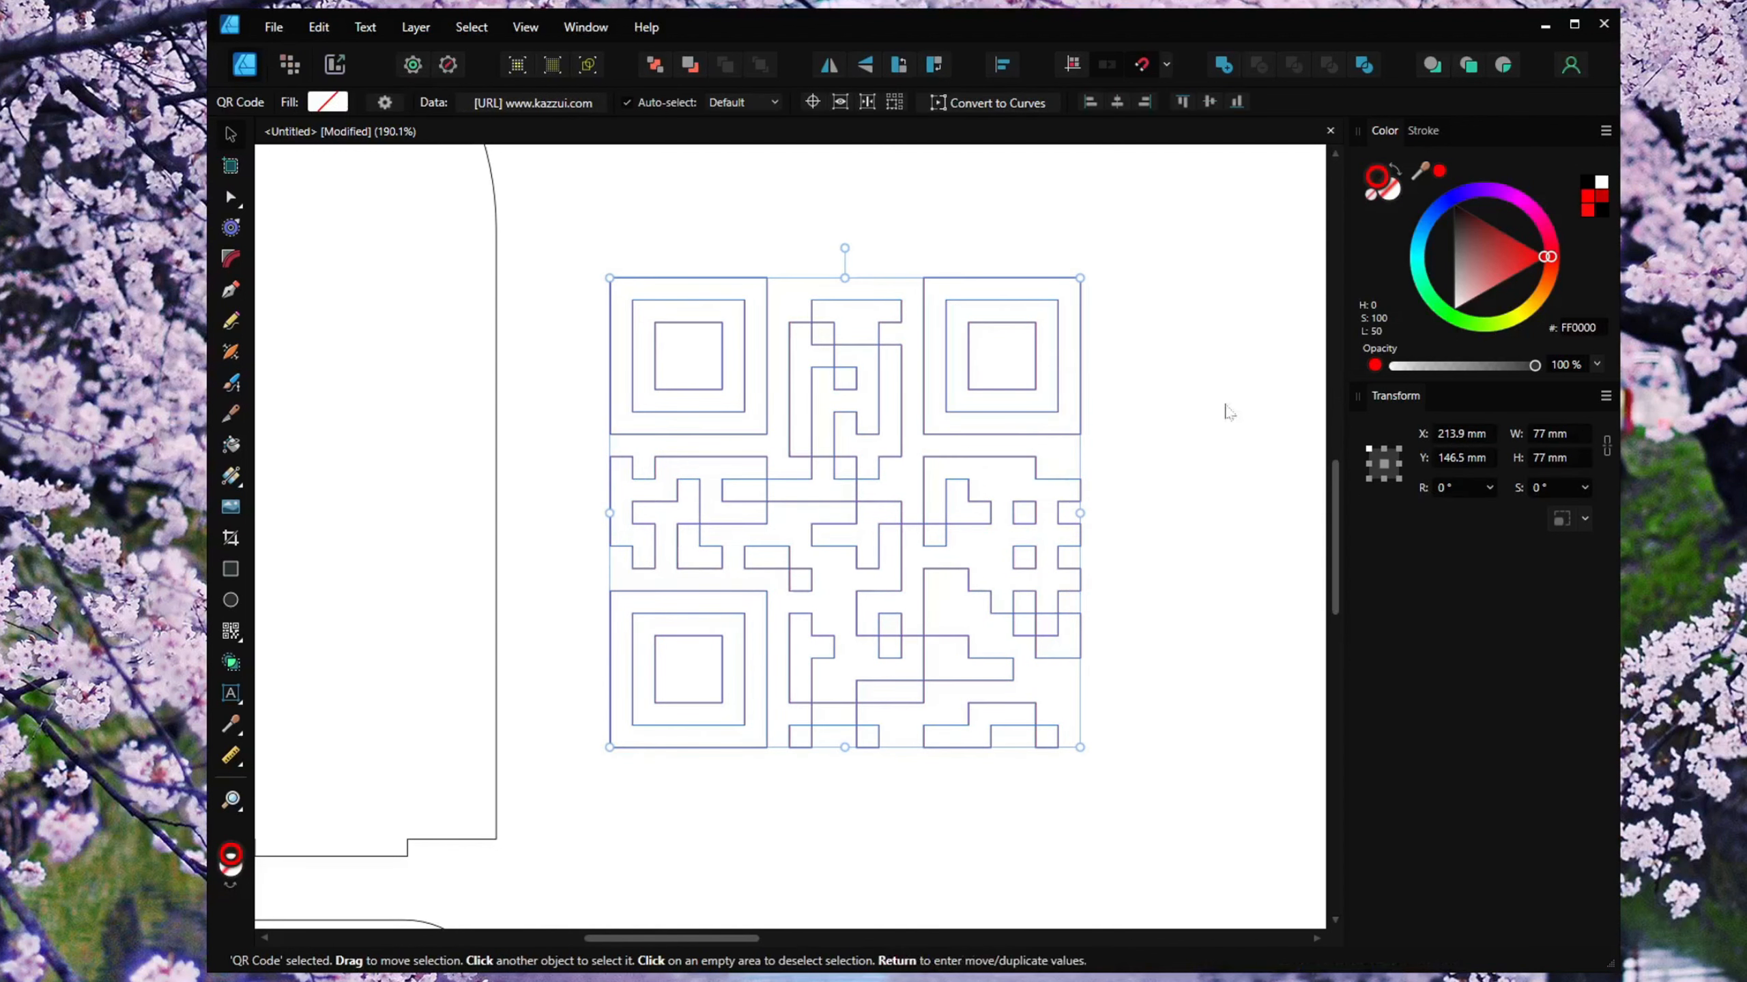
pyautogui.click(1371, 204)
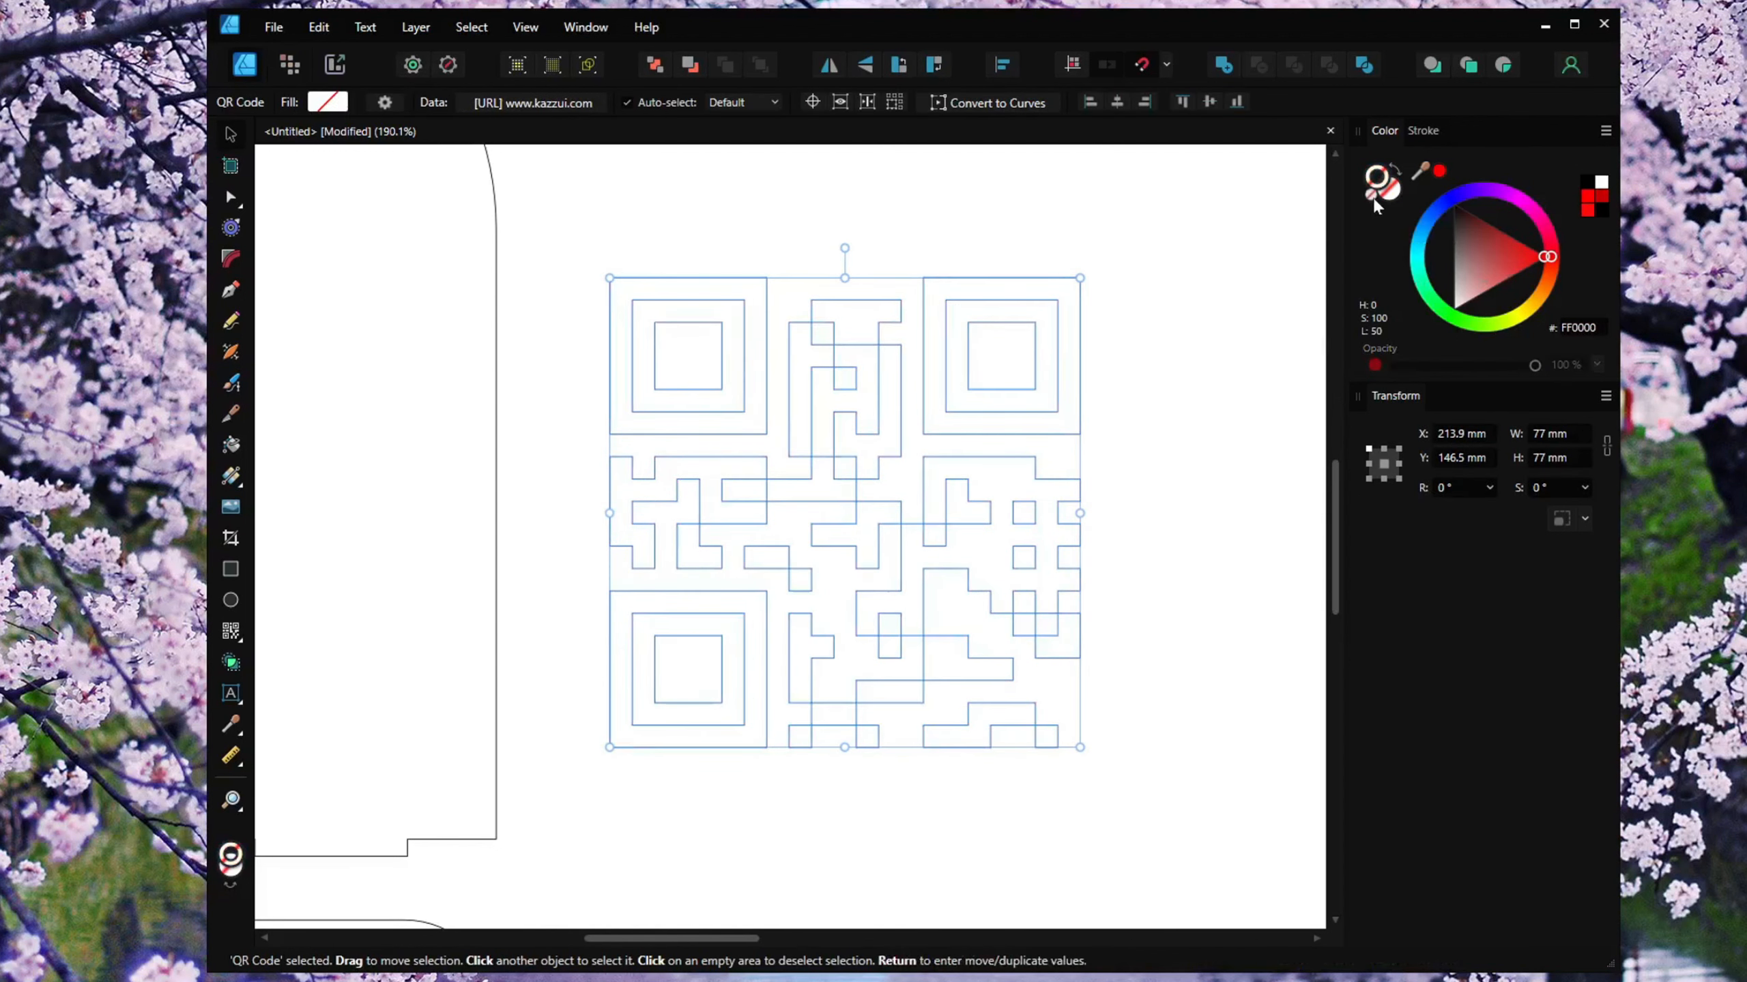
pyautogui.click(1389, 195)
pyautogui.moveTo(1486, 247); pyautogui.dragTo(1592, 249)
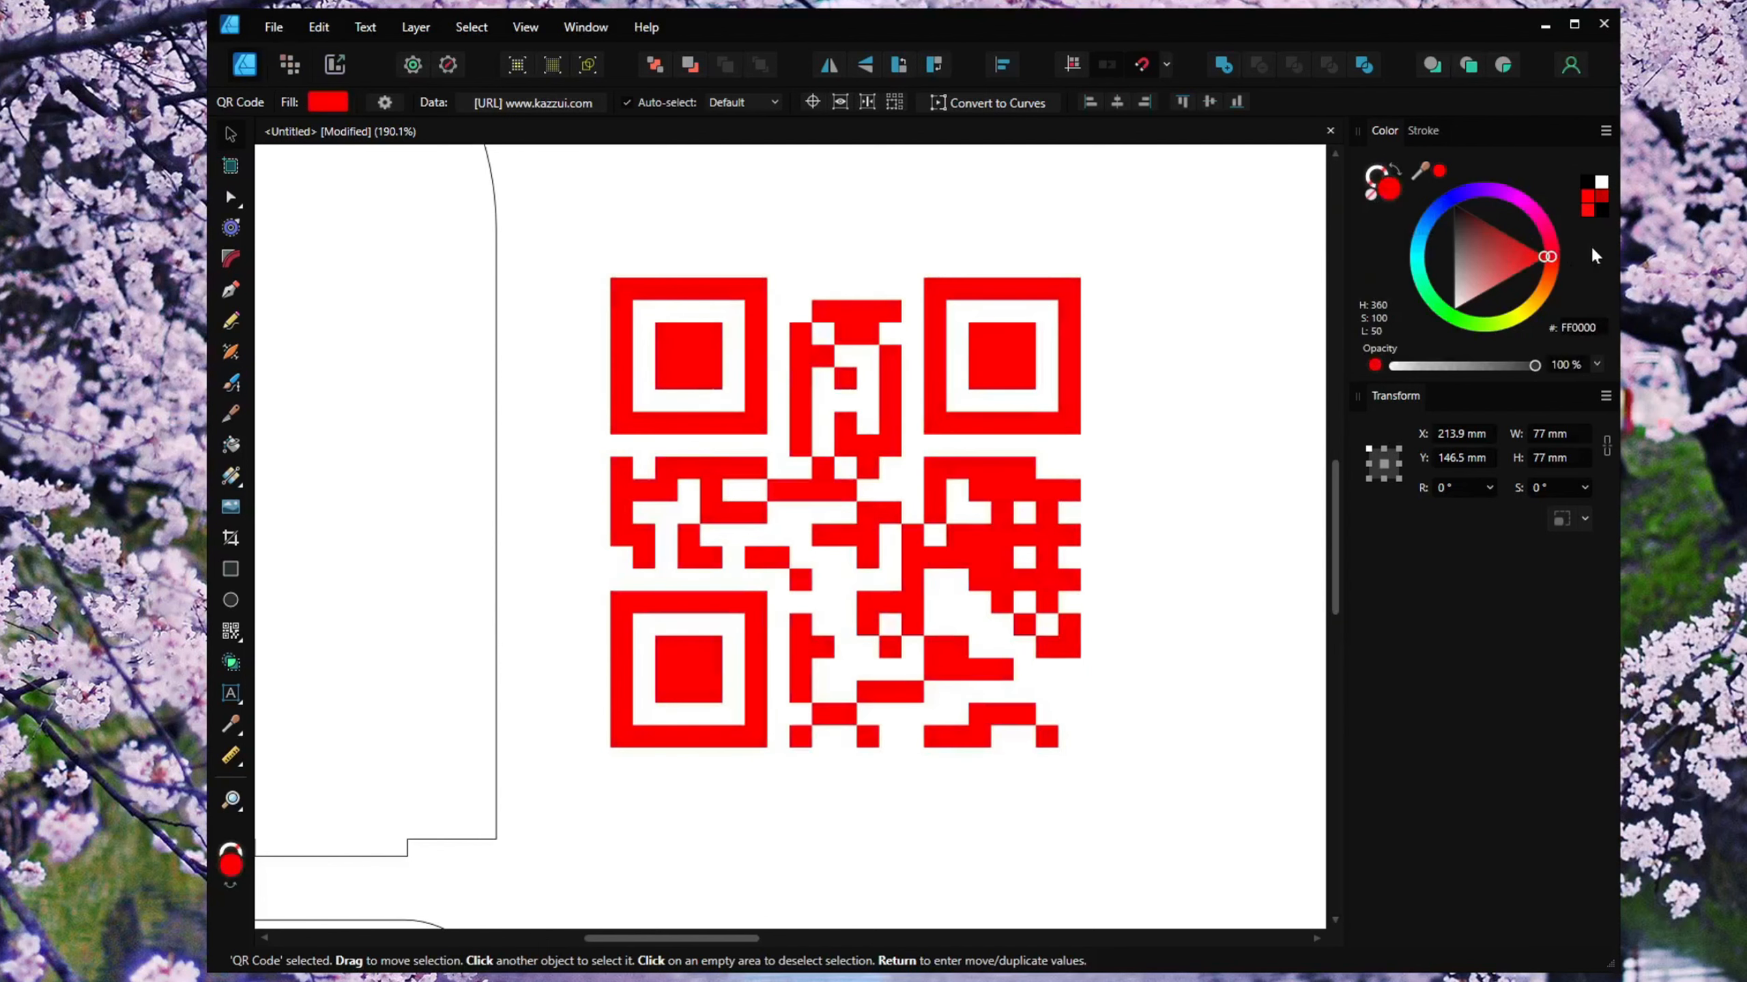
pyautogui.click(1235, 347)
# Resize the QR code to 75 mm wide and 75 mm high.
pyautogui.scroll(-4, 1227, 406)
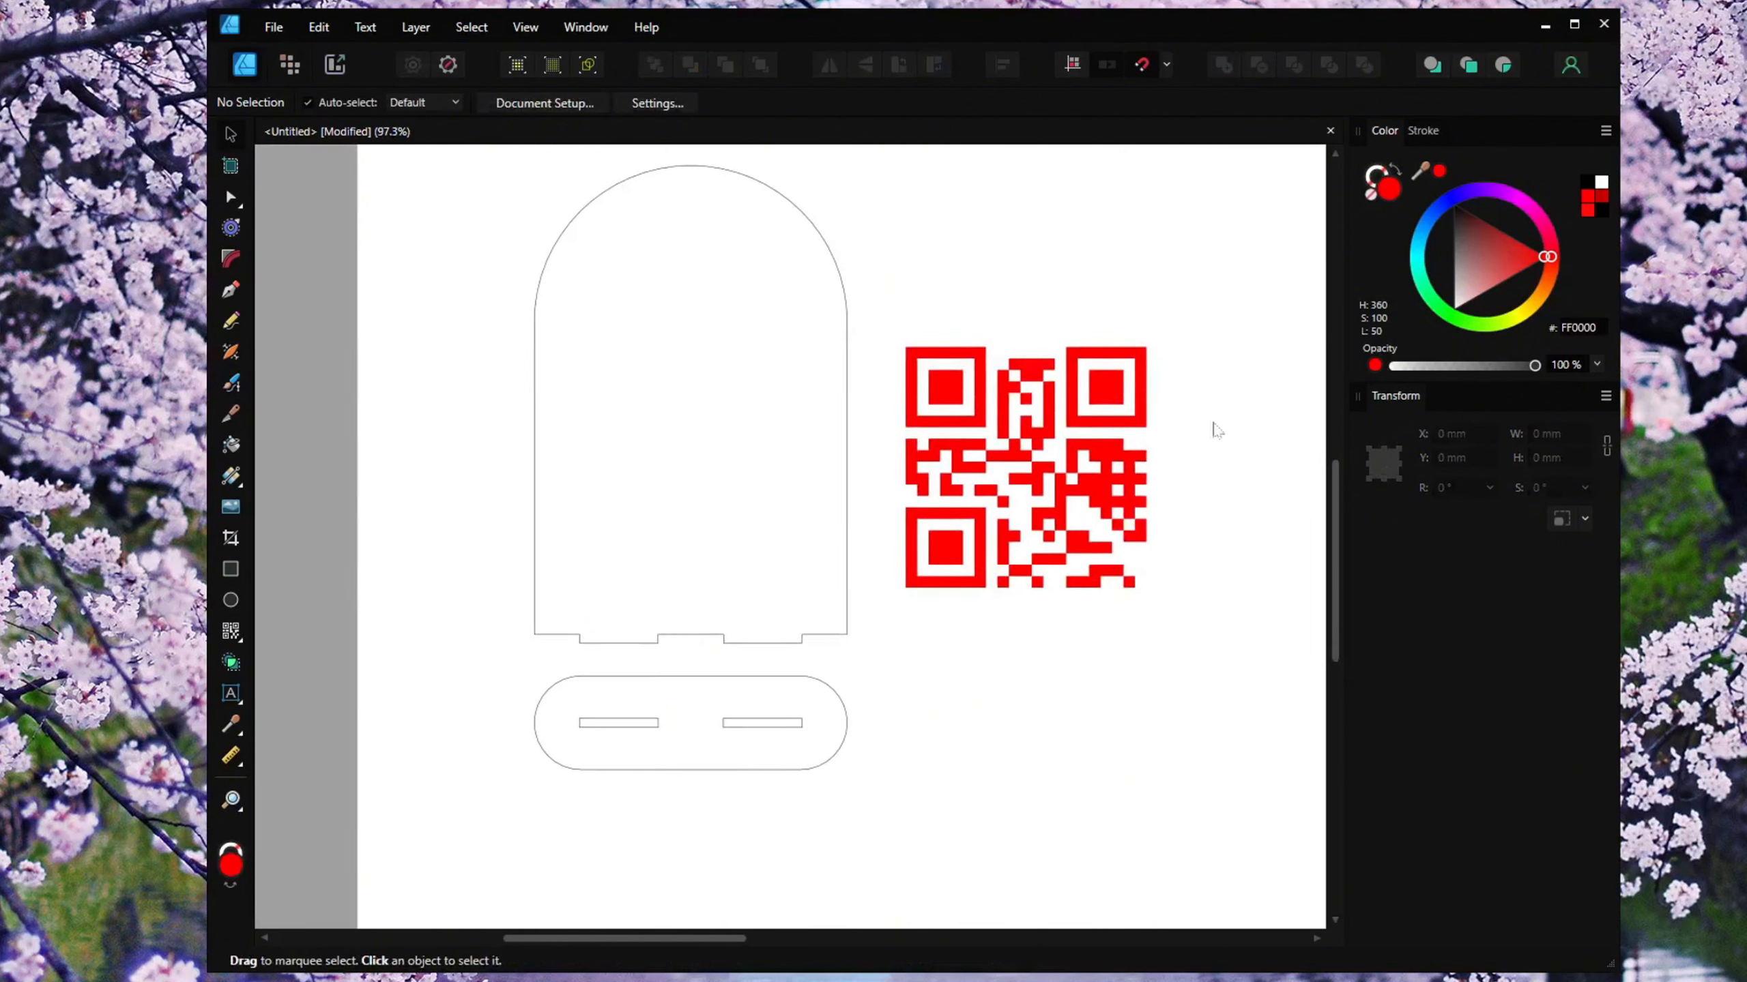
pyautogui.click(1082, 458)
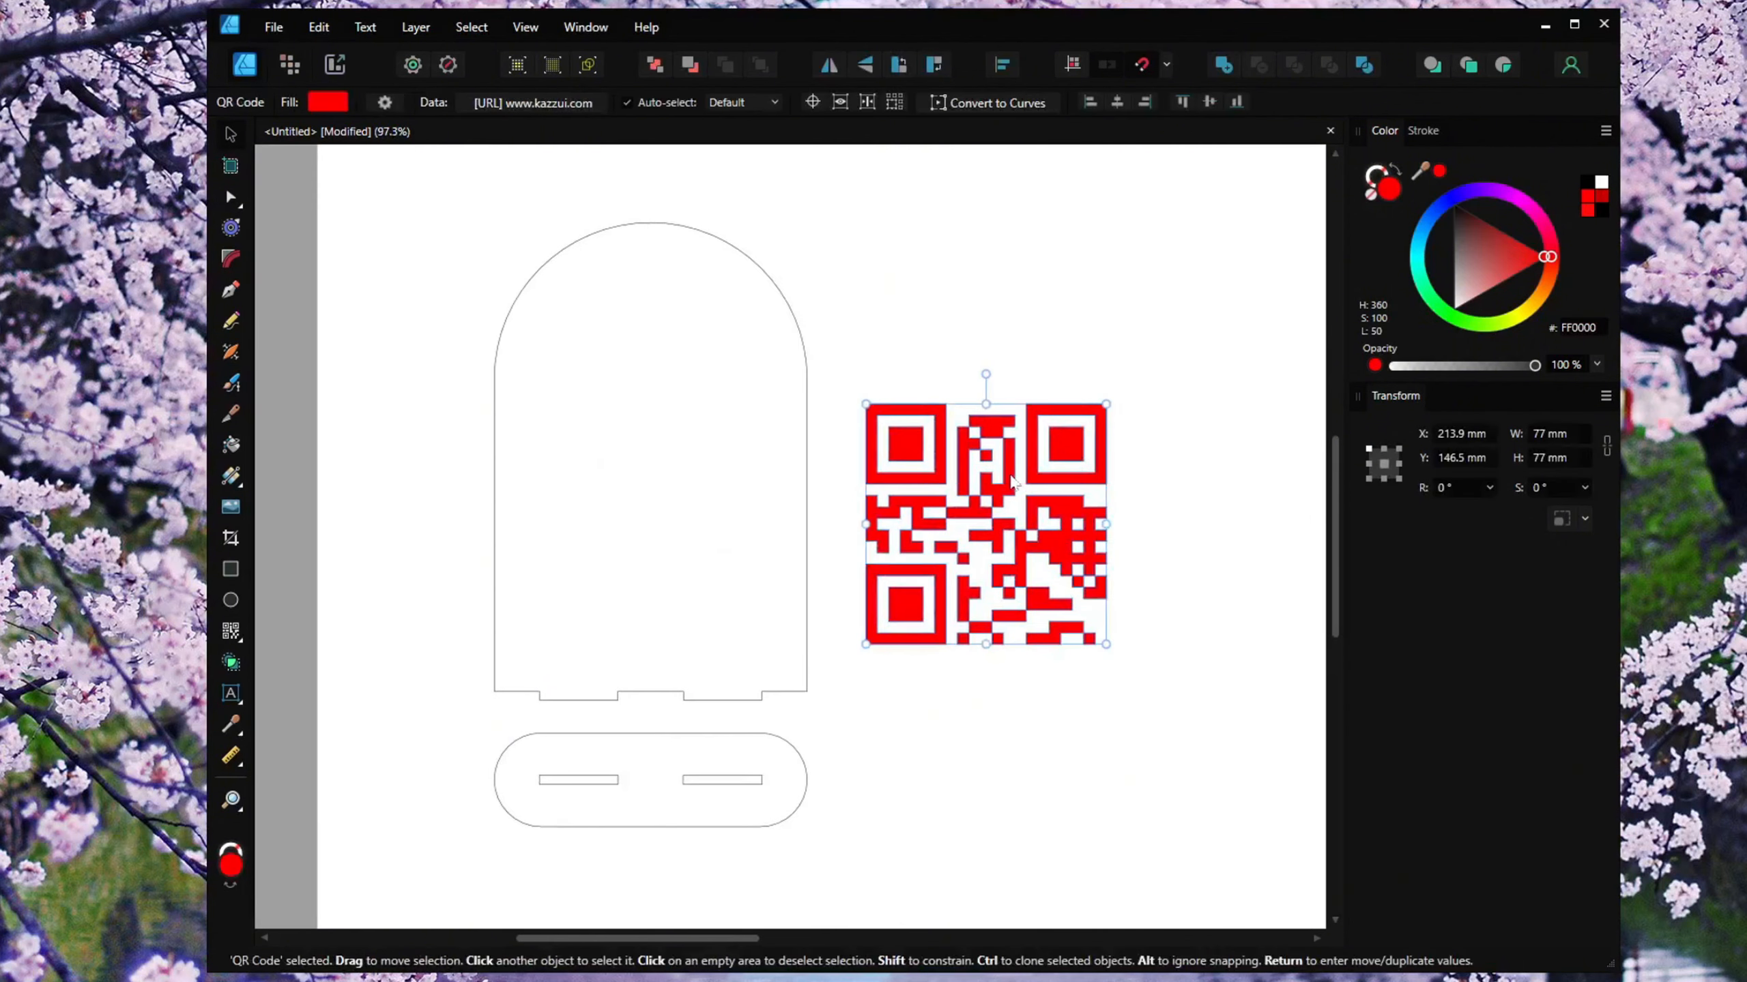
pyautogui.moveTo(1012, 480); pyautogui.dragTo(1003, 489)
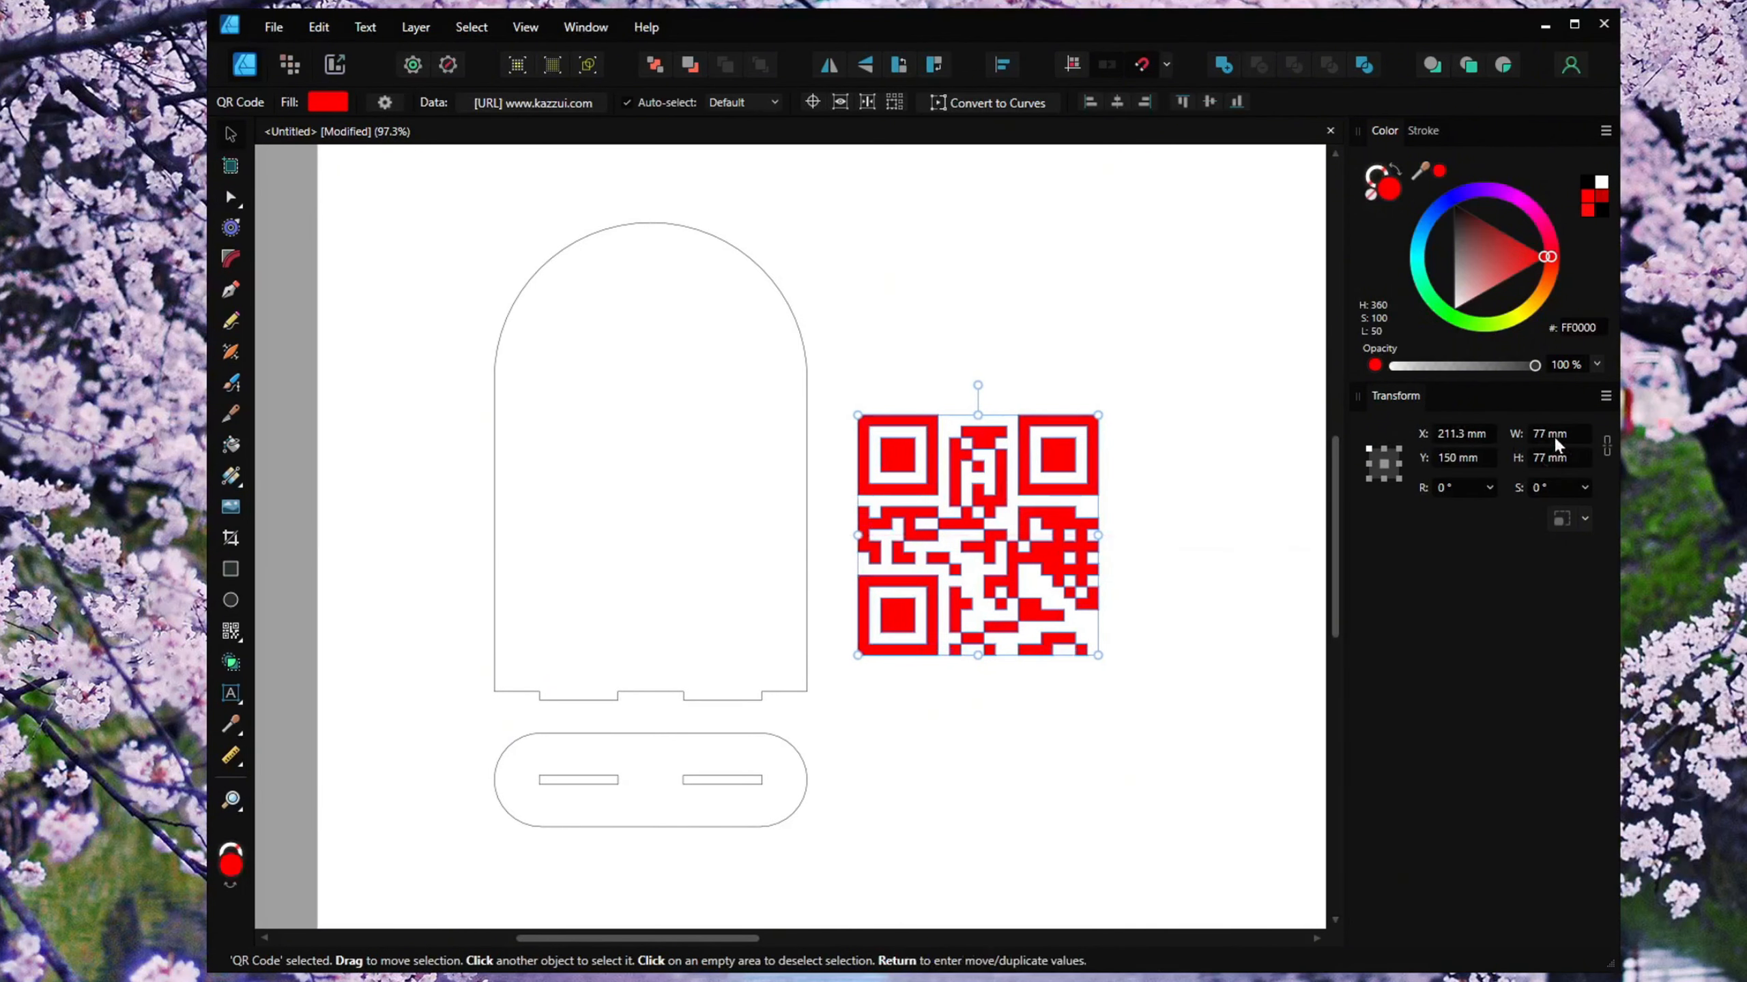
pyautogui.write('75')
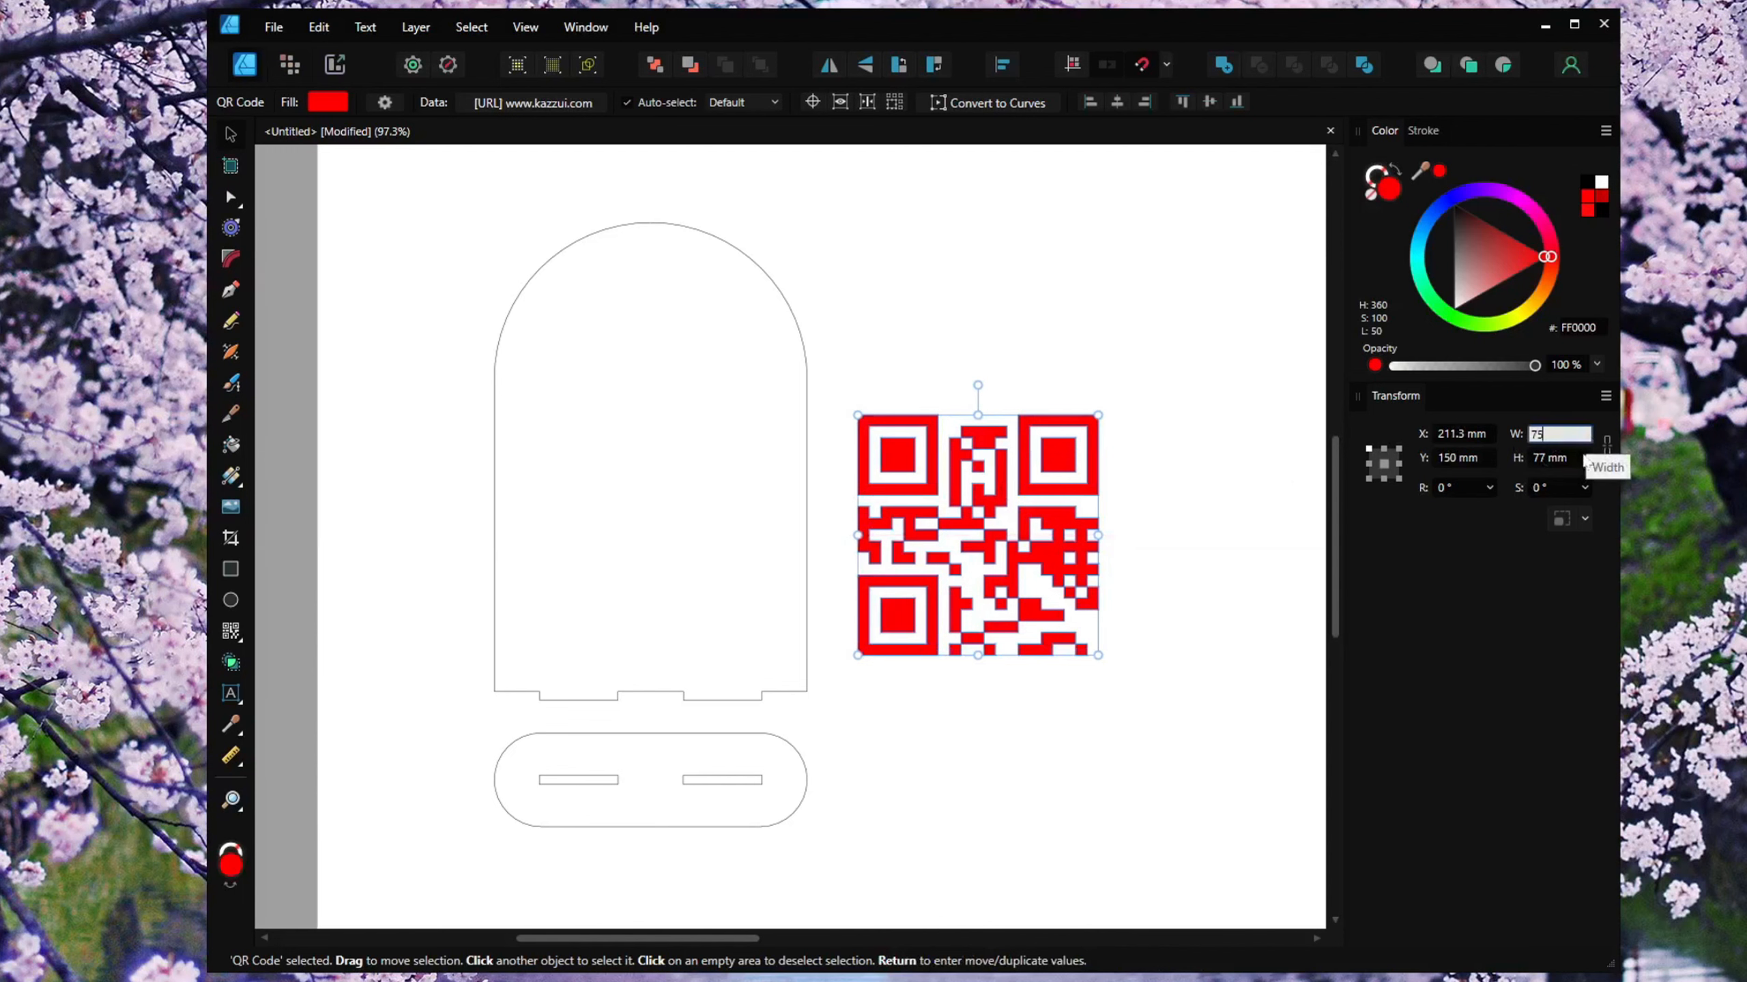
pyautogui.press('Return')
pyautogui.click(1577, 460)
pyautogui.write('75')
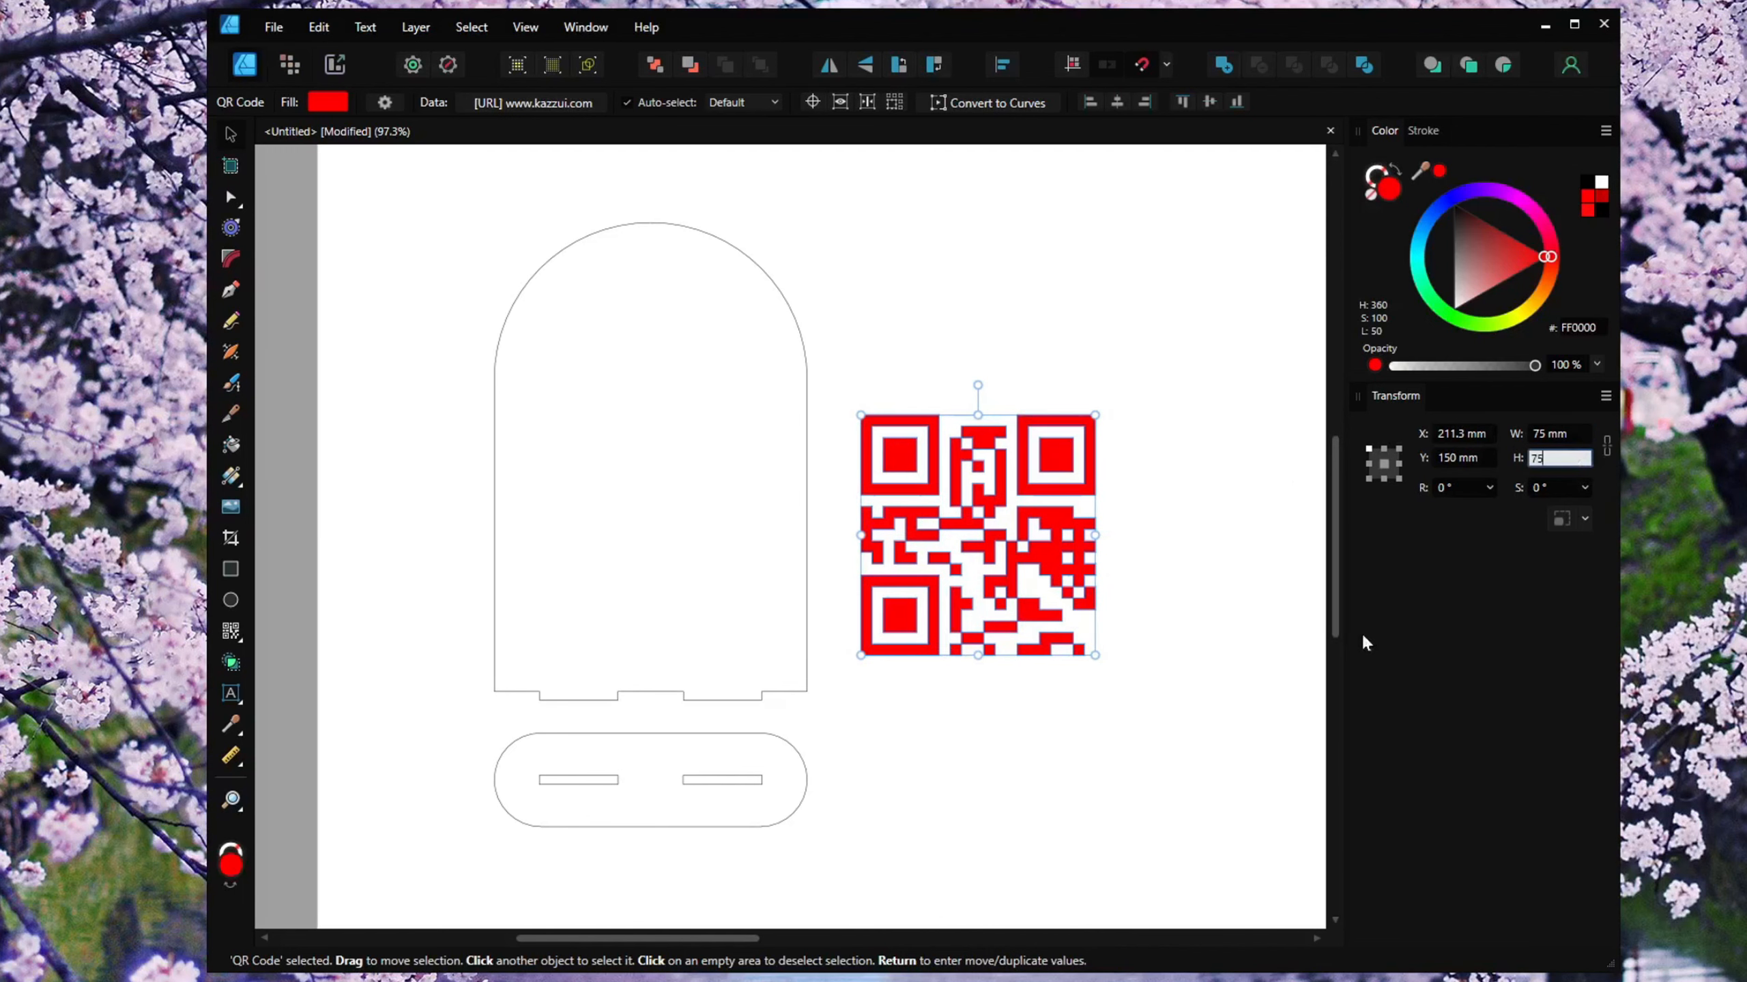
pyautogui.press('Return')
# Move the QR code onto the arched panel, centred horizontally on it.
pyautogui.moveTo(987, 510); pyautogui.dragTo(659, 512)
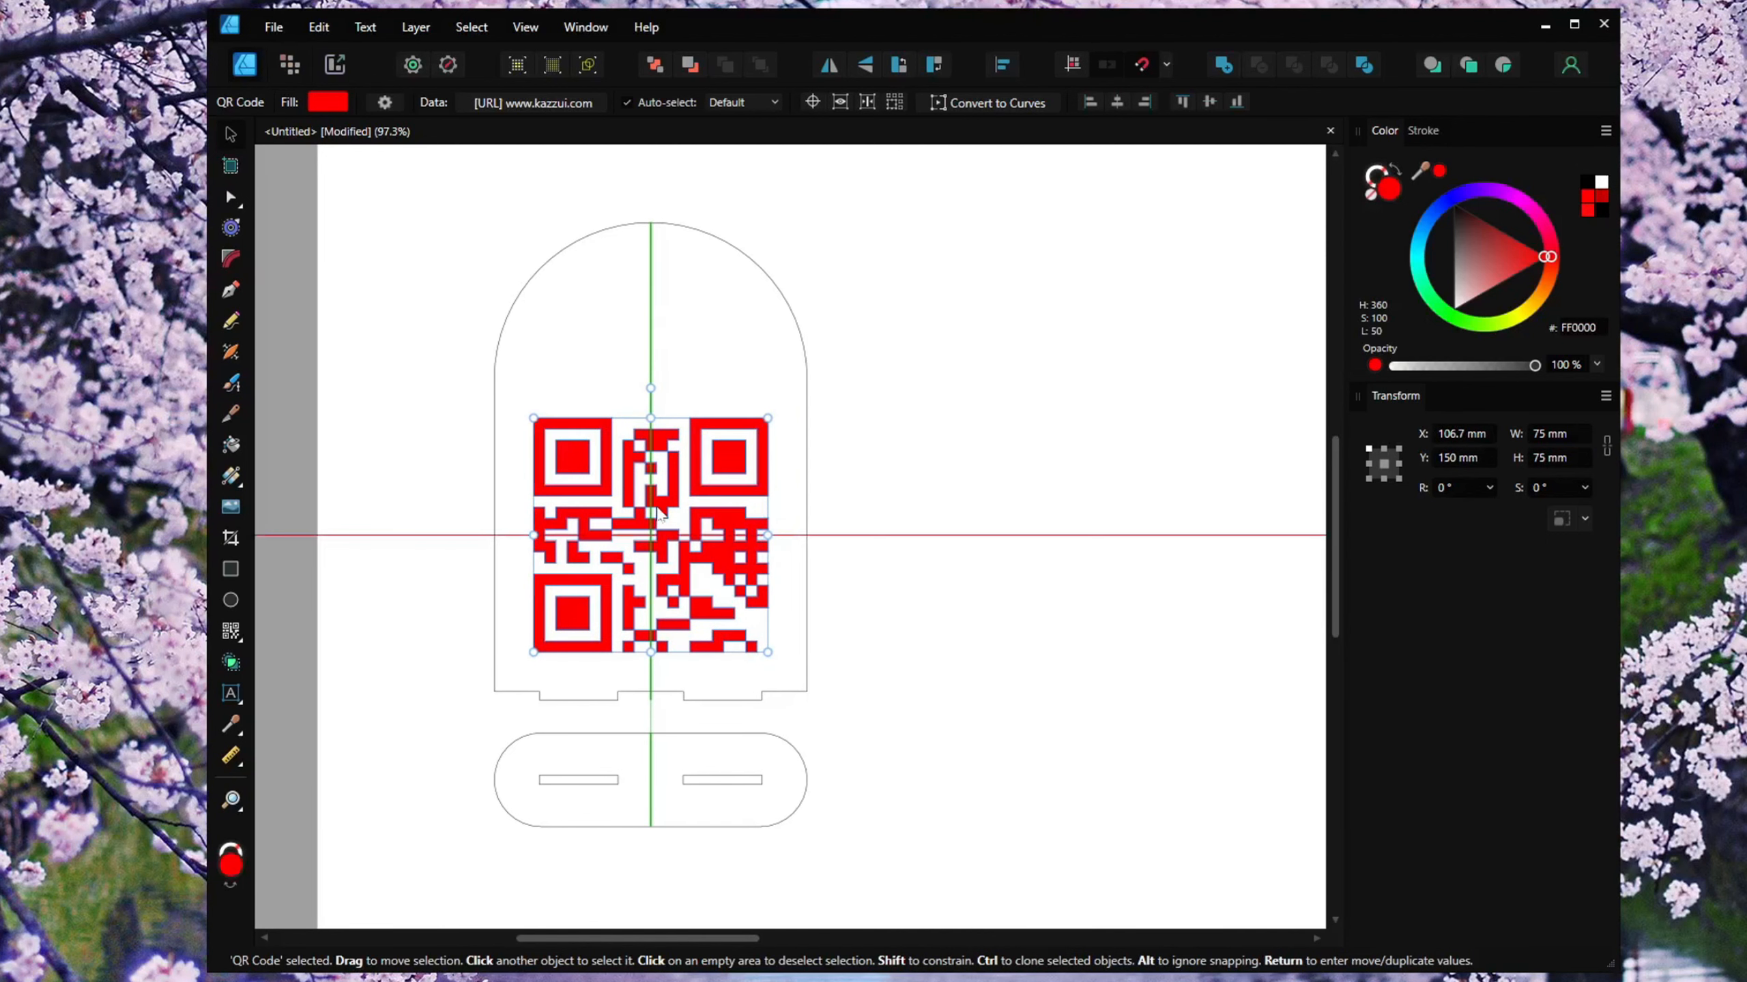
pyautogui.click(925, 413)
pyautogui.moveTo(932, 472); pyautogui.dragTo(1008, 454)
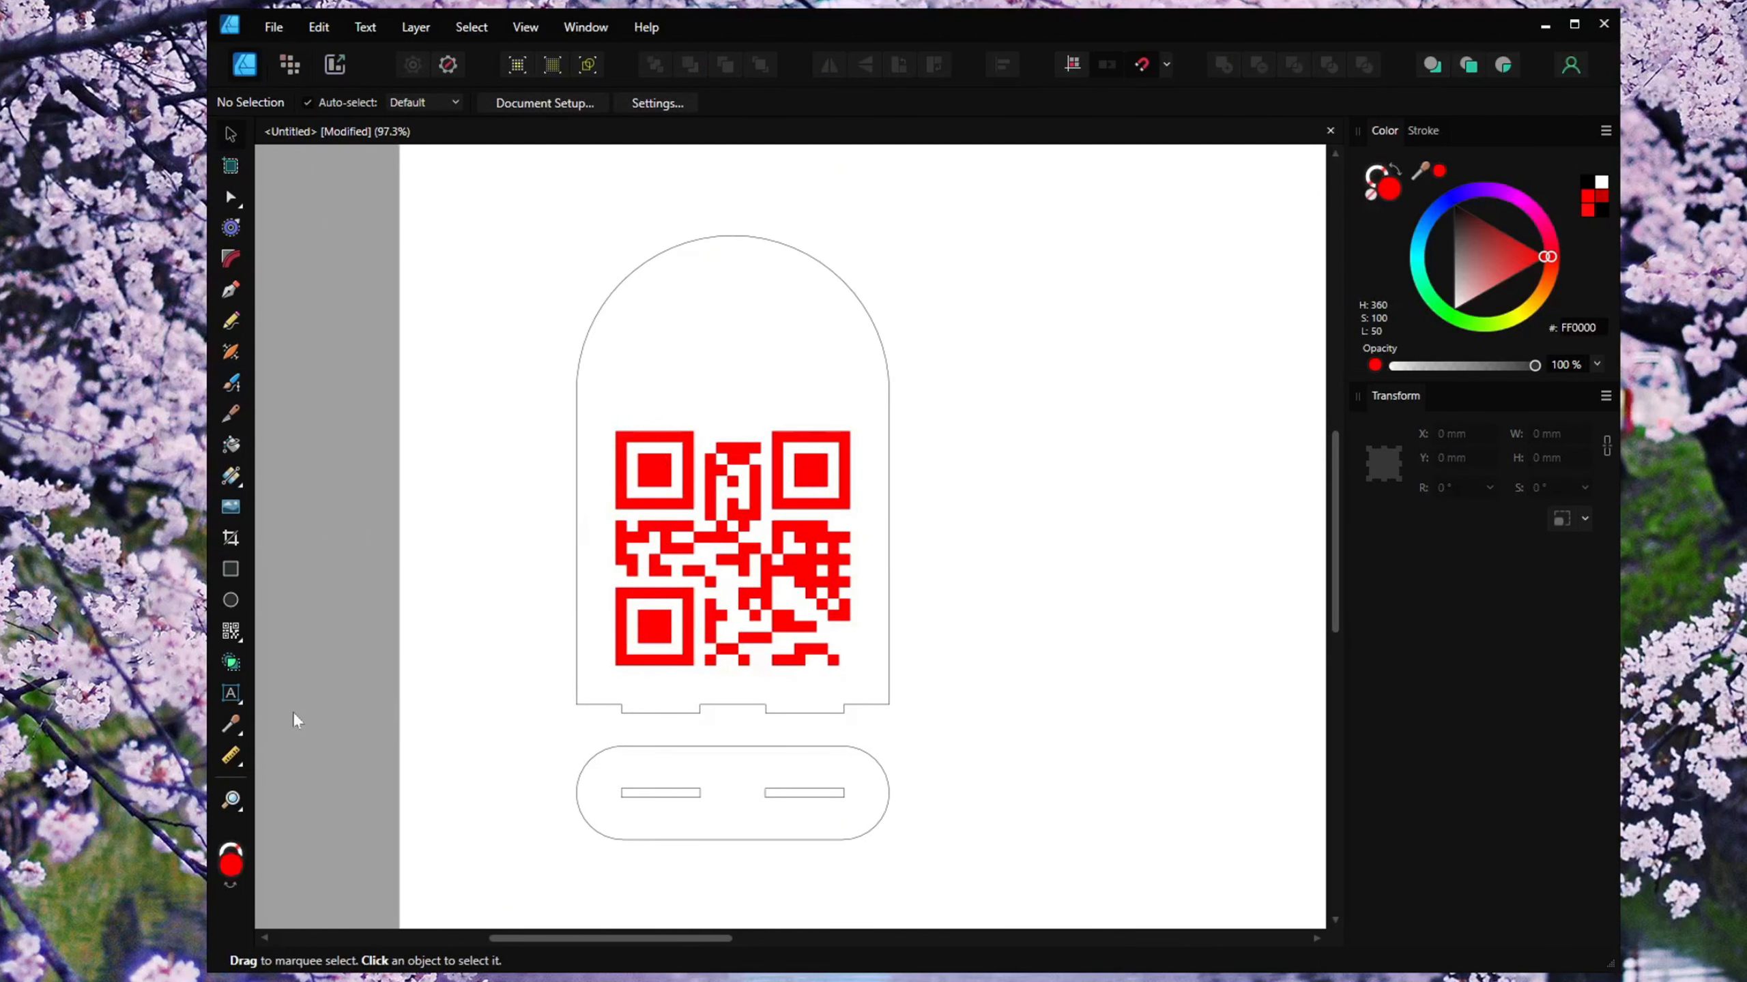
# Add the artistic text "Let's get" beside the arched panel with the Artistic Text Tool.
pyautogui.click(230, 693)
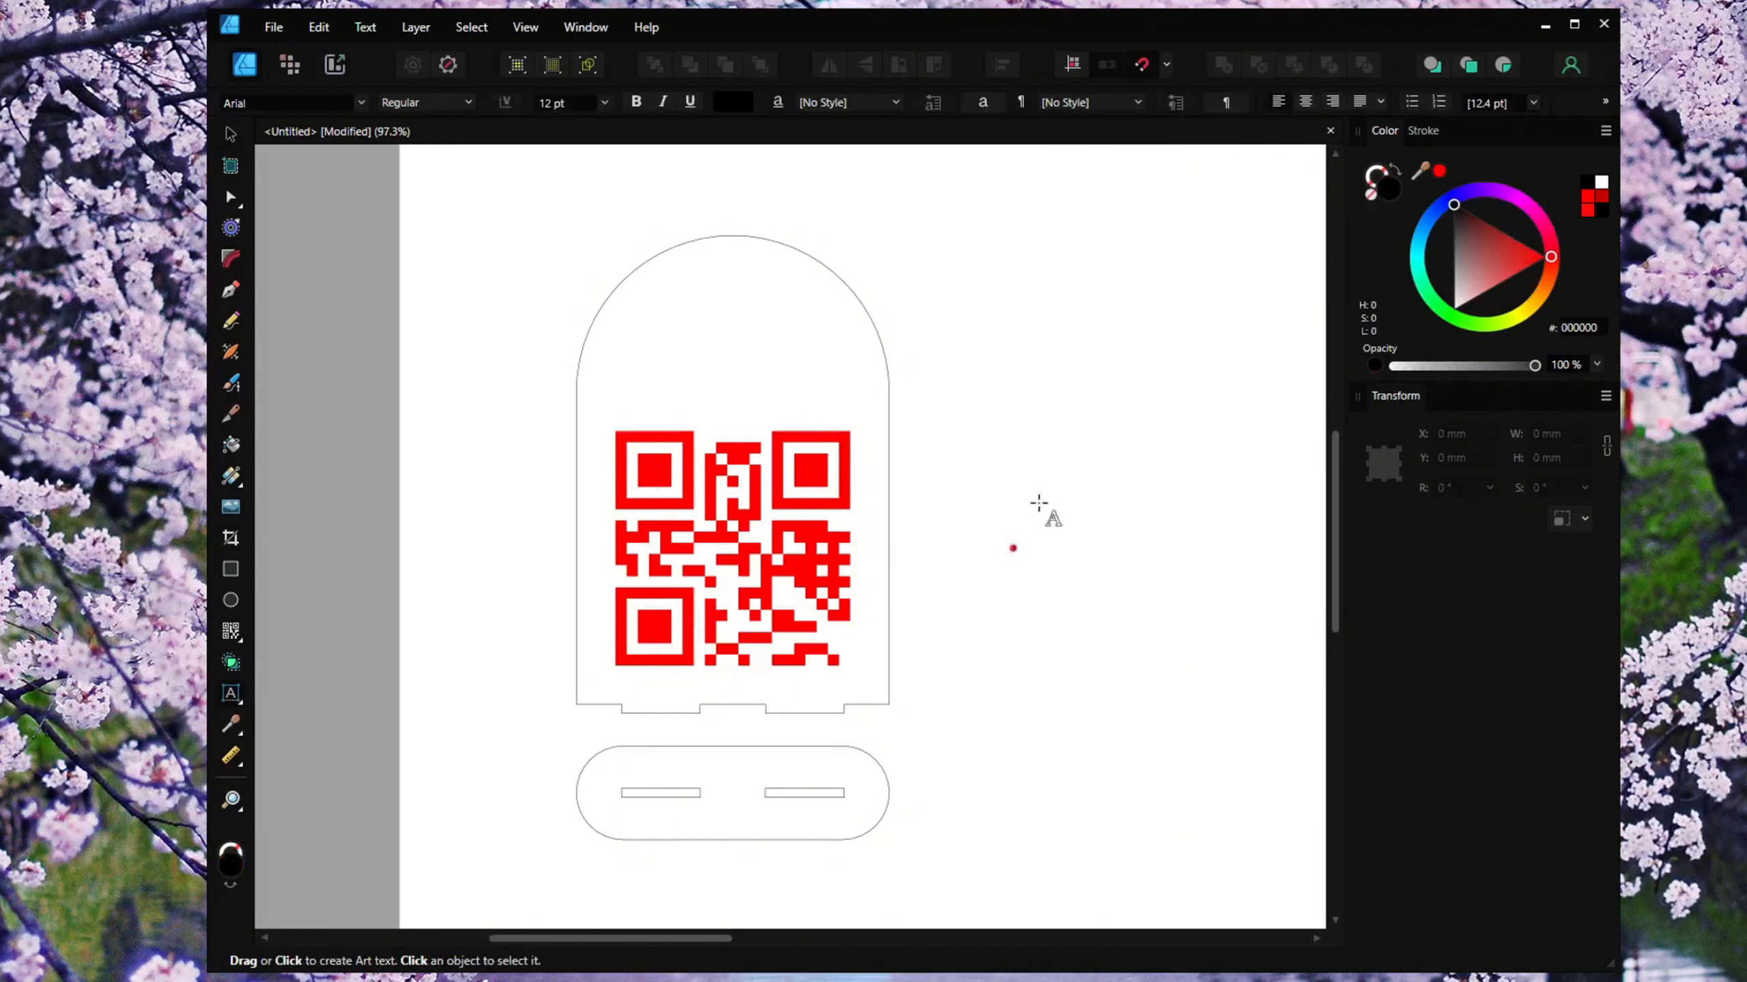
pyautogui.click(988, 392)
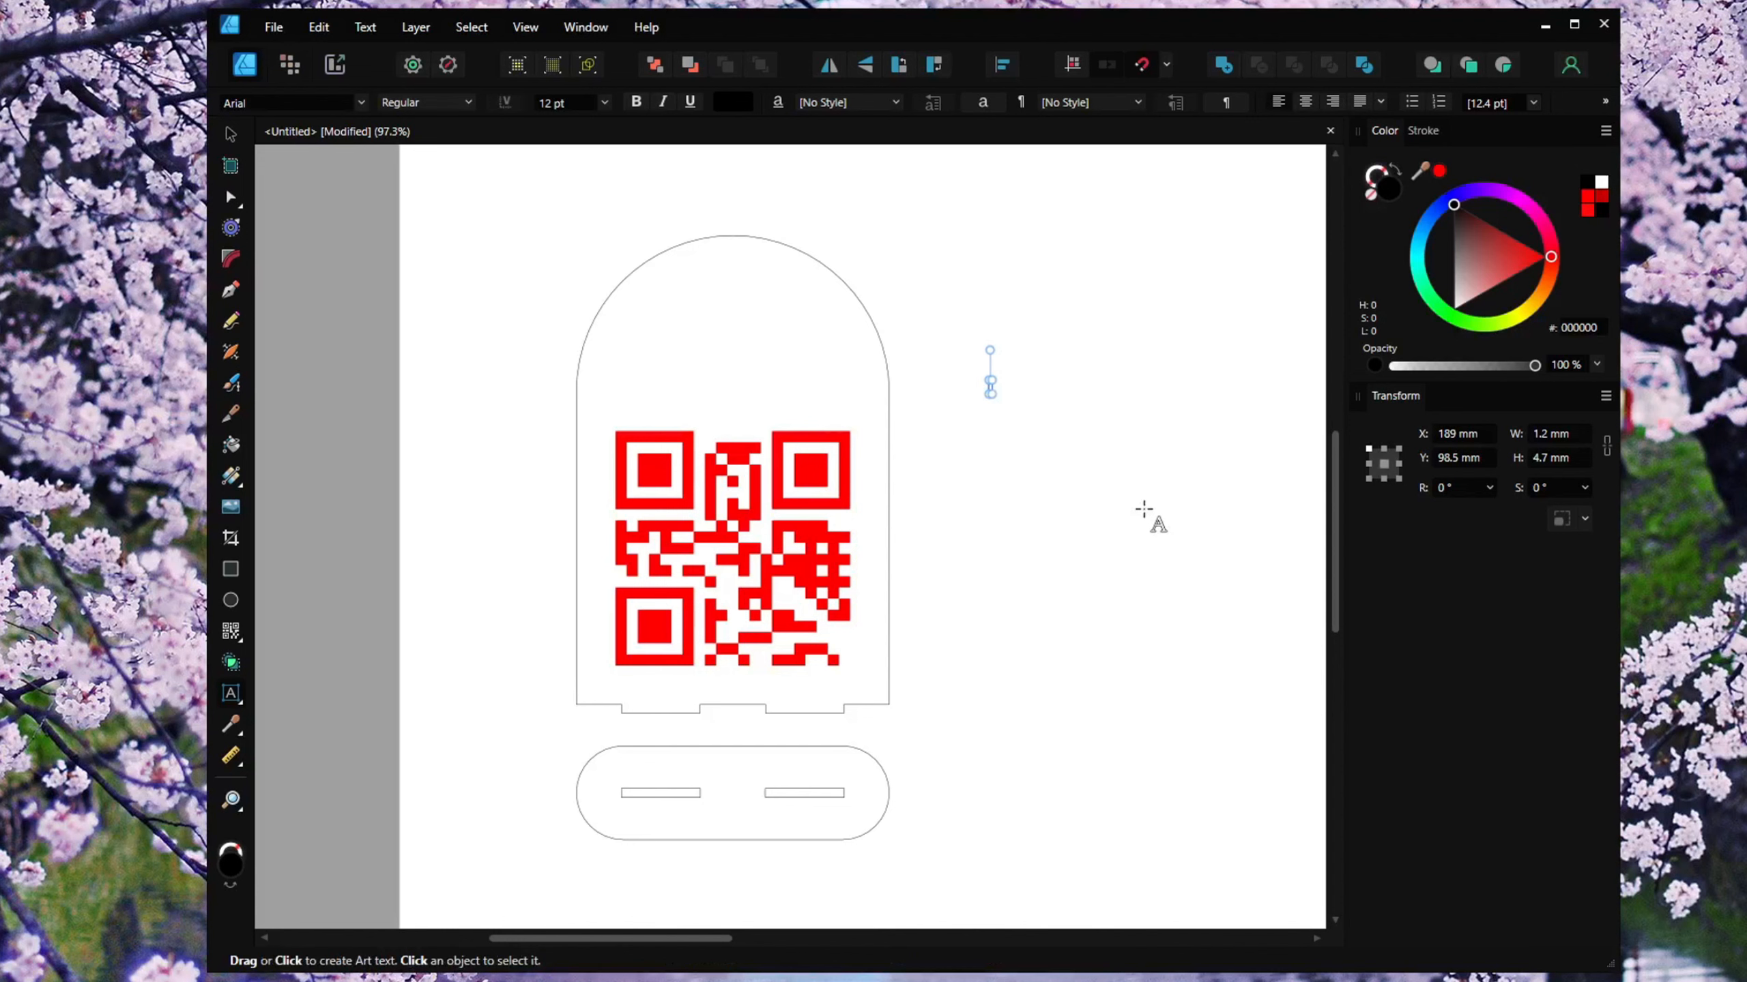
pyautogui.write("Let's")
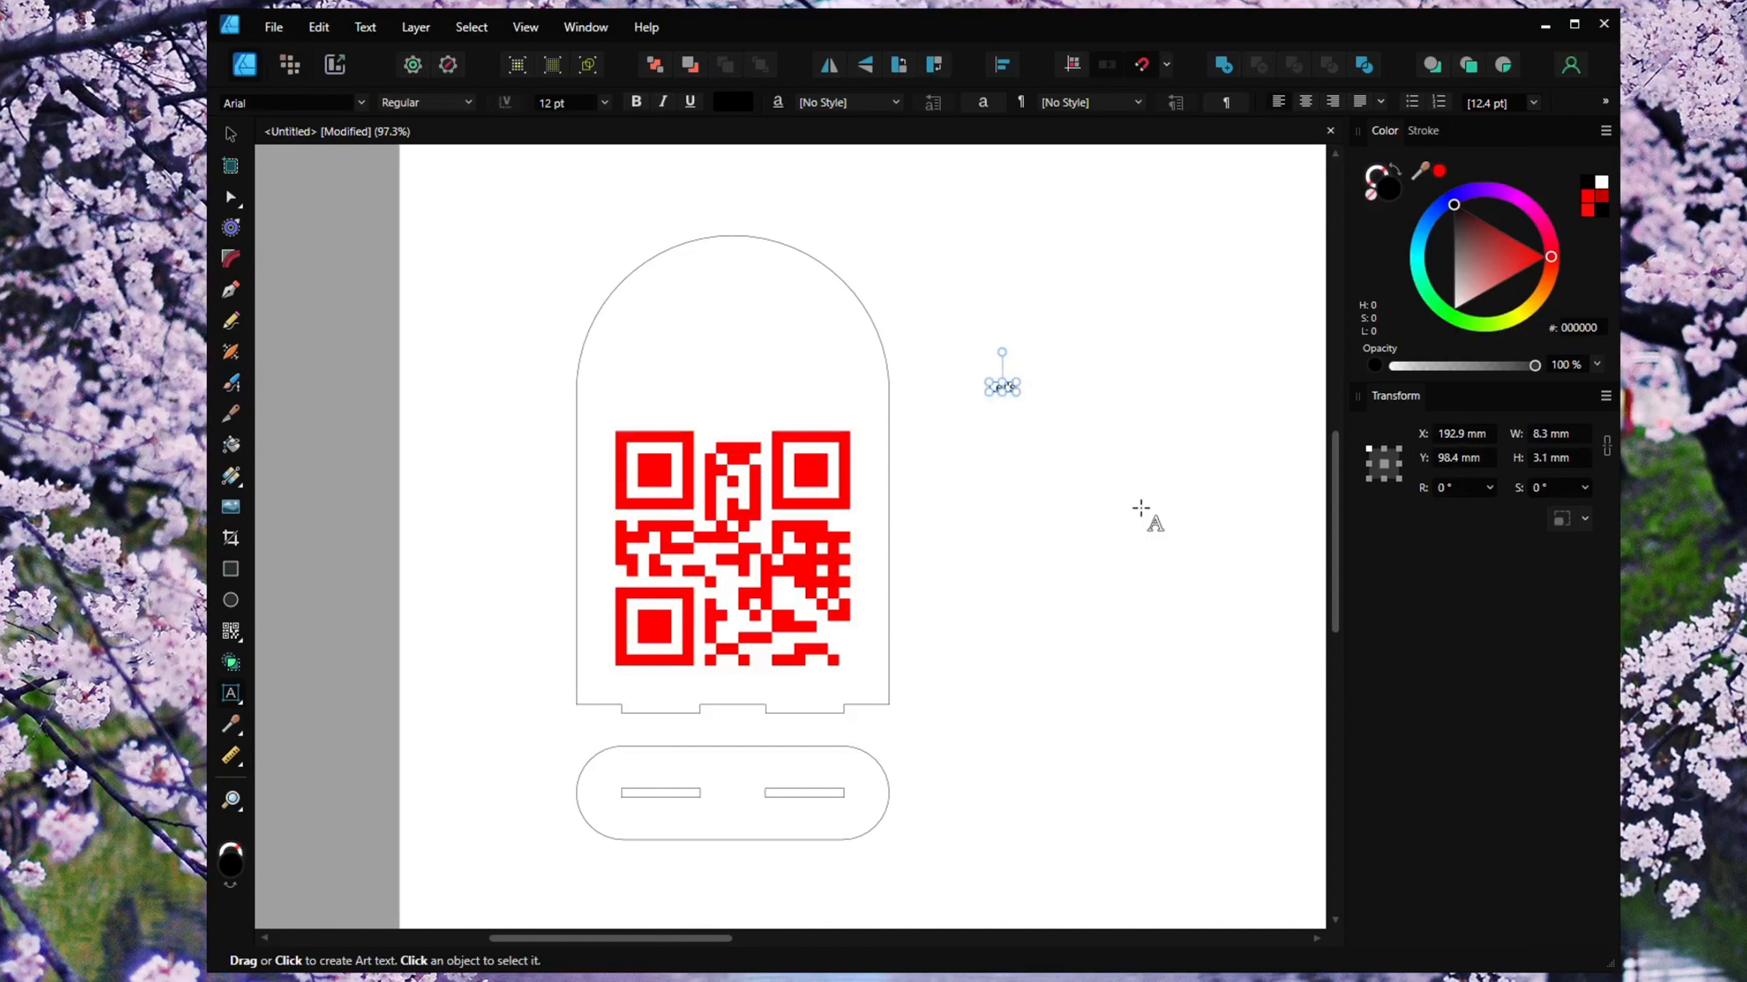
pyautogui.write(' get')
pyautogui.press('Escape')
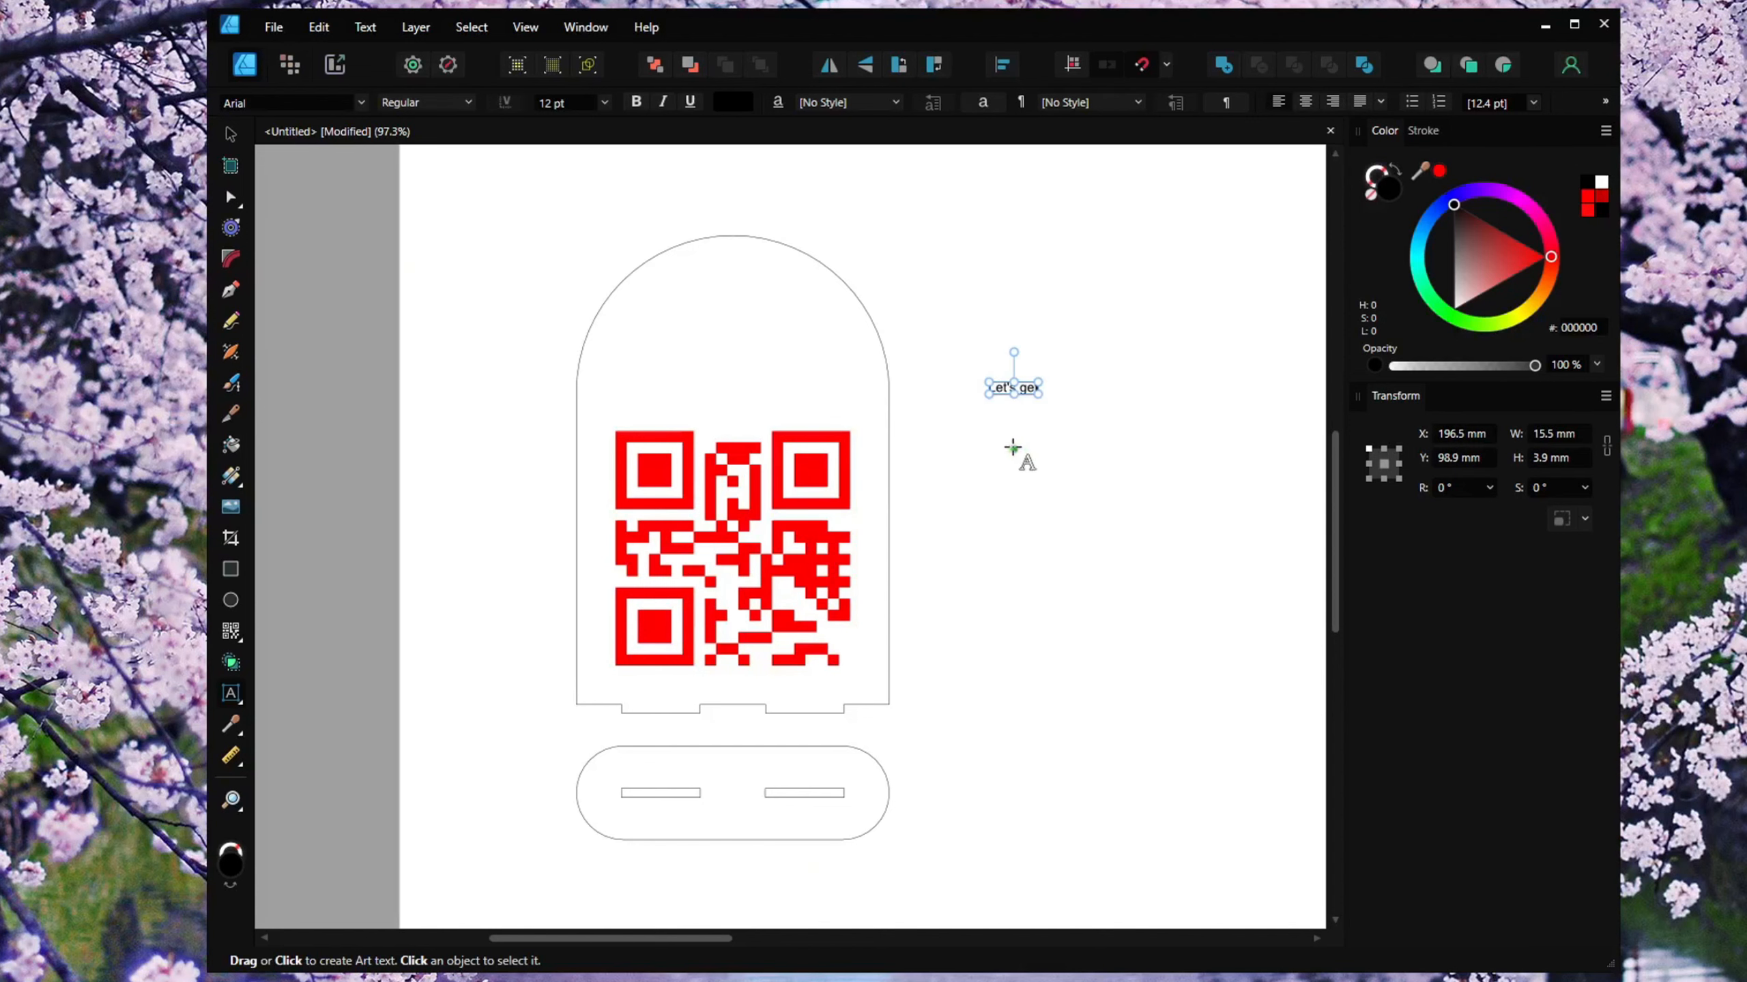
# Add a second artistic text "Social" just below the first text.
pyautogui.press('Escape')
pyautogui.click(1033, 420)
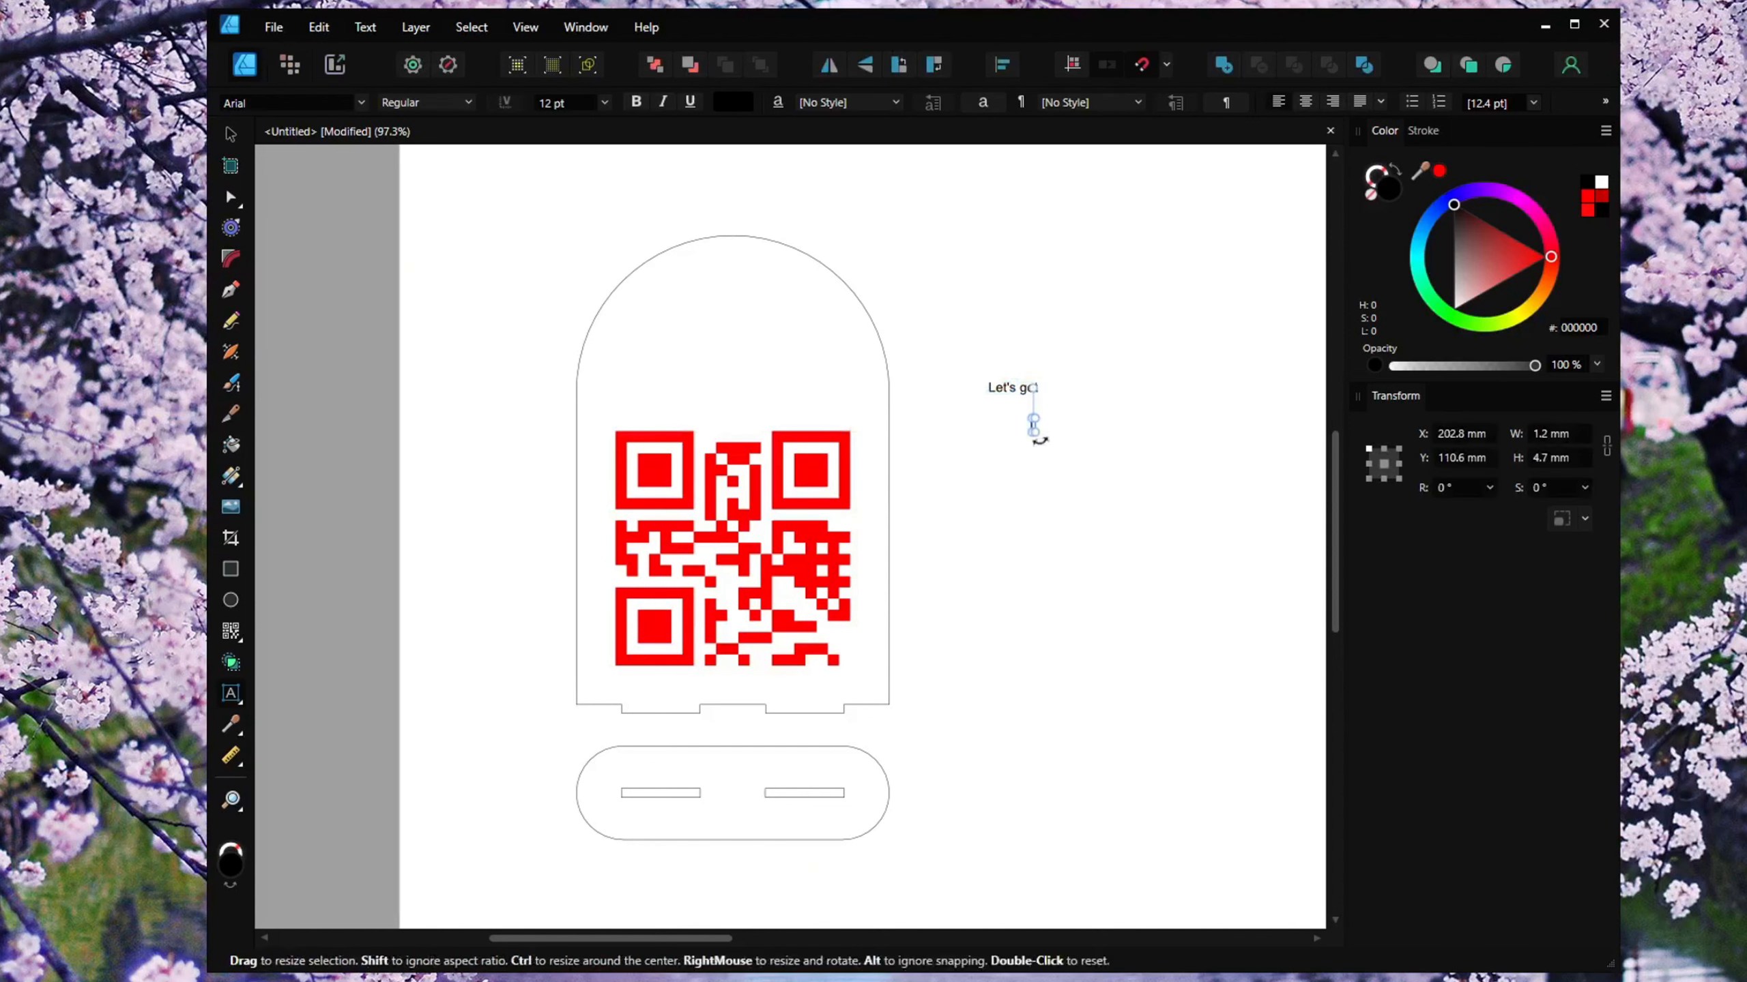
pyautogui.write('Social')
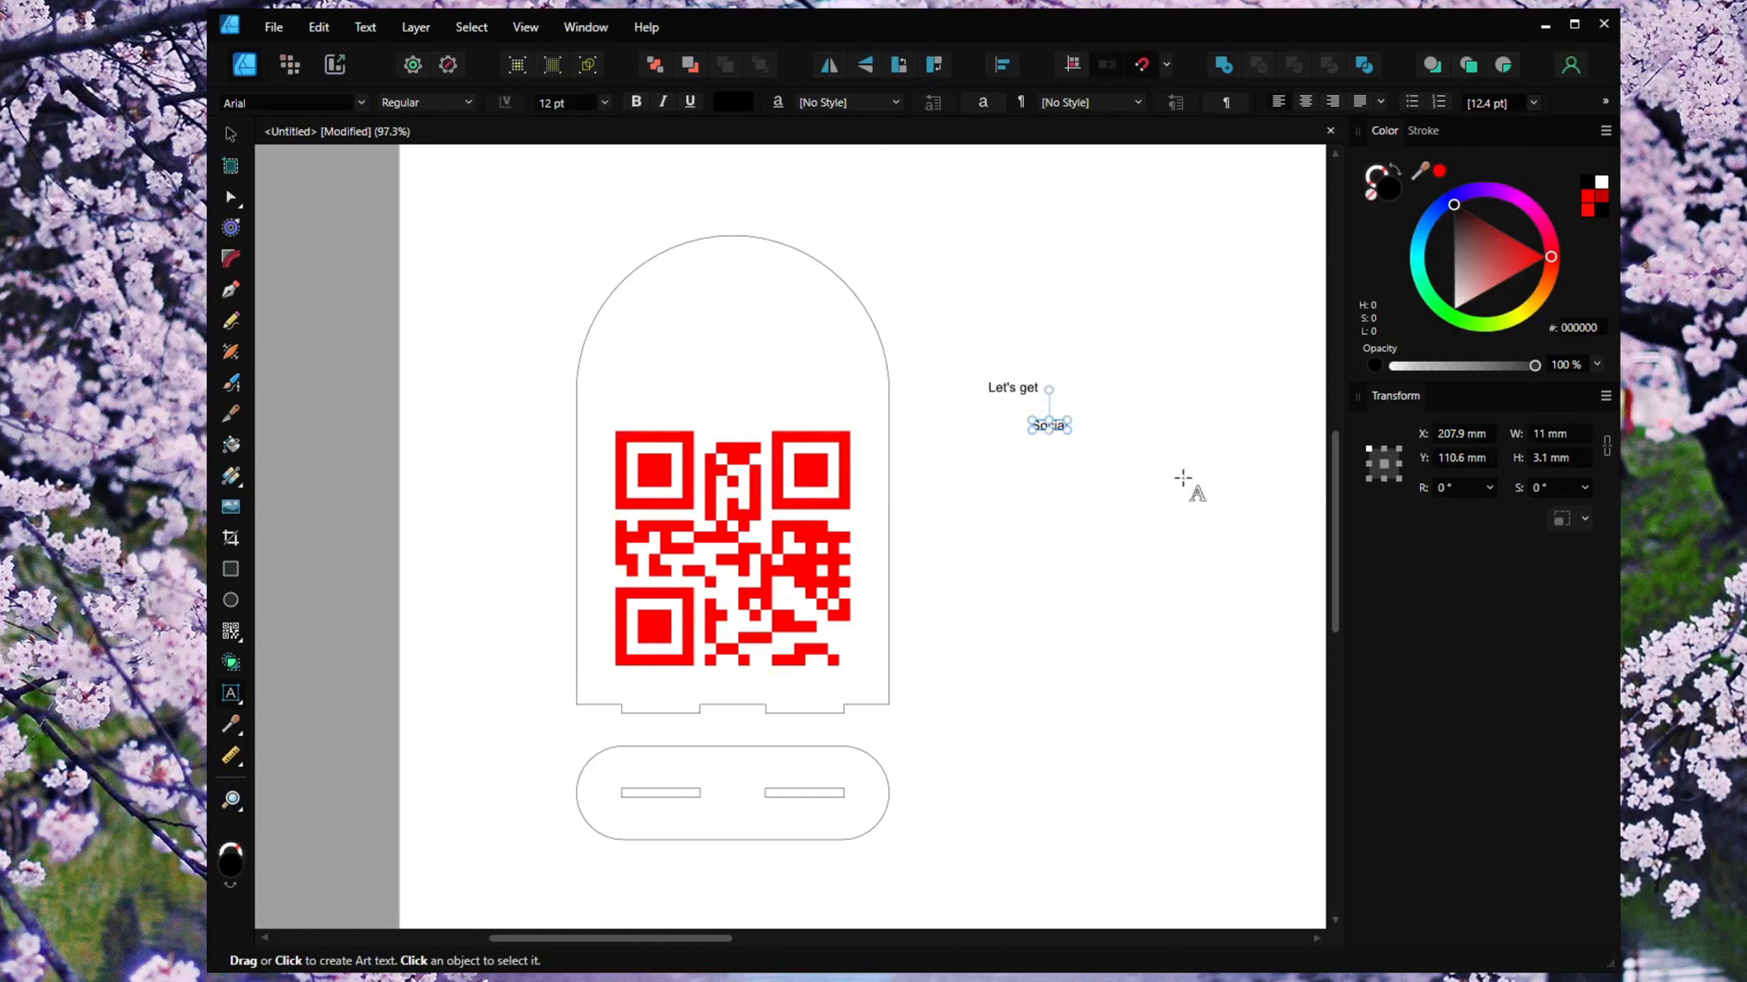
# Move the "Let's get" text to the top of the arched panel and enlarge it to about 35 pt.
pyautogui.scroll(3, 1041, 379)
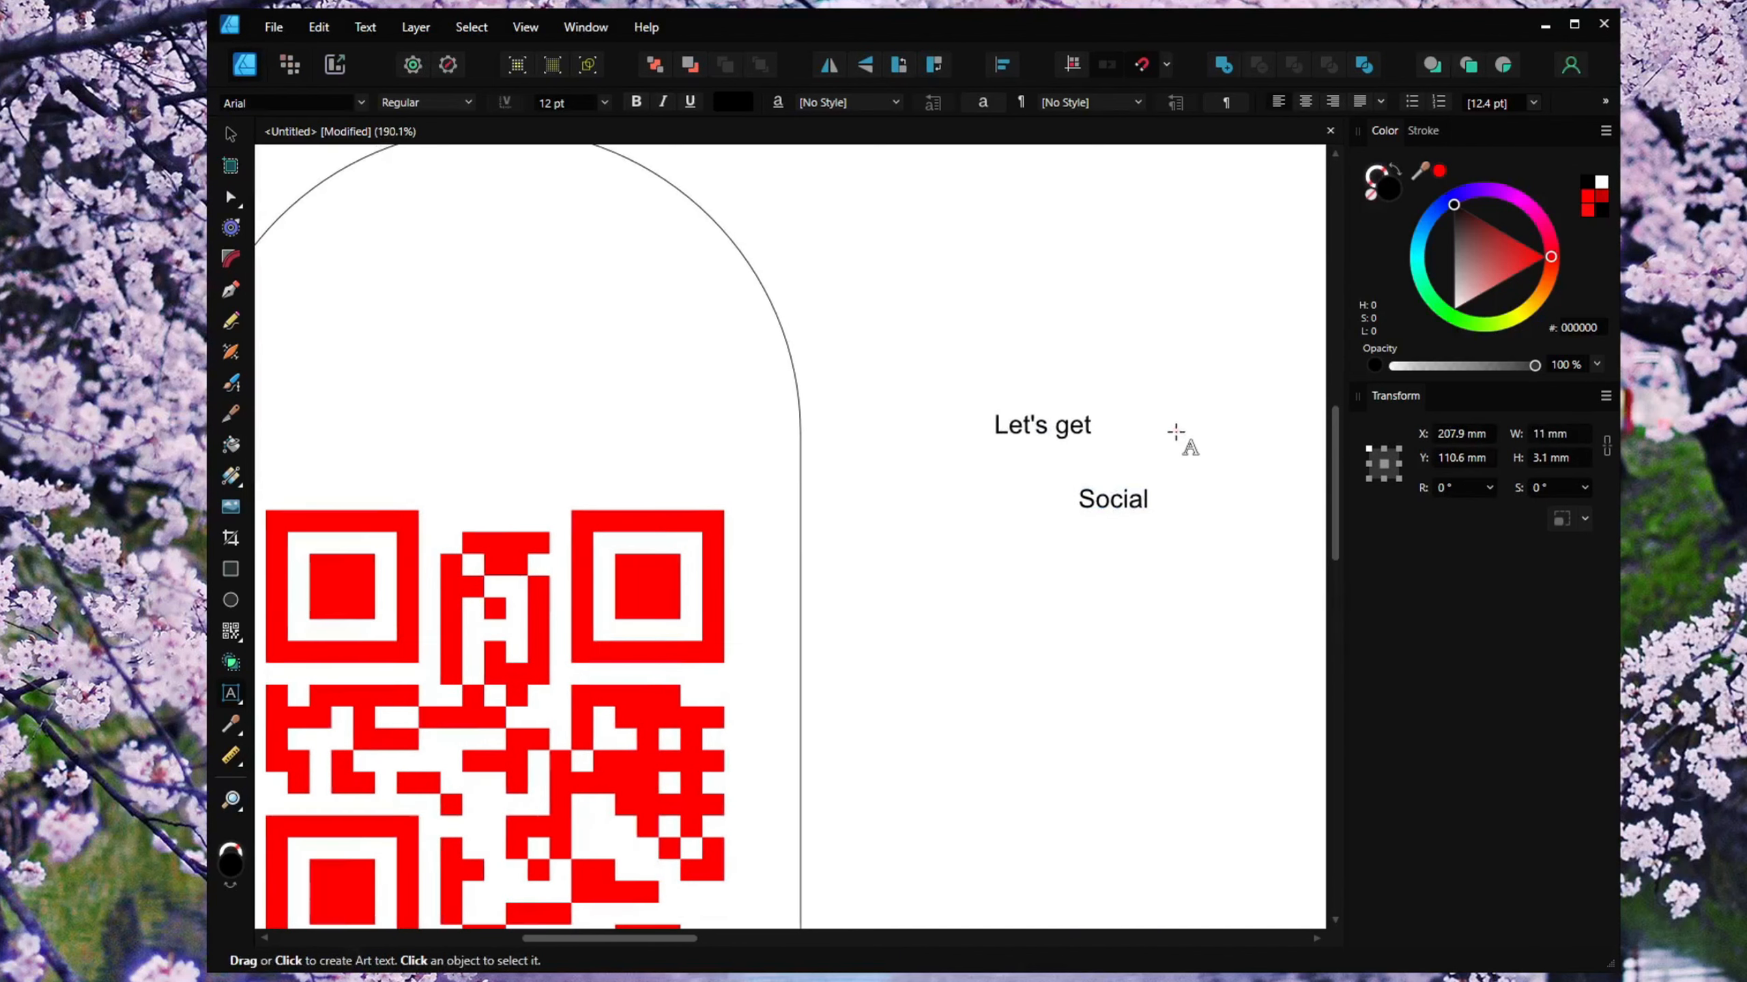
pyautogui.click(231, 138)
pyautogui.click(976, 481)
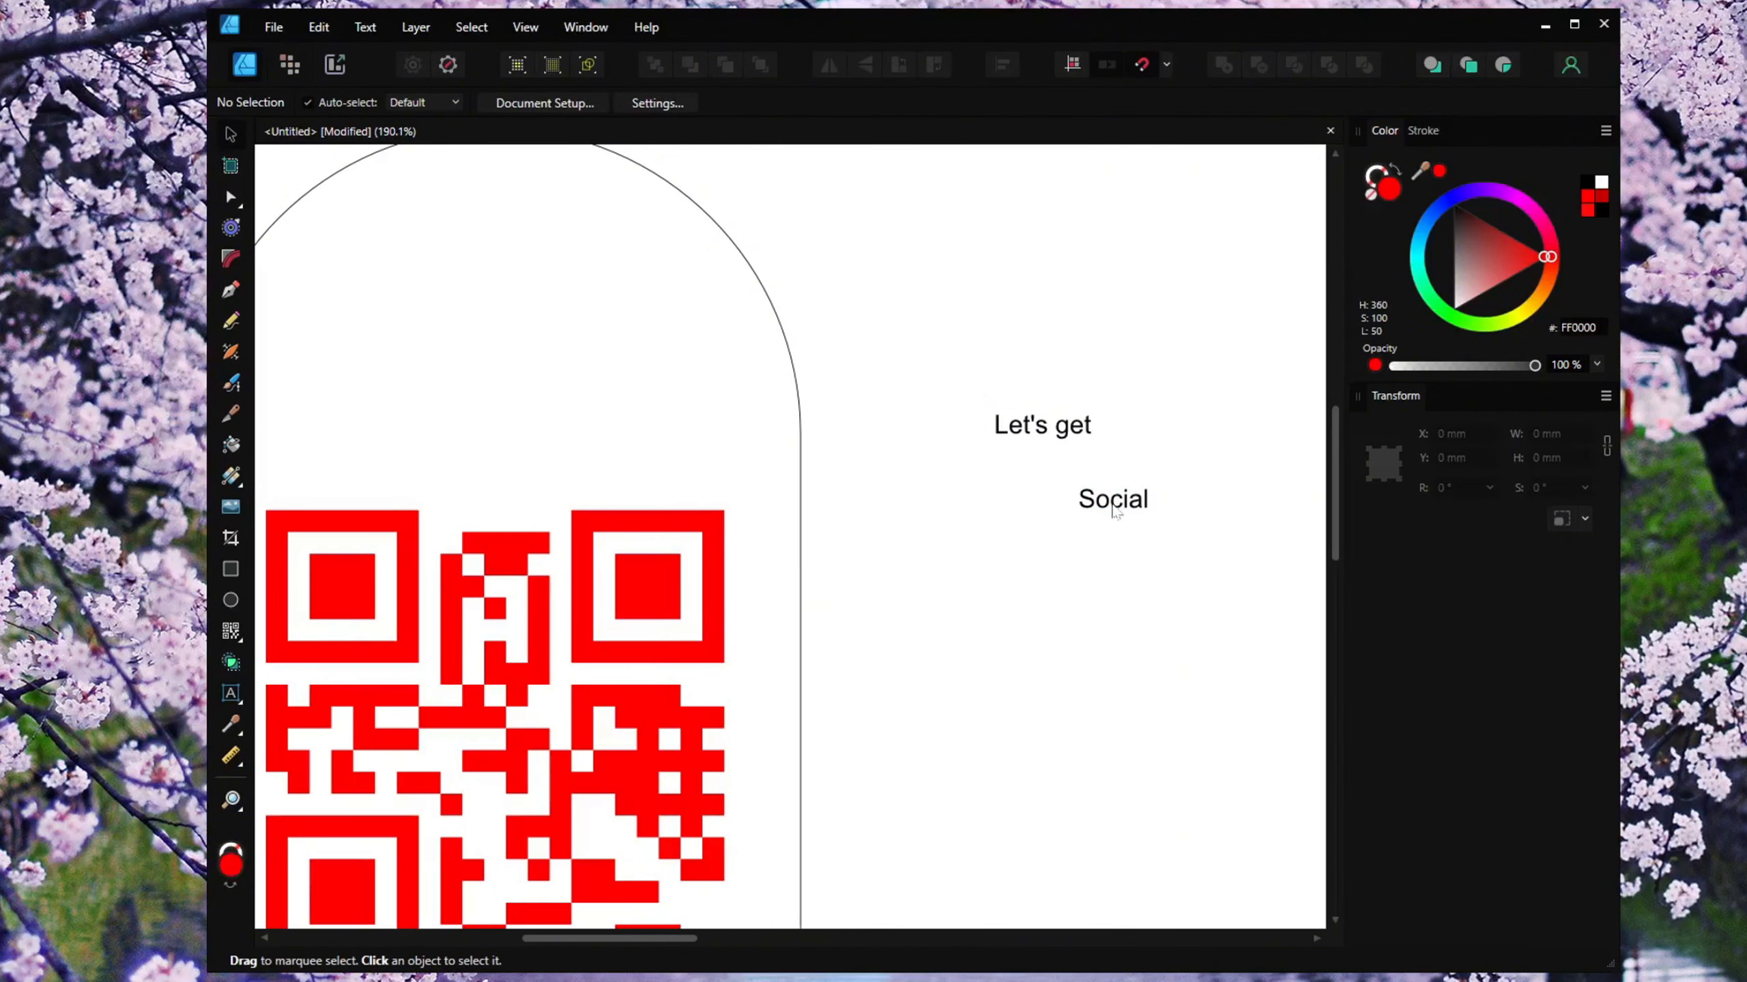
pyautogui.click(1064, 432)
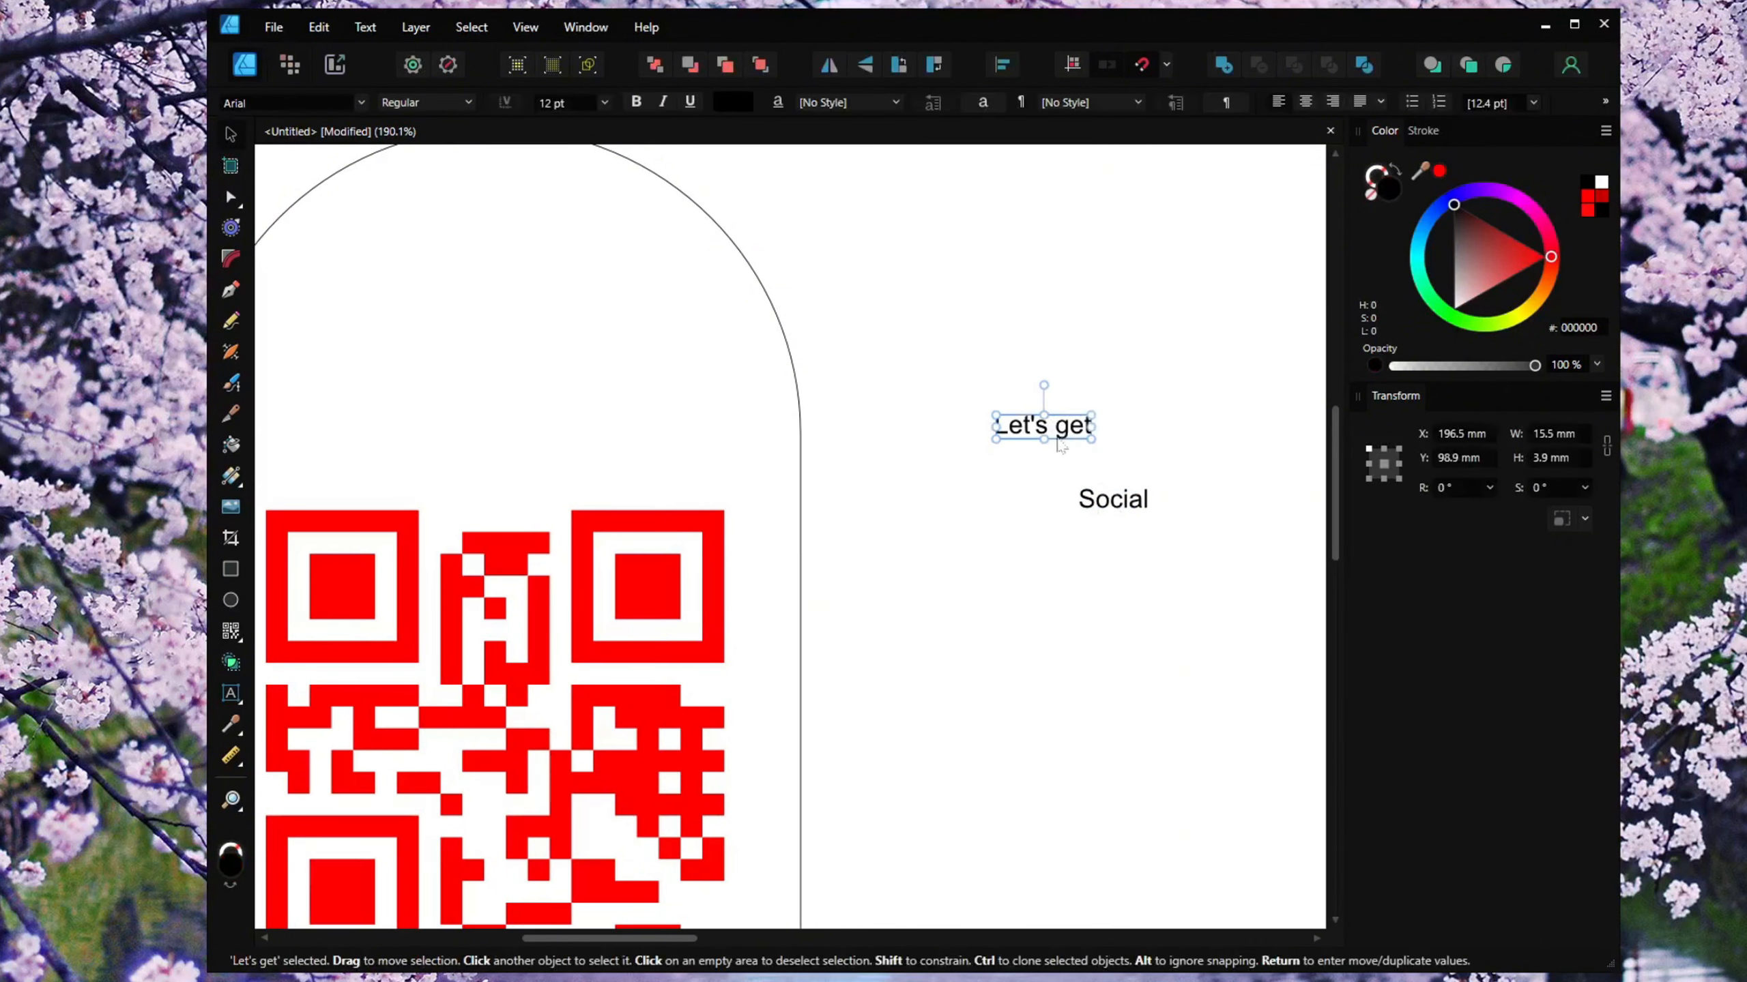
pyautogui.moveTo(1009, 460); pyautogui.dragTo(710, 350)
pyautogui.moveTo(571, 317); pyautogui.dragTo(535, 320)
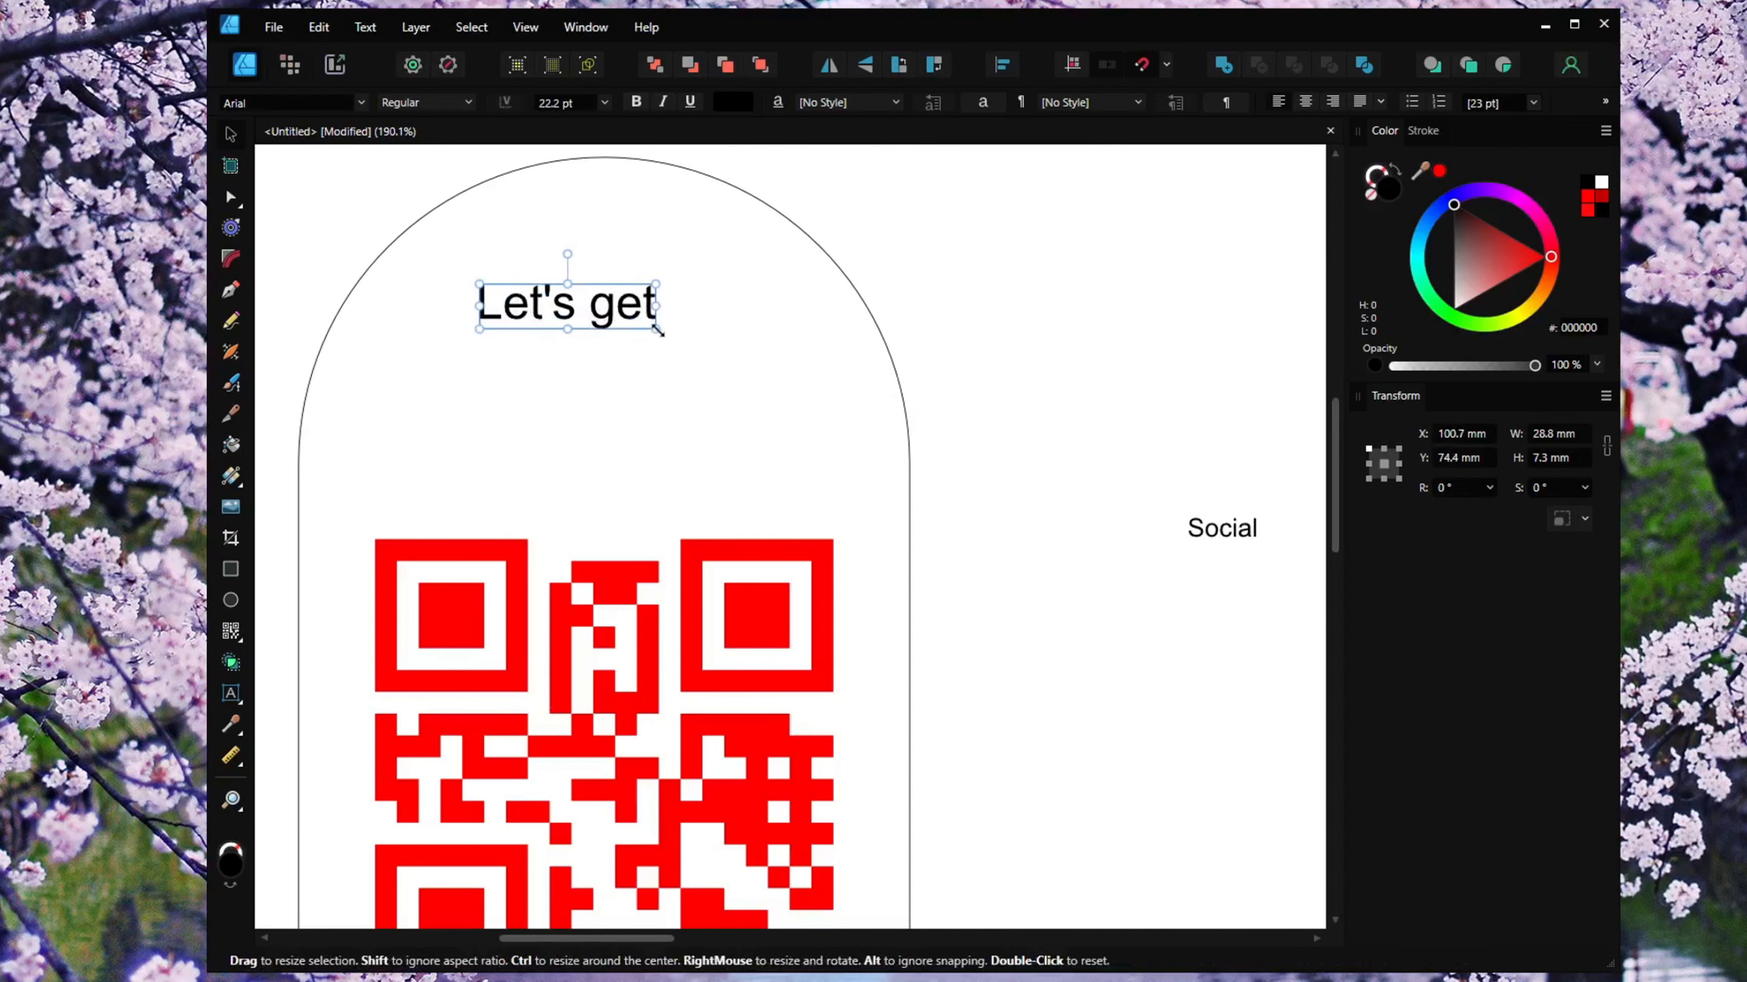
pyautogui.moveTo(658, 328)
pyautogui.mouseDown()
pyautogui.moveTo(749, 371)
pyautogui.moveTo(756, 354)
pyautogui.moveTo(678, 317)
pyautogui.mouseUp()
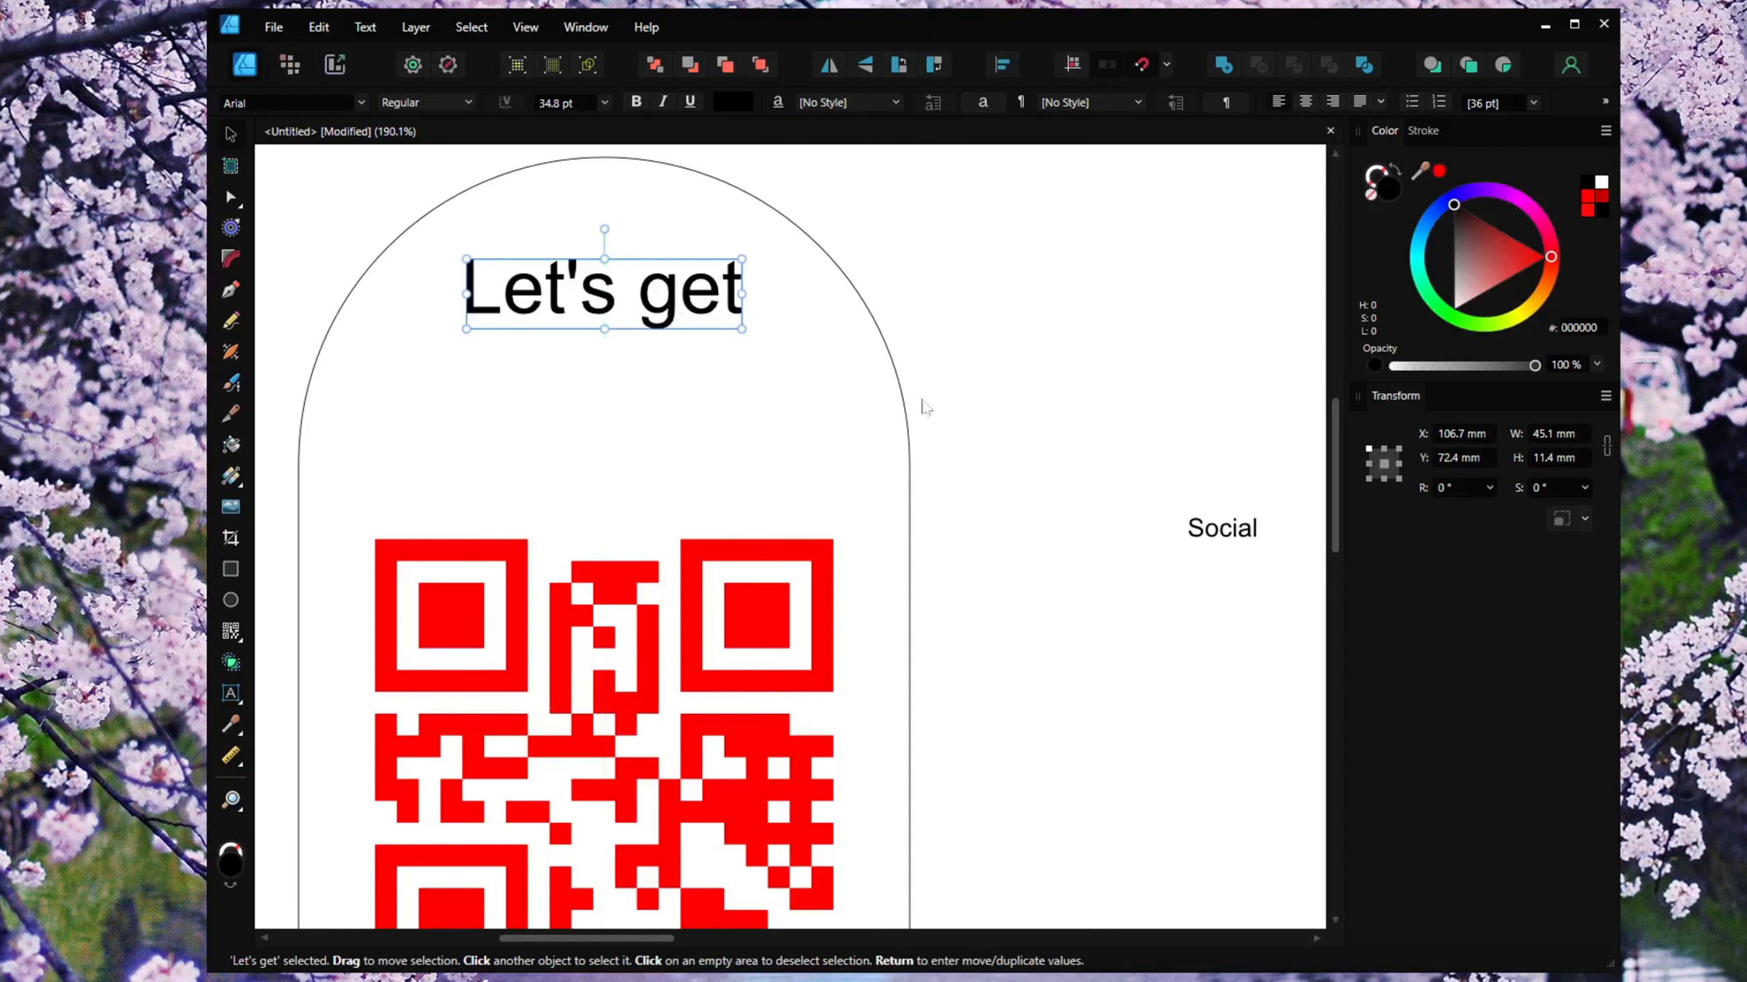
# Enlarge the "Social" text to about 39 pt.
pyautogui.click(1263, 566)
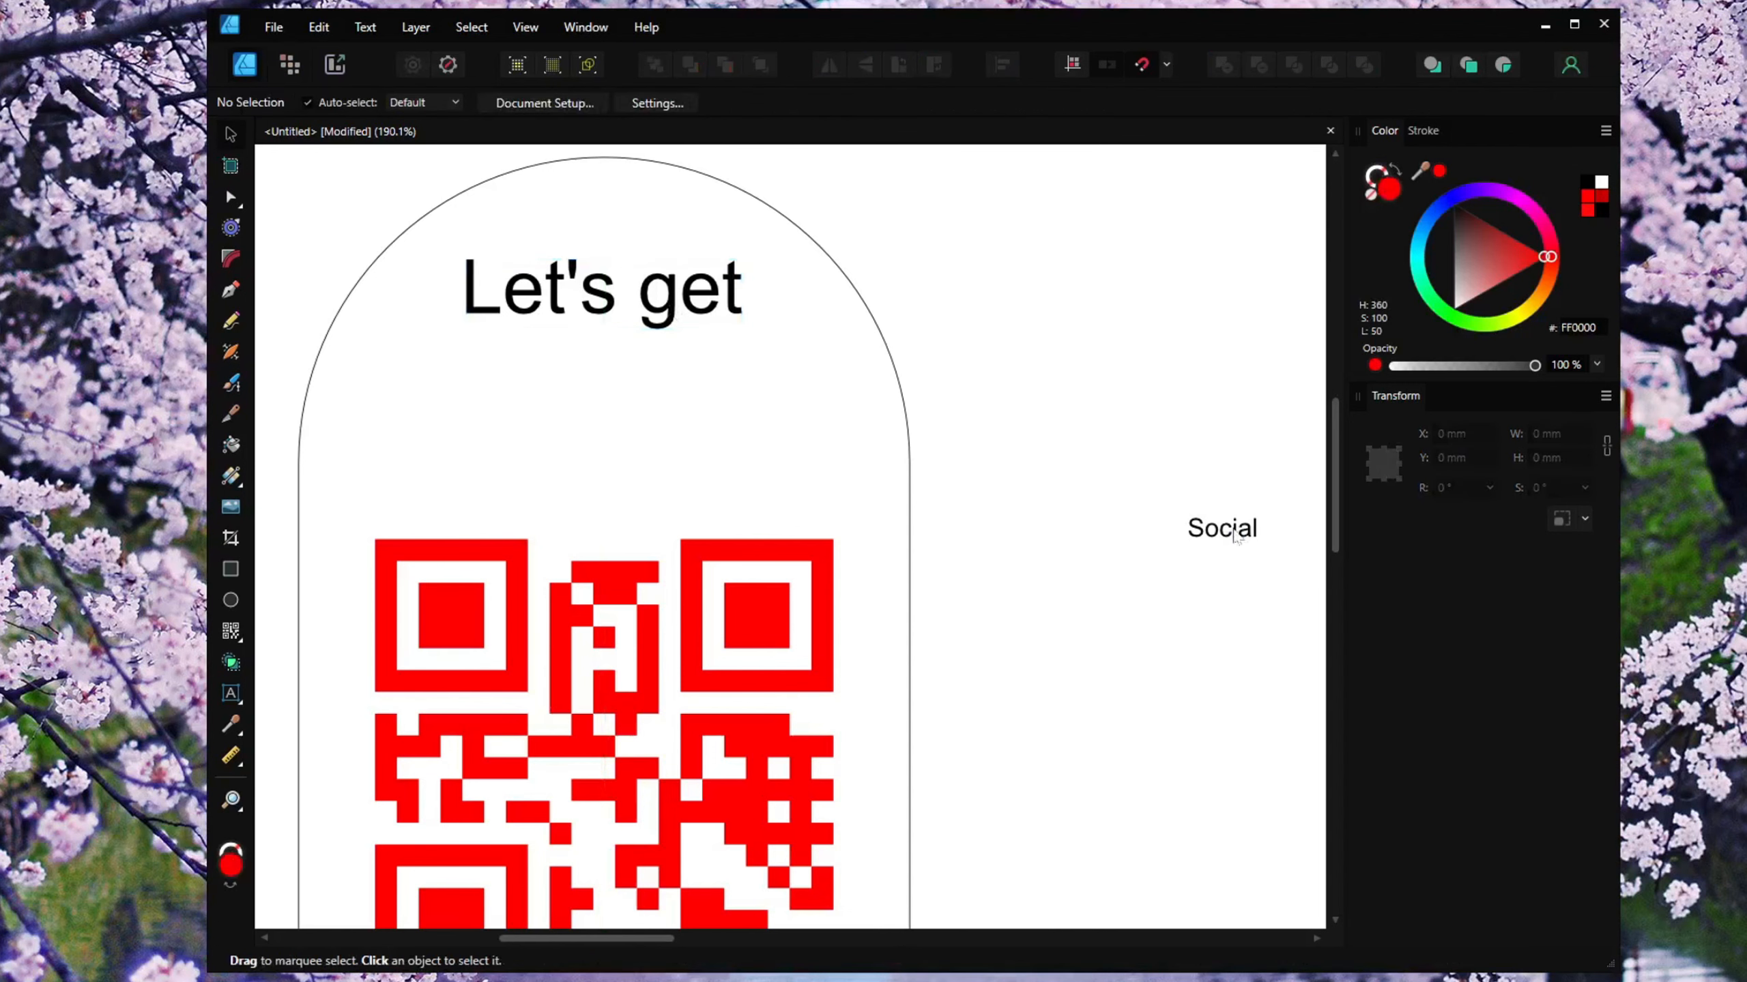
pyautogui.click(1234, 535)
pyautogui.moveTo(1180, 508); pyautogui.dragTo(1032, 465)
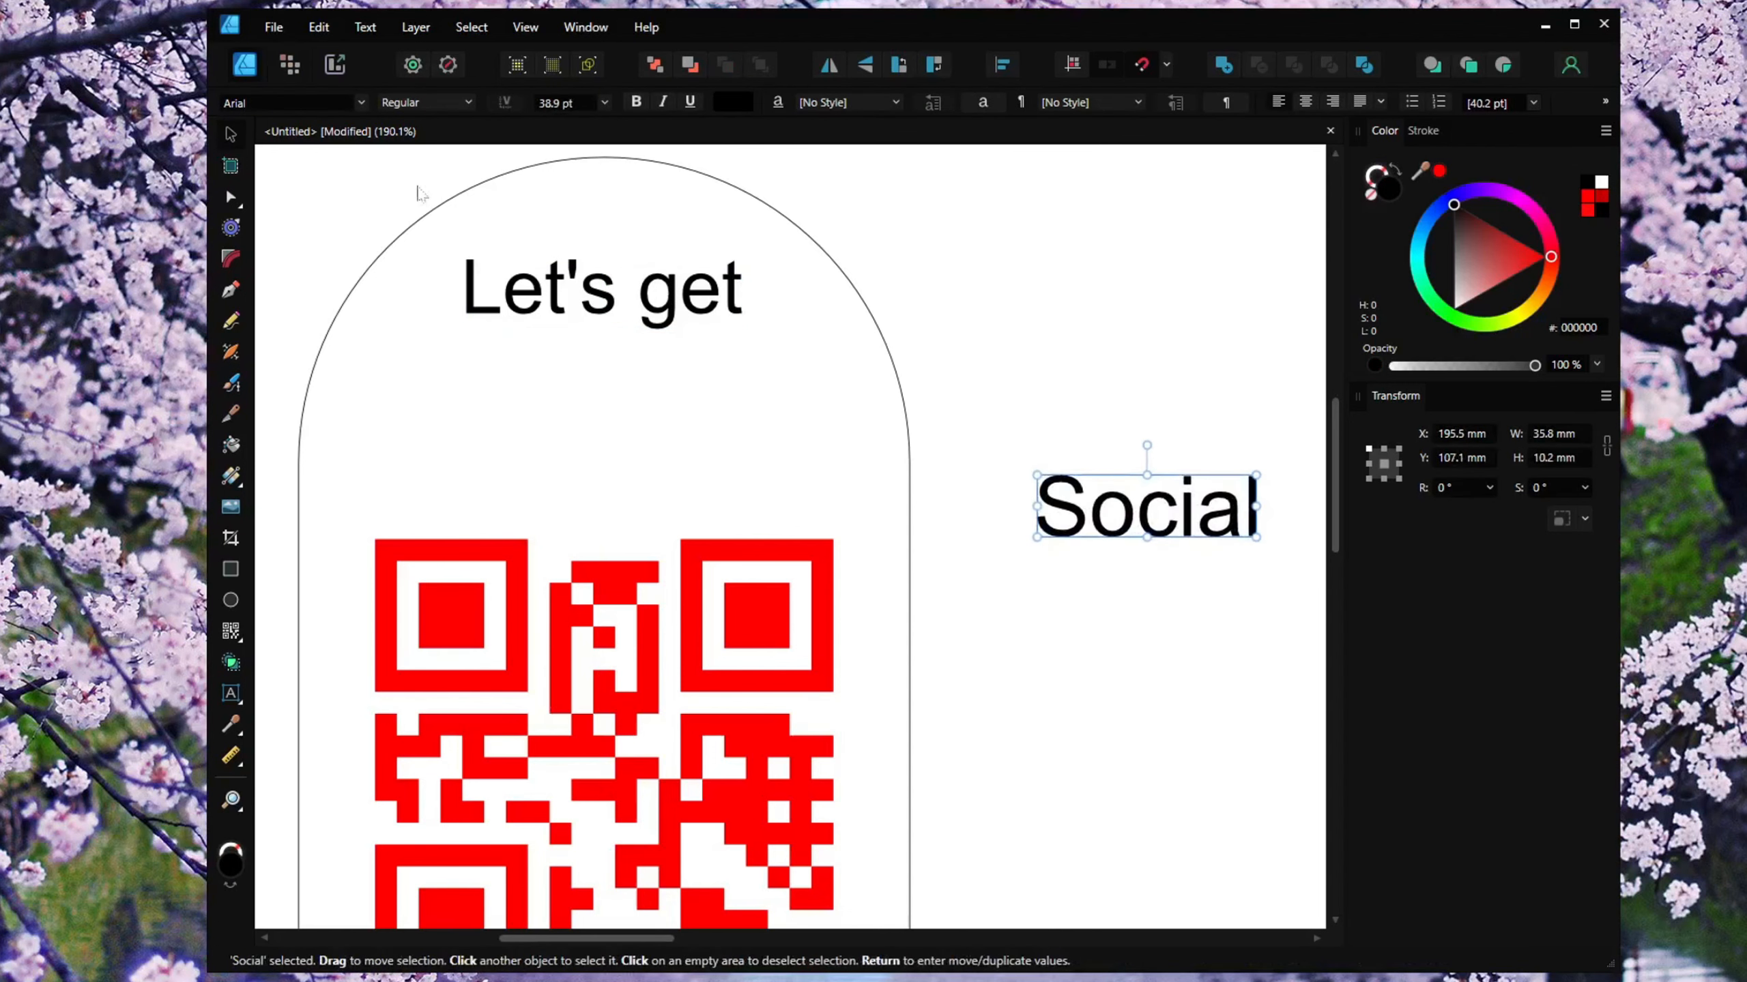
# Change the "Social" text's font to Amarillo.
pyautogui.click(361, 102)
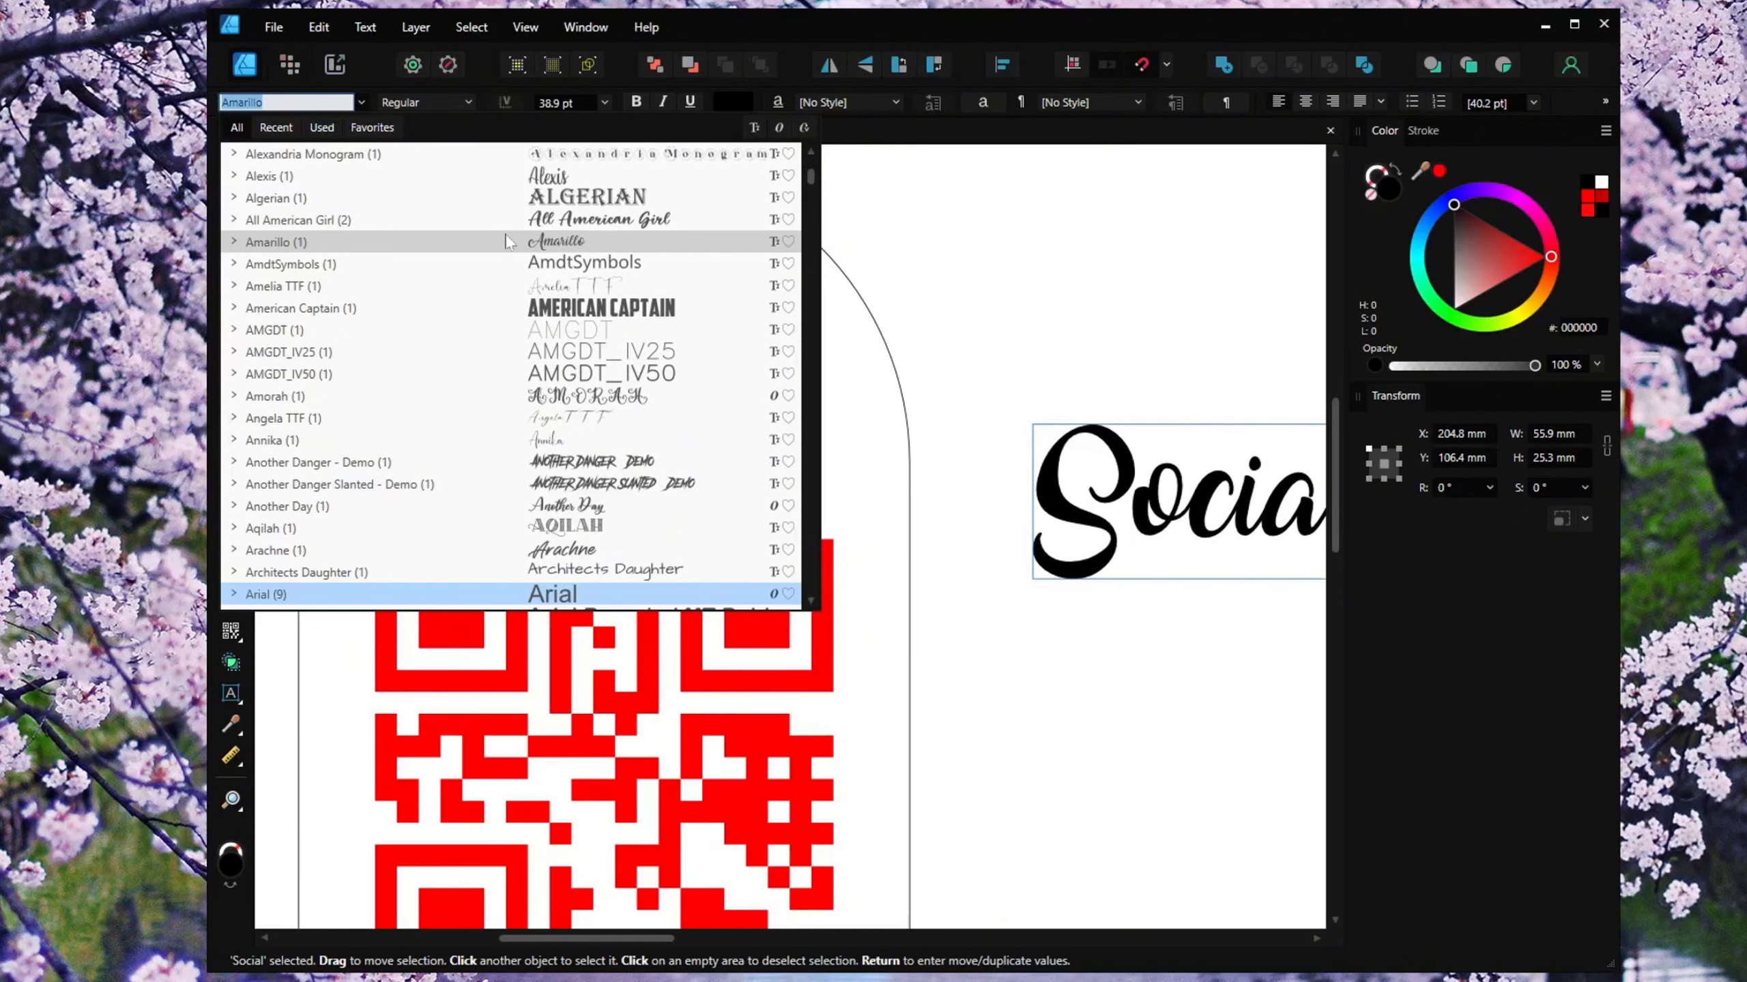
pyautogui.click(1044, 412)
pyautogui.scroll(-2, 1044, 413)
pyautogui.moveTo(1040, 416); pyautogui.dragTo(950, 448)
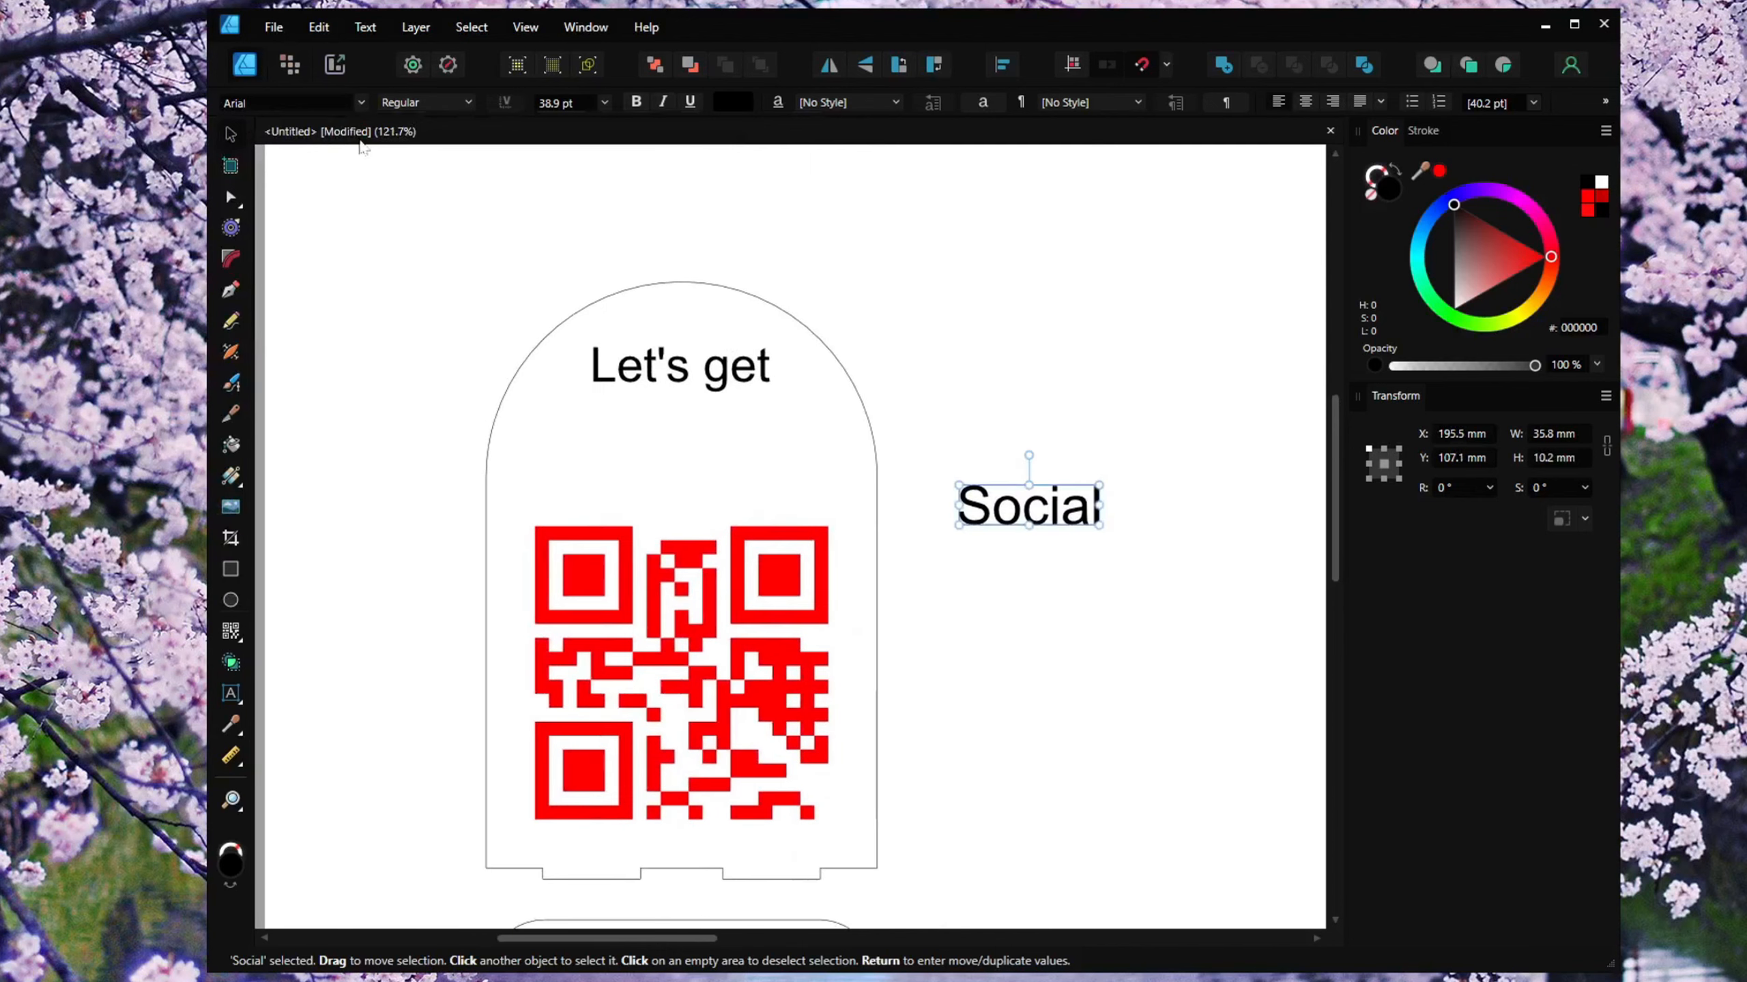
pyautogui.click(323, 107)
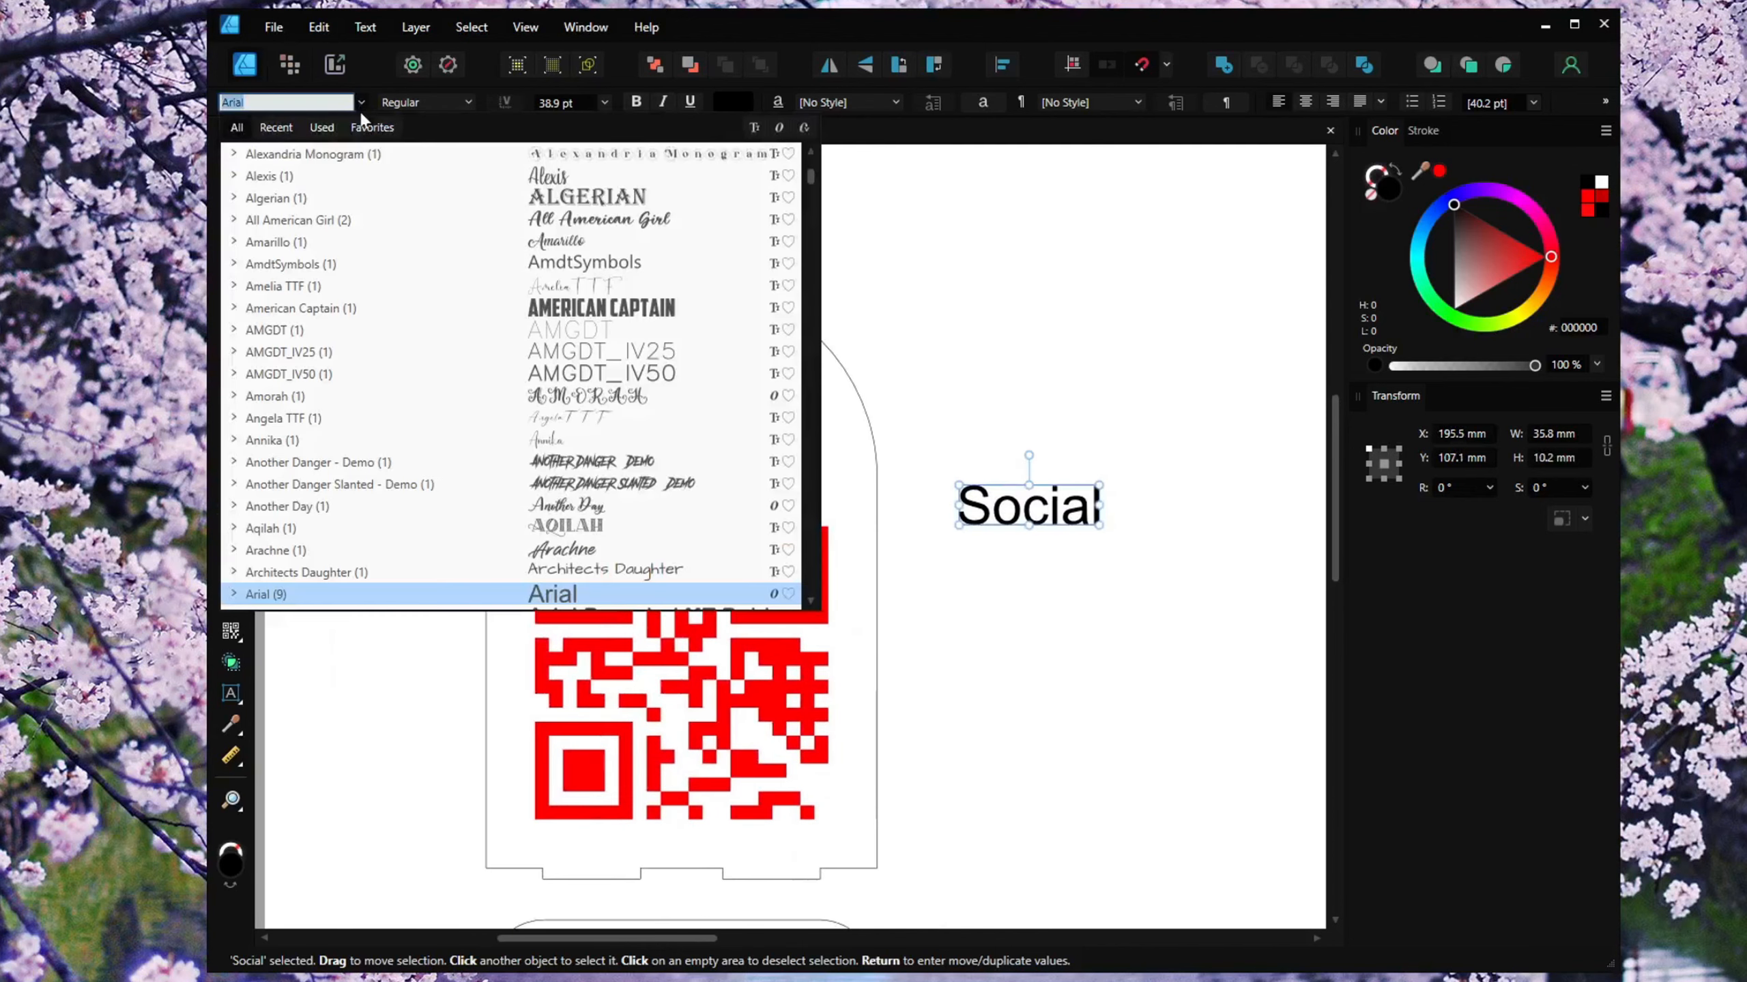
pyautogui.click(423, 245)
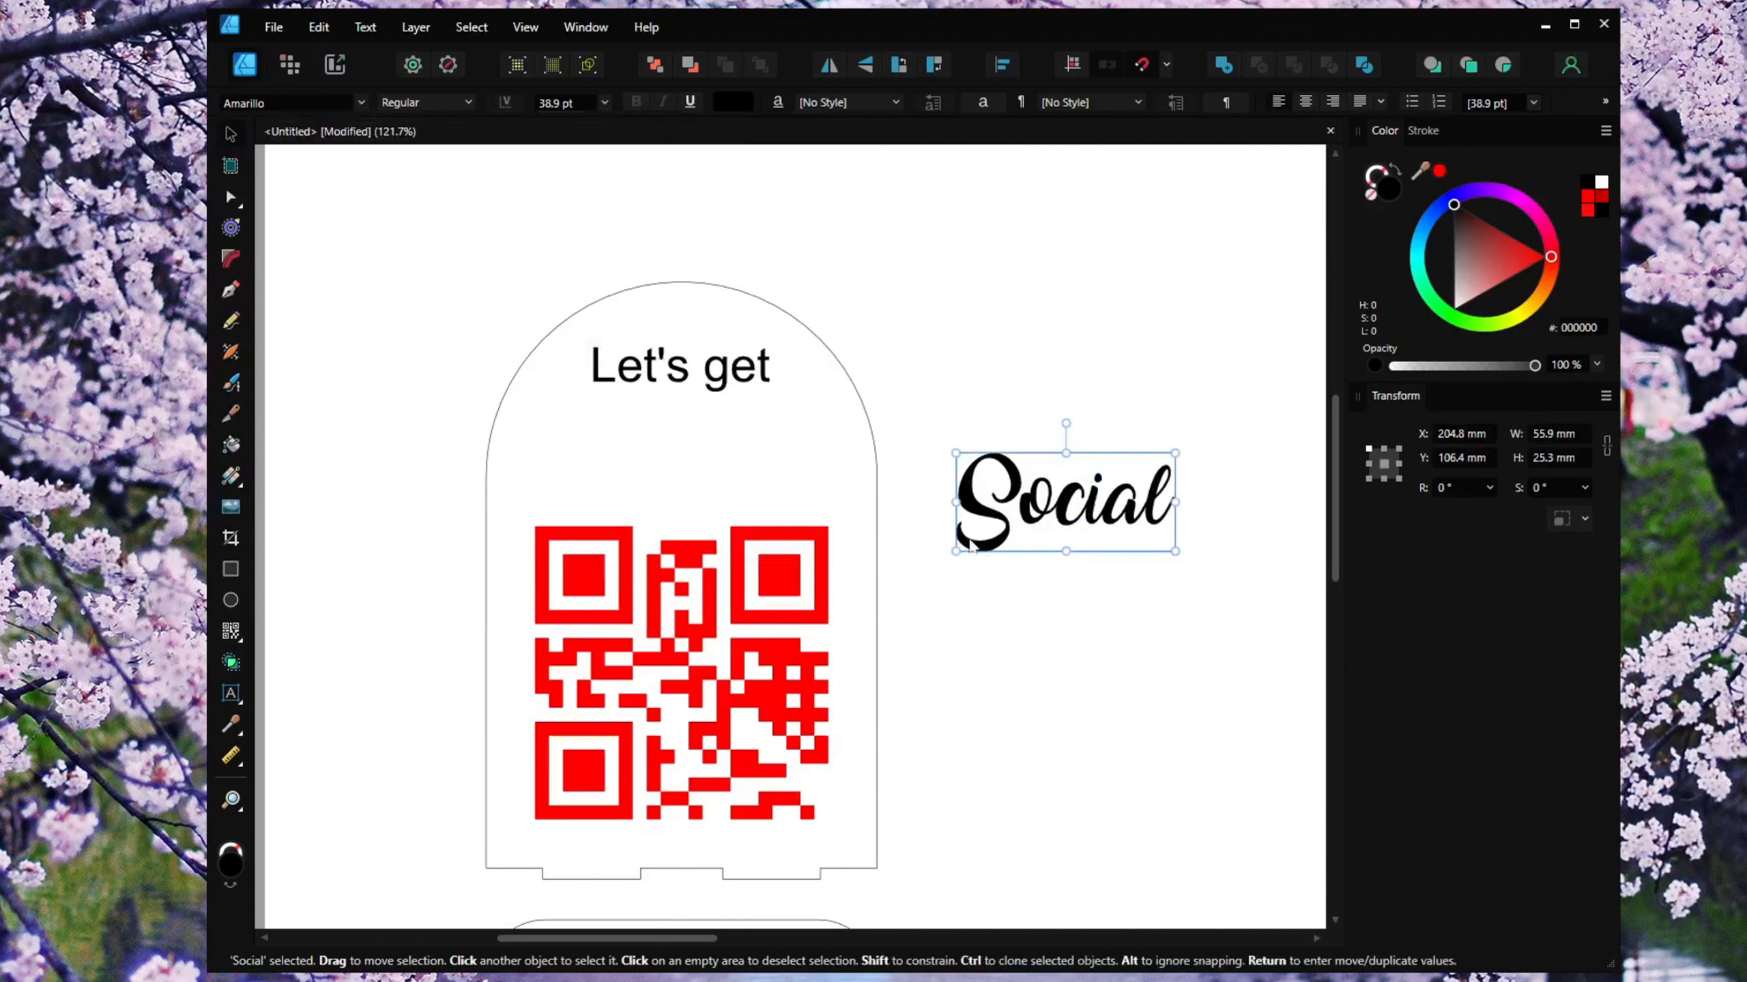
# Enlarge "Social" to about 55 pt and move it into the arched panel just beneath "Let's get".
pyautogui.moveTo(1175, 552); pyautogui.dragTo(1264, 599)
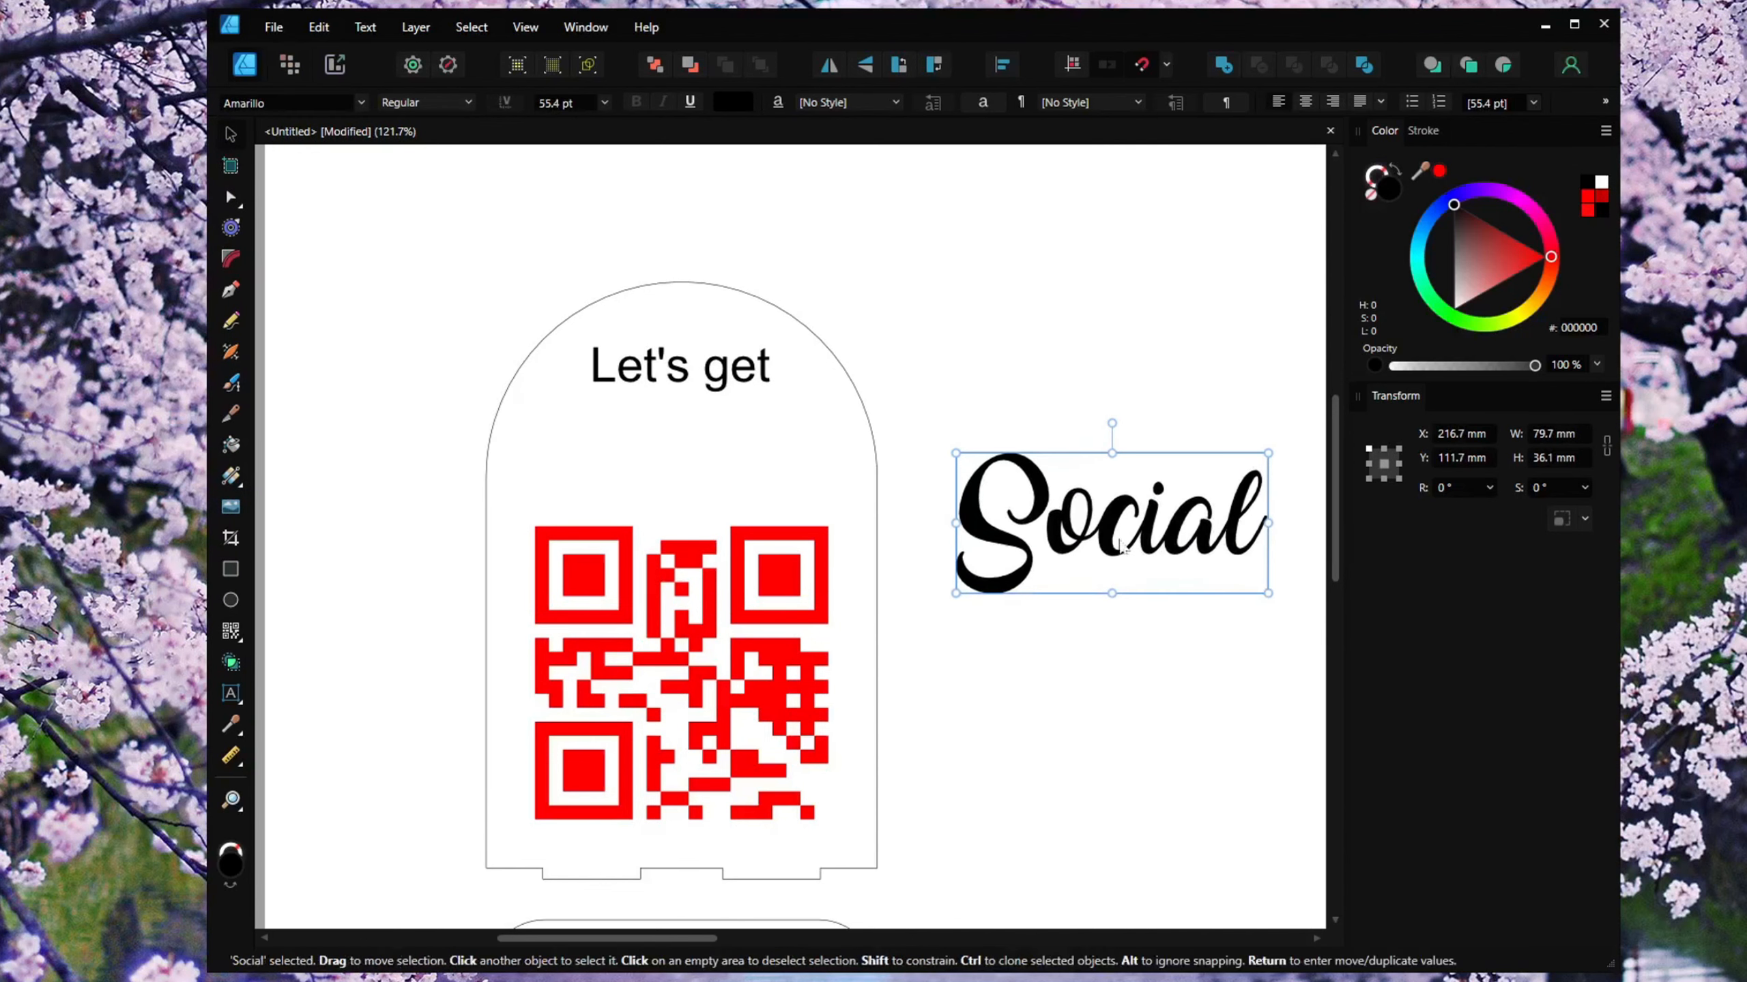
pyautogui.moveTo(1110, 546); pyautogui.dragTo(680, 460)
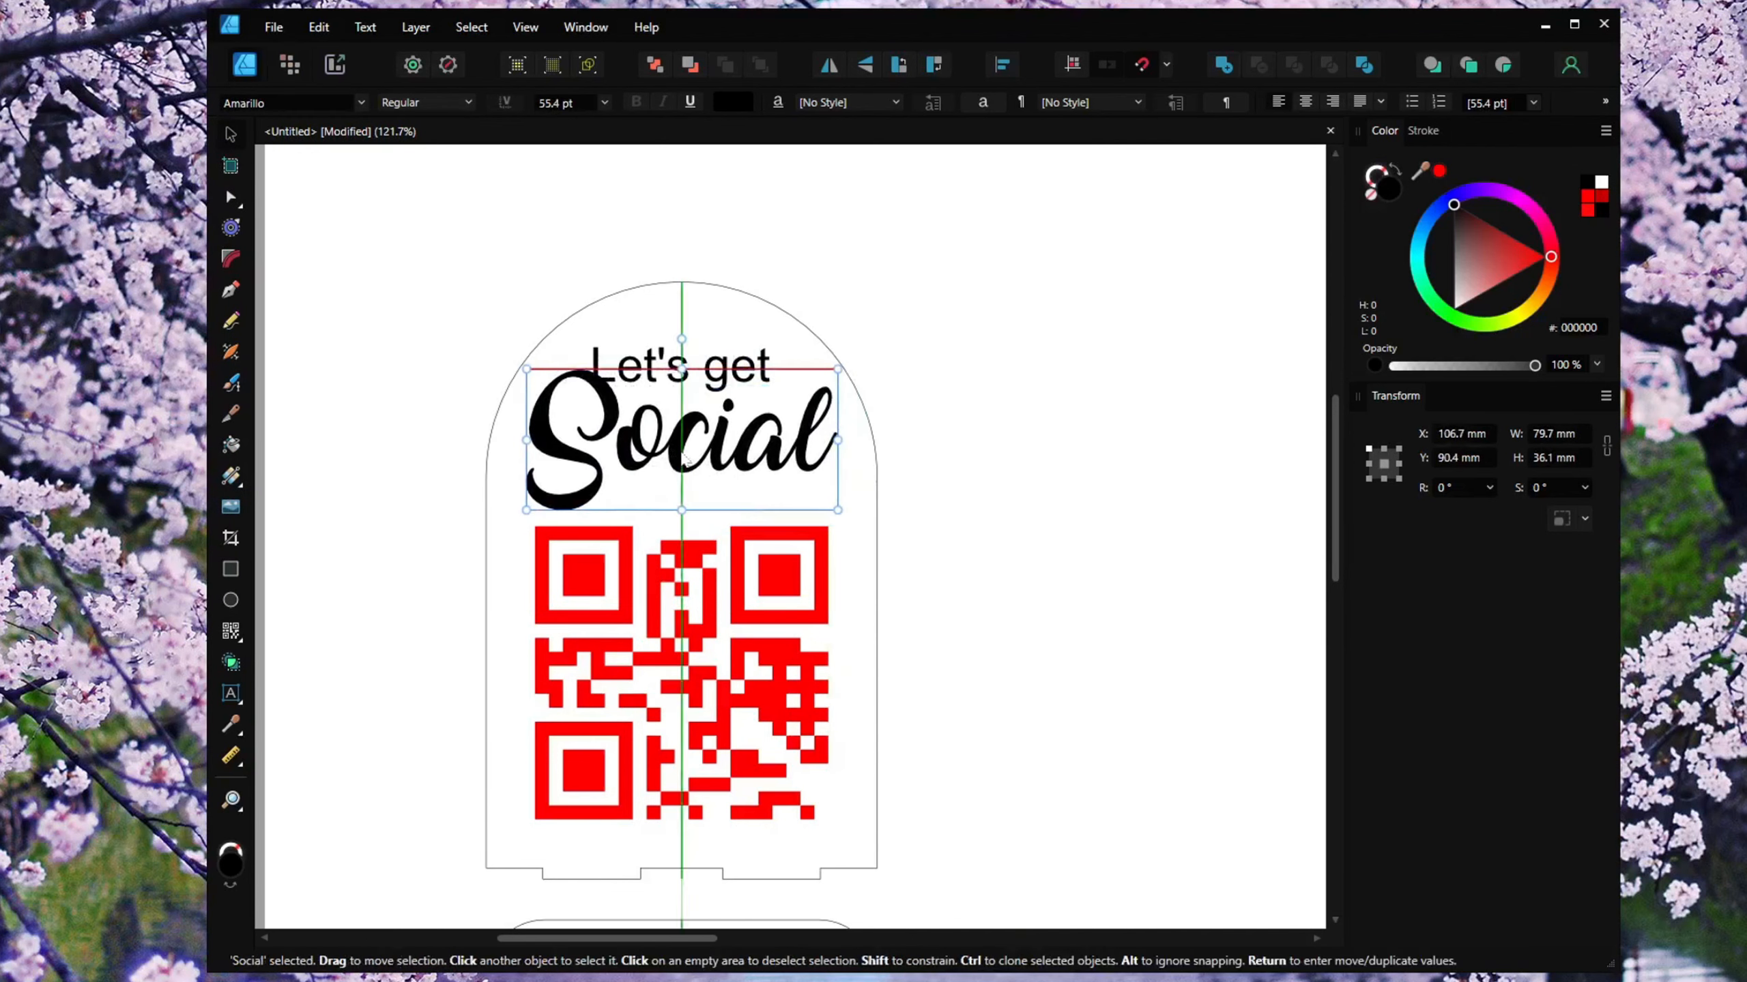
# Resize and reposition "Social" and "Let's get" so they sit stacked and centred at the top of the panel.
pyautogui.moveTo(838, 510); pyautogui.dragTo(792, 490)
pyautogui.moveTo(659, 437); pyautogui.dragTo(681, 459)
pyautogui.click(681, 372)
pyautogui.moveTo(770, 392); pyautogui.dragTo(746, 386)
pyautogui.moveTo(639, 372); pyautogui.dragTo(676, 397)
pyautogui.keyDown('shift'); pyautogui.click(687, 447); pyautogui.keyUp('shift')
pyautogui.moveTo(688, 447); pyautogui.dragTo(688, 416)
pyautogui.click(963, 440)
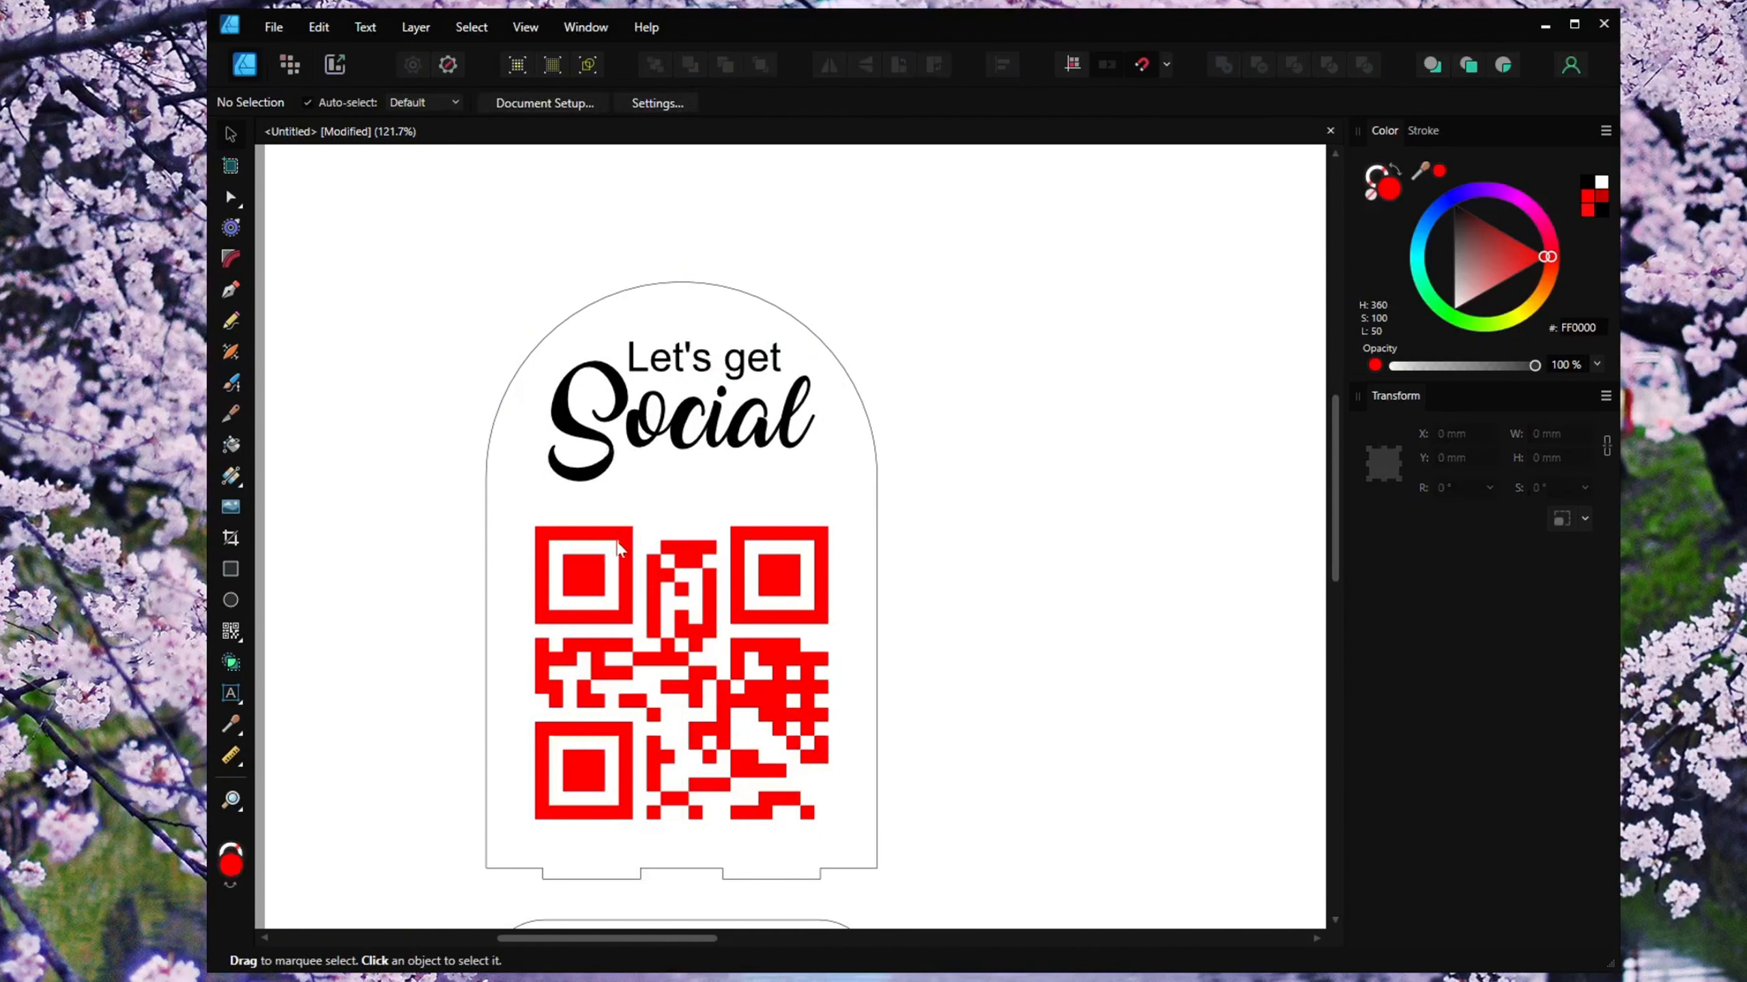
# Enlarge "Social" slightly so it spans the panel width beneath "Let's get".
pyautogui.click(777, 575)
pyautogui.click(1548, 434)
pyautogui.click(705, 361)
pyautogui.keyDown('shift'); pyautogui.click(728, 419); pyautogui.keyUp('shift')
pyautogui.moveTo(813, 486); pyautogui.dragTo(838, 496)
pyautogui.click(994, 476)
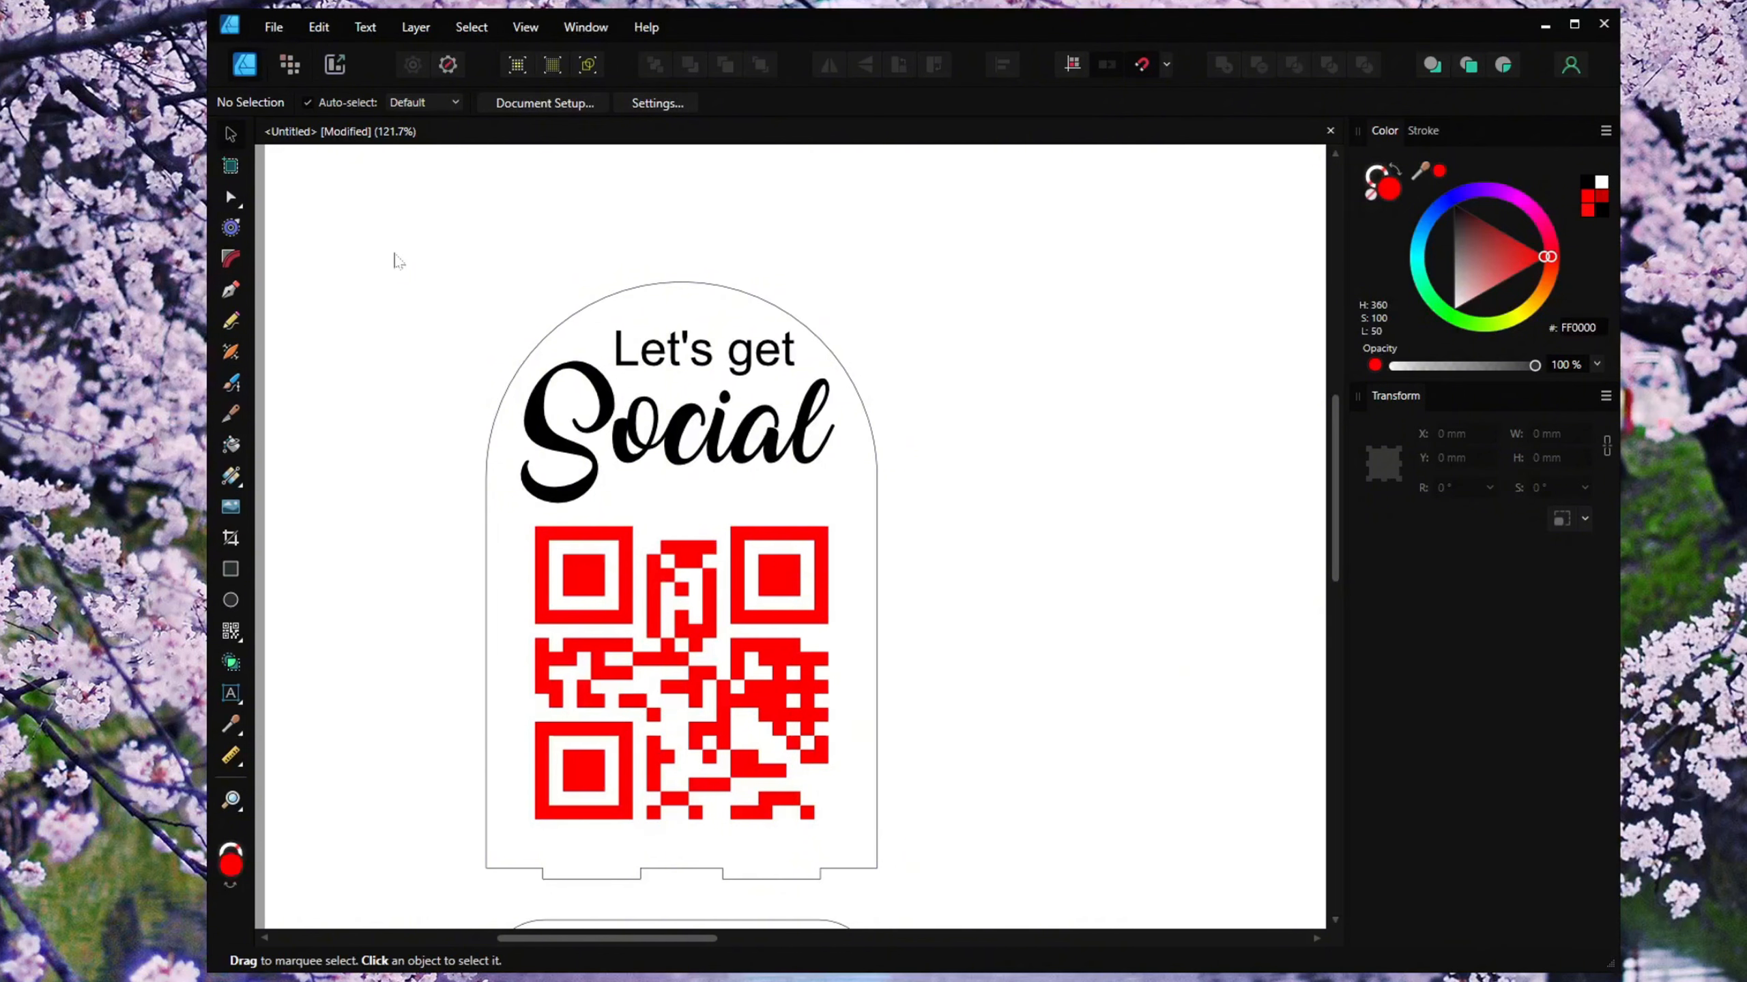
# Select both text objects and colour them red.
pyautogui.moveTo(395, 234); pyautogui.dragTo(1031, 525)
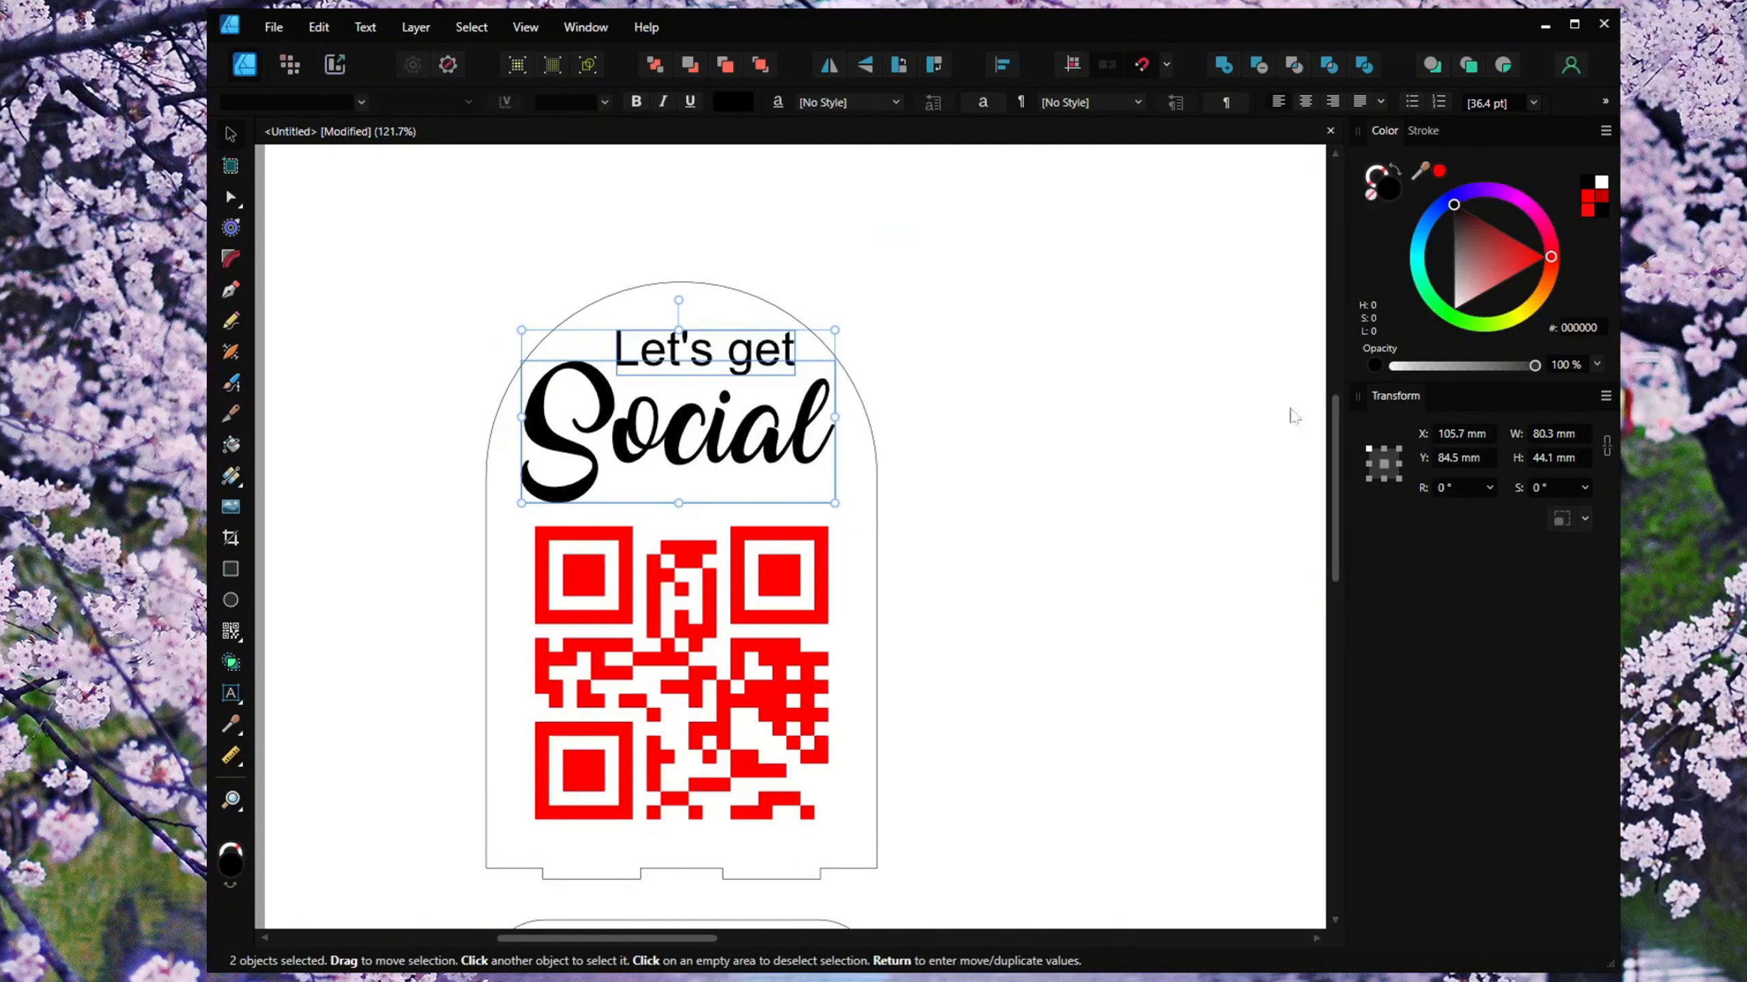
pyautogui.click(1544, 256)
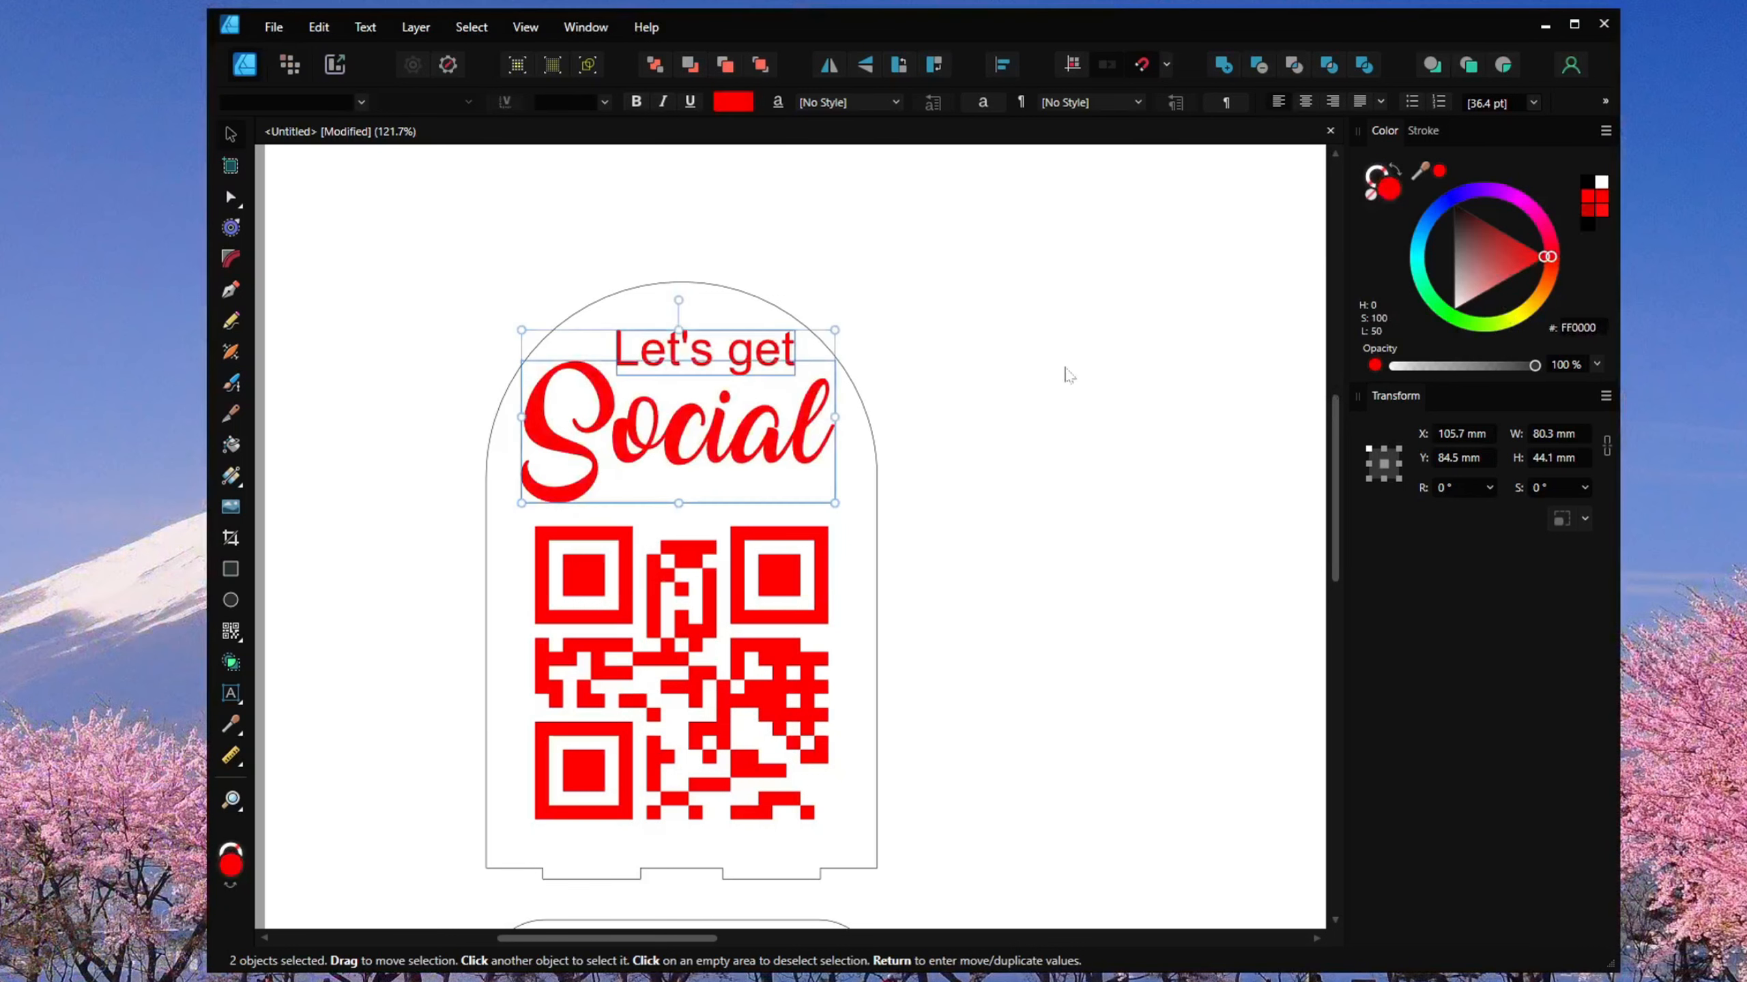
pyautogui.click(1022, 461)
pyautogui.scroll(-4, 971, 511)
pyautogui.scroll(2, 853, 477)
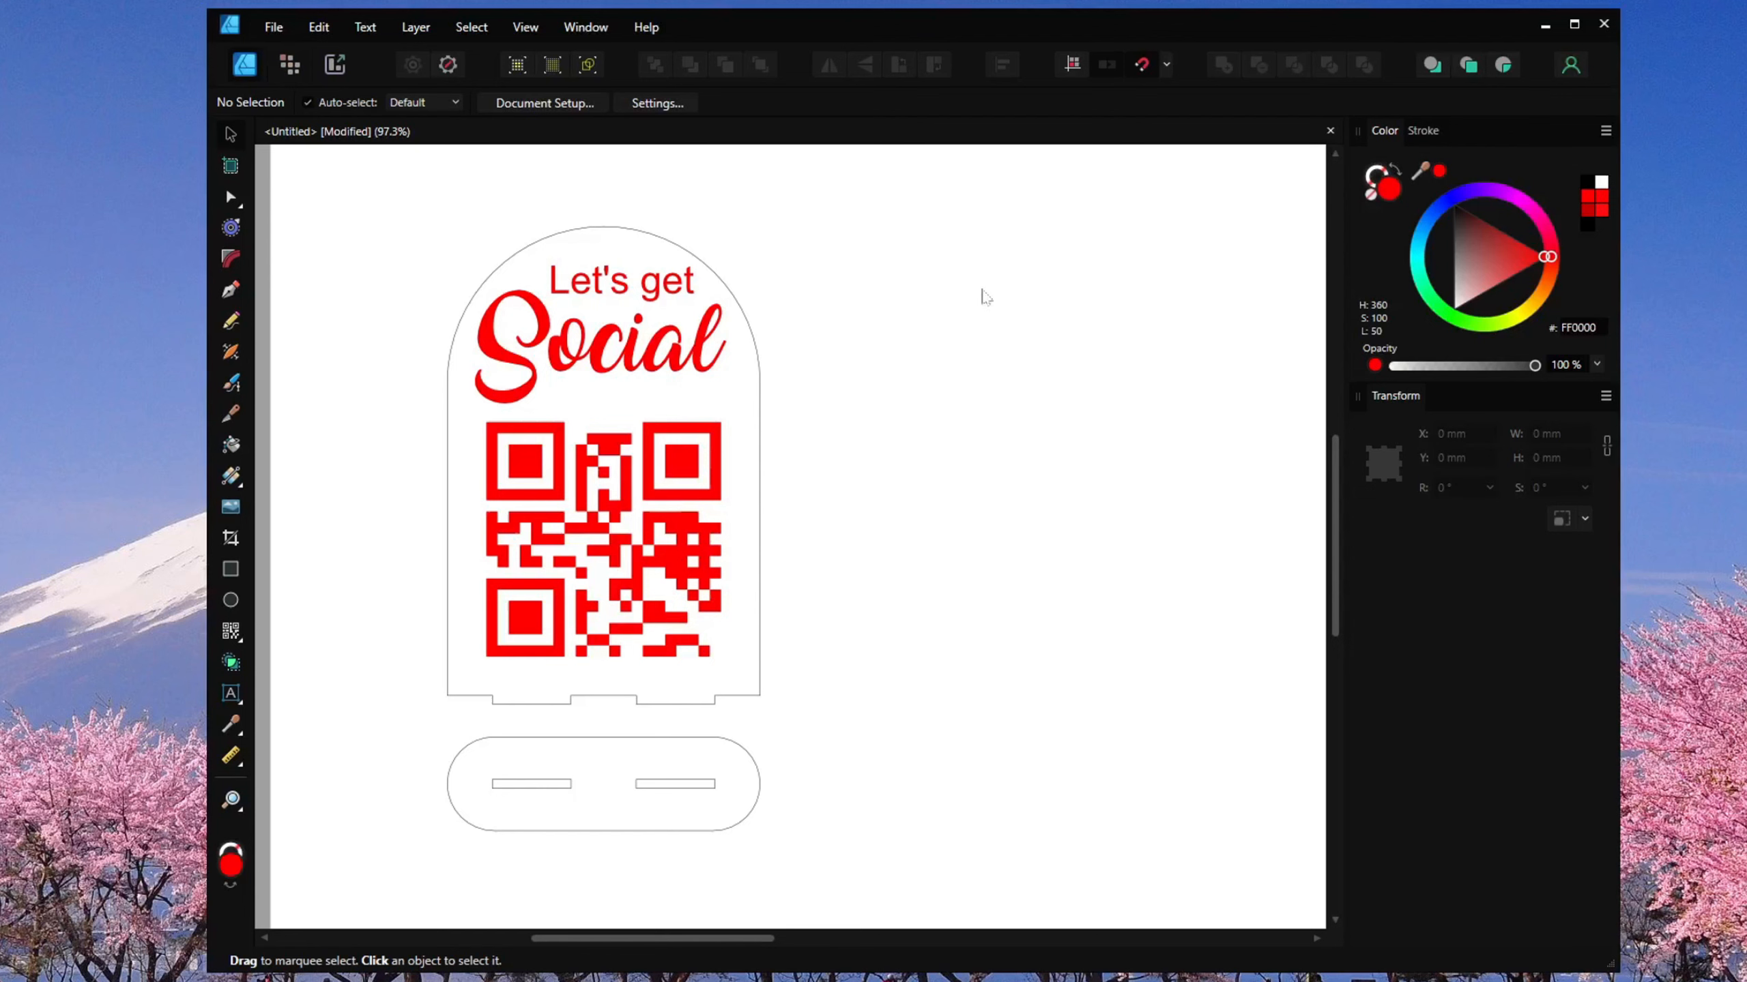
# Export the whole document as a PDF file.
pyautogui.click(273, 27)
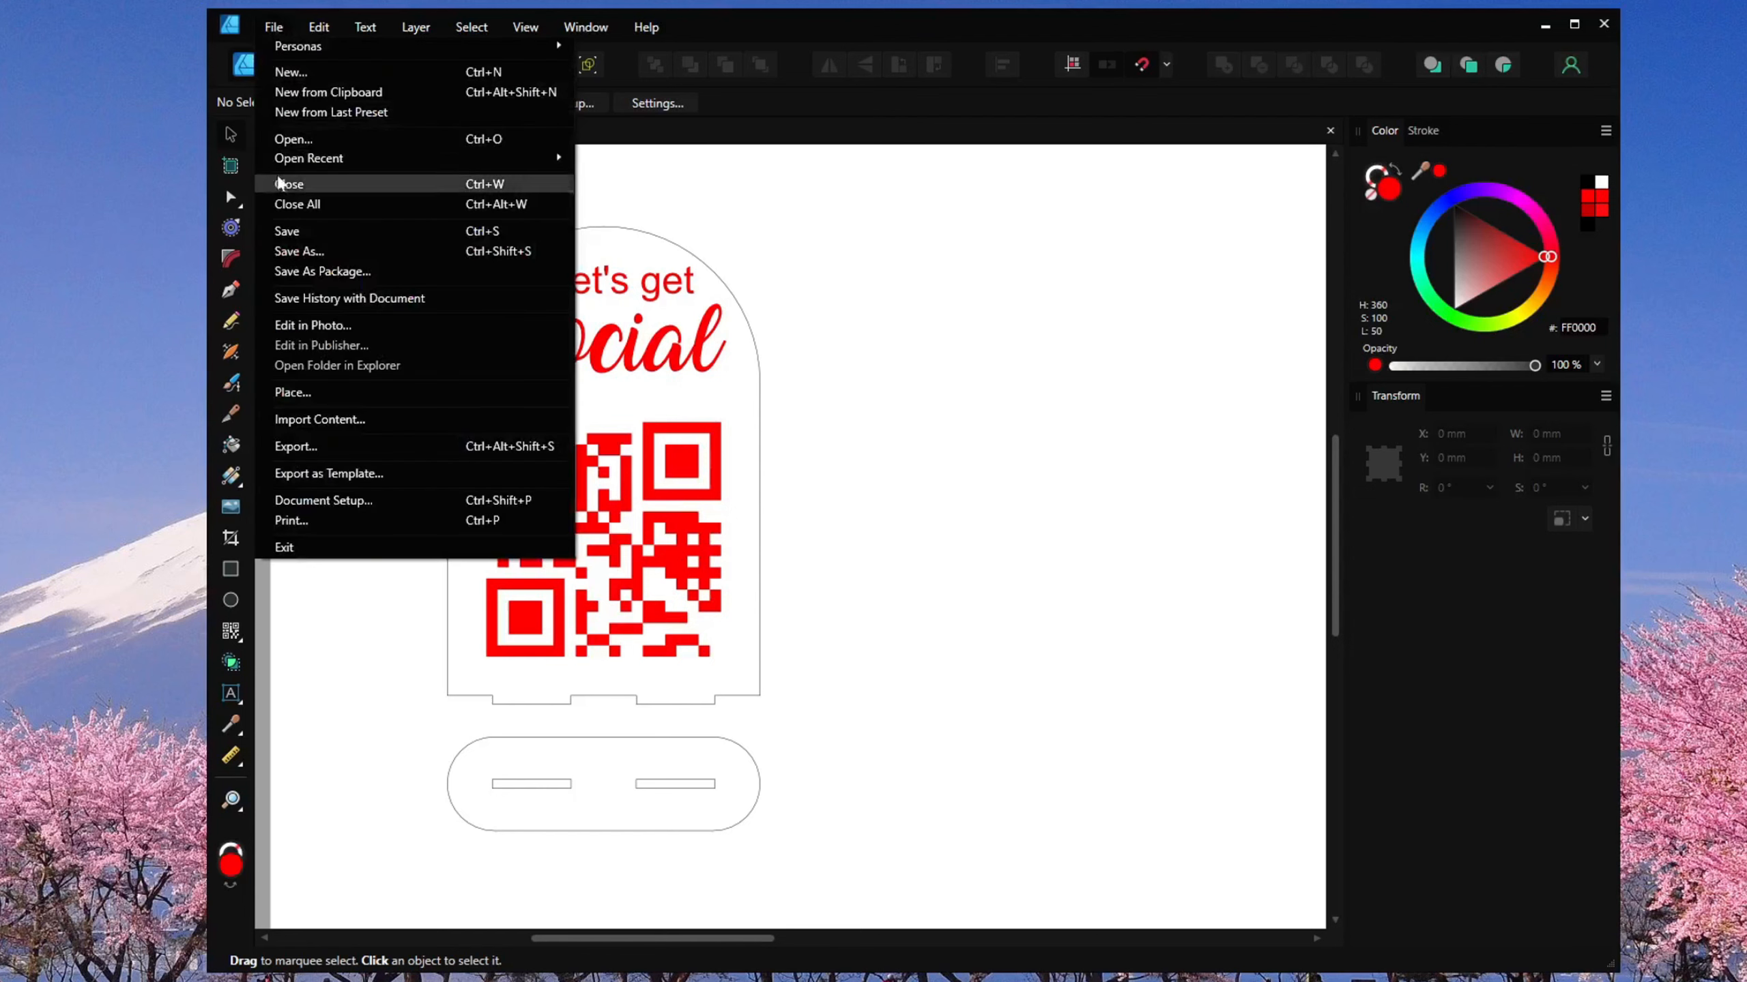
pyautogui.click(303, 454)
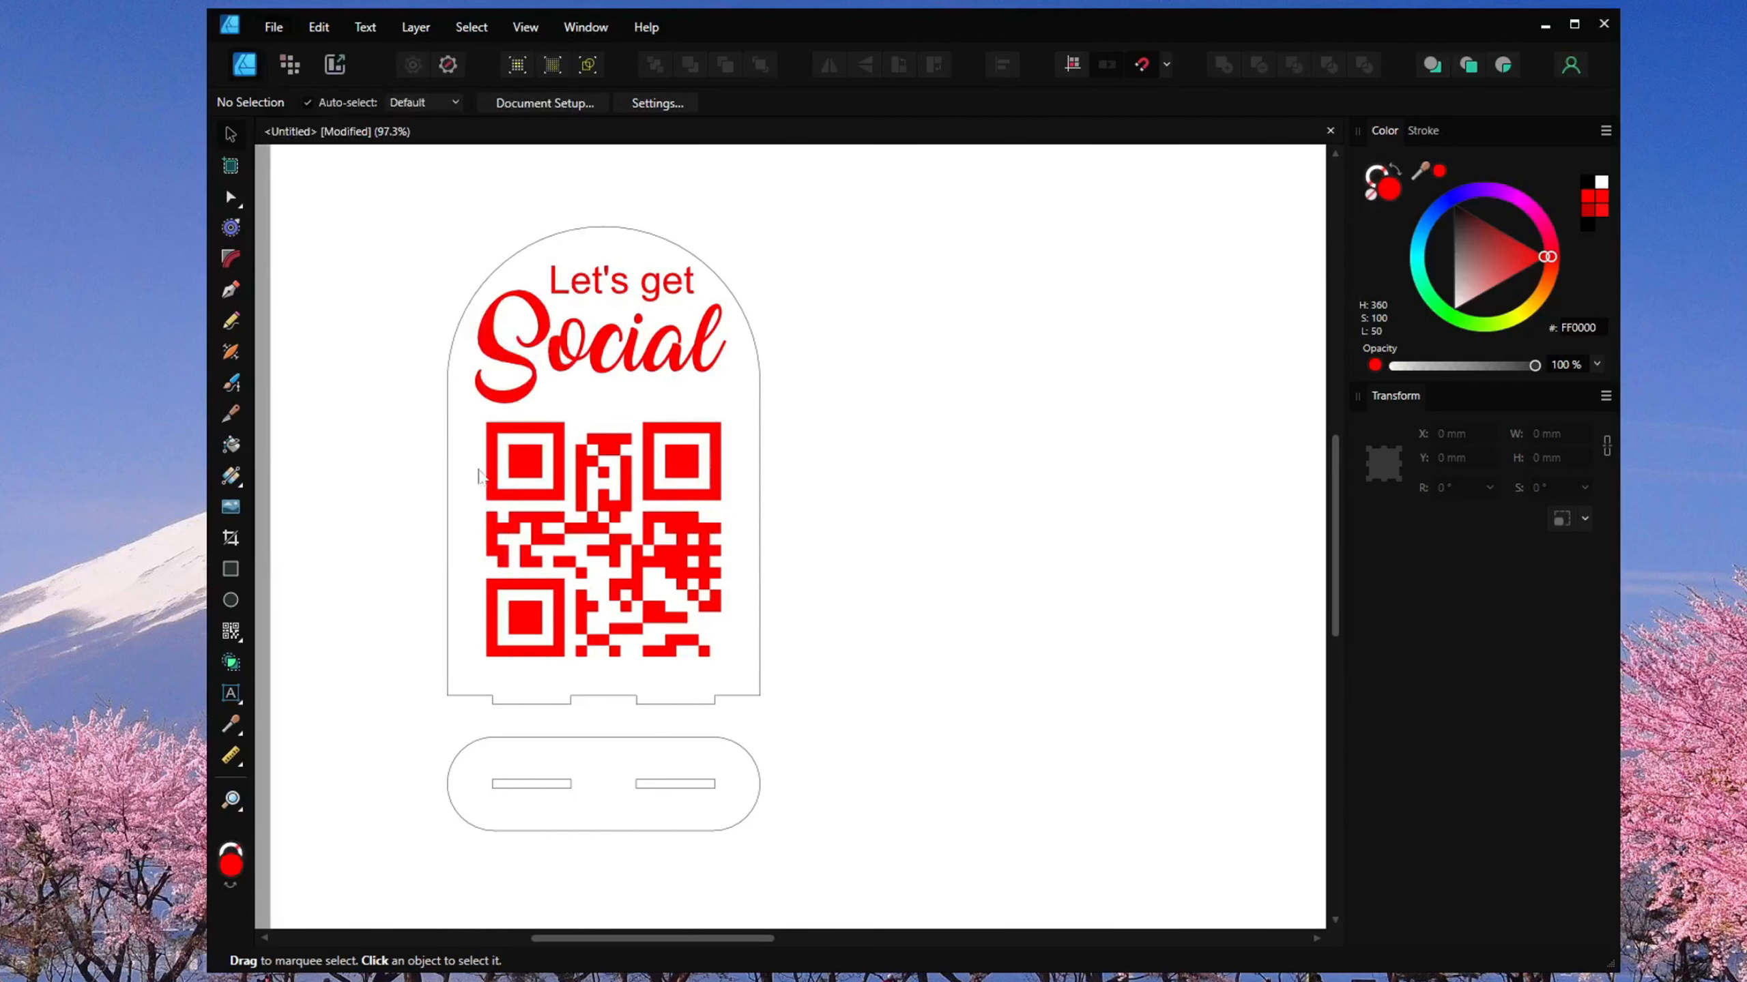
pyautogui.click(1072, 219)
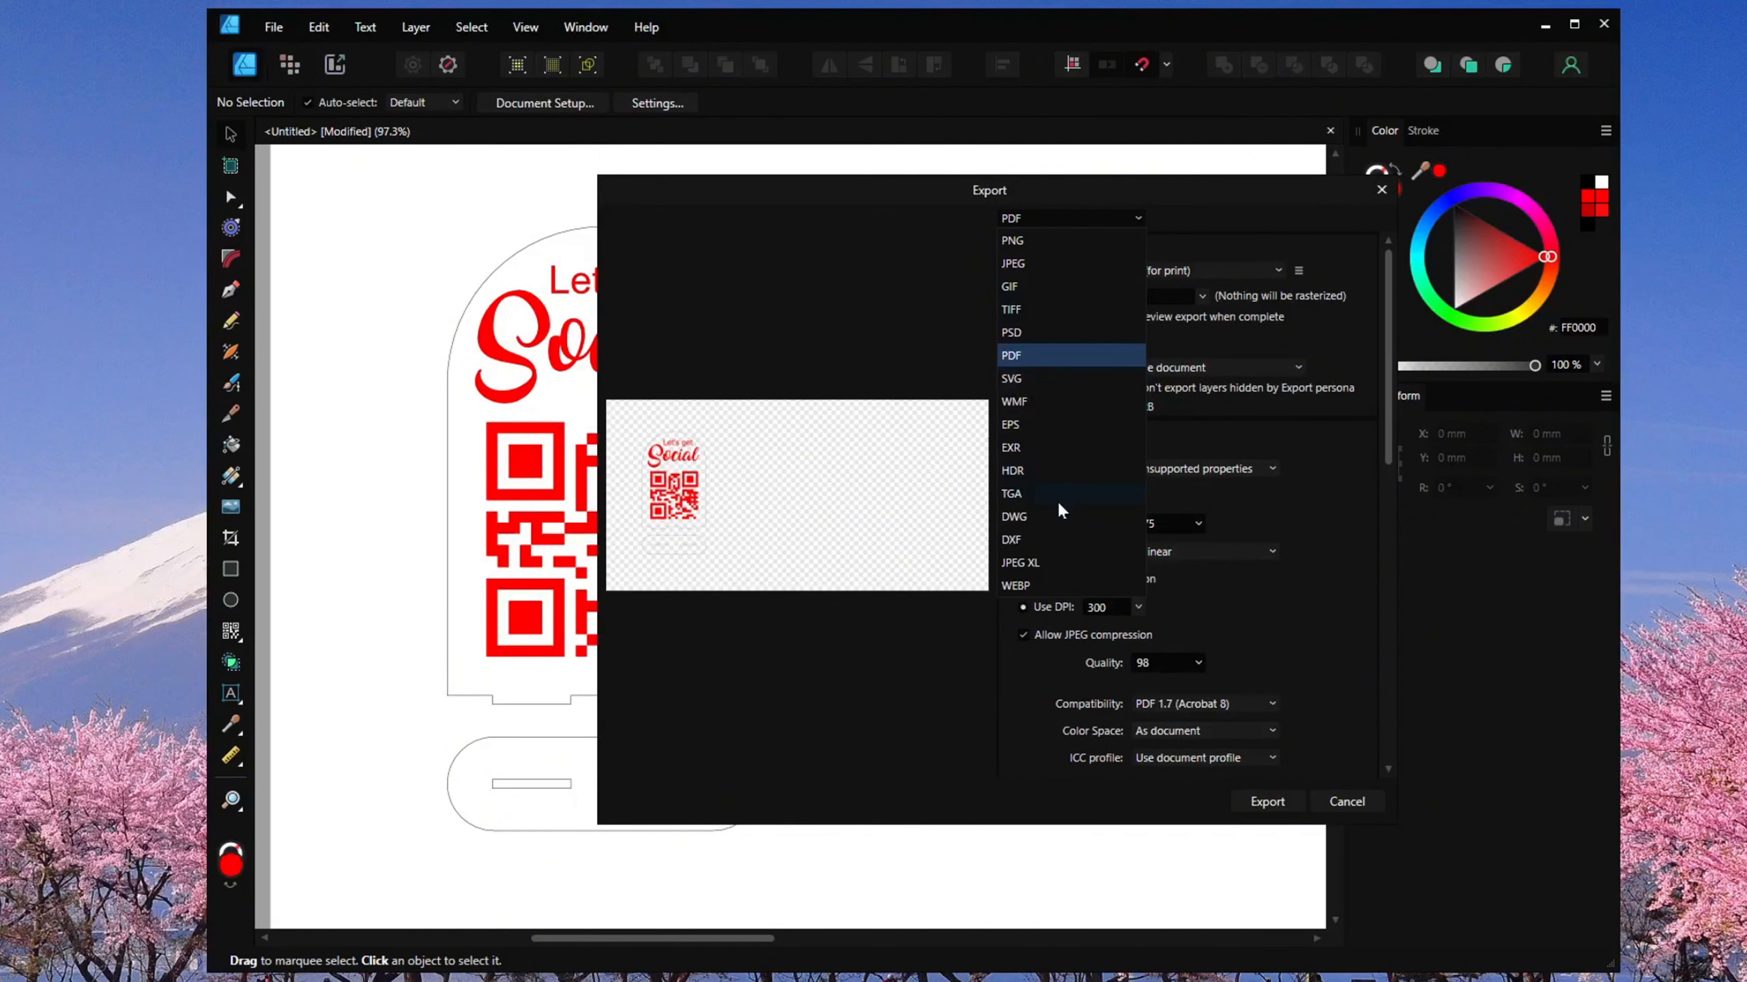
pyautogui.click(1035, 359)
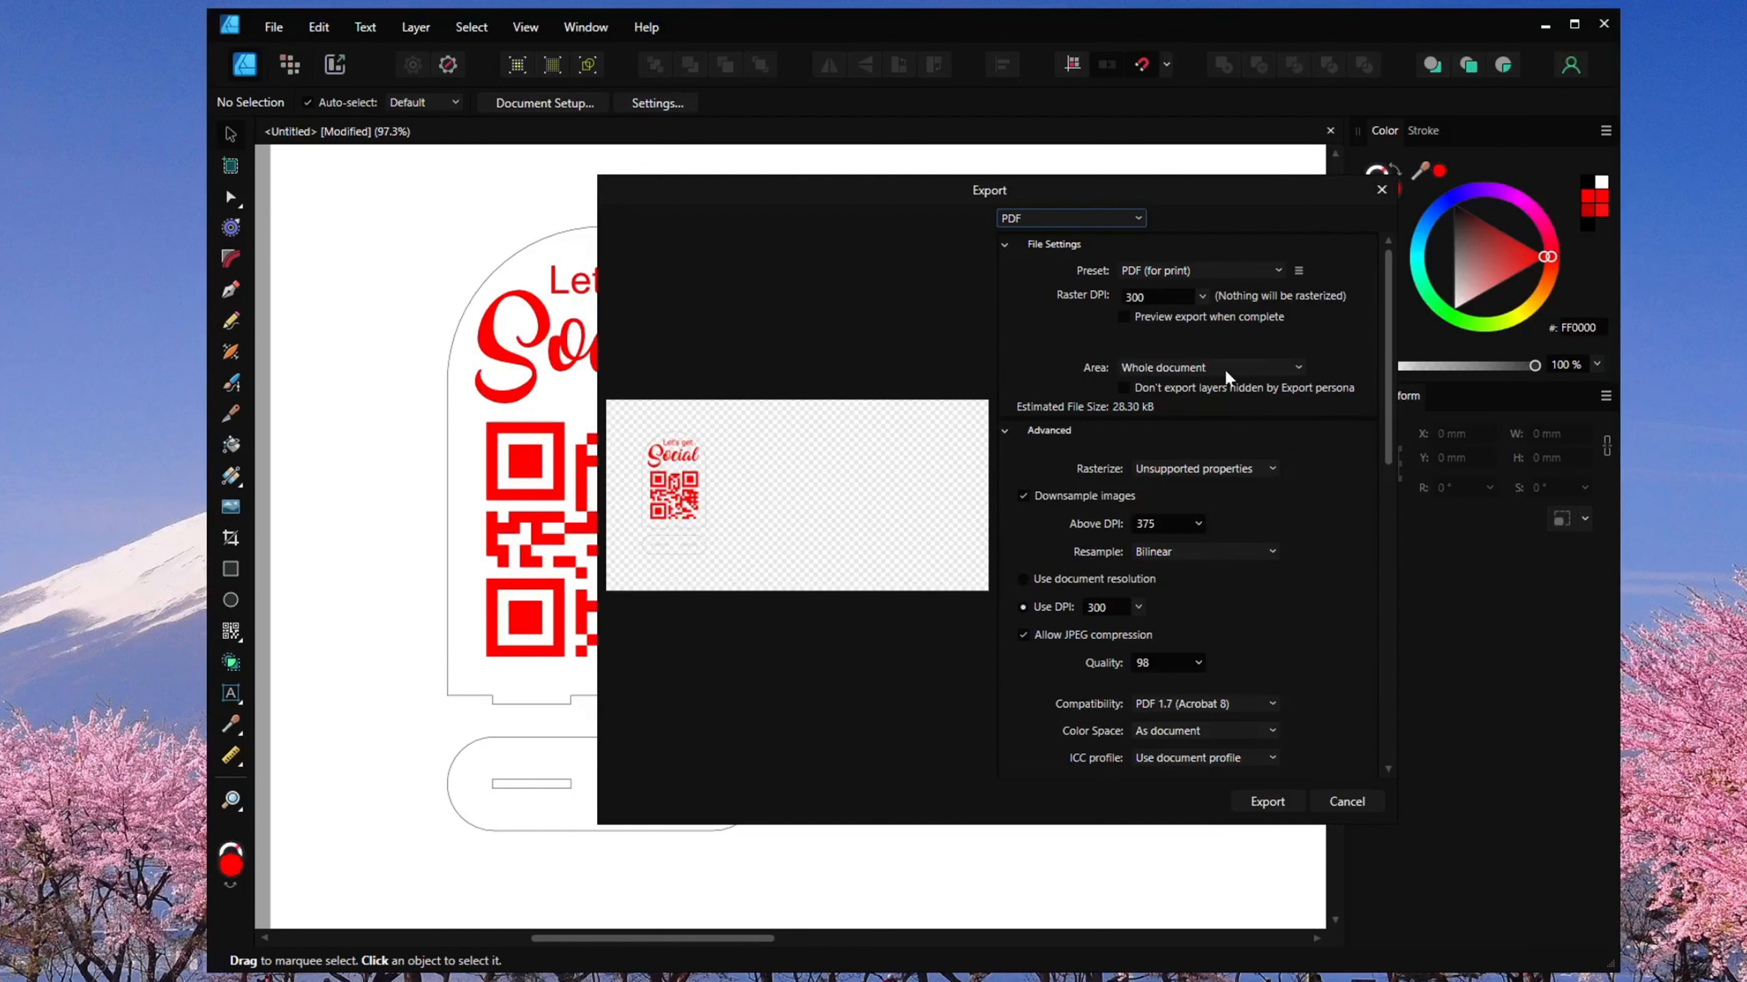
pyautogui.click(1276, 810)
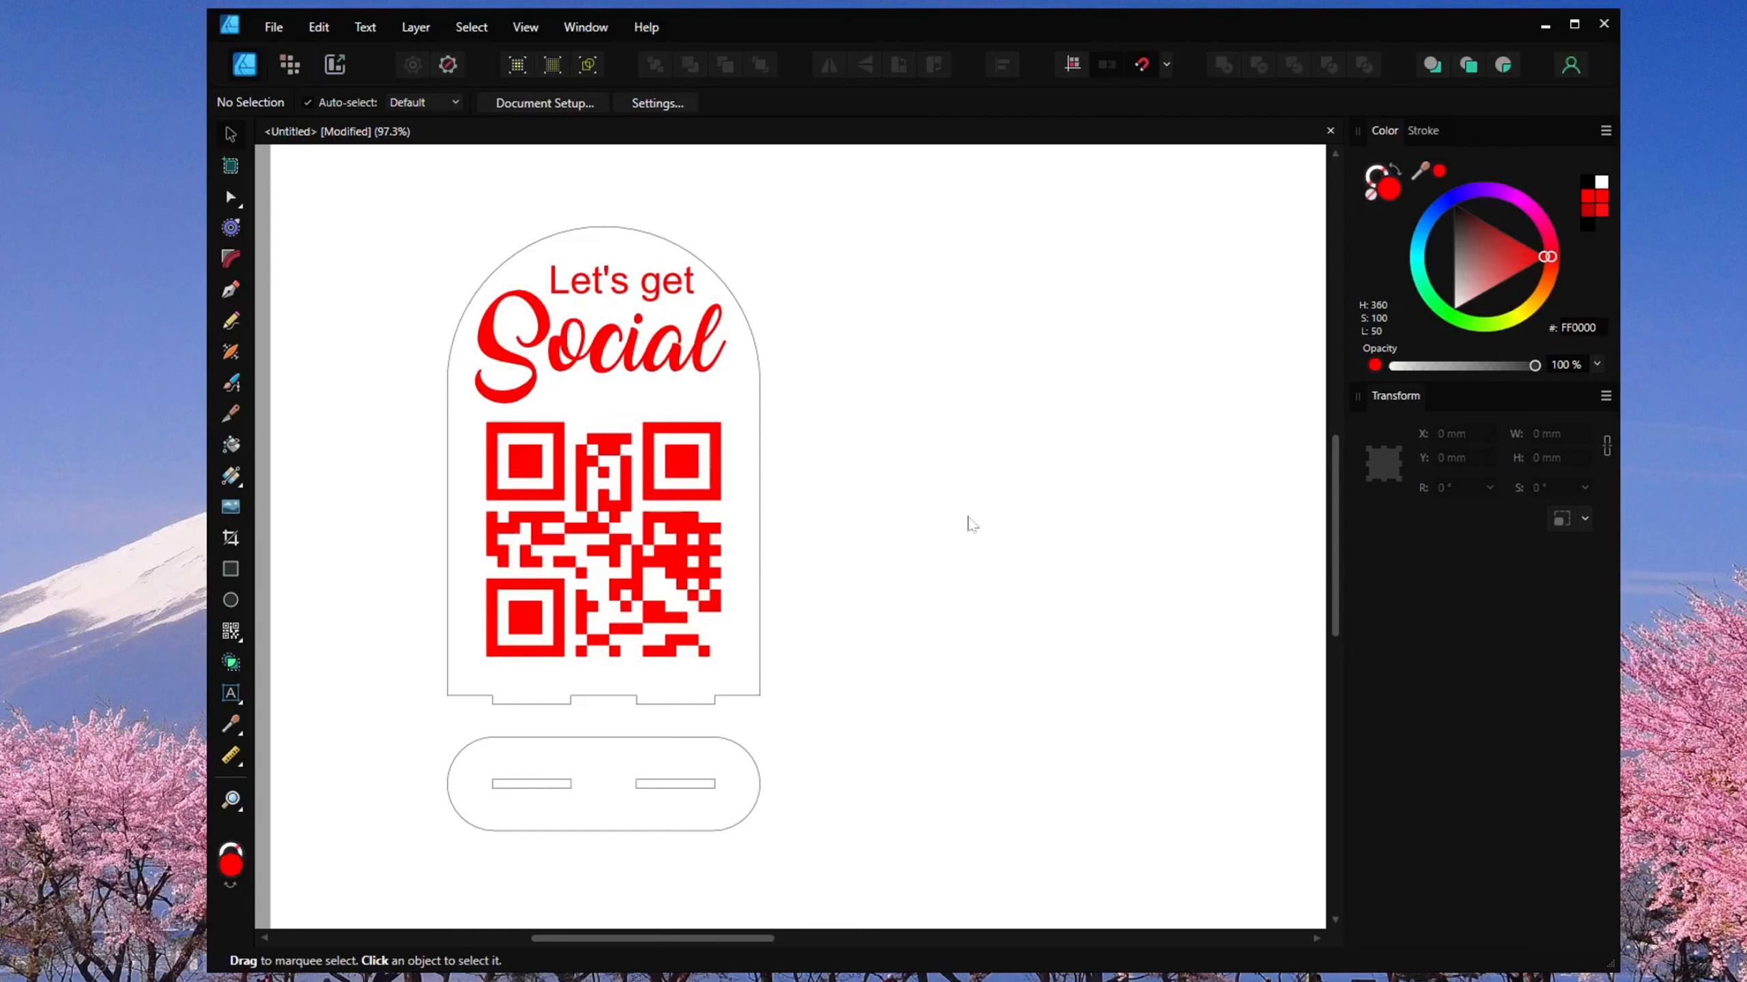